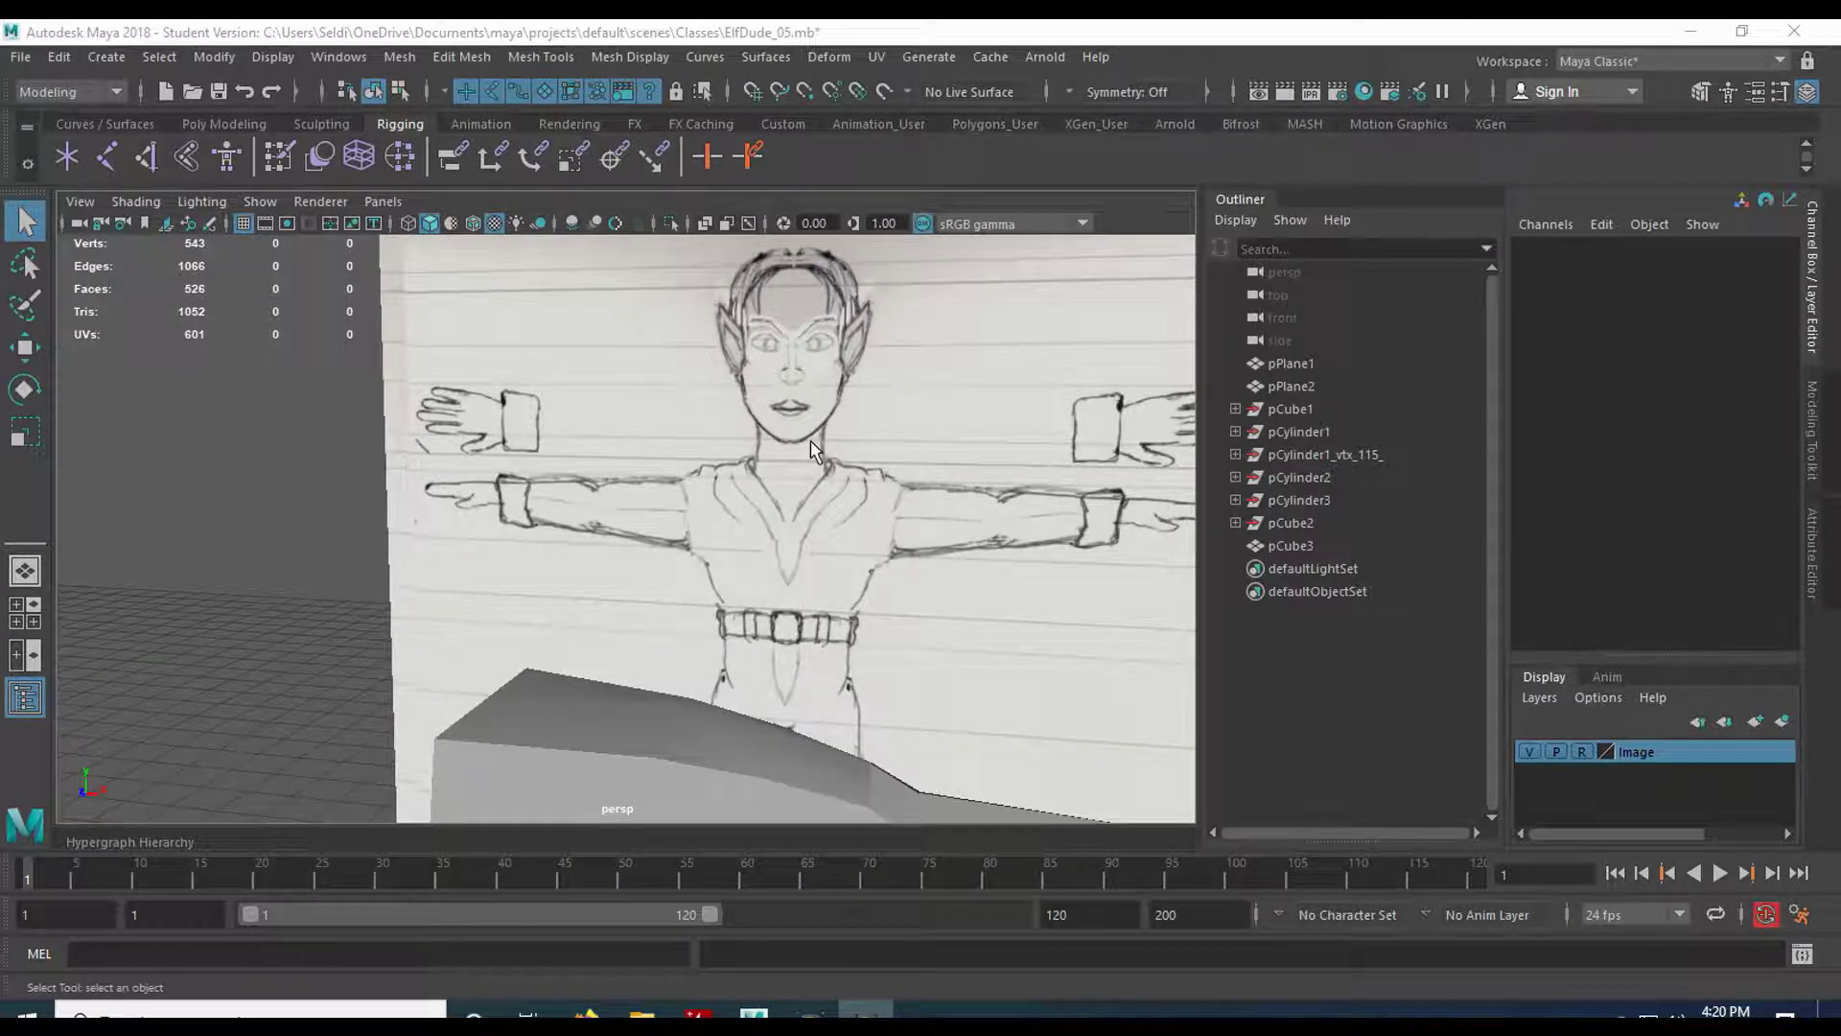
Create a polygon cylinder in the front view for the elf's mouth.
key(space)
key(space)
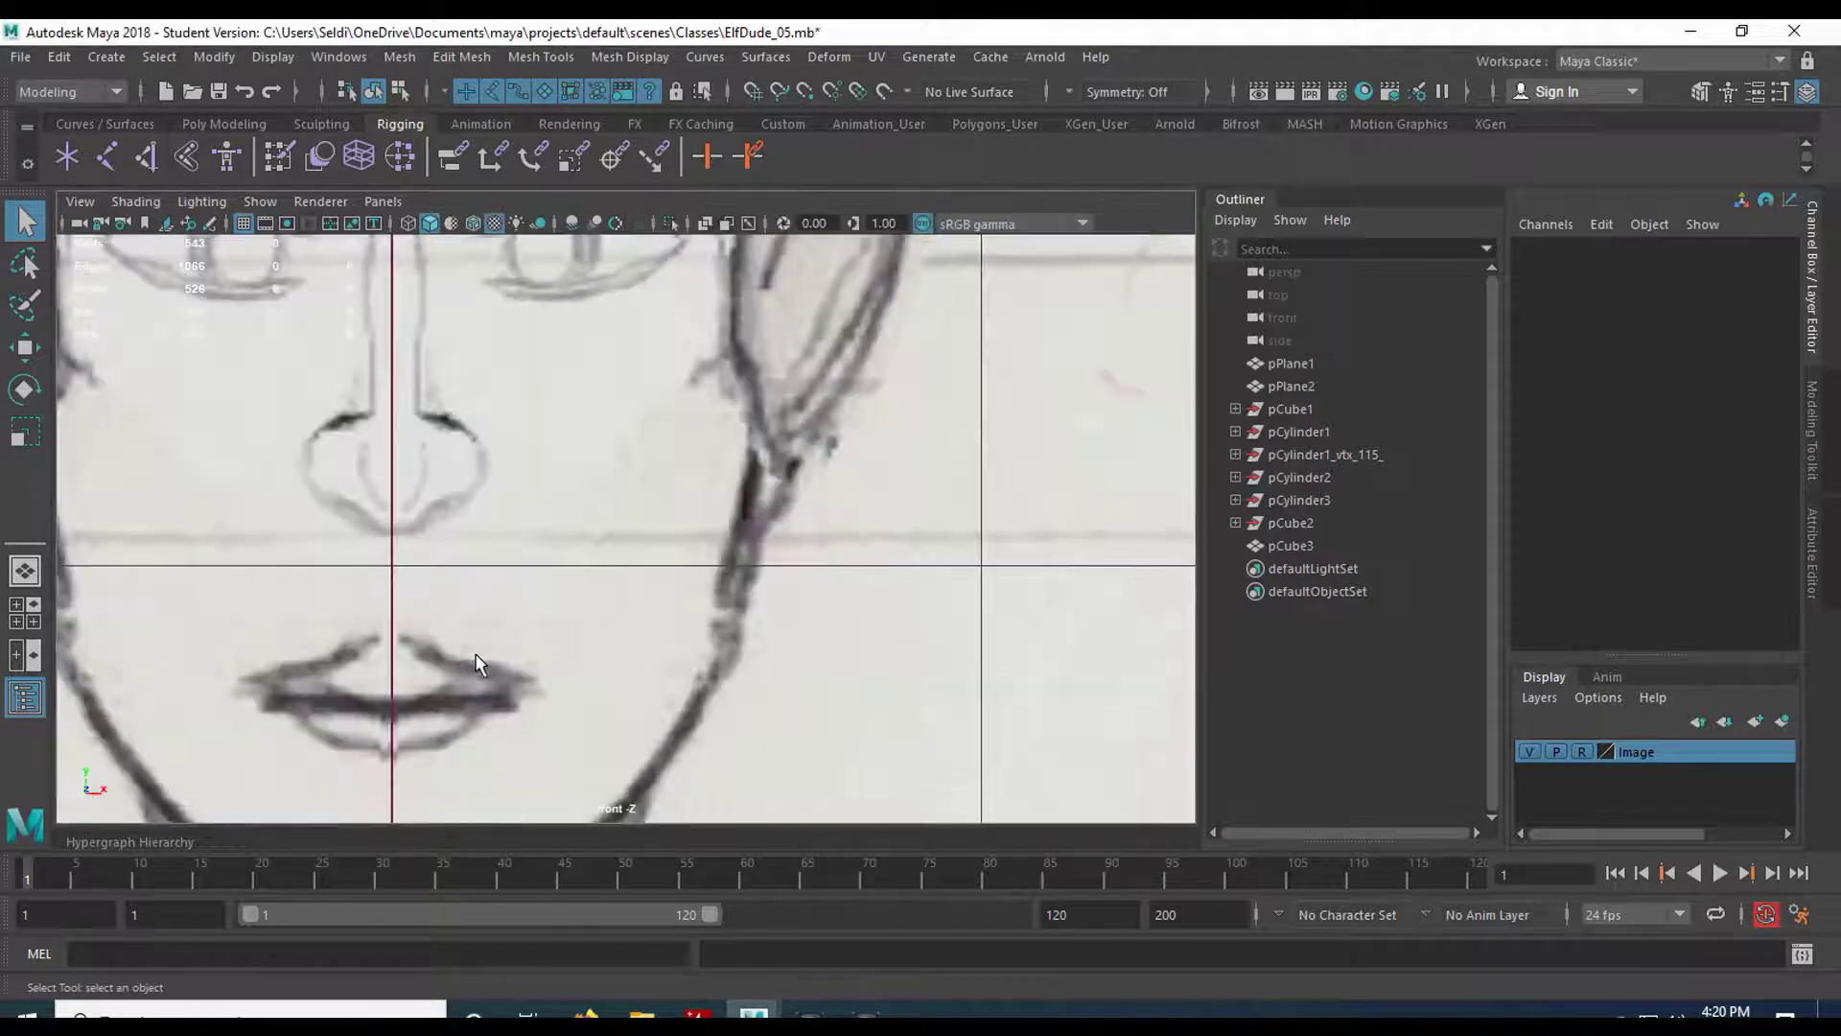
scroll(486, 659, down, 8)
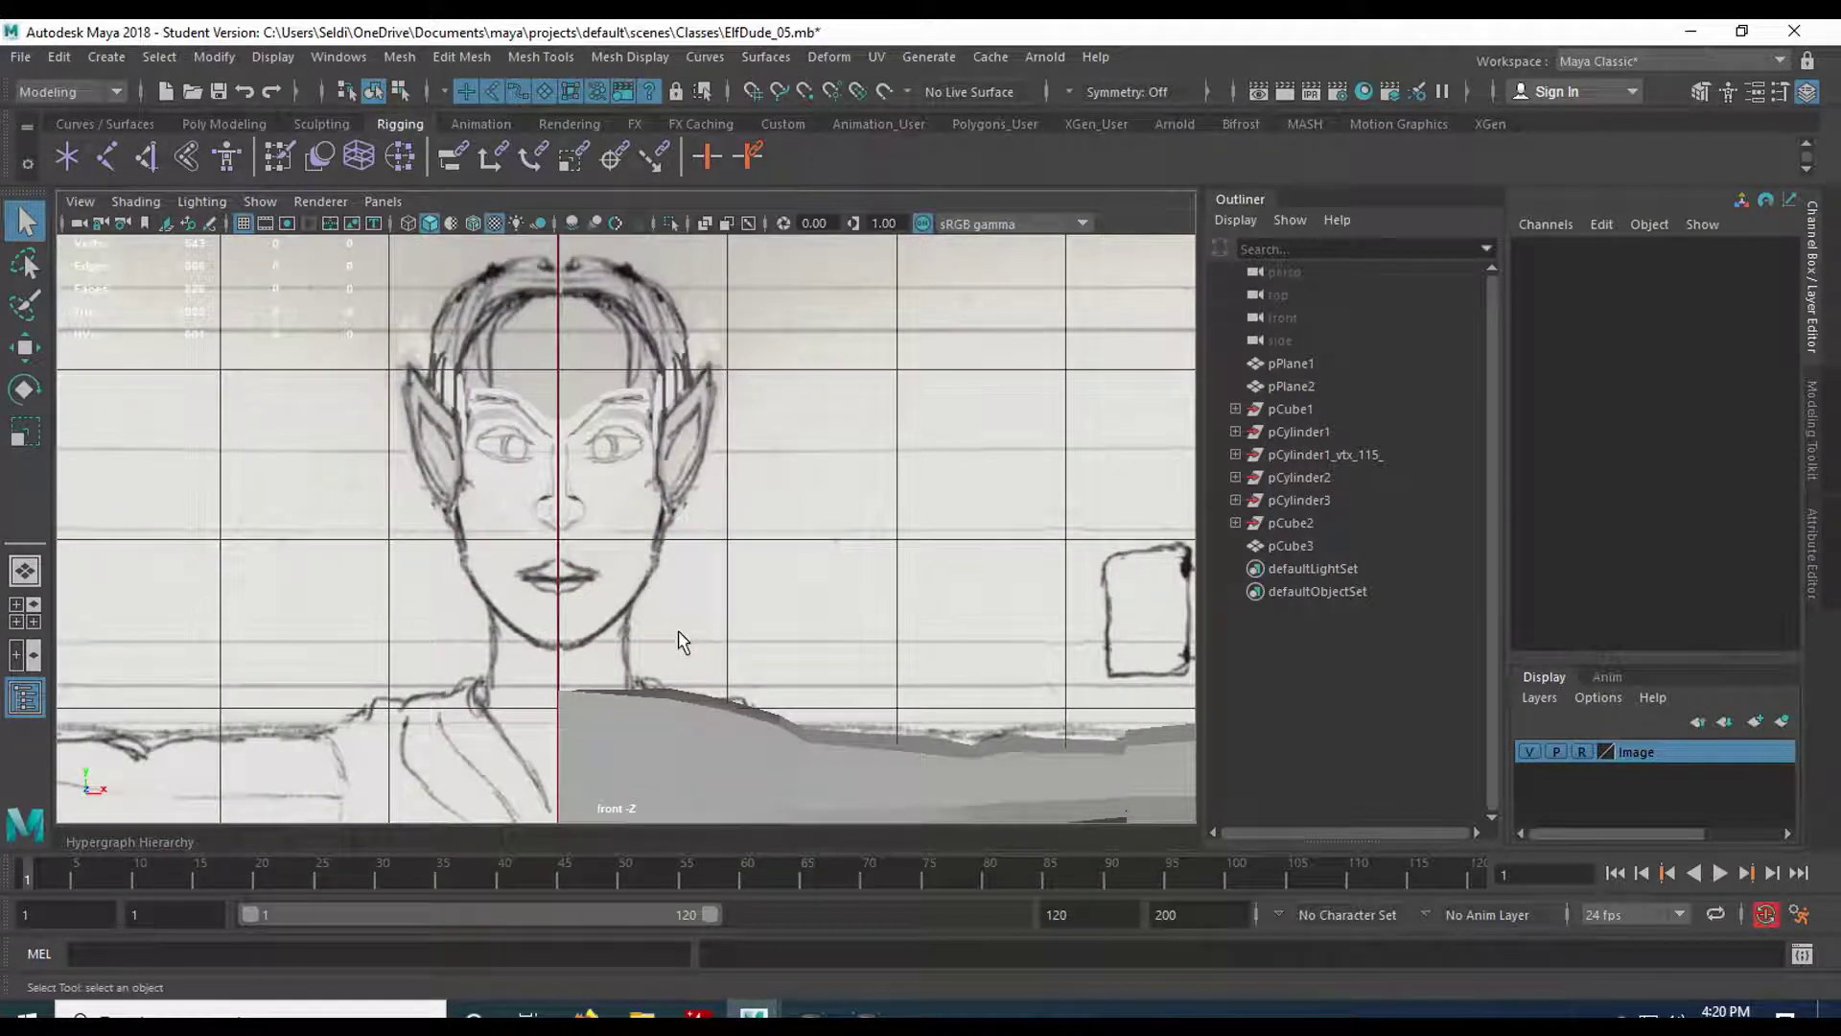
alt+middle_drag(683, 641, 719, 464)
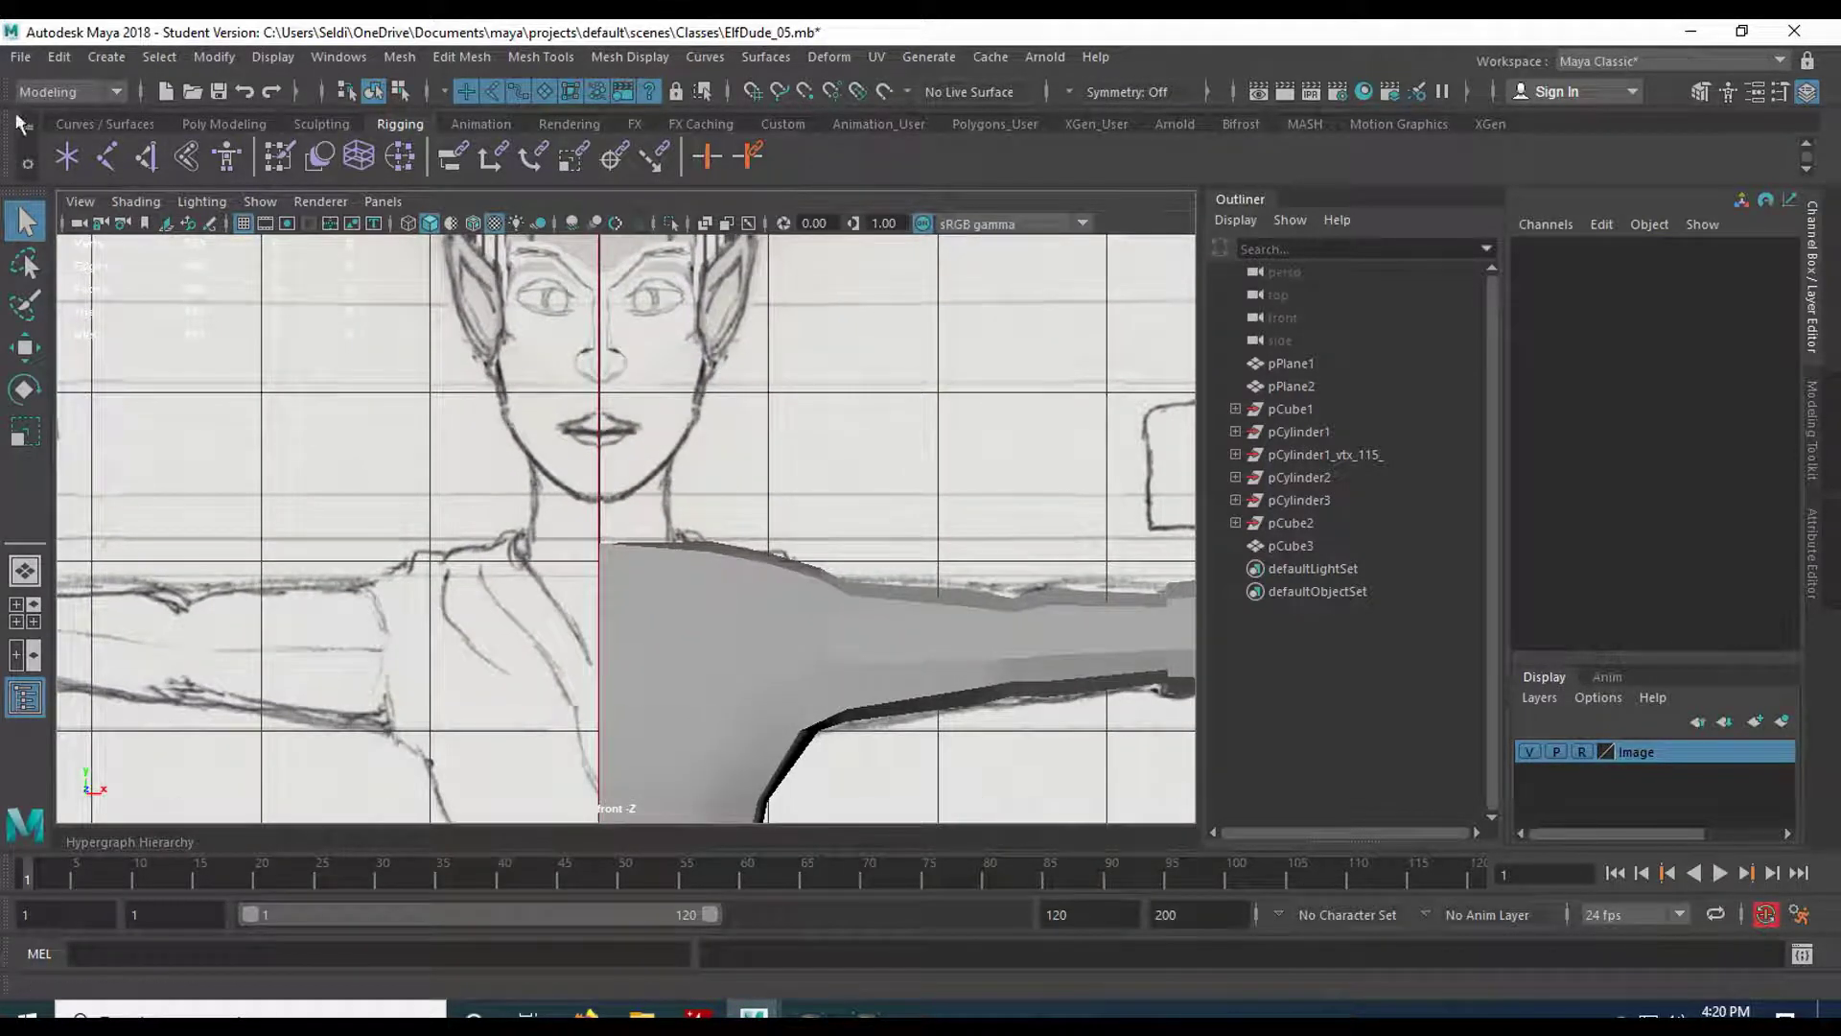
click(212, 120)
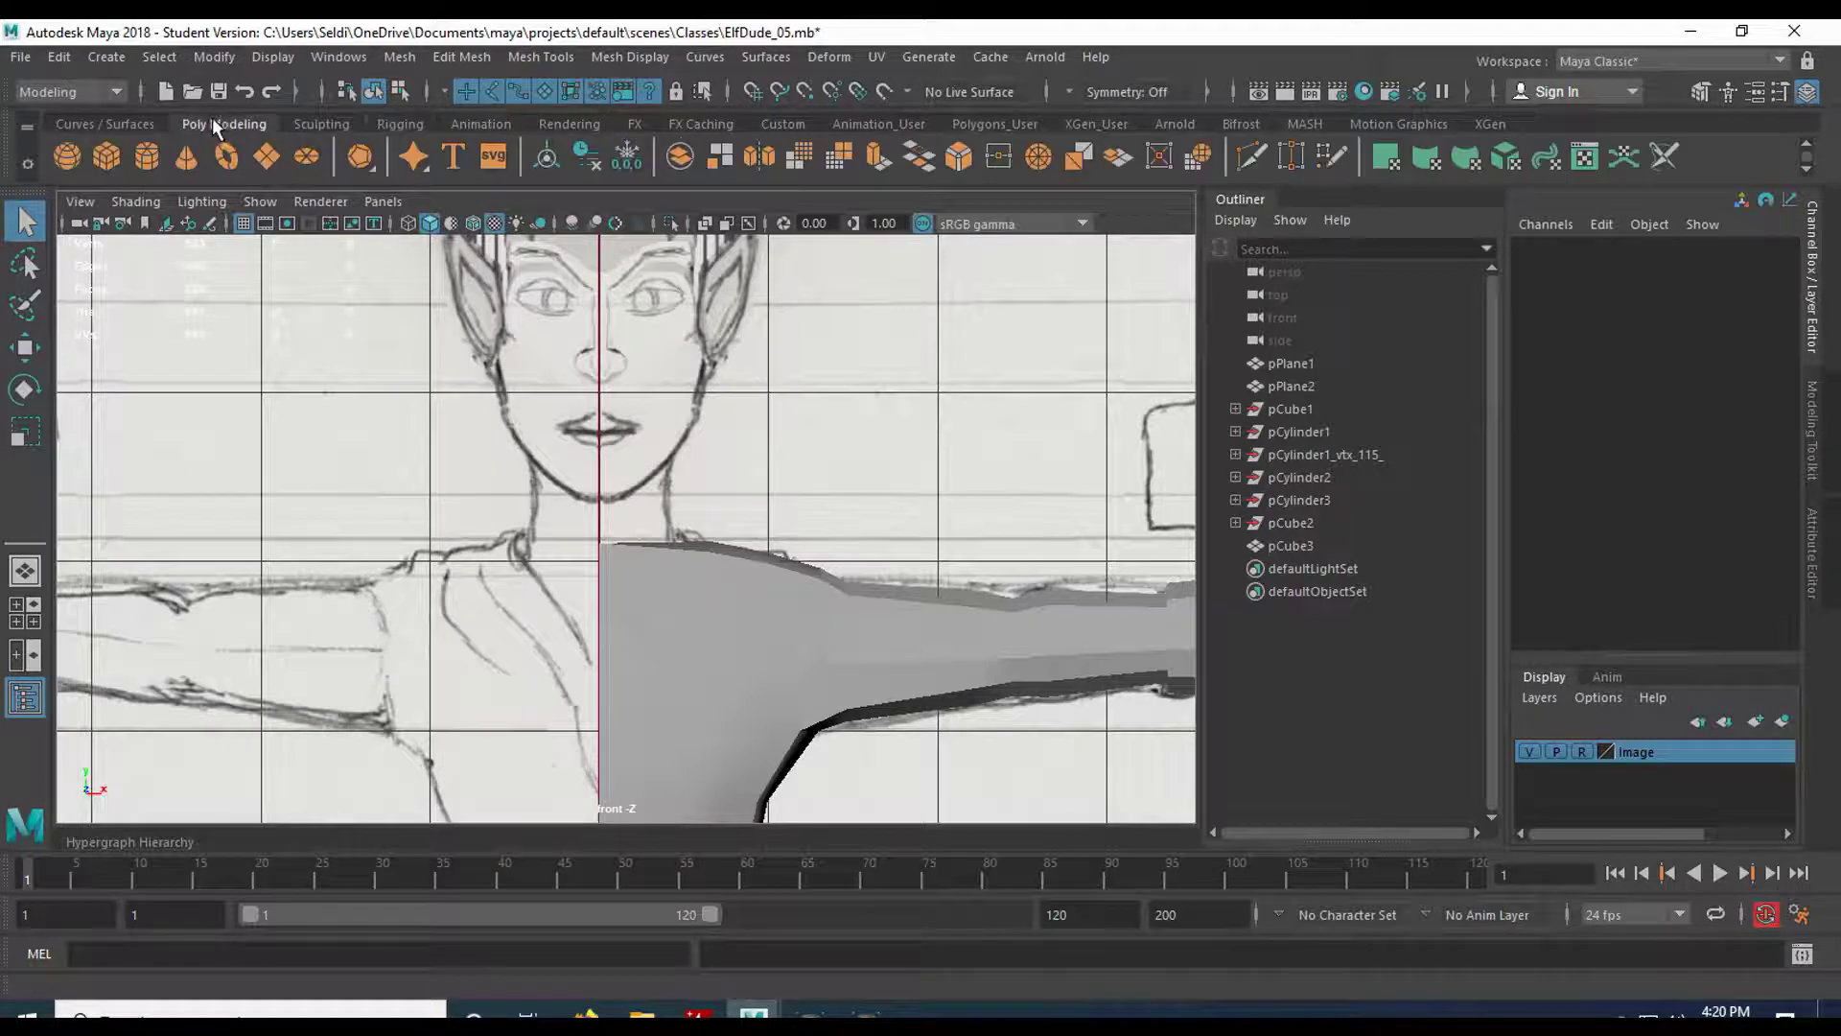
click(135, 162)
scroll(606, 618, down, 10)
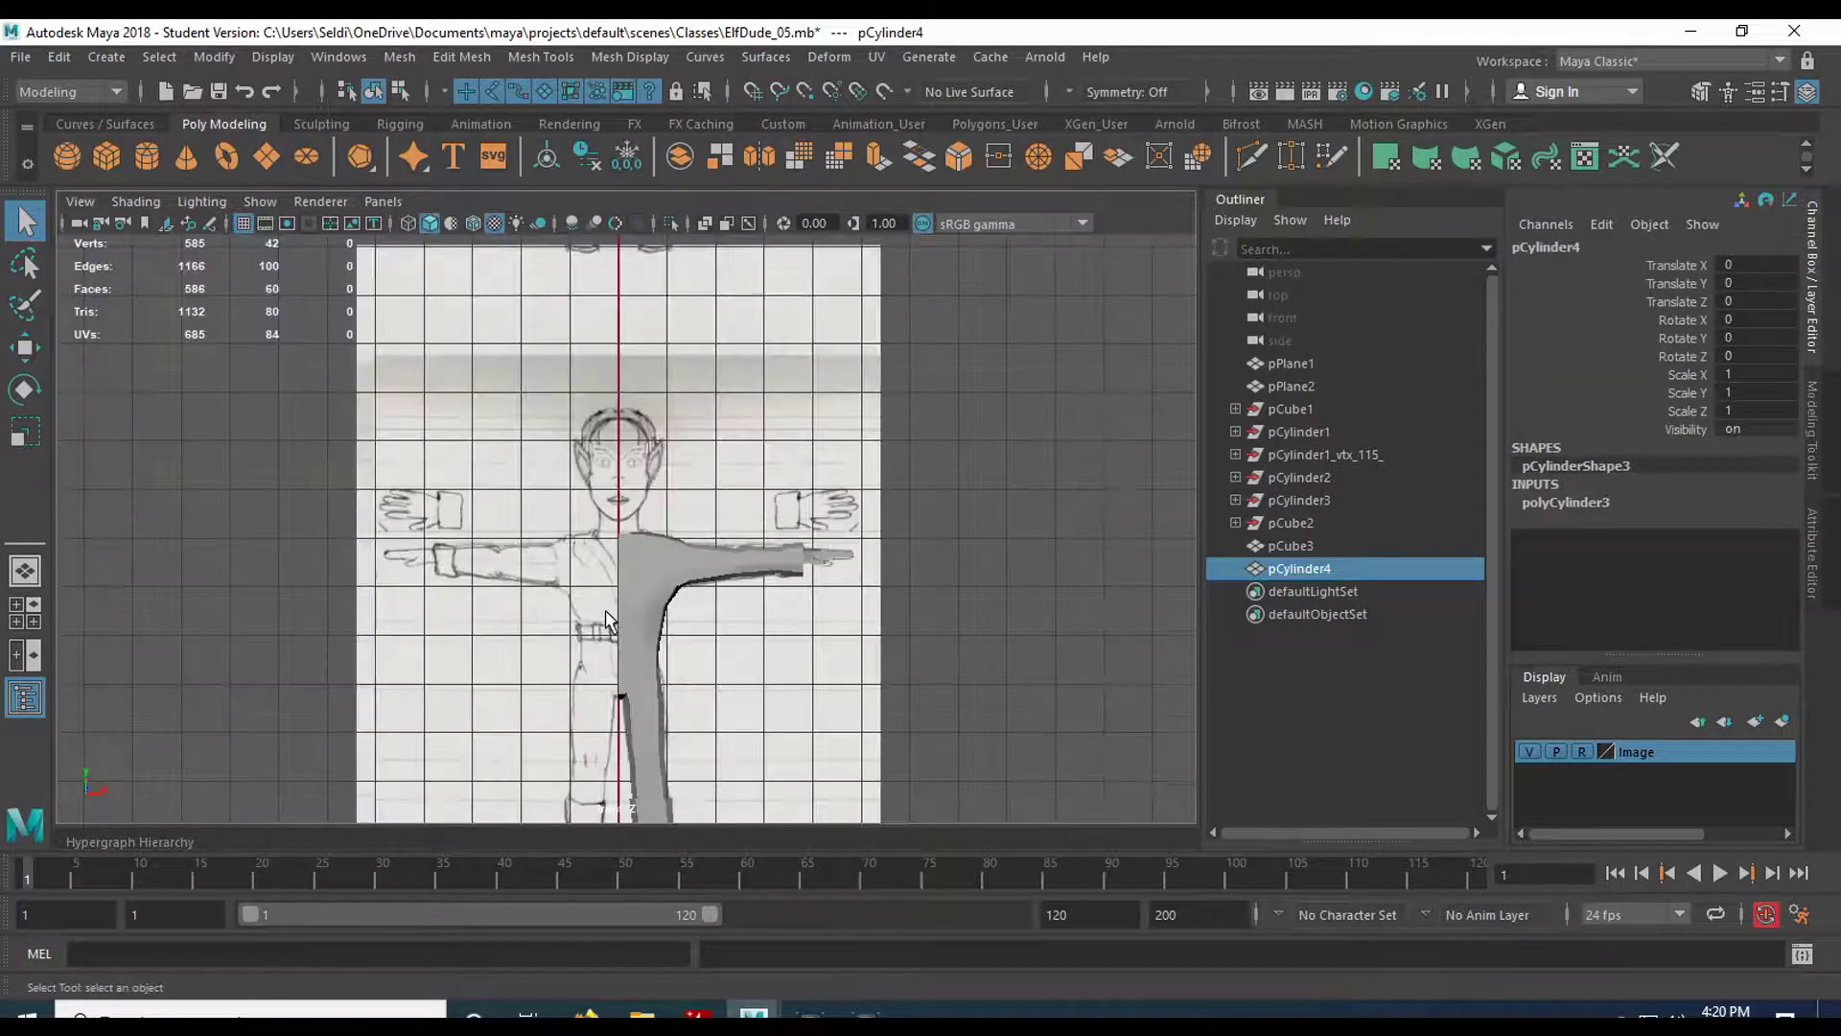
Move the new cylinder straight up onto the mouth of the front reference drawing, at about 124.468 in Translate Y.
key(w)
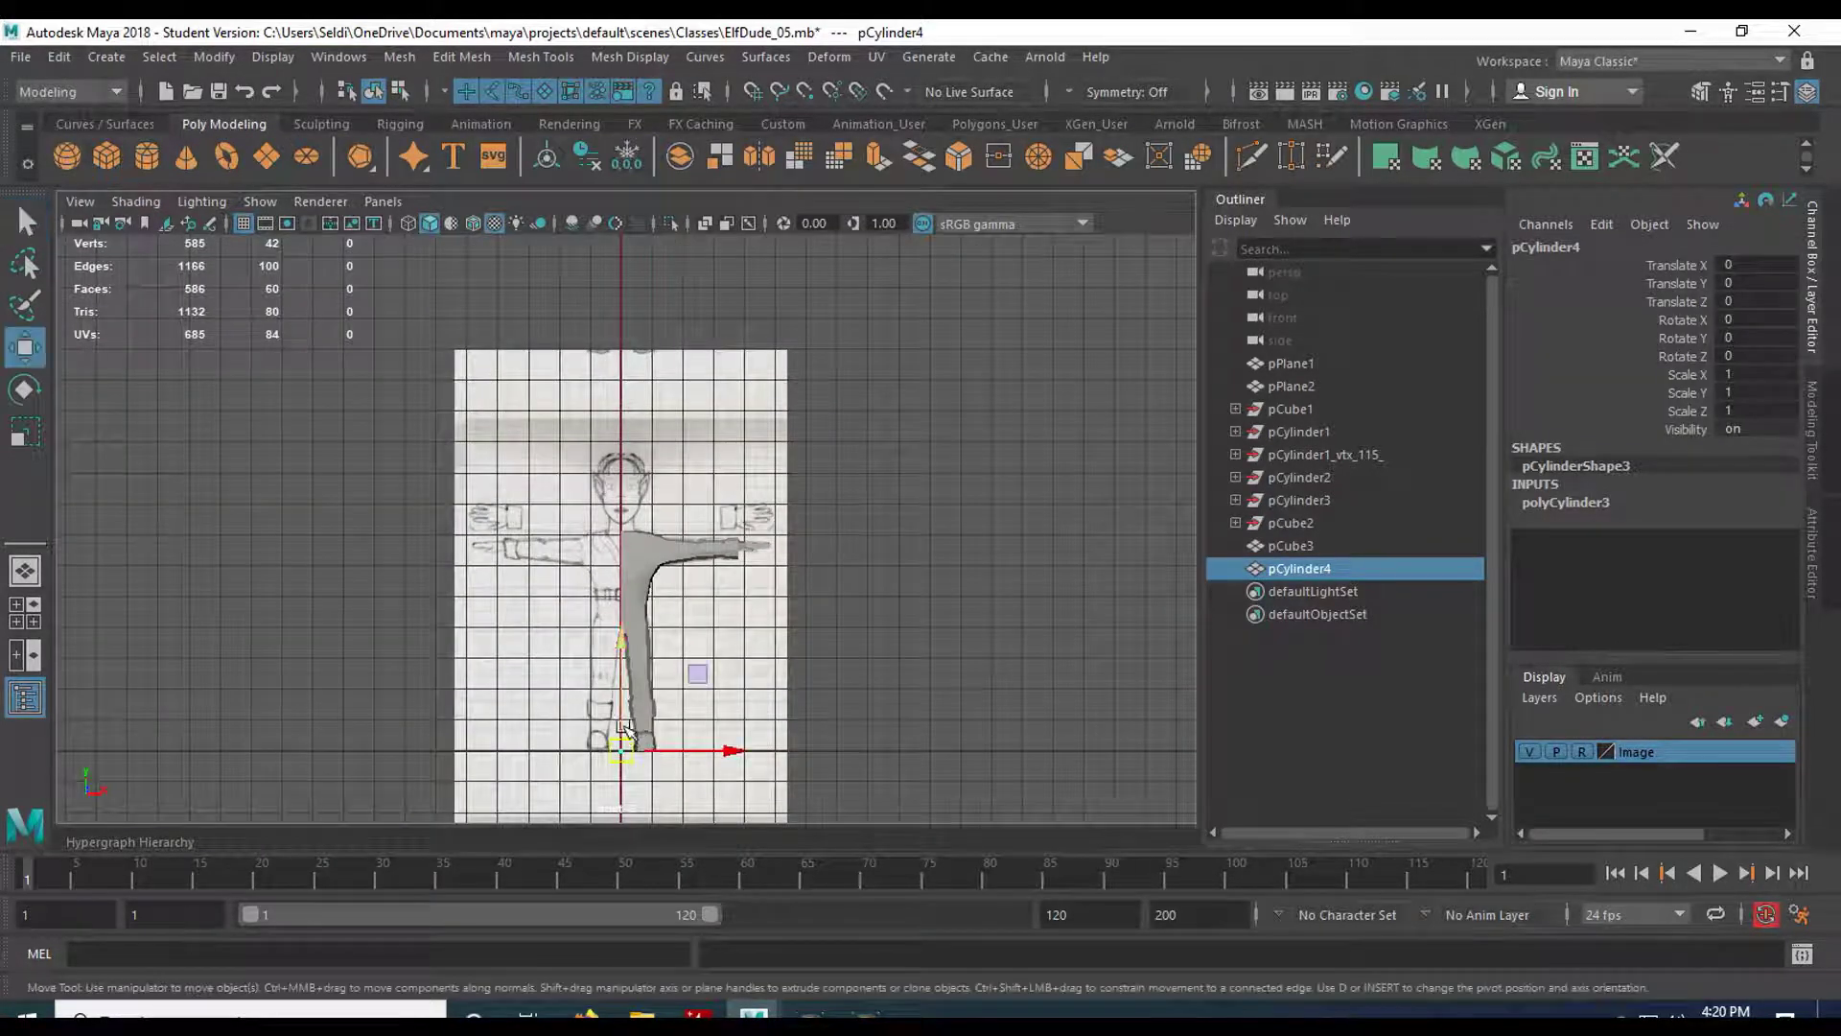
drag(633, 676, 635, 419)
scroll(633, 419, up, 10)
alt+middle_drag(630, 419, 597, 606)
drag(551, 284, 545, 465)
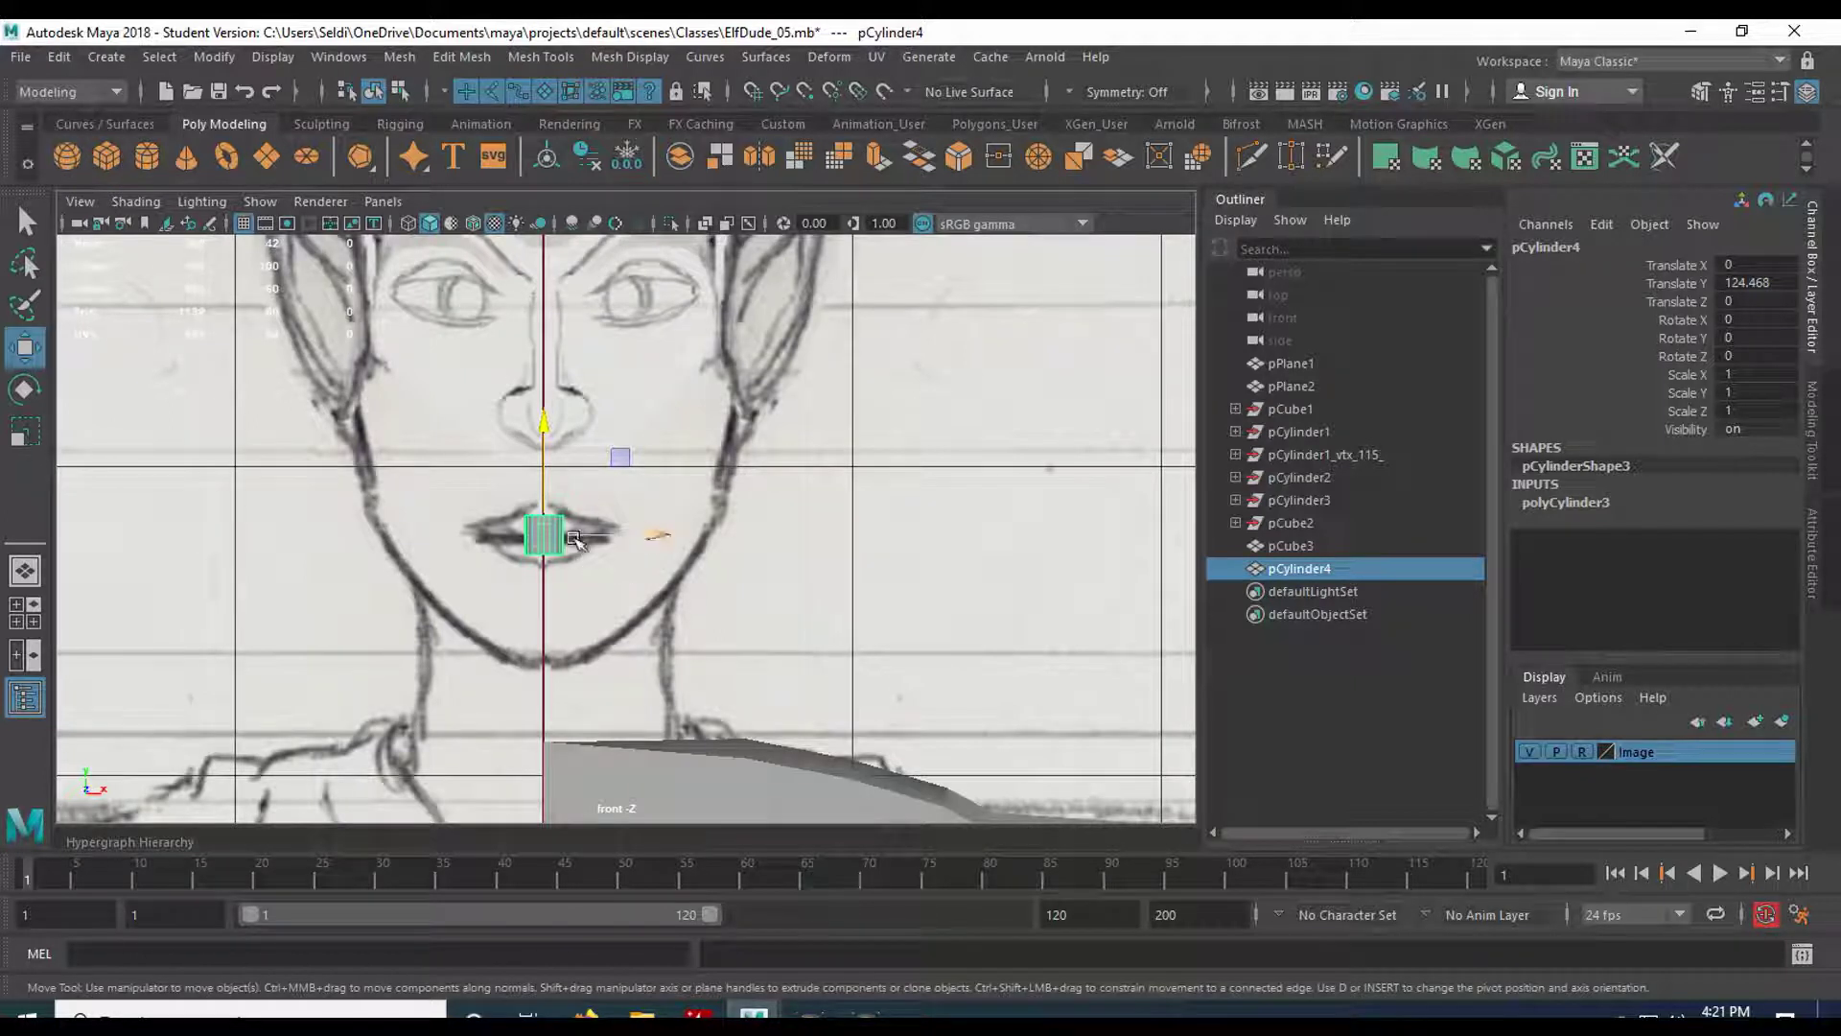
Set the cylinder's Rotate X to 90 so its cap faces the front view.
double_click(1728, 320)
text(90)
key(Return)
scroll(782, 565, up, 5)
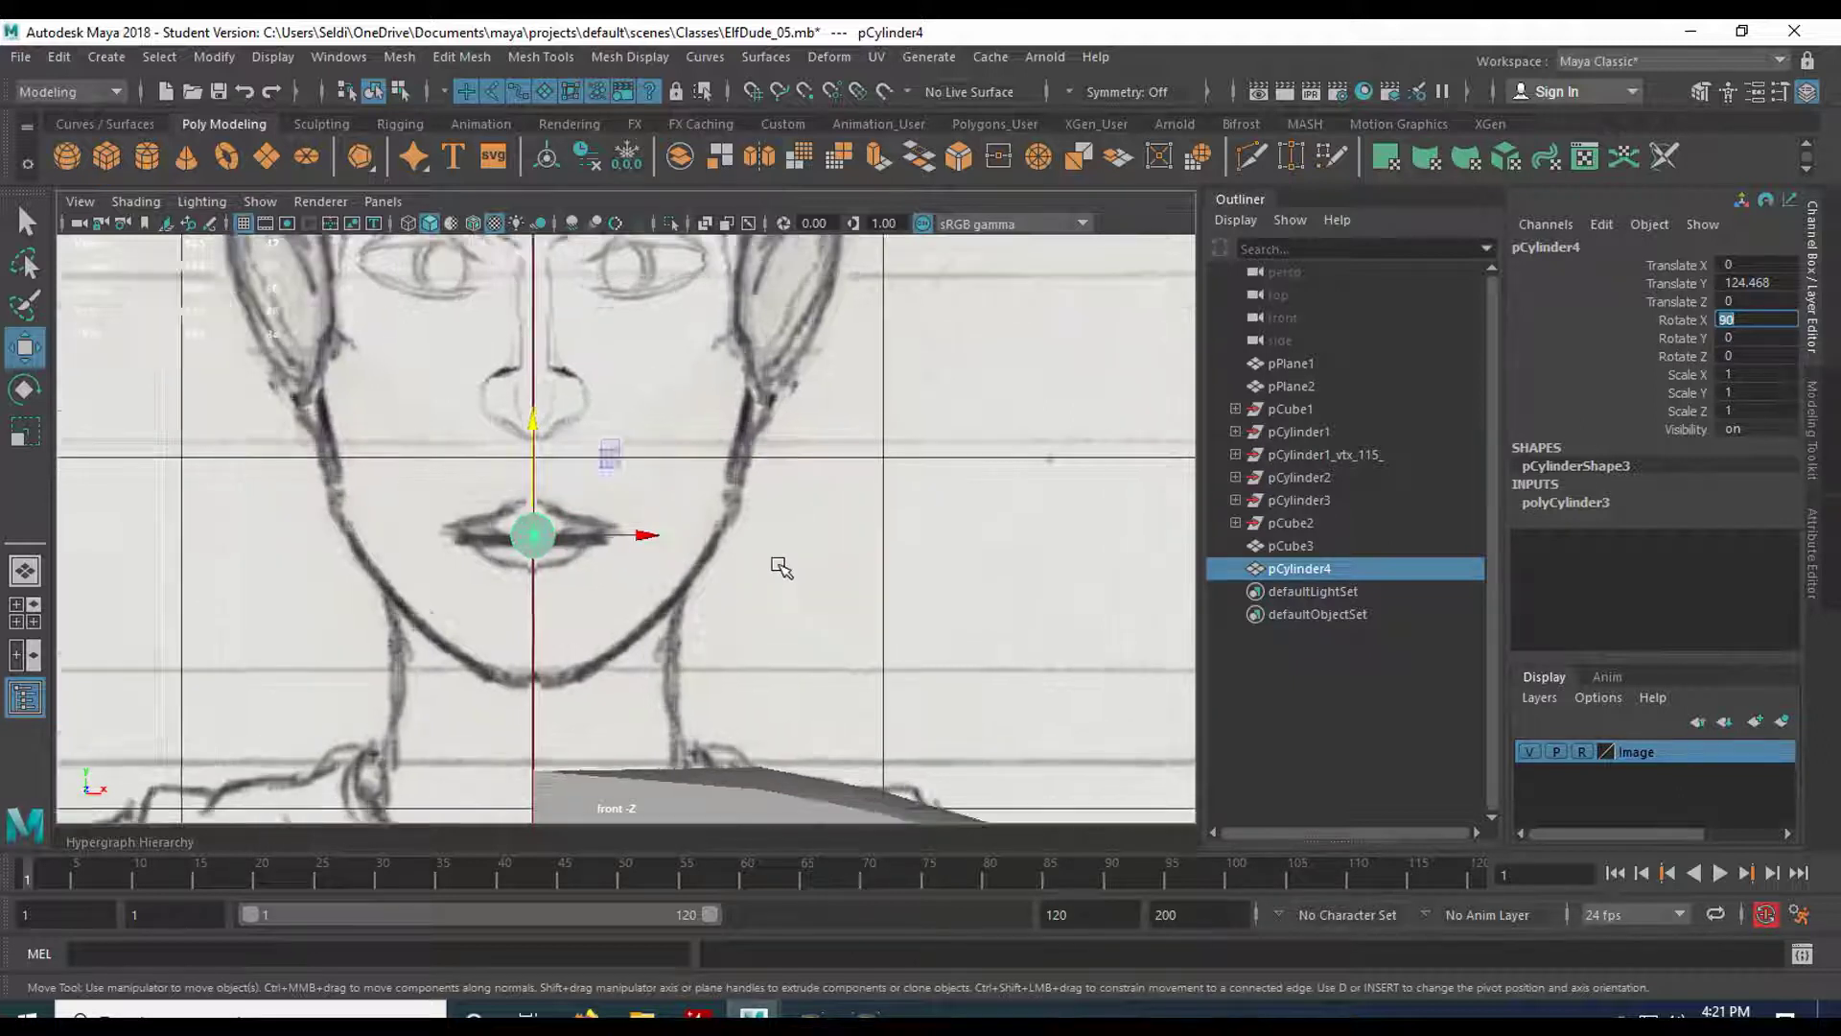
Increase the cylinder's radius to 1.7 so that it spans the height of the drawn lips.
alt+middle_drag(608, 519, 751, 508)
scroll(750, 508, up, 1)
click(1563, 500)
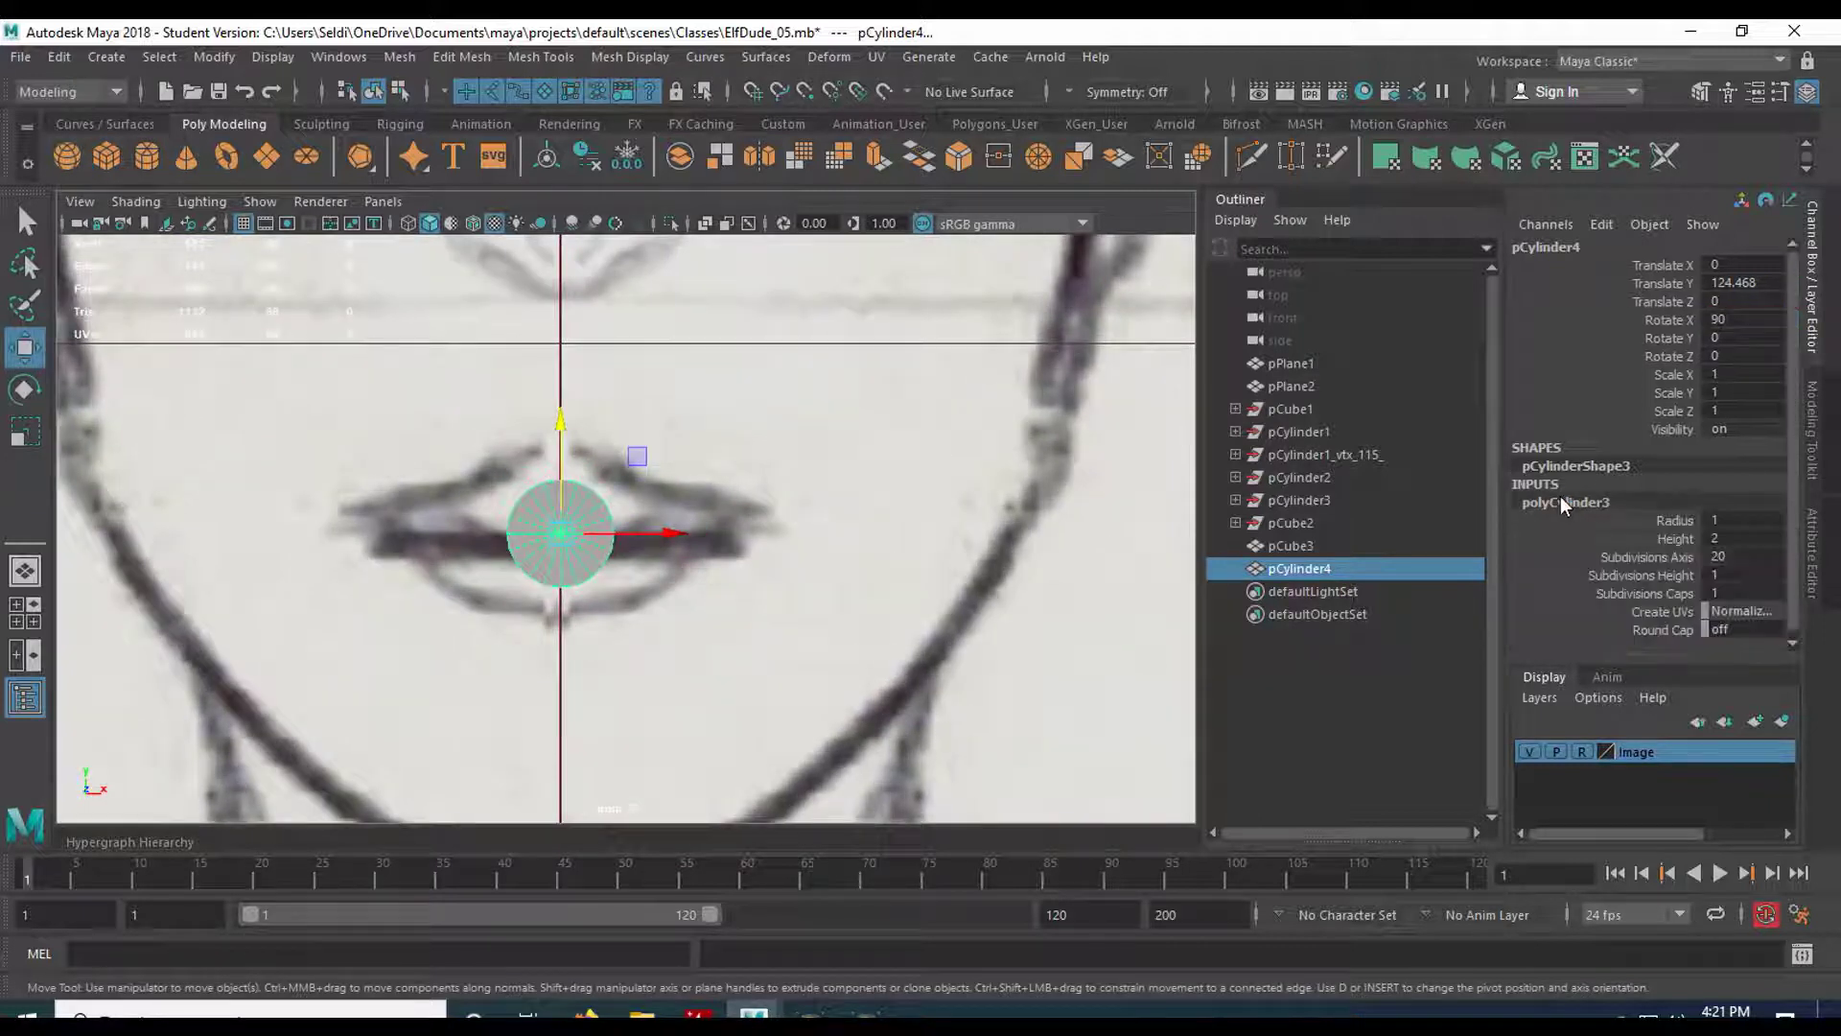
click(1684, 520)
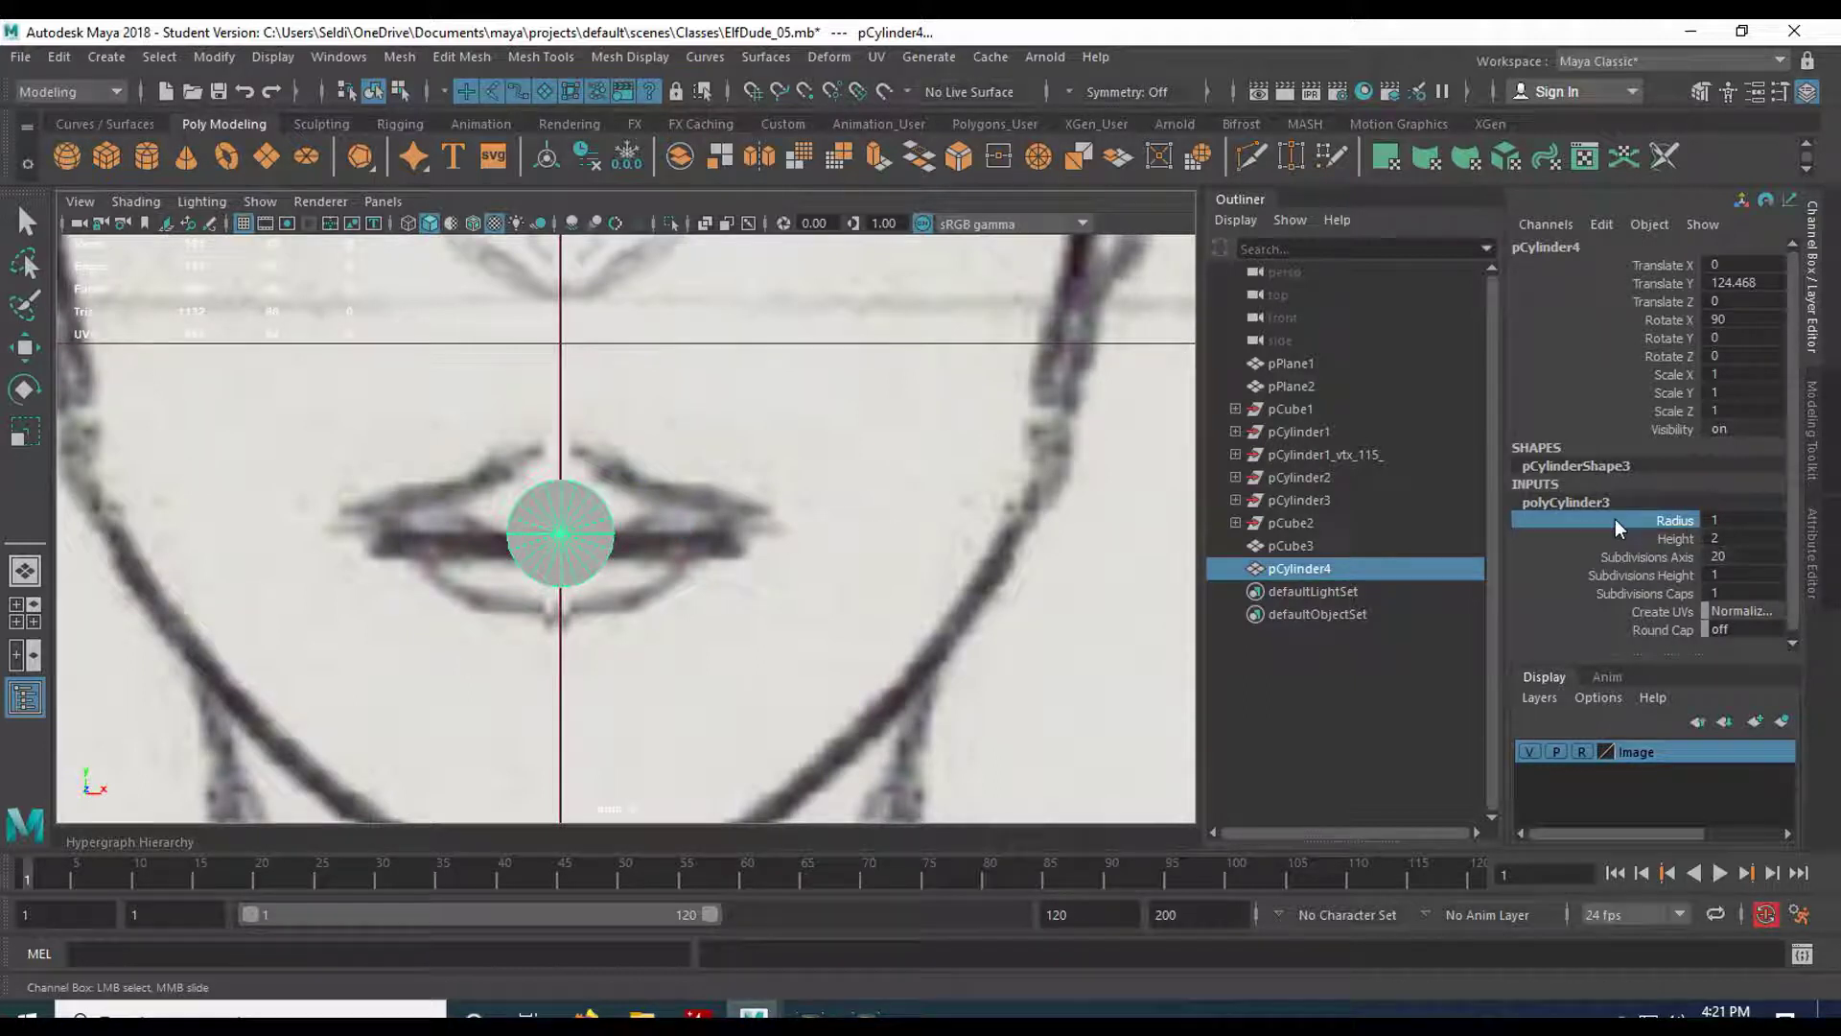
middle_drag(815, 558, 824, 554)
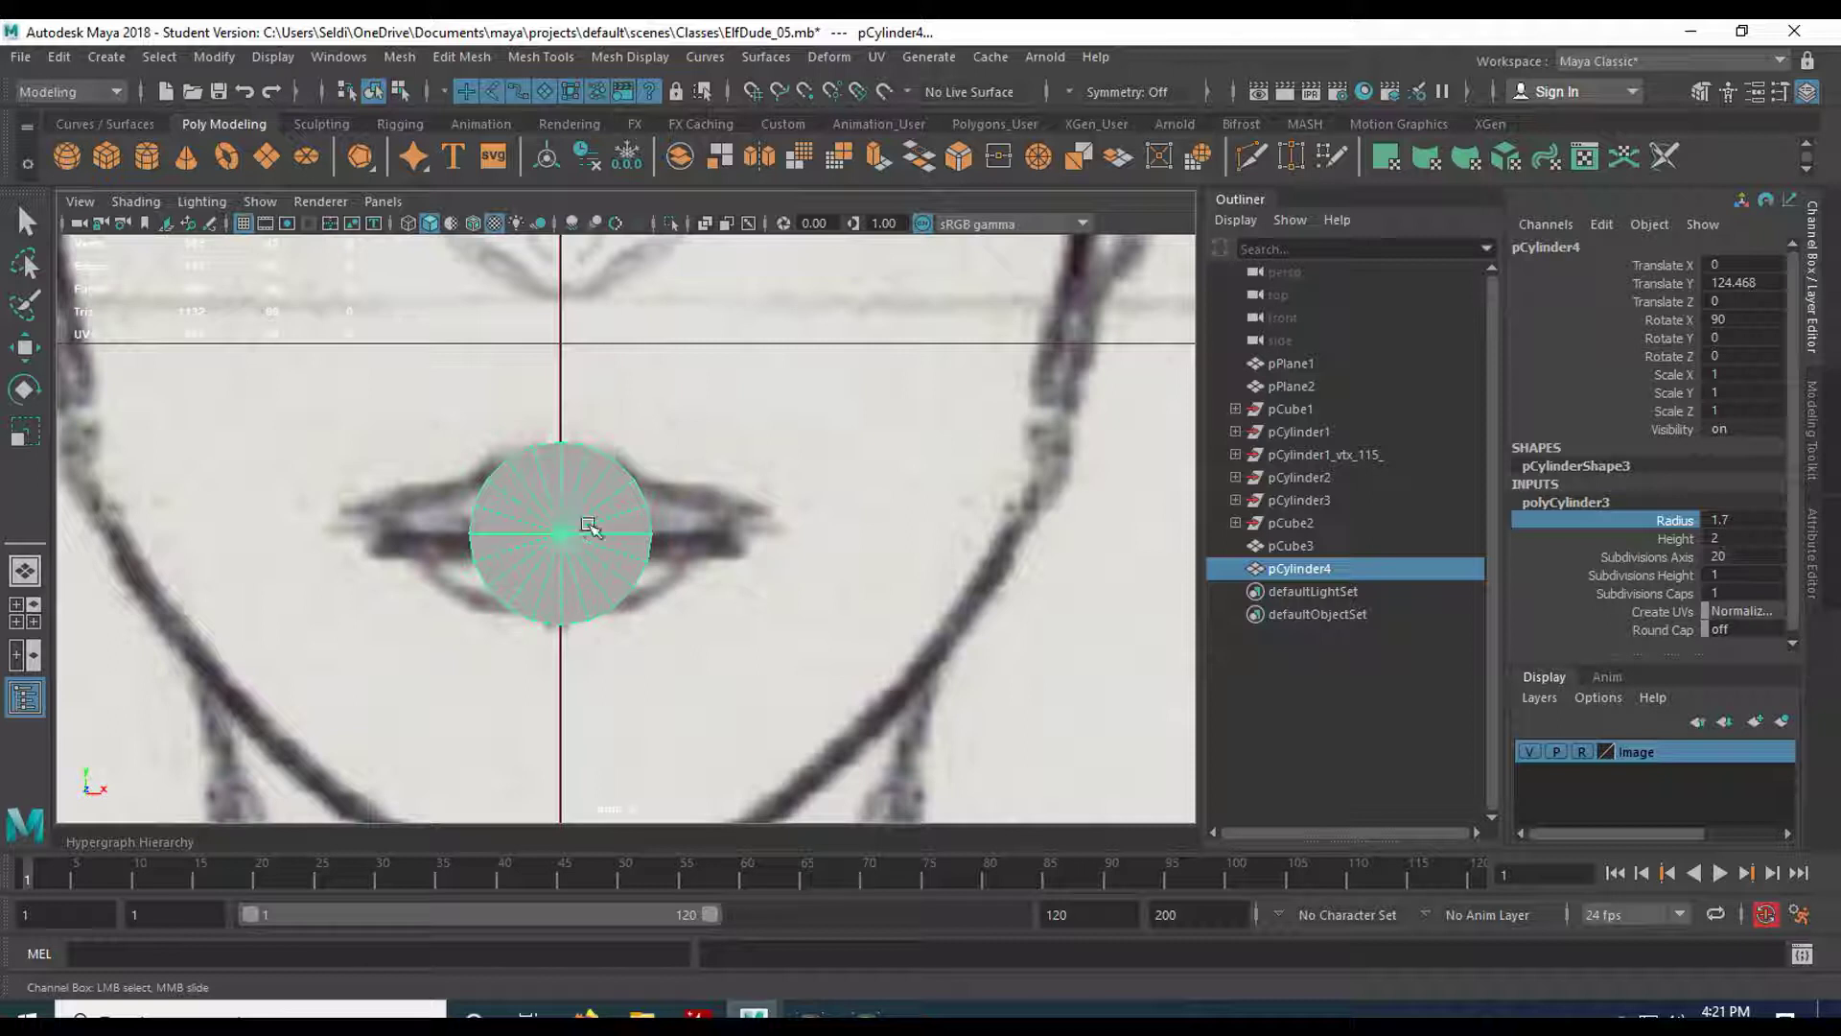
Set the cylinder's Subdivisions Axis to 12.
click(1677, 558)
click(1744, 558)
text(12.)
key(Return)
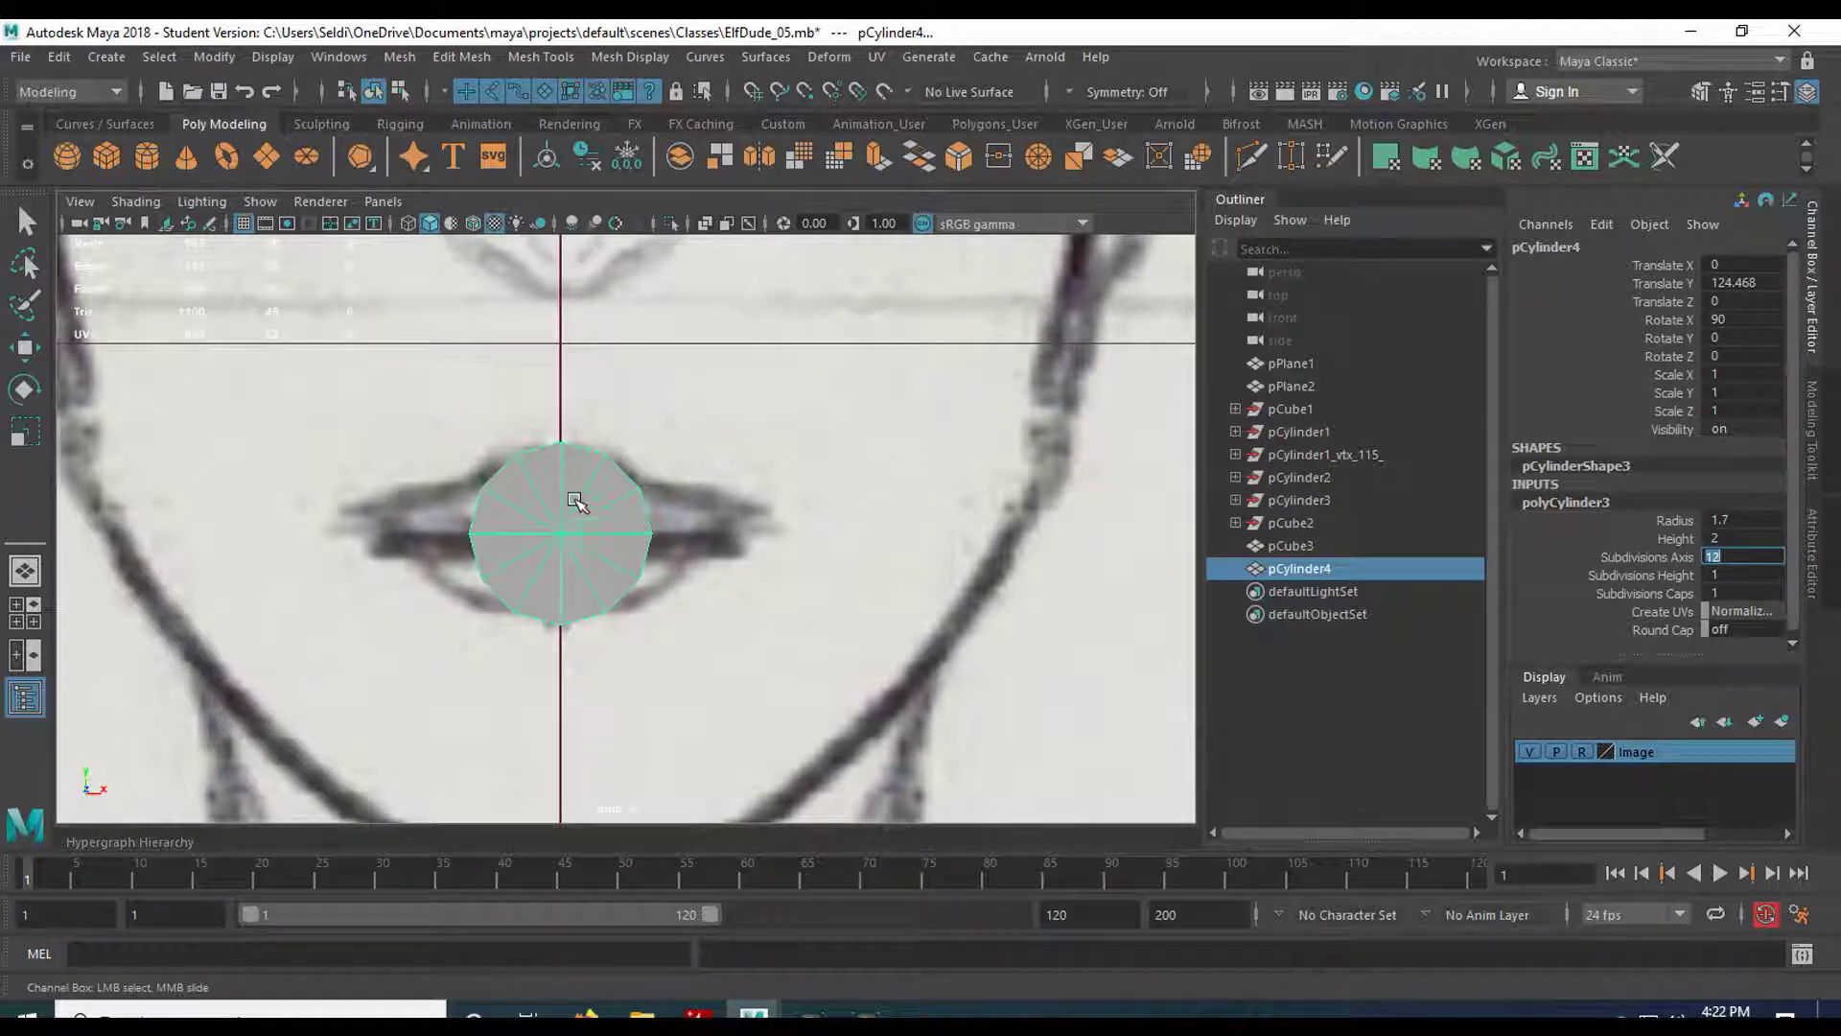
In the side view, move the cylinder forward to the drawn lips, at about 14.109 in Translate Z.
key(w)
key(space)
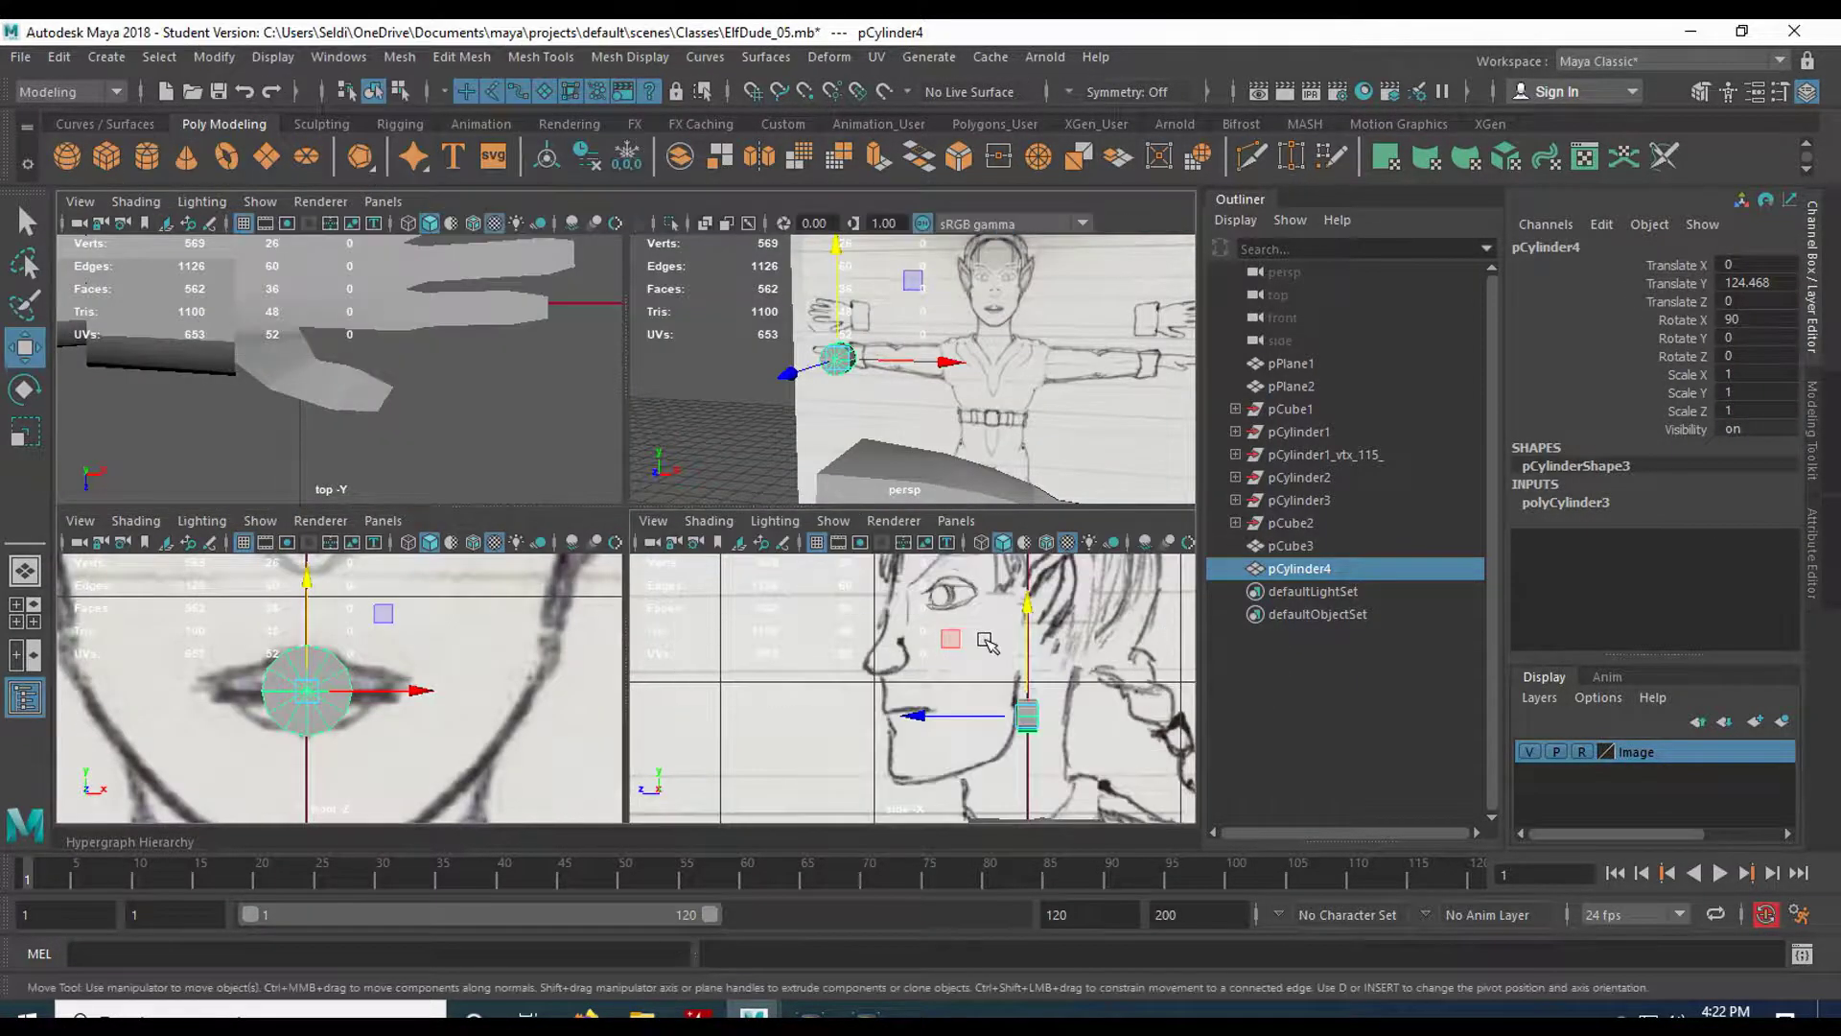
key(space)
drag(763, 583, 490, 588)
scroll(637, 617, up, 6)
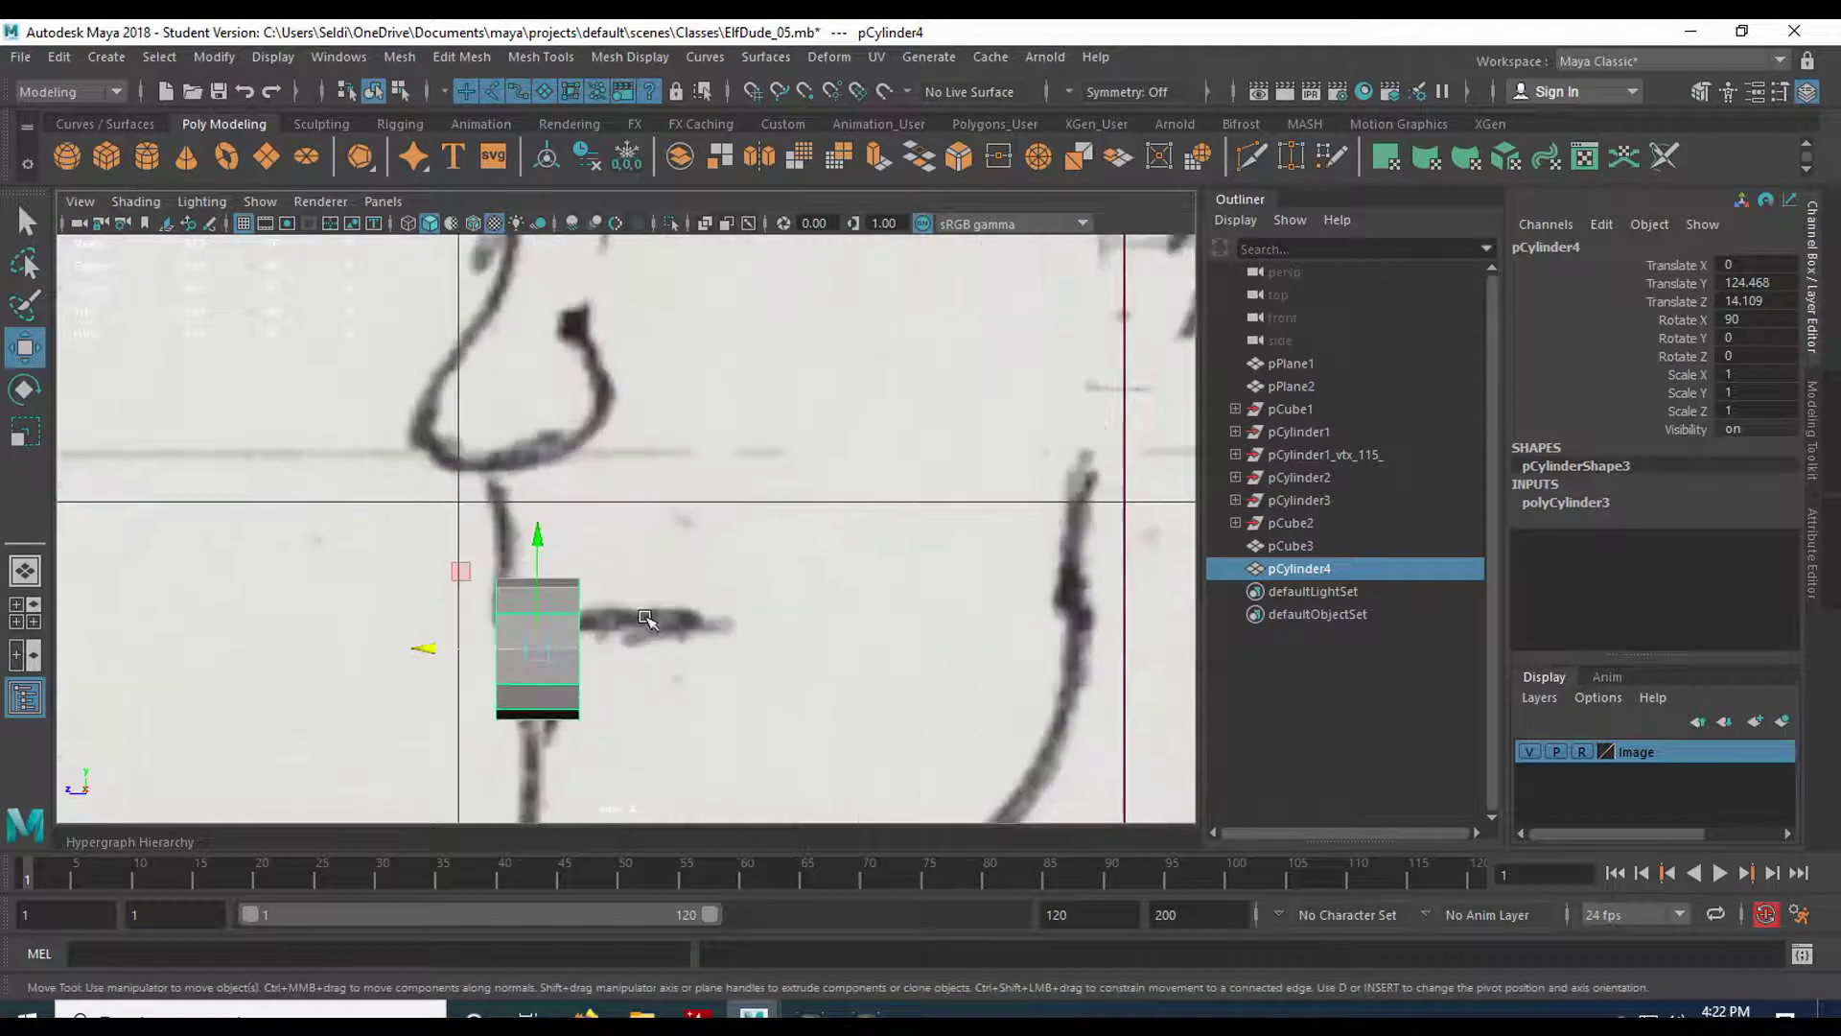
alt+middle_drag(648, 621, 646, 485)
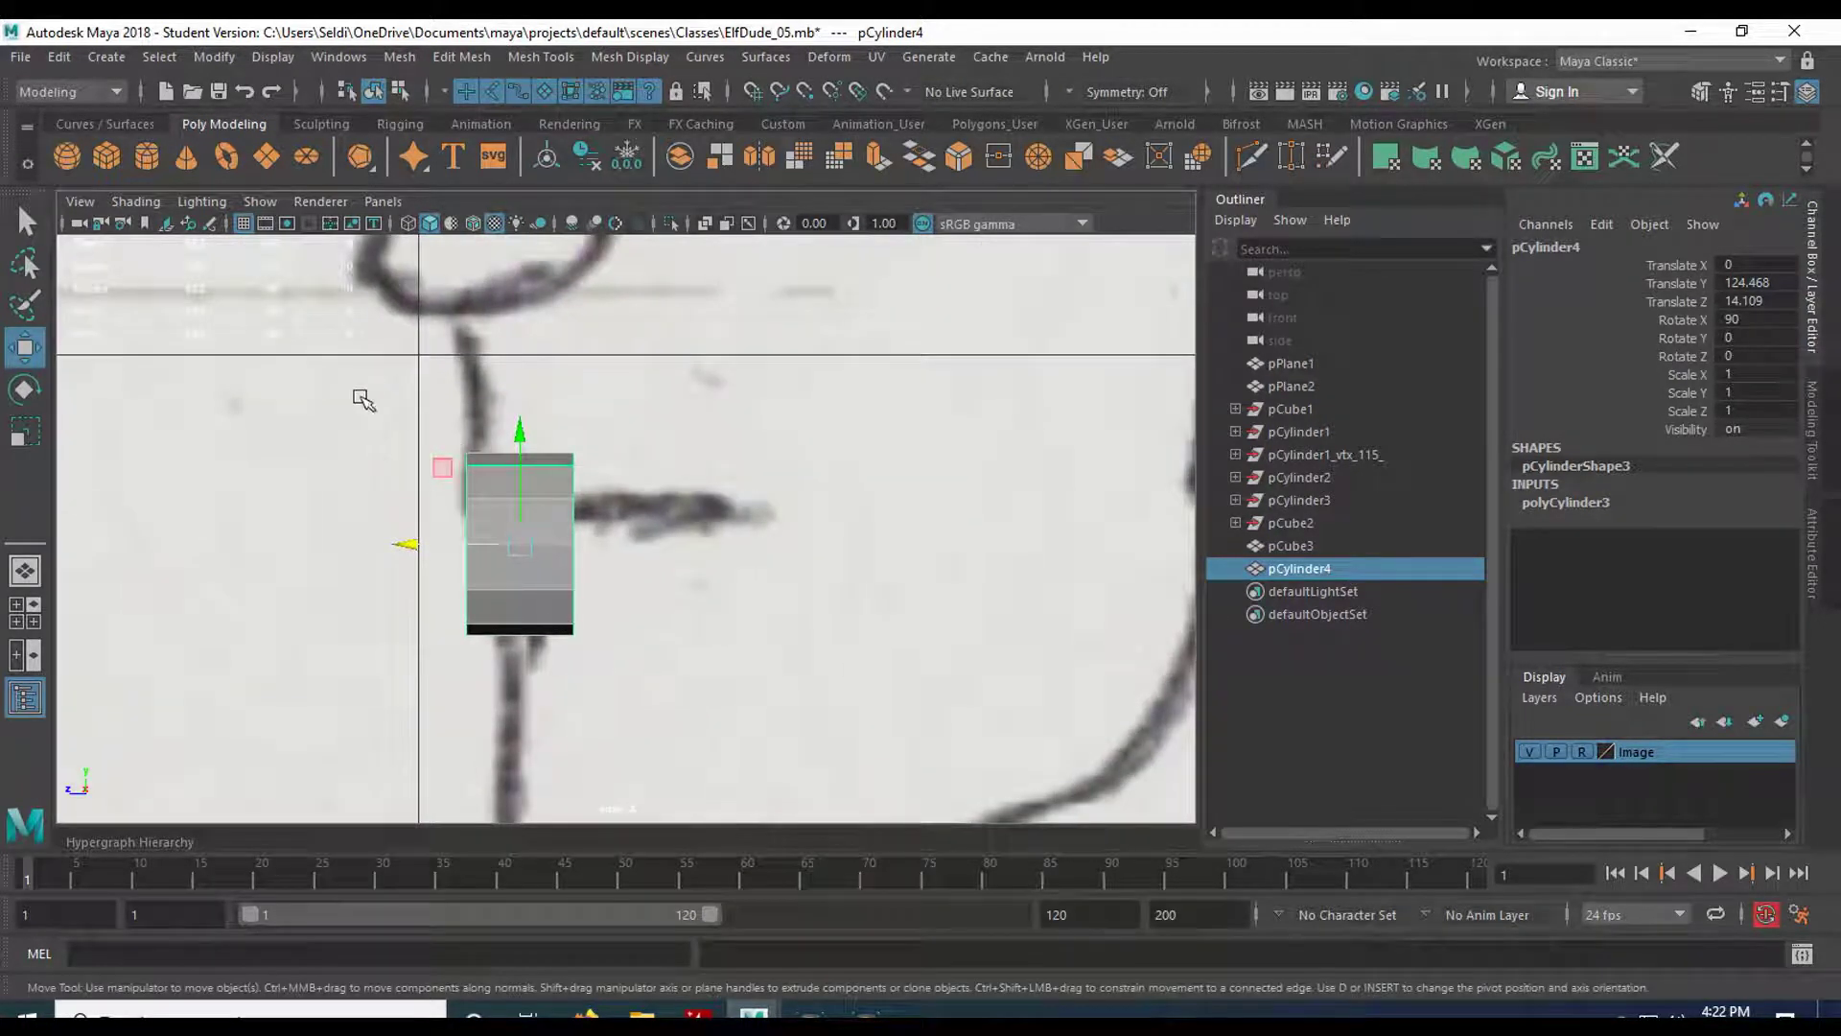
Delete the cylinder's side and back faces, keeping only the front cap at the lips.
right_click(547, 485)
click(547, 427)
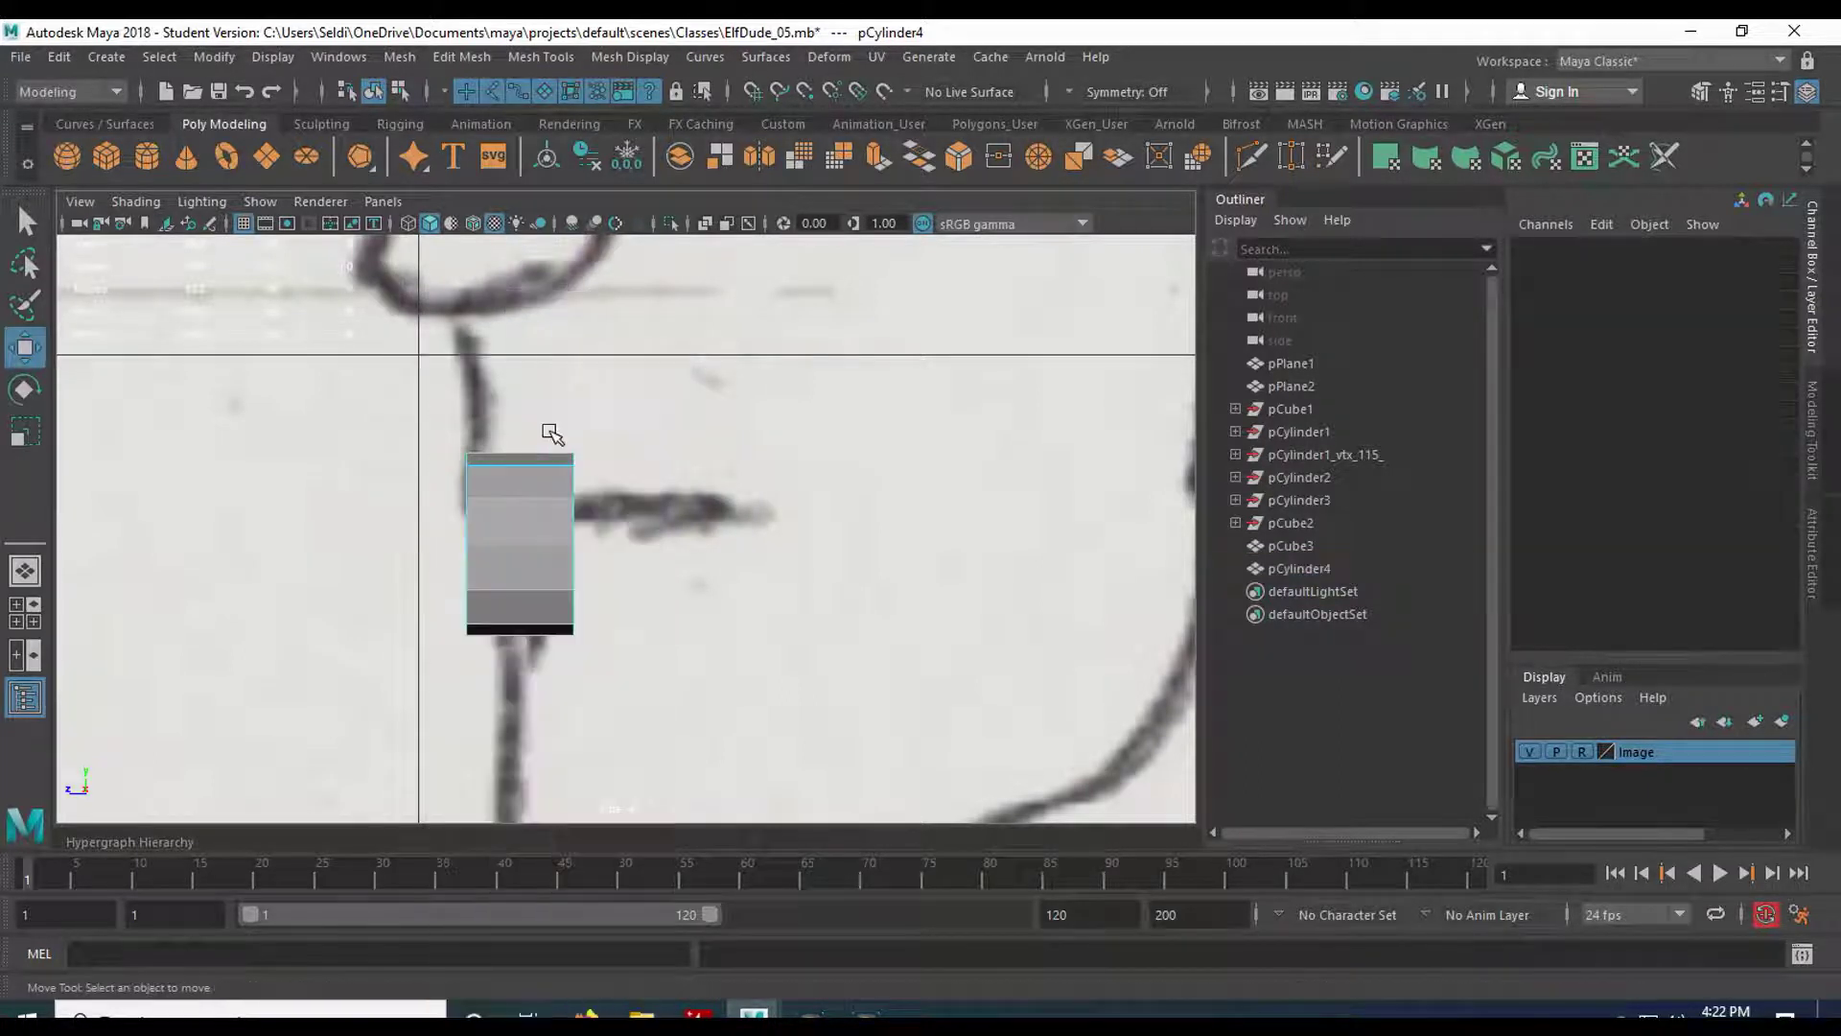
drag(525, 400, 671, 691)
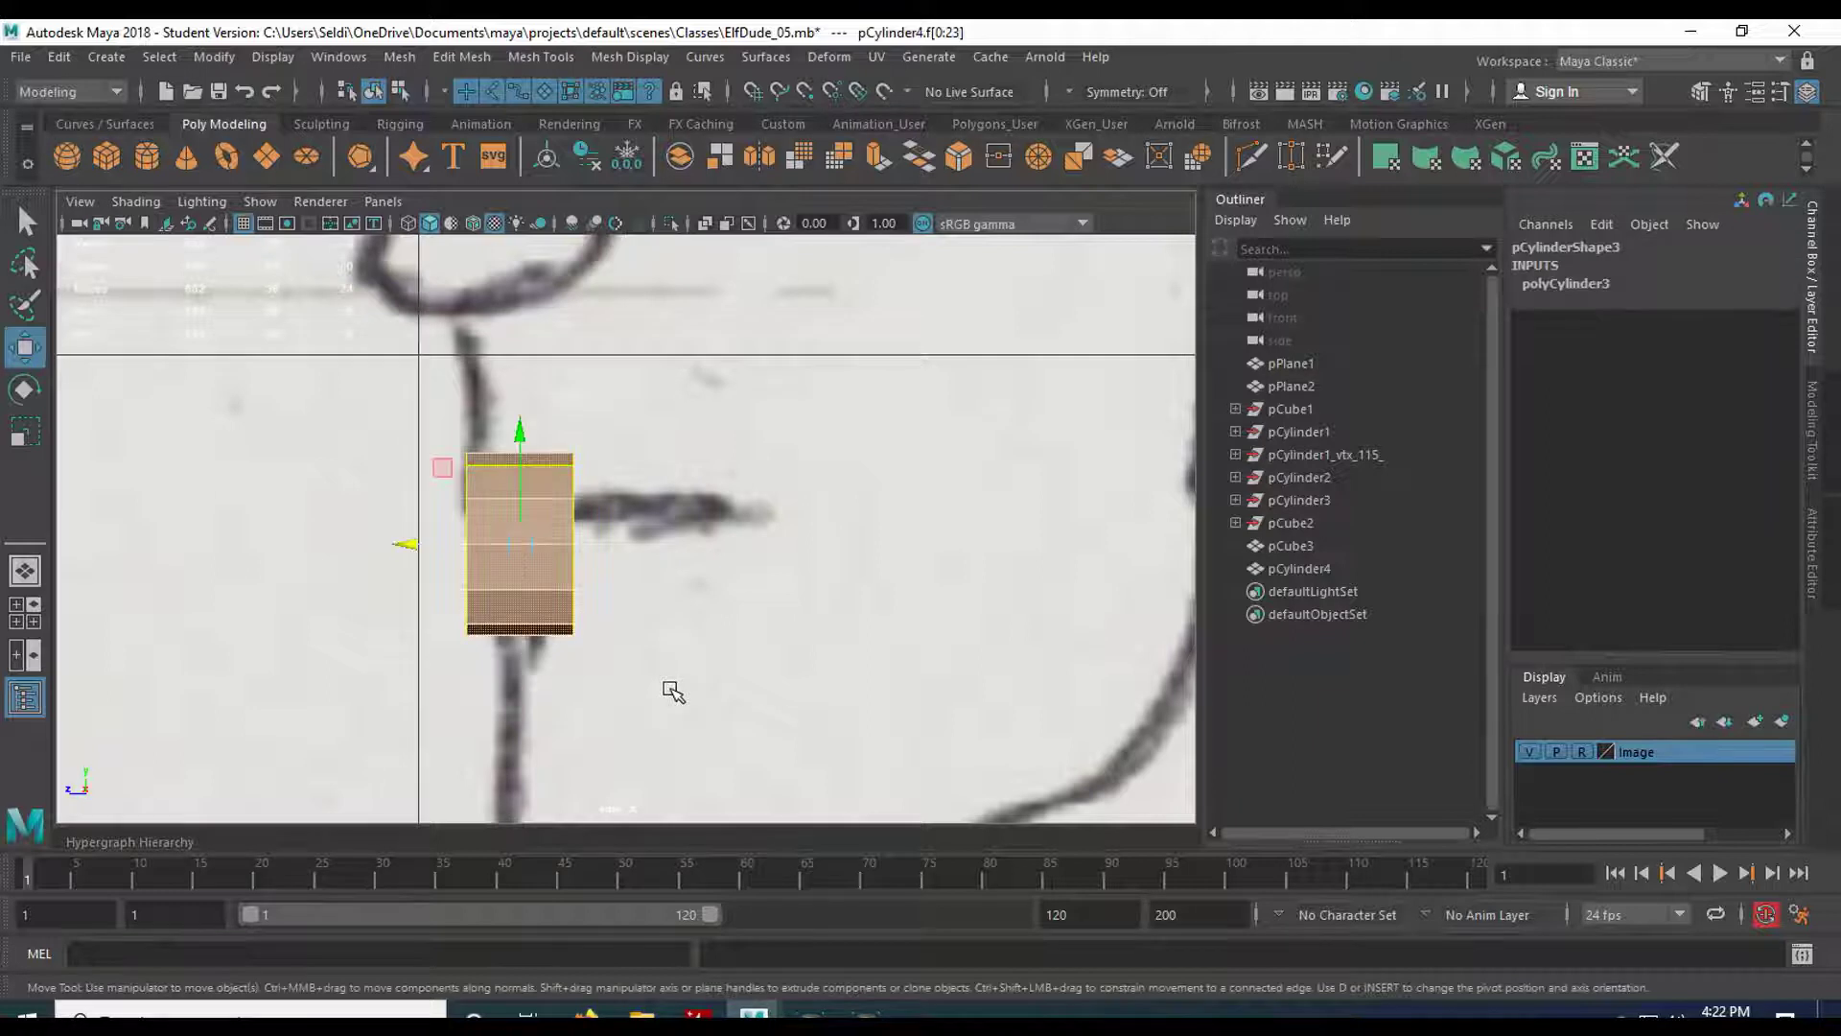
click(588, 445)
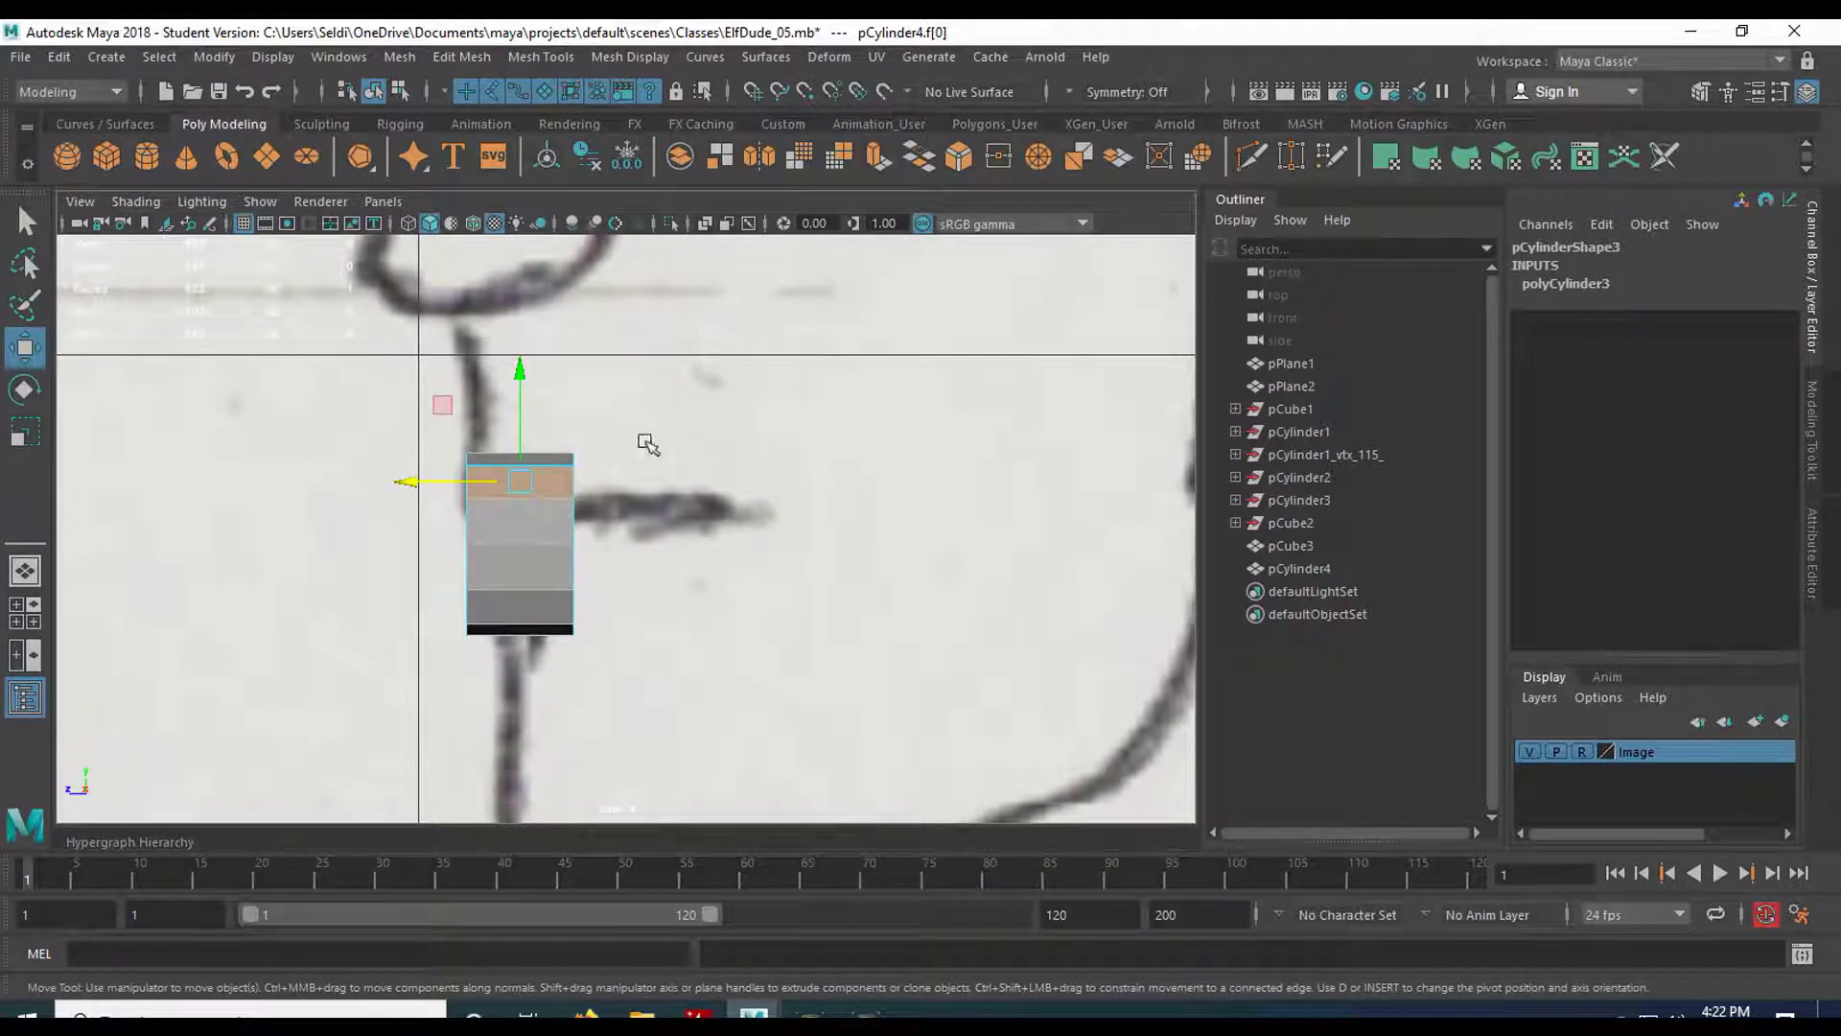
drag(644, 416, 526, 724)
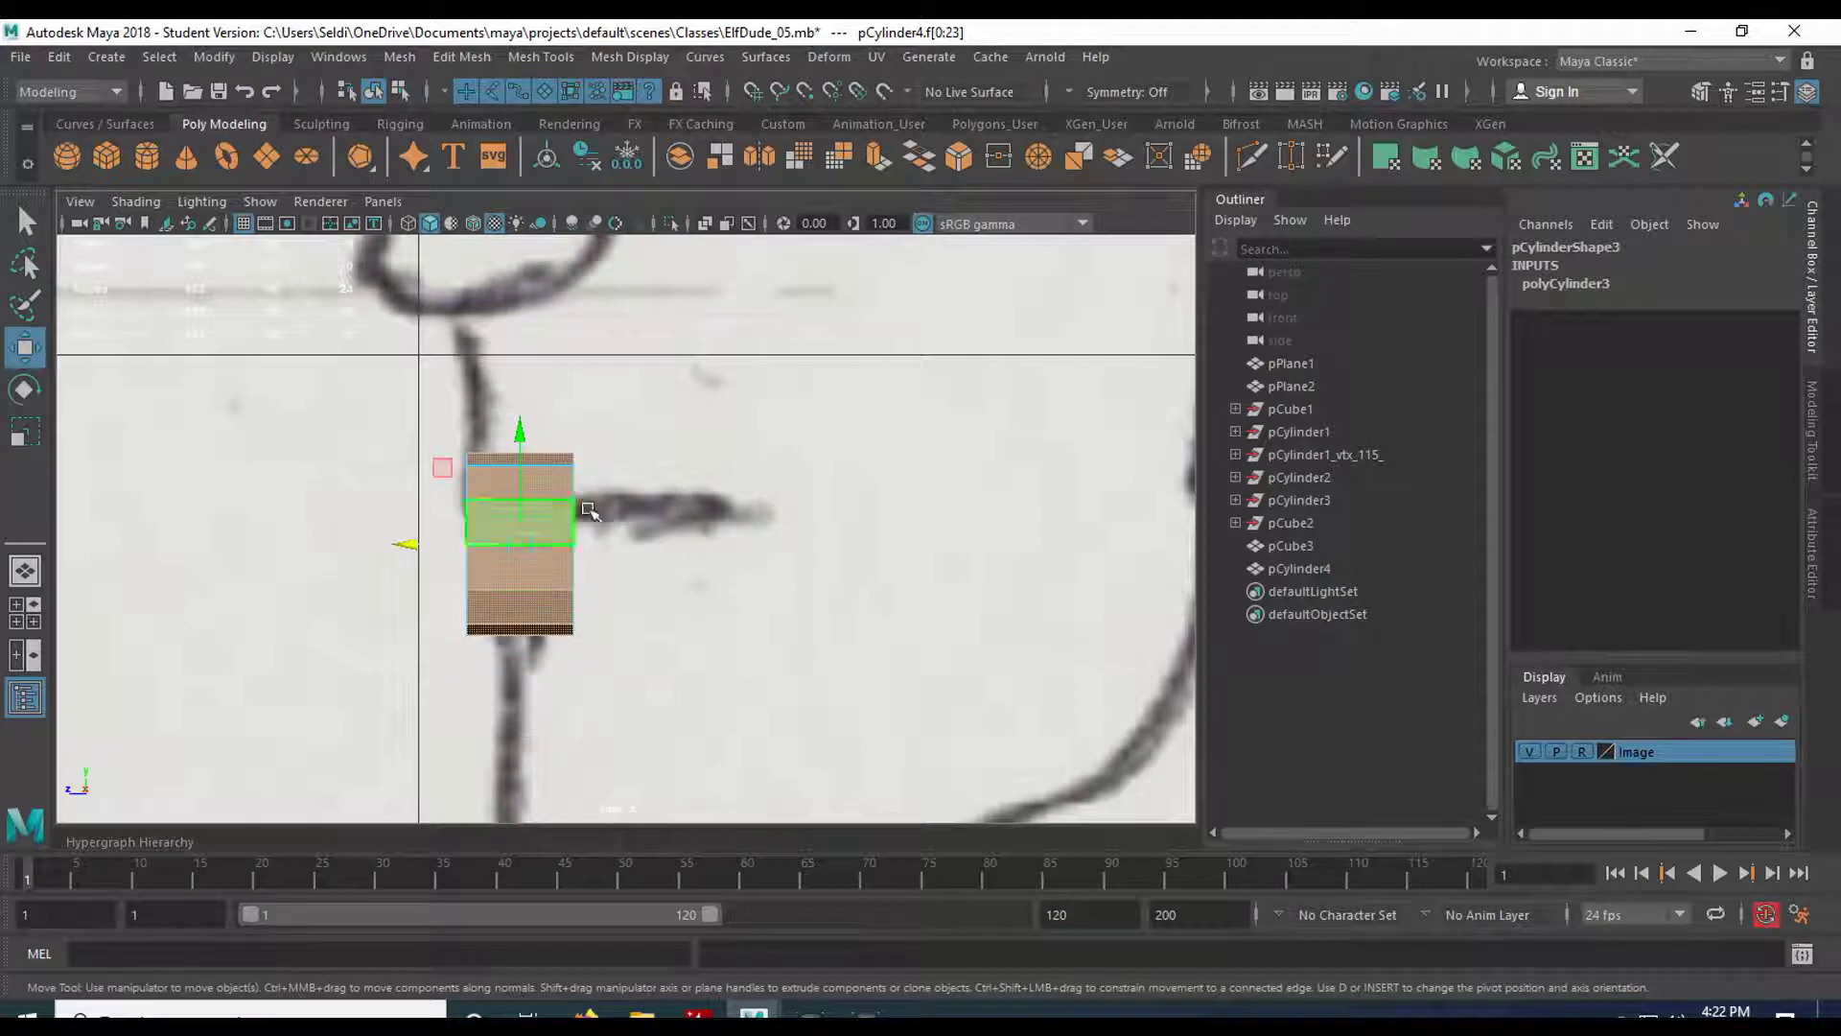
key(Delete)
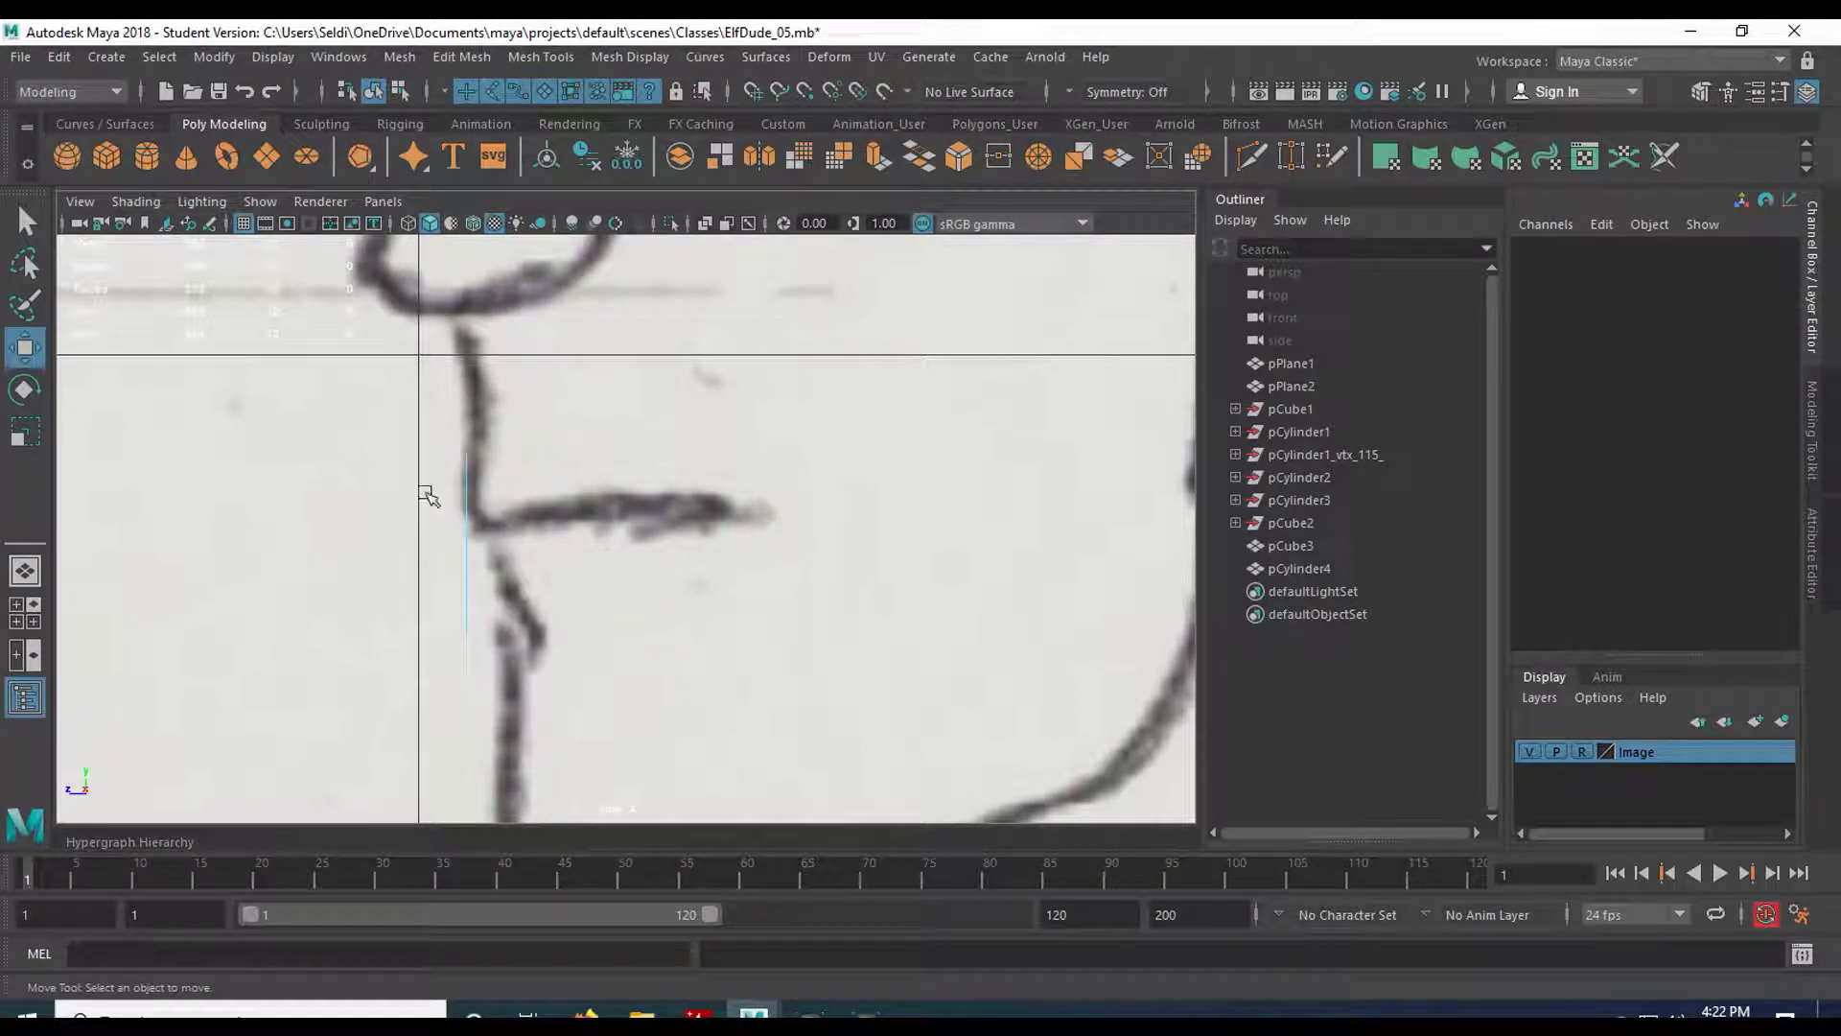
In the front view, delete the cap faces on the negative X side of the centre line.
key(space)
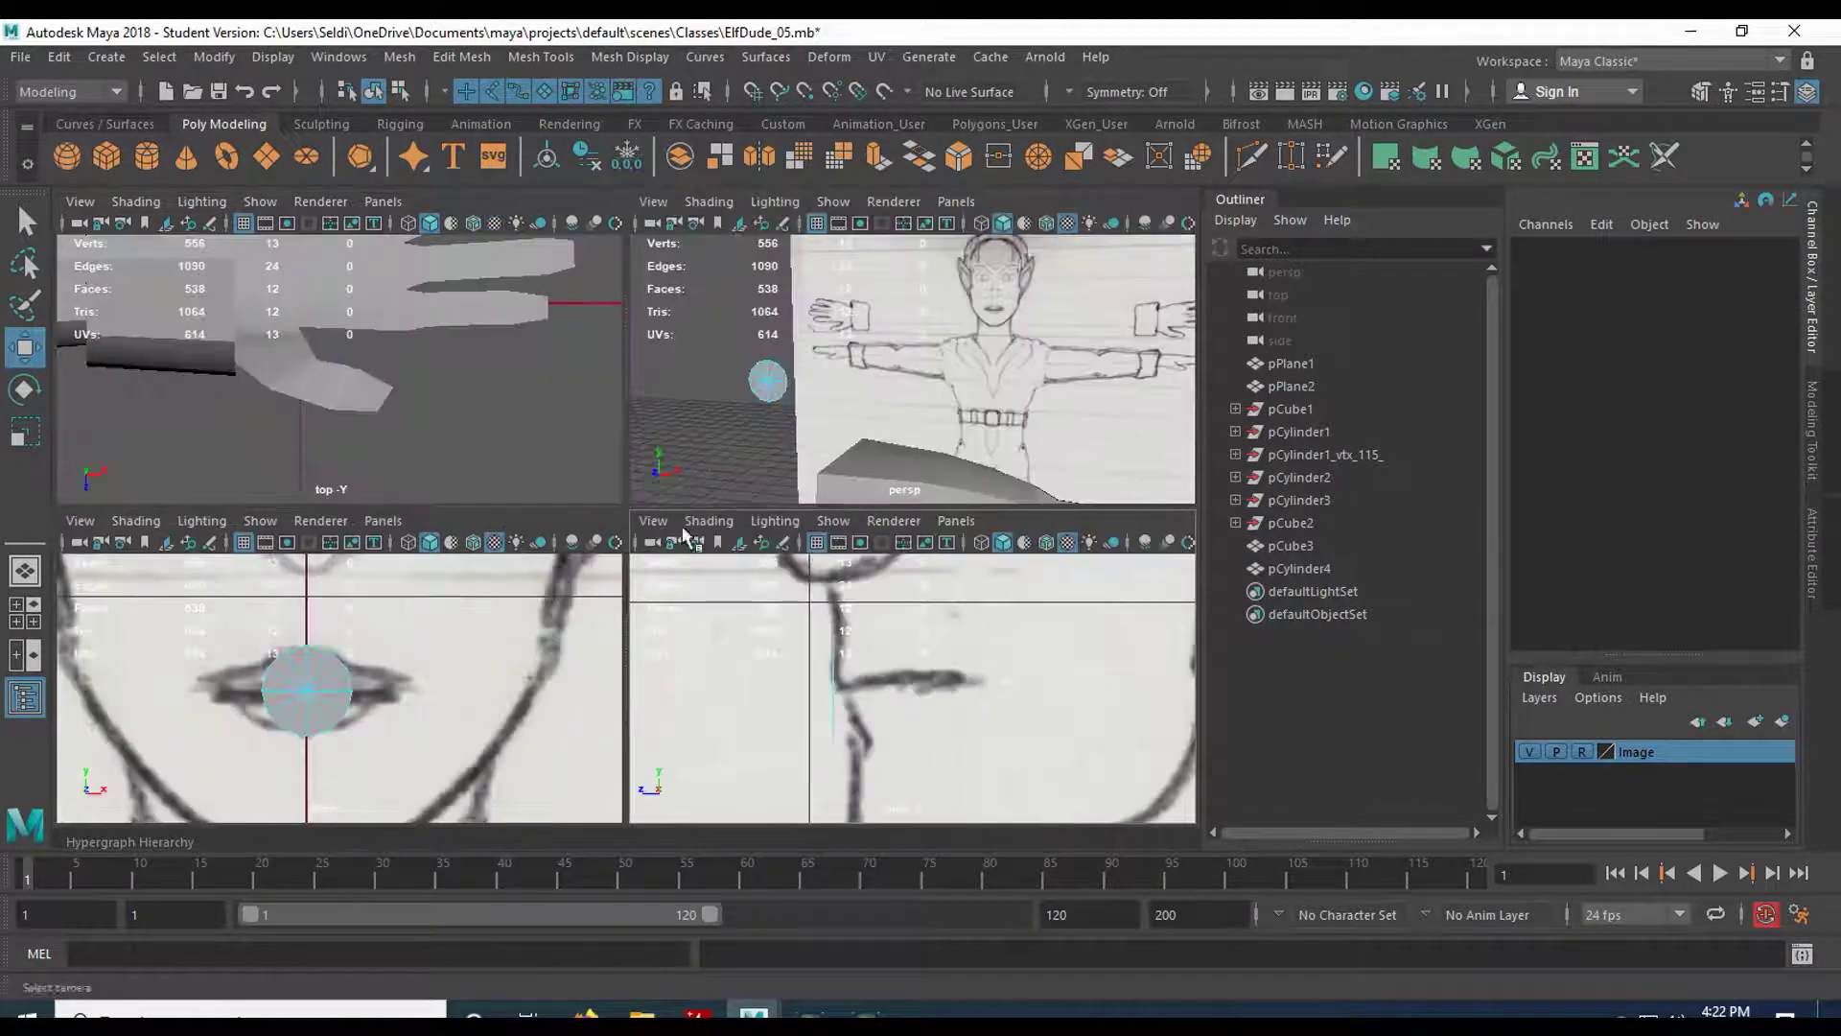
key(space)
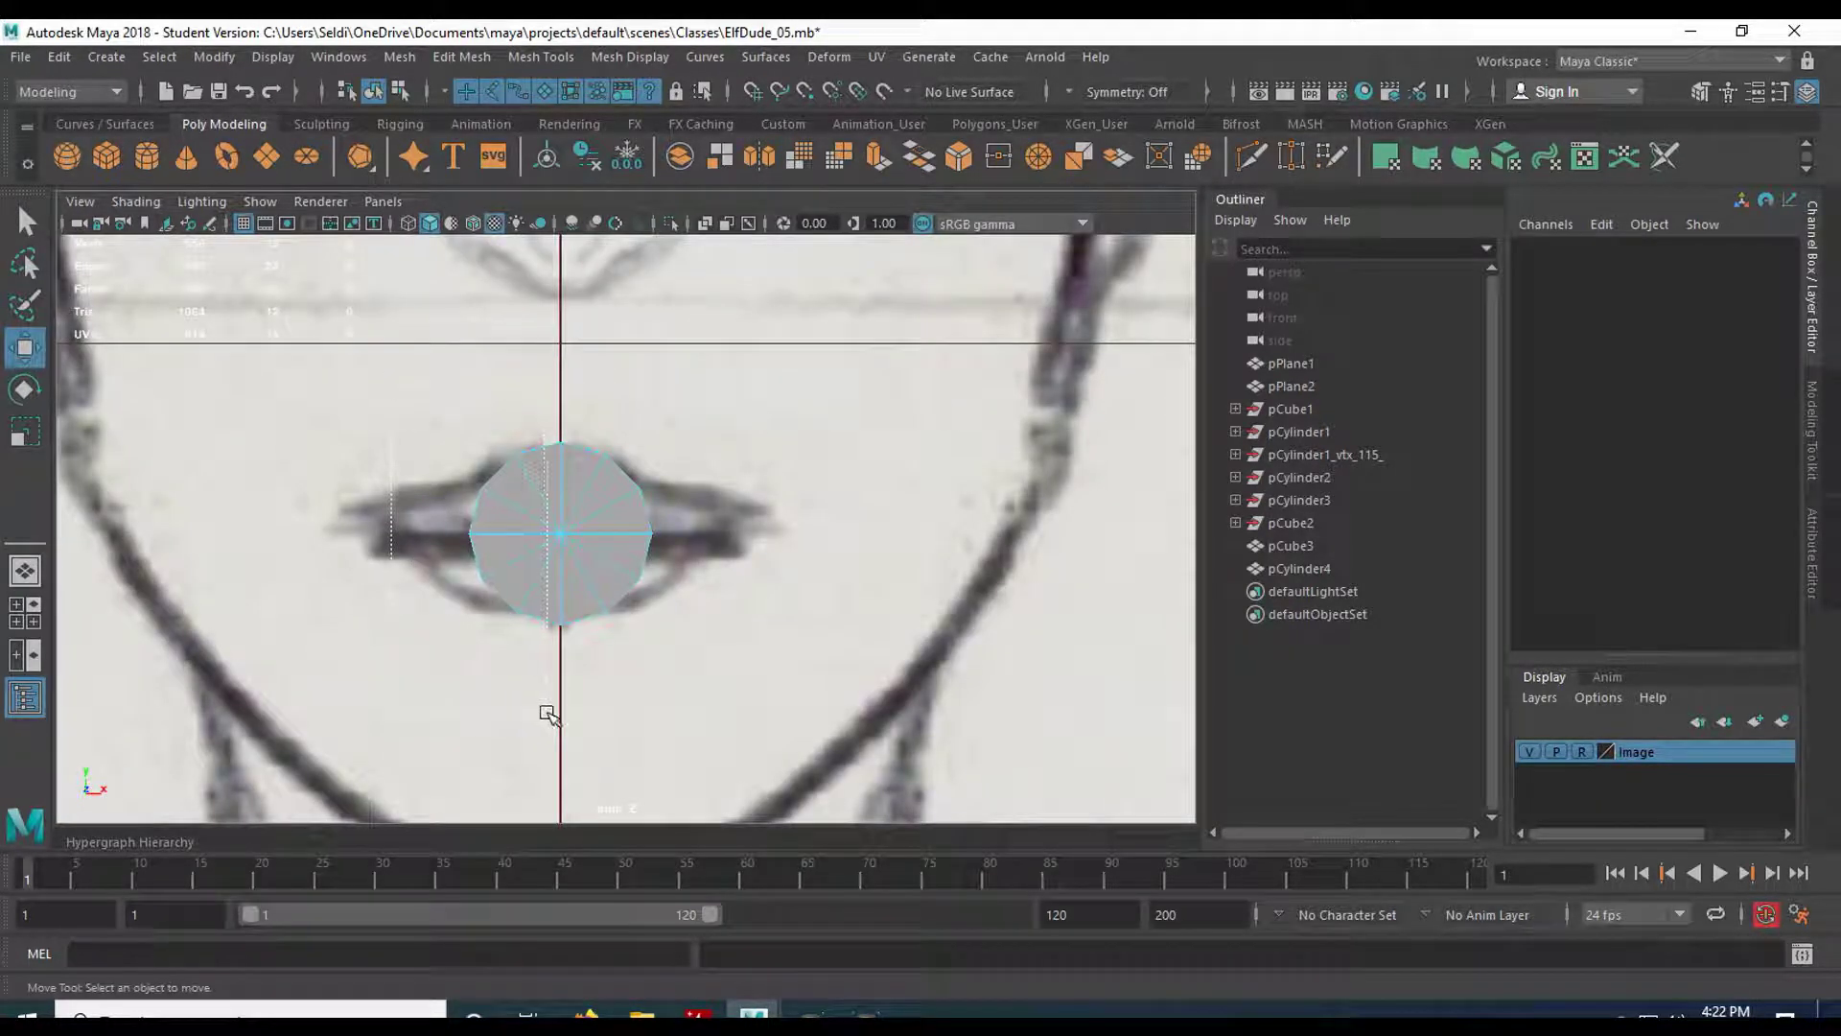
drag(547, 714, 546, 714)
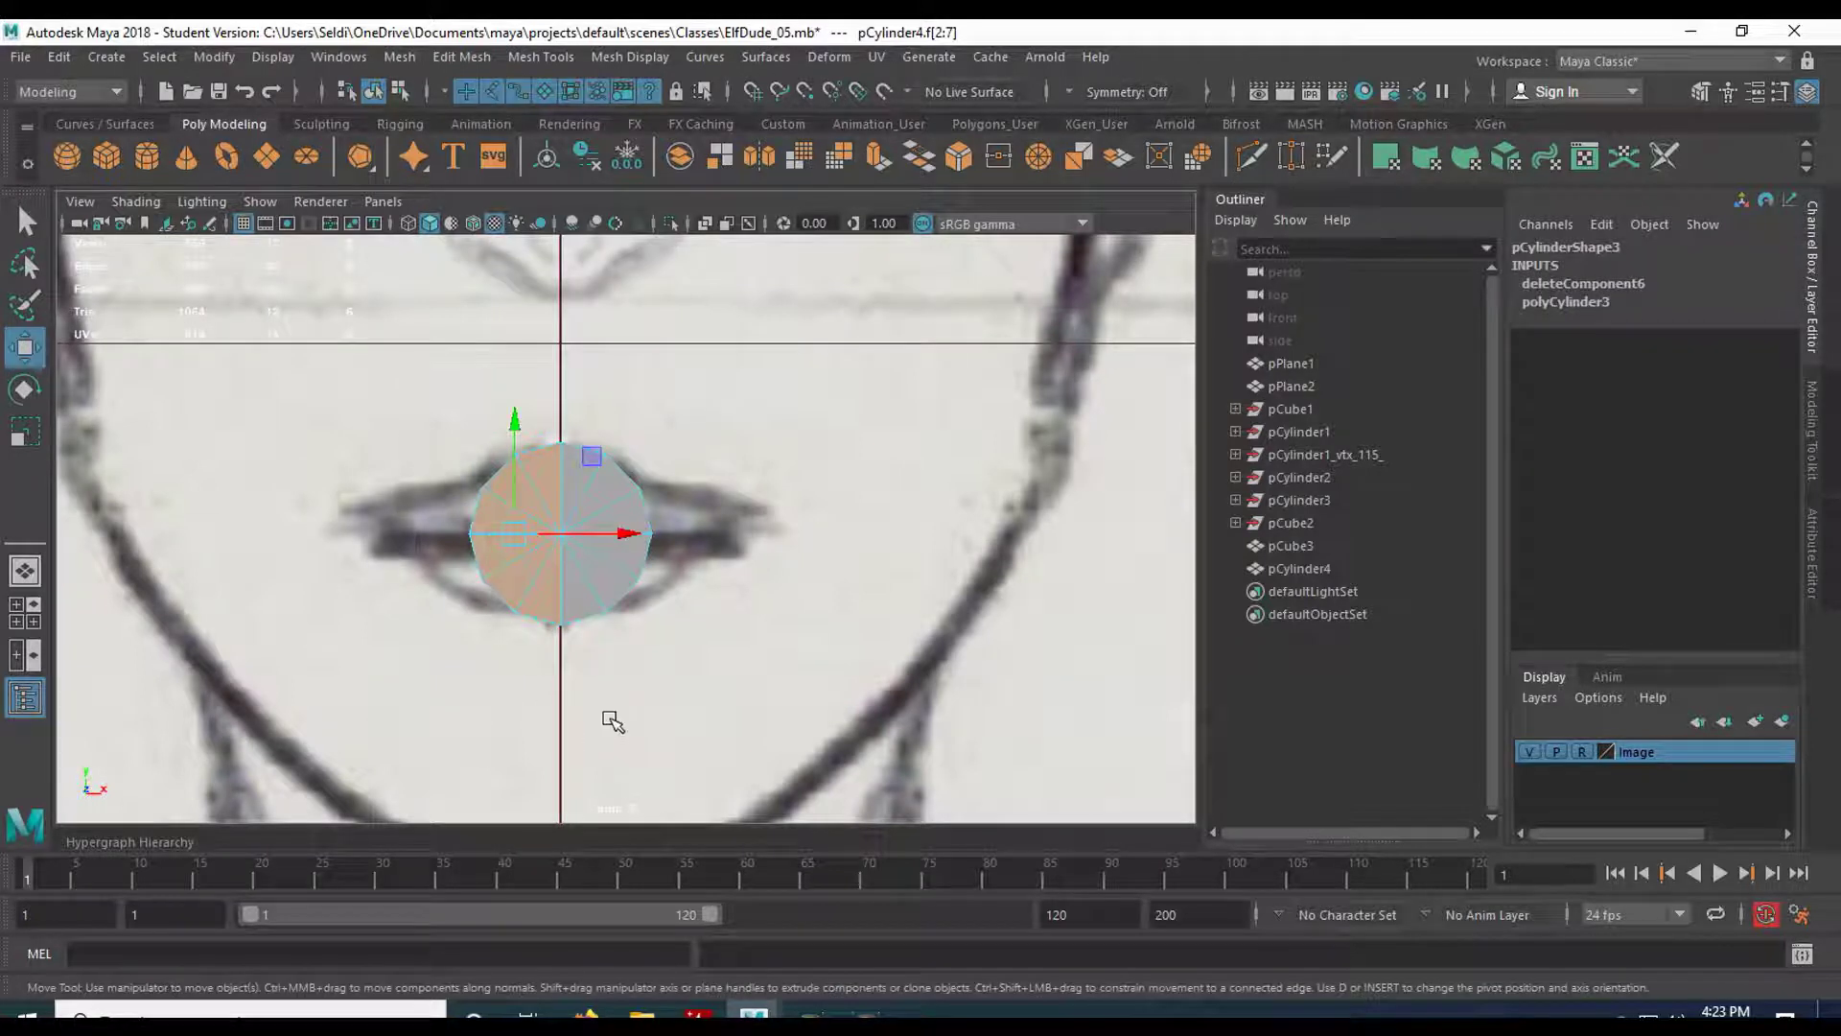
key(Delete)
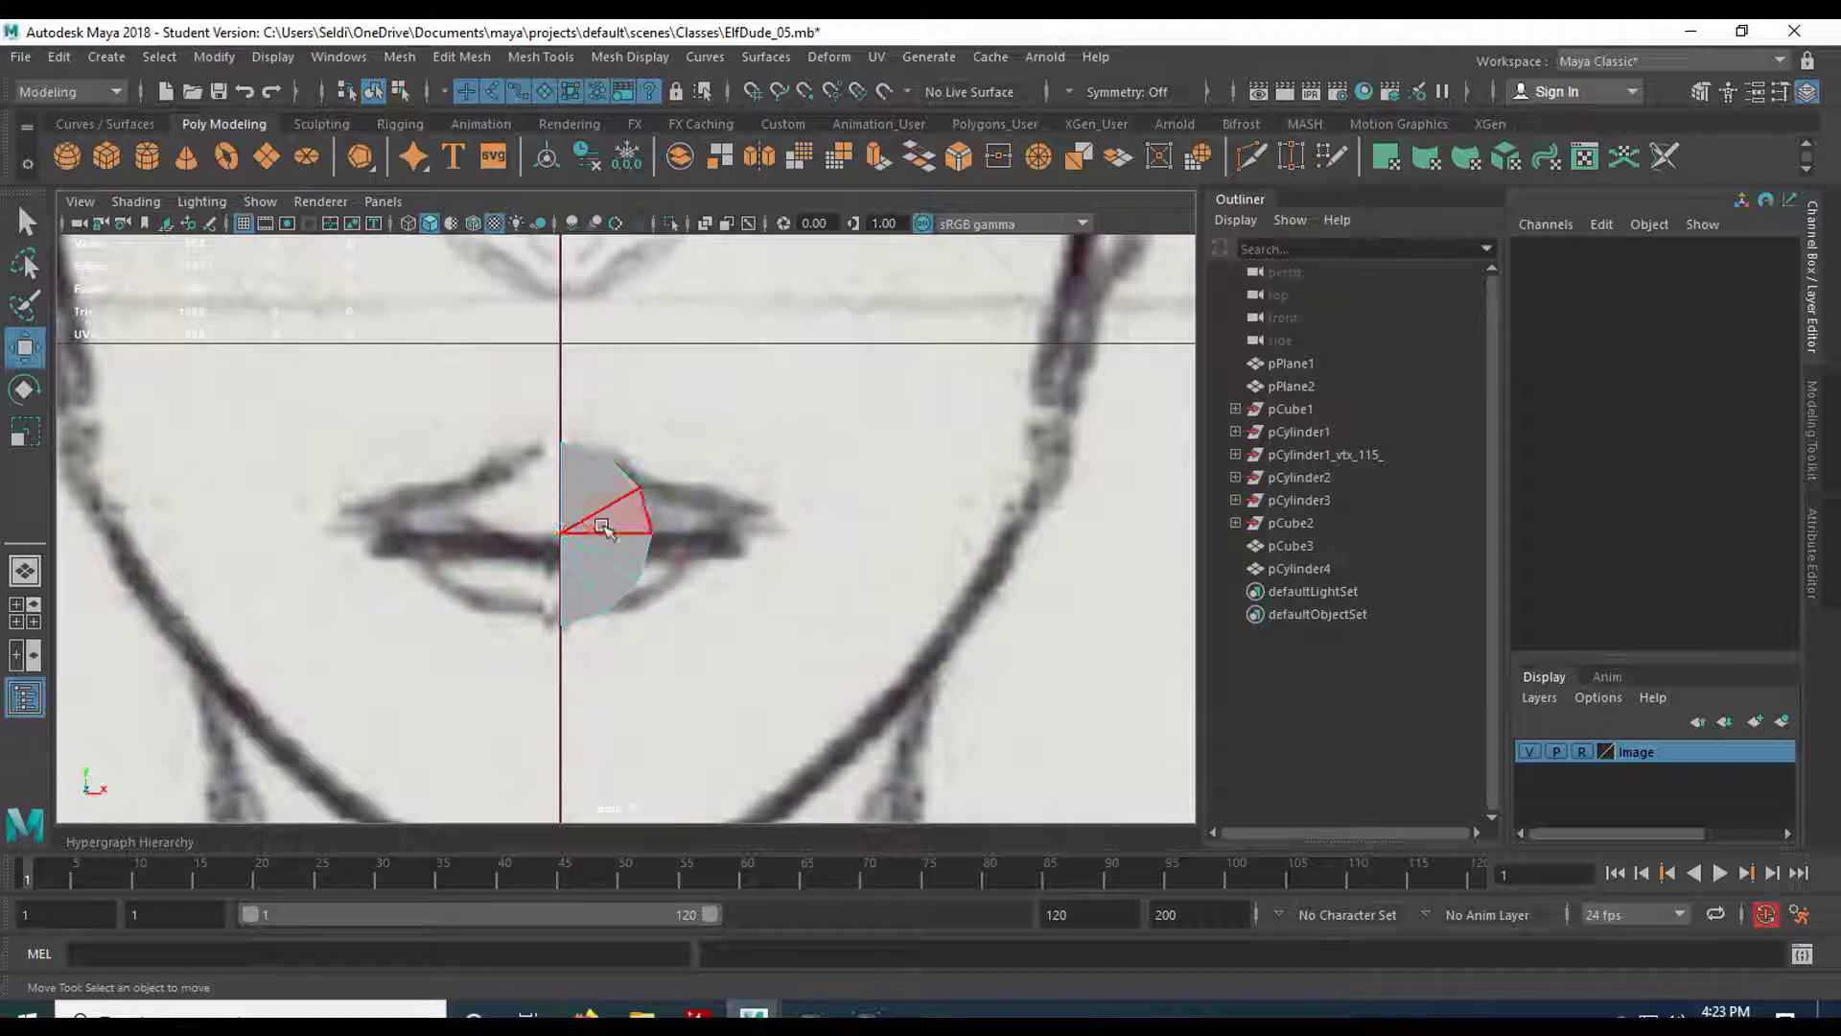
Pull the half disc's outer vertex out to the mouth corner at about X 3.49, and shift the vertex above it outward along the upper lip.
right_drag(613, 526, 501, 361)
scroll(594, 673, up, 3)
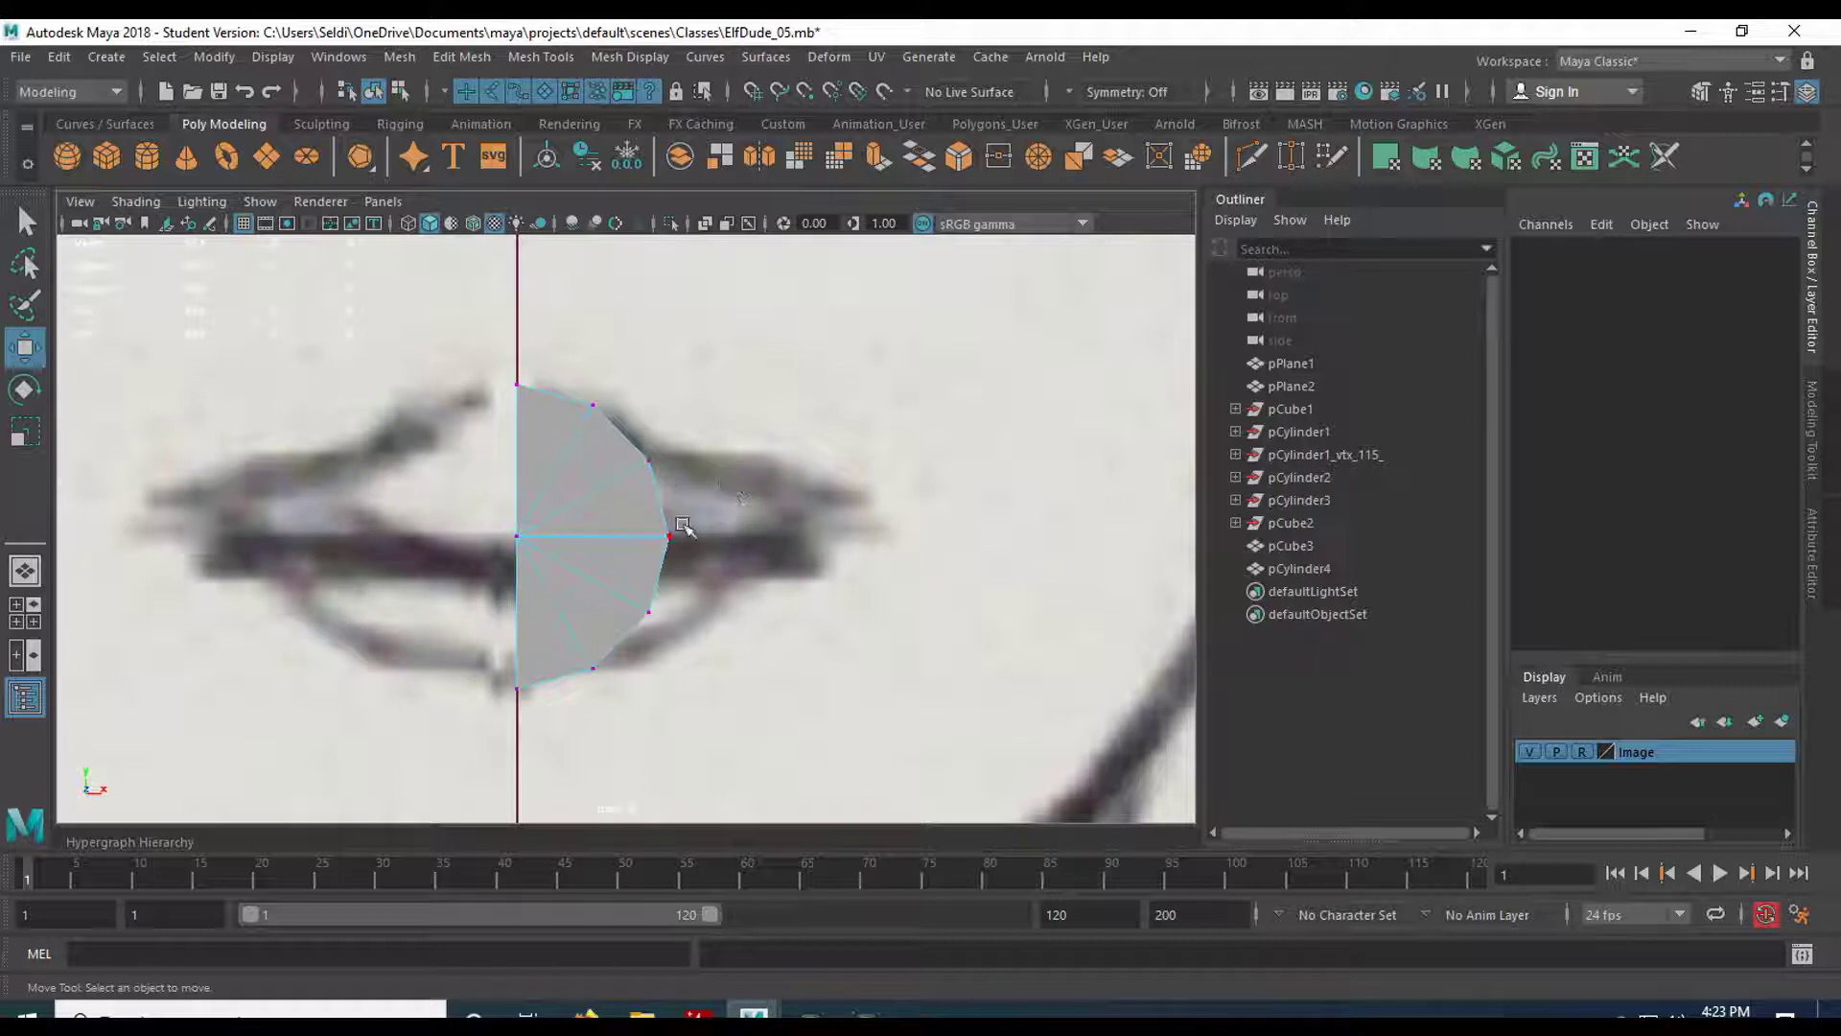
drag(635, 494, 921, 526)
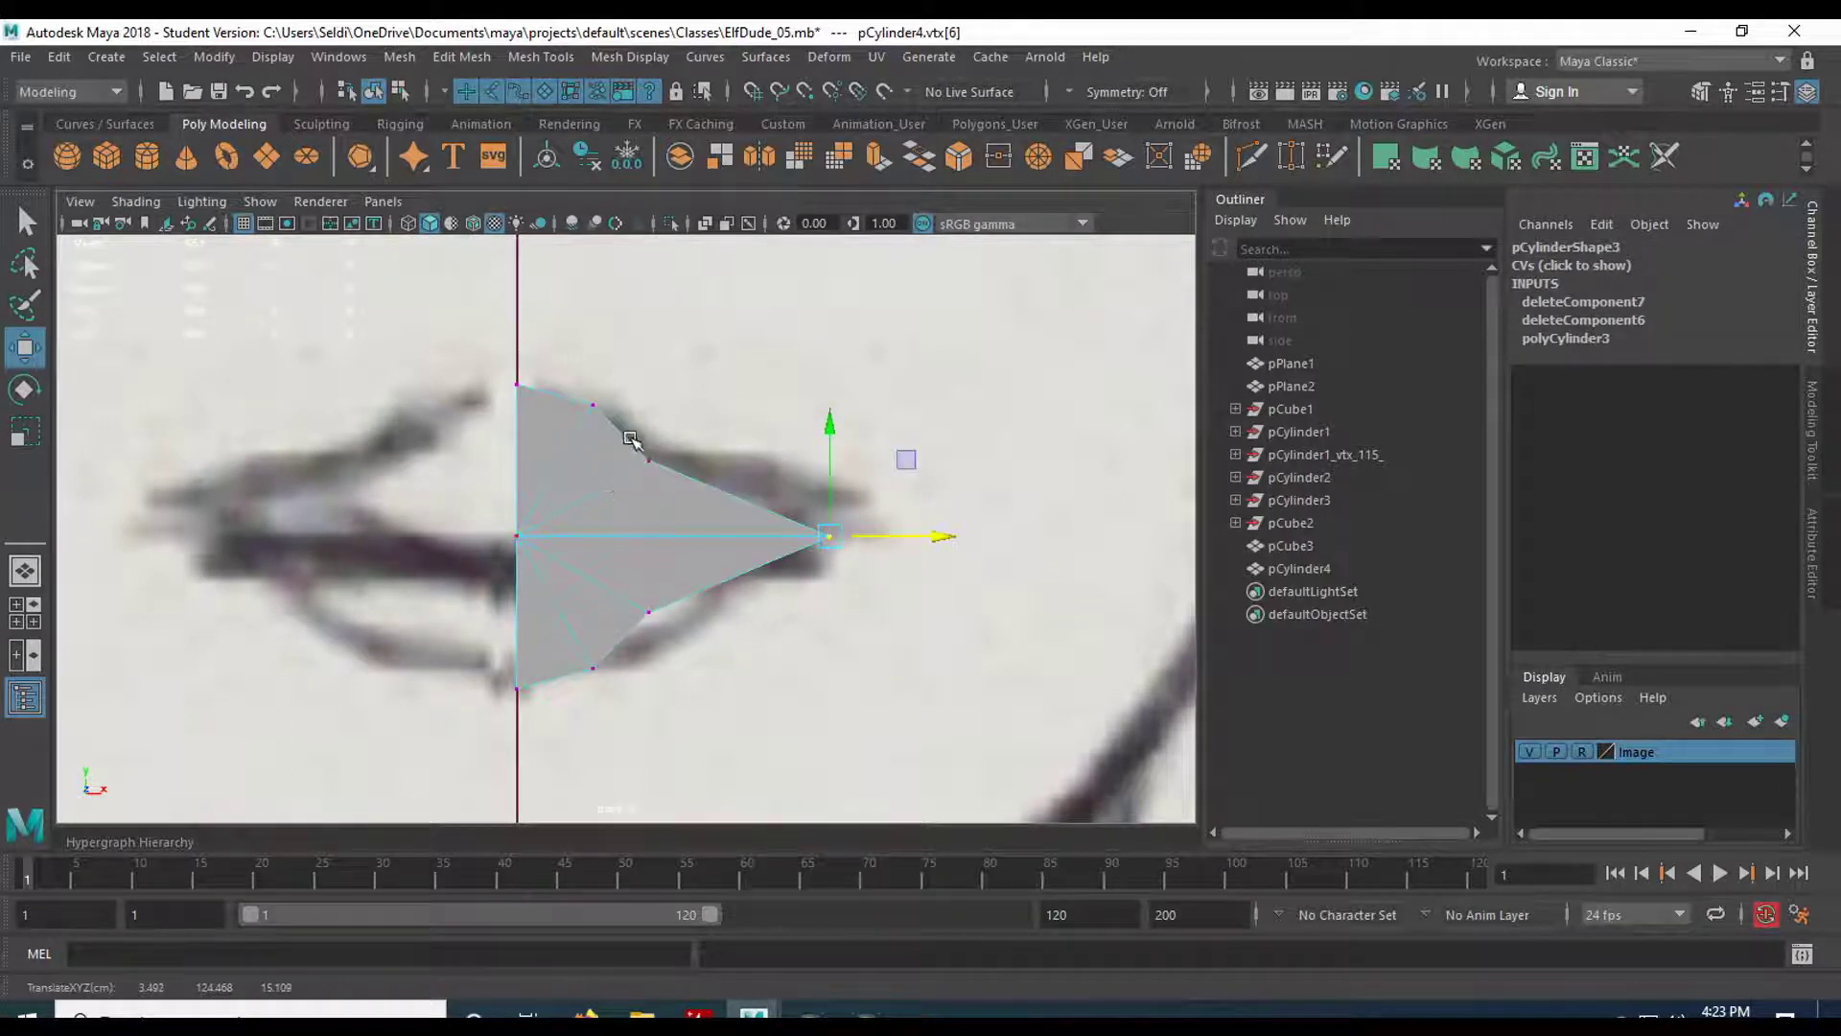
drag(630, 439, 717, 452)
click(593, 404)
Reposition the upper and lower rim vertices of the half disc to form a smooth, rounded lip outline.
scroll(623, 459, down, 2)
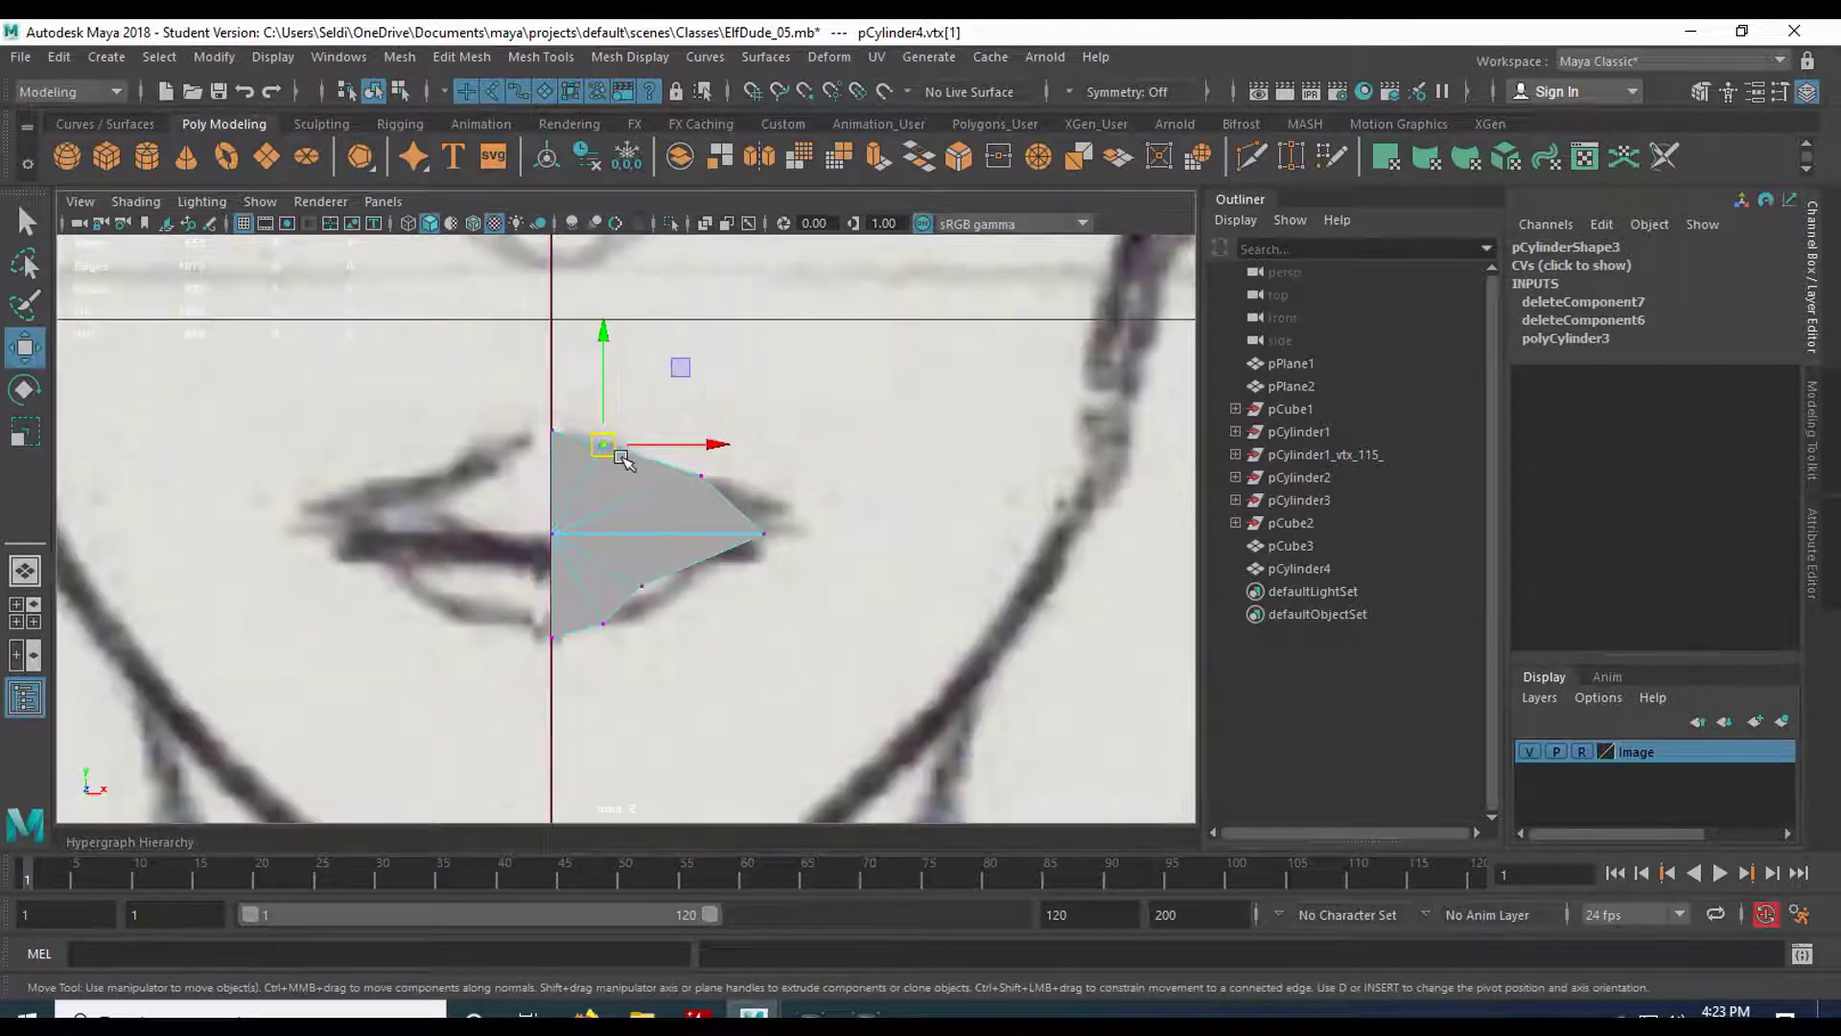
scroll(707, 592, up, 2)
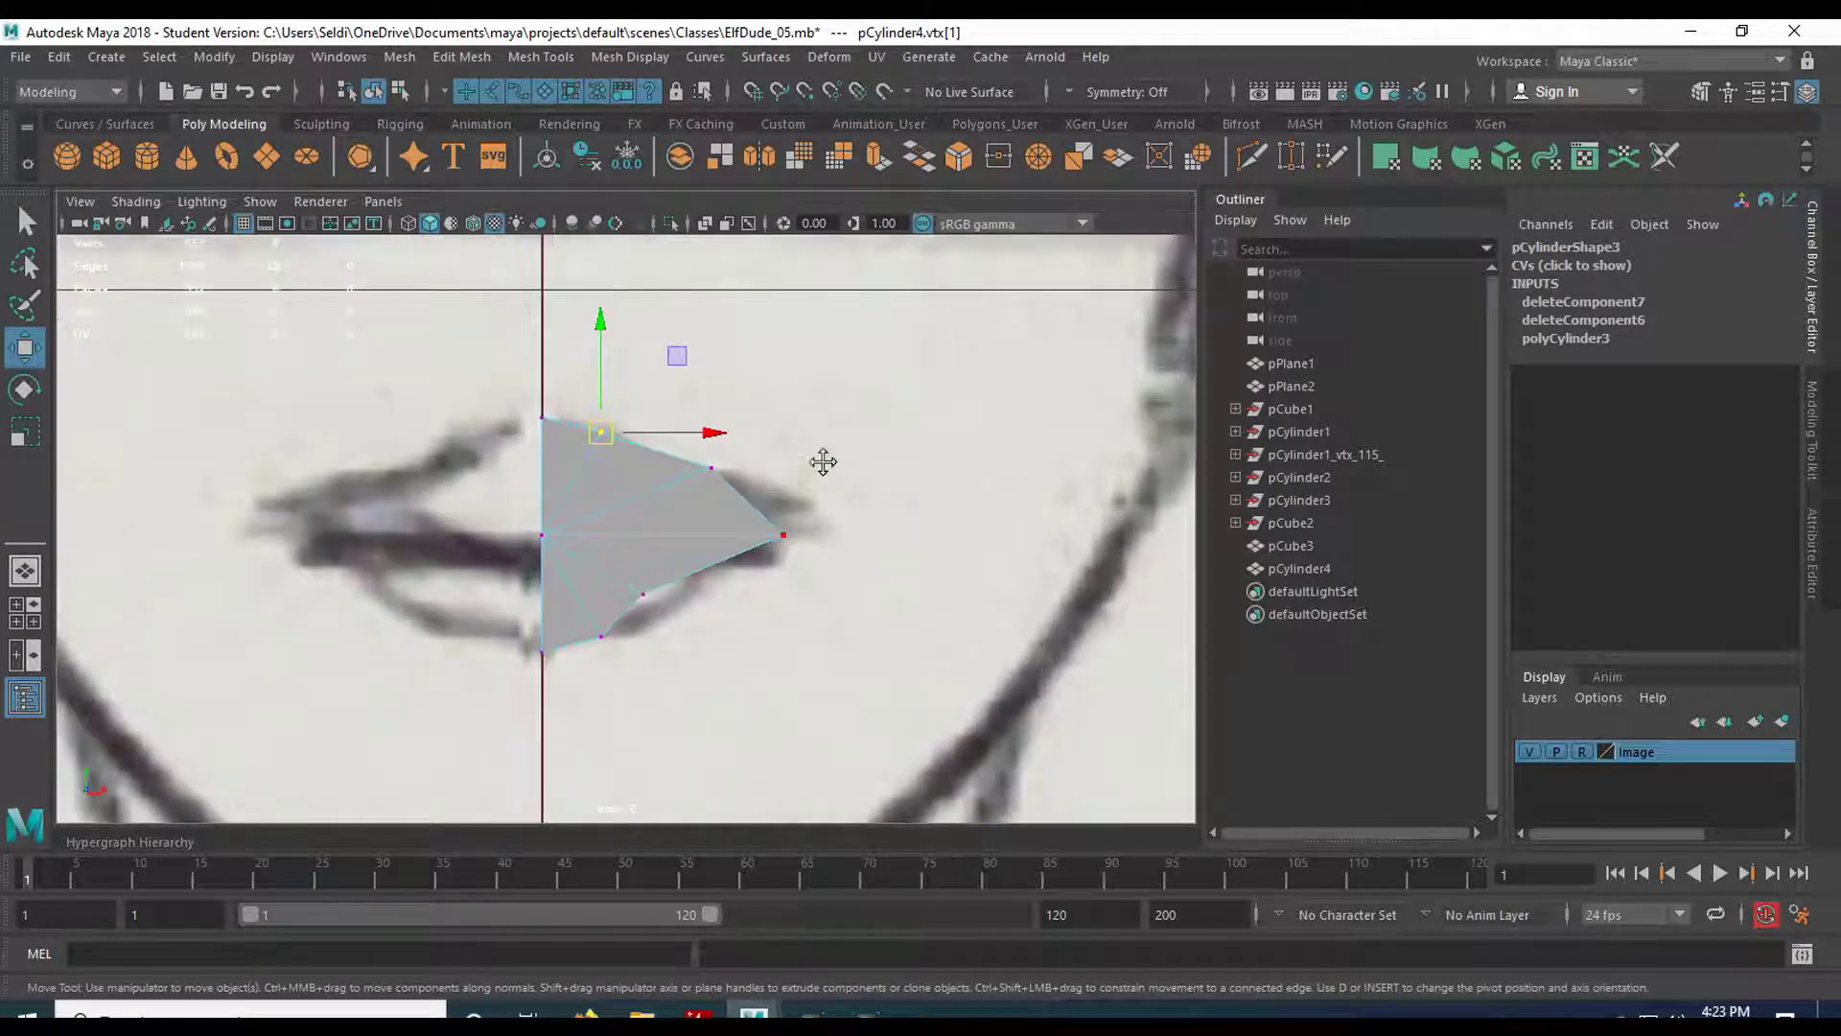
alt+middle_drag(814, 480, 793, 575)
scroll(785, 555, down, 2)
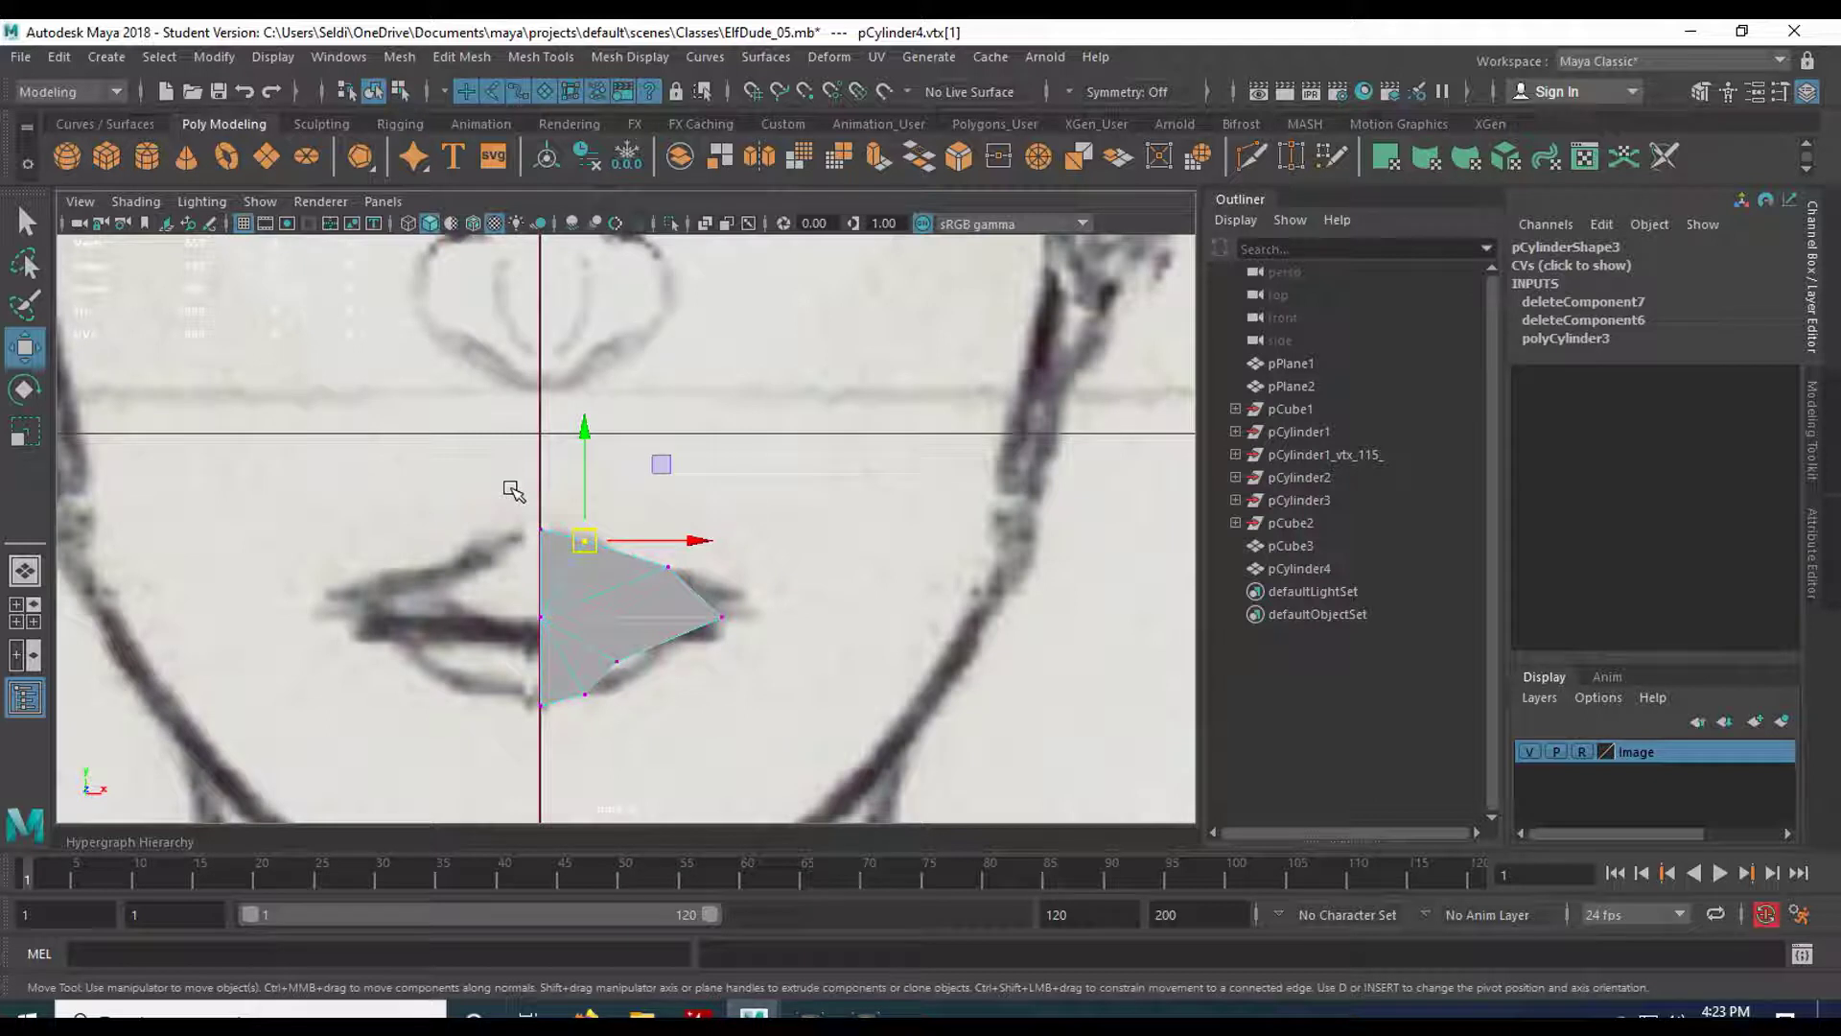
drag(584, 540, 678, 556)
click(670, 566)
drag(603, 647, 651, 672)
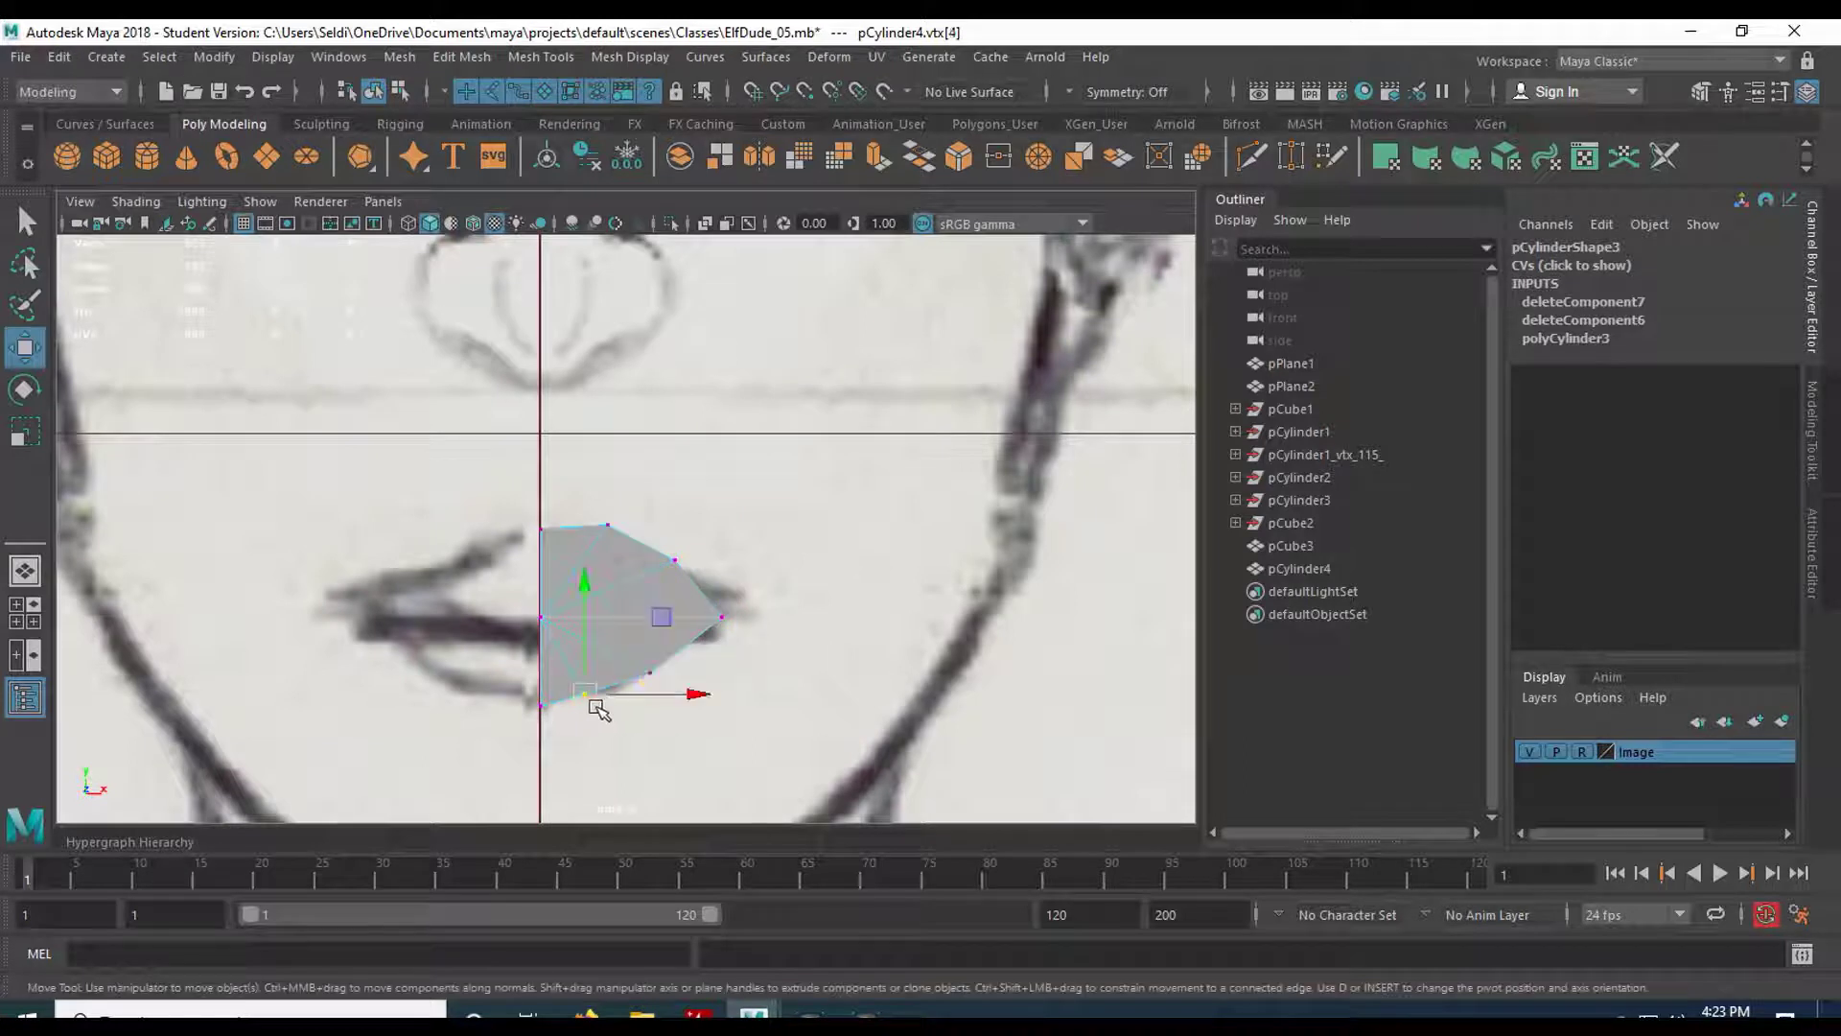
drag(592, 702, 594, 707)
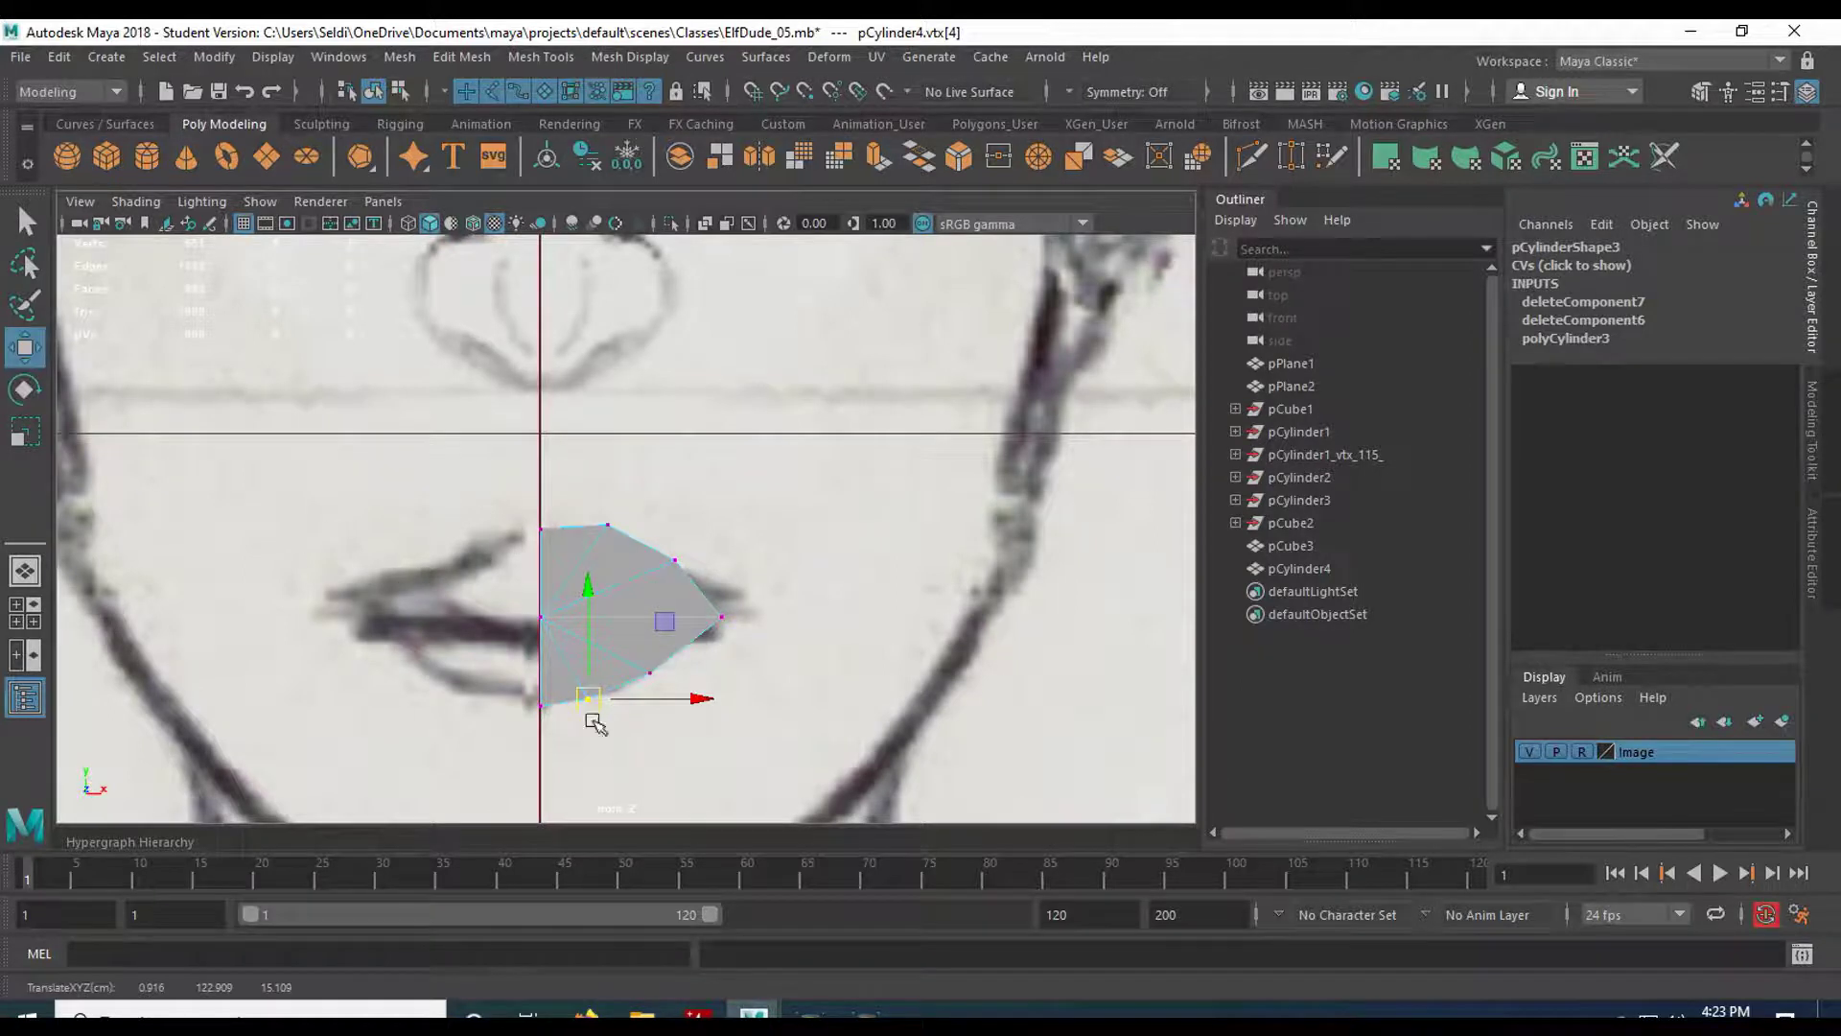
key(space)
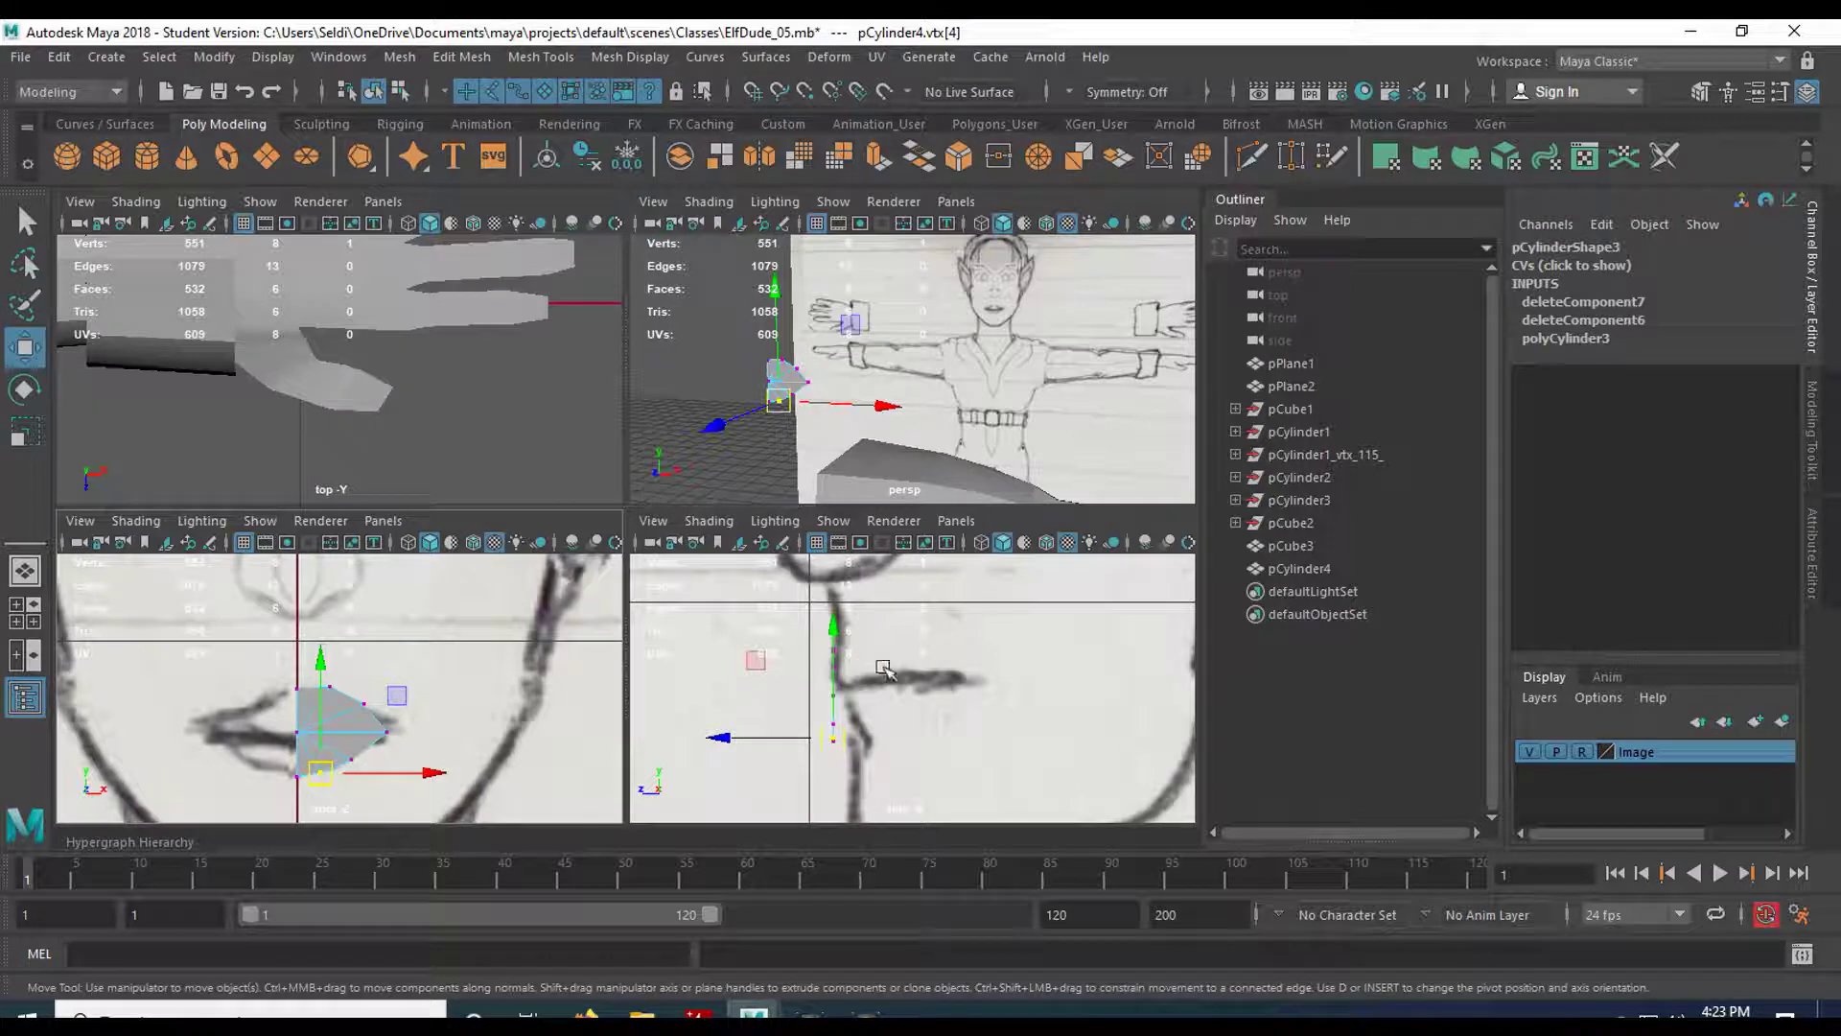
key(space)
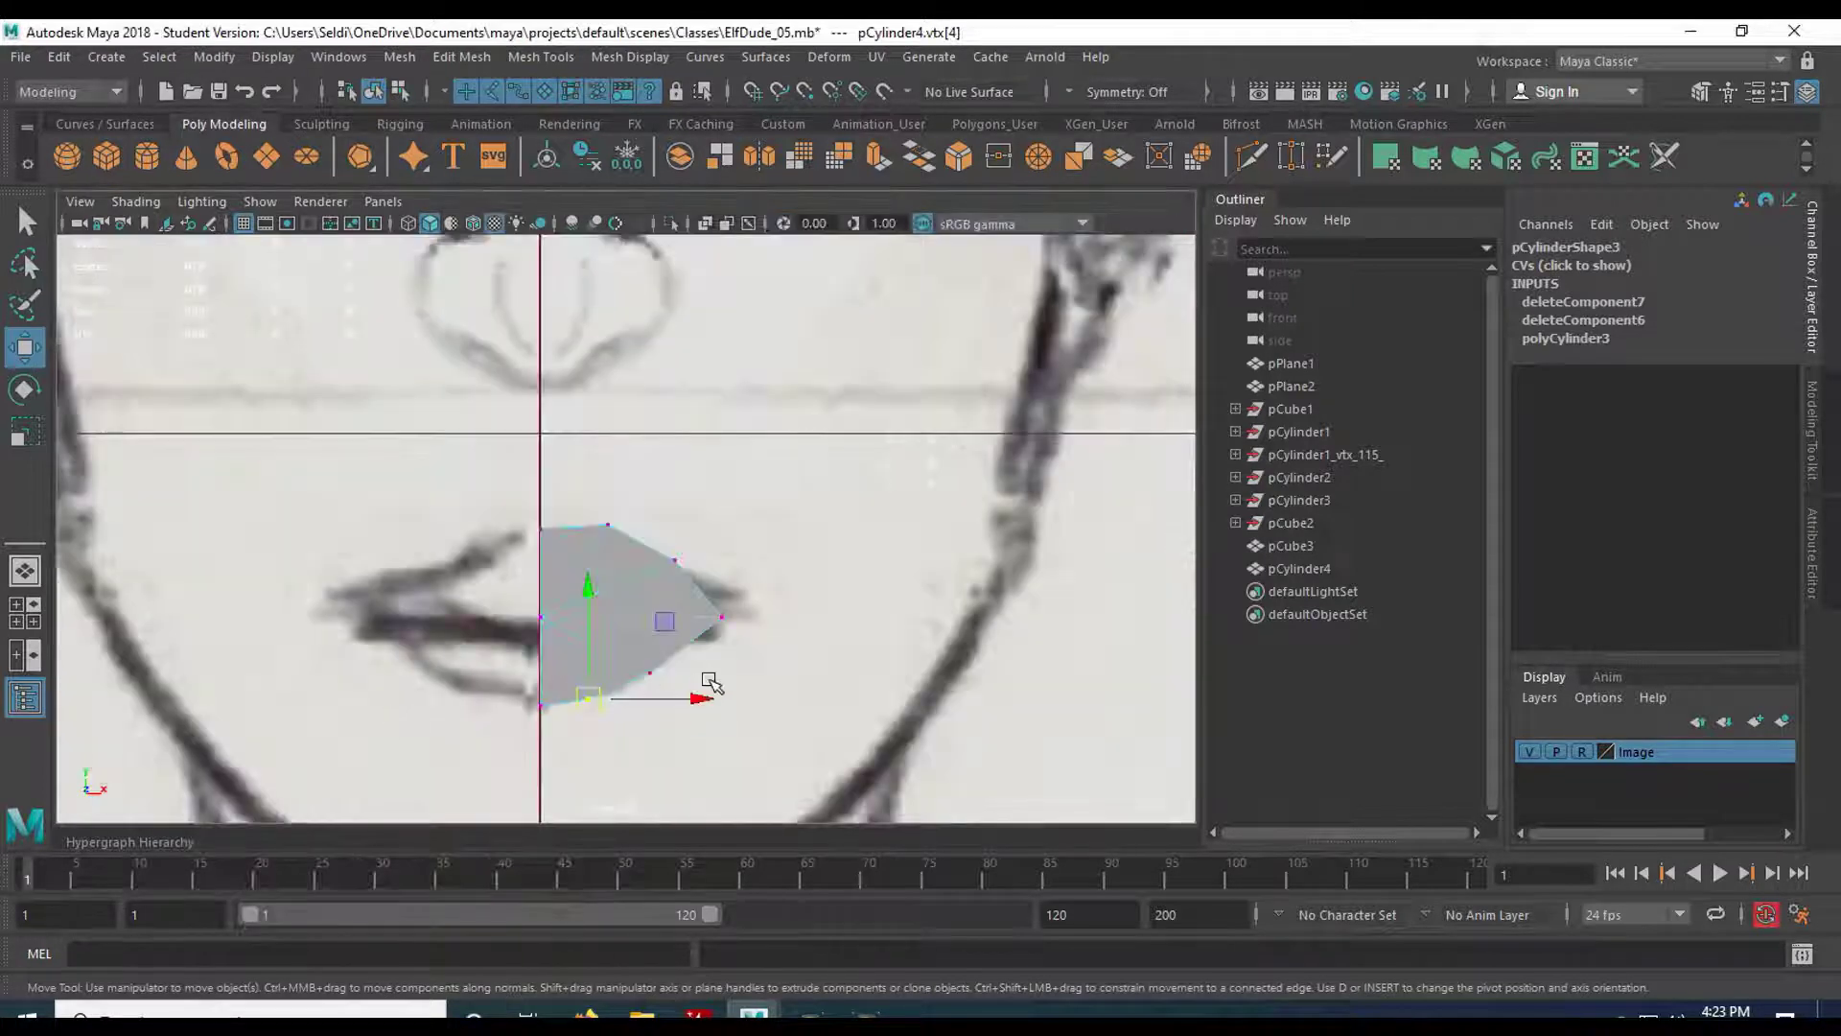
scroll(789, 642, up, 5)
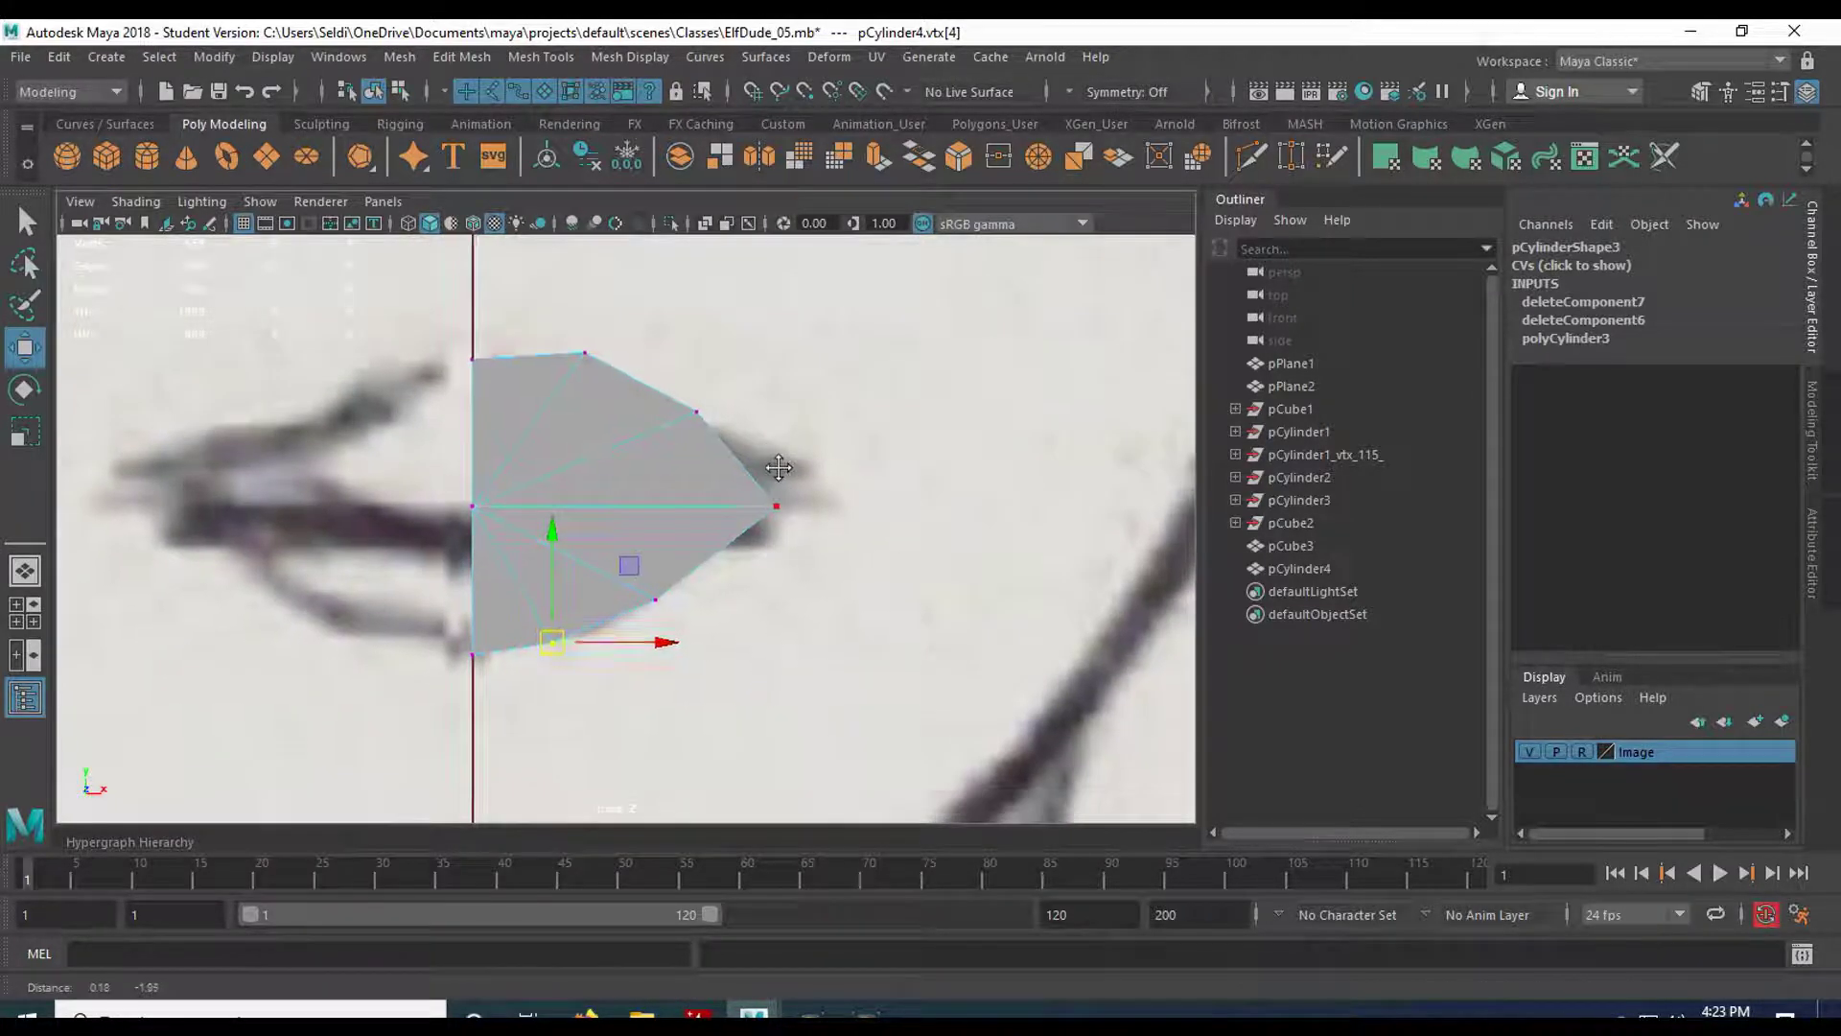
alt+middle_drag(779, 468, 773, 475)
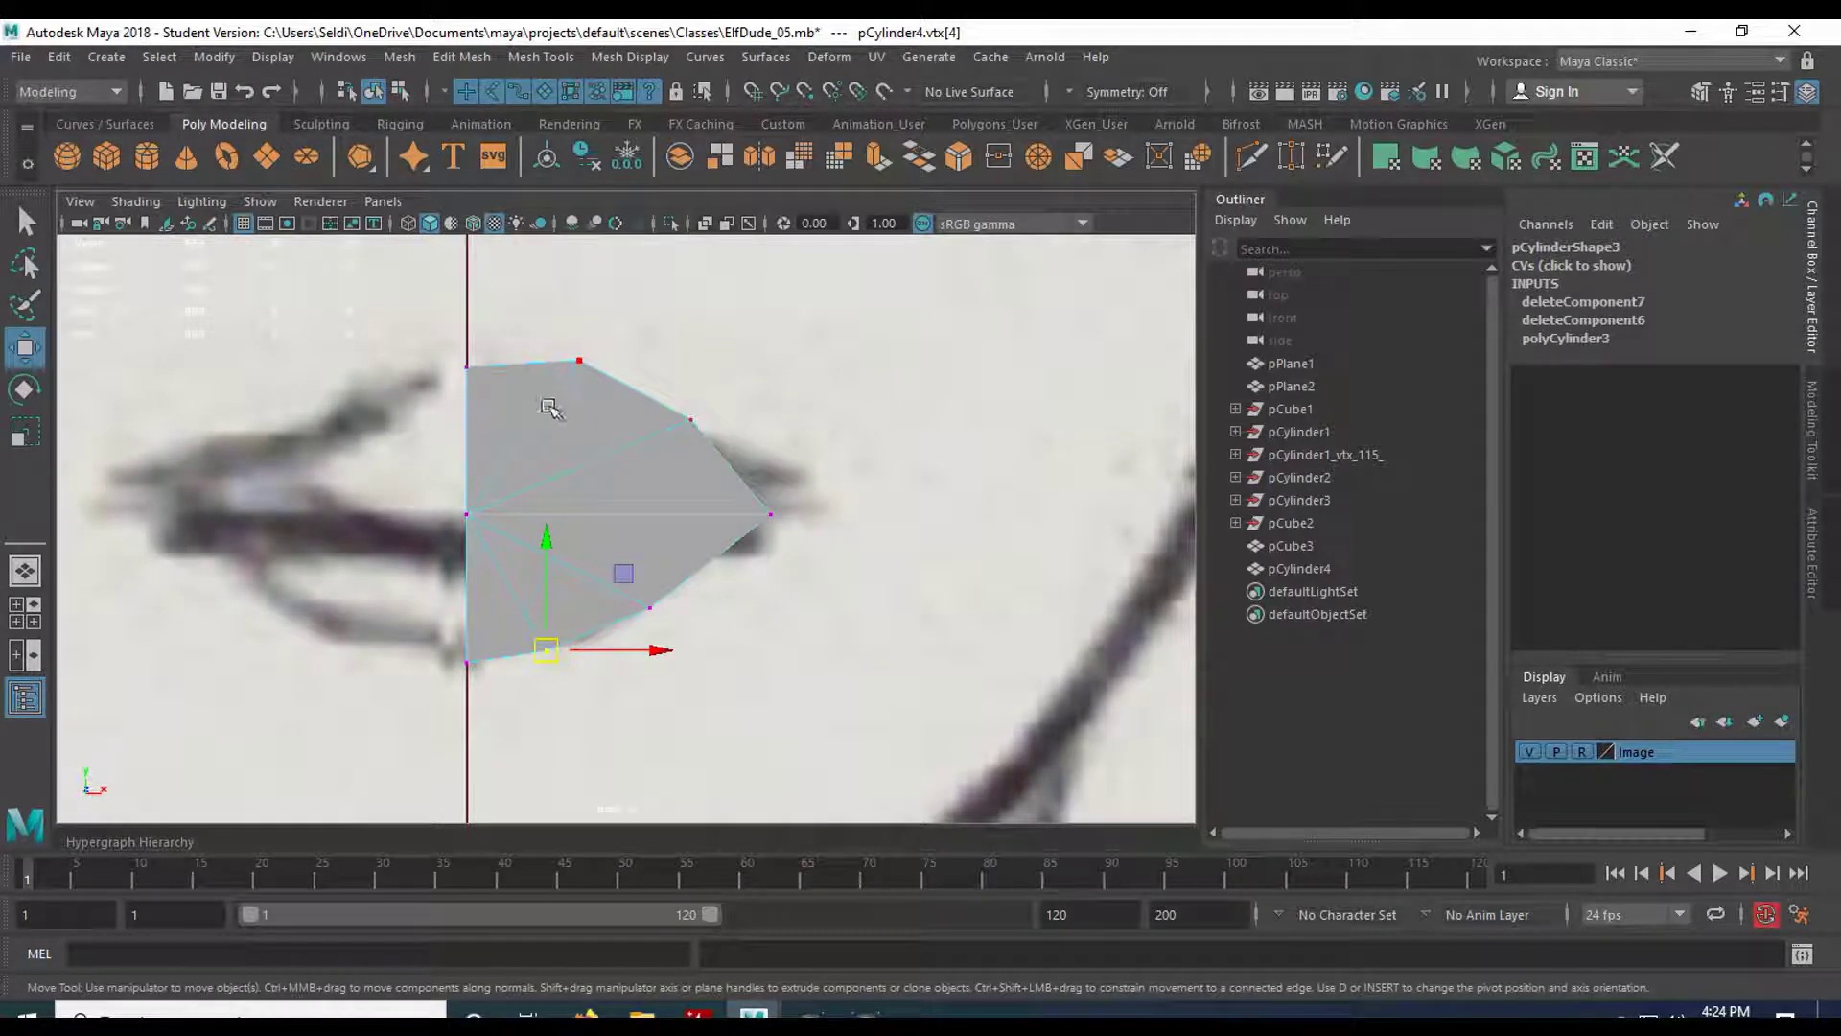
Multi-Cut the half disc vertically from the second lower rim vertex to the matching upper rim vertex.
key(q)
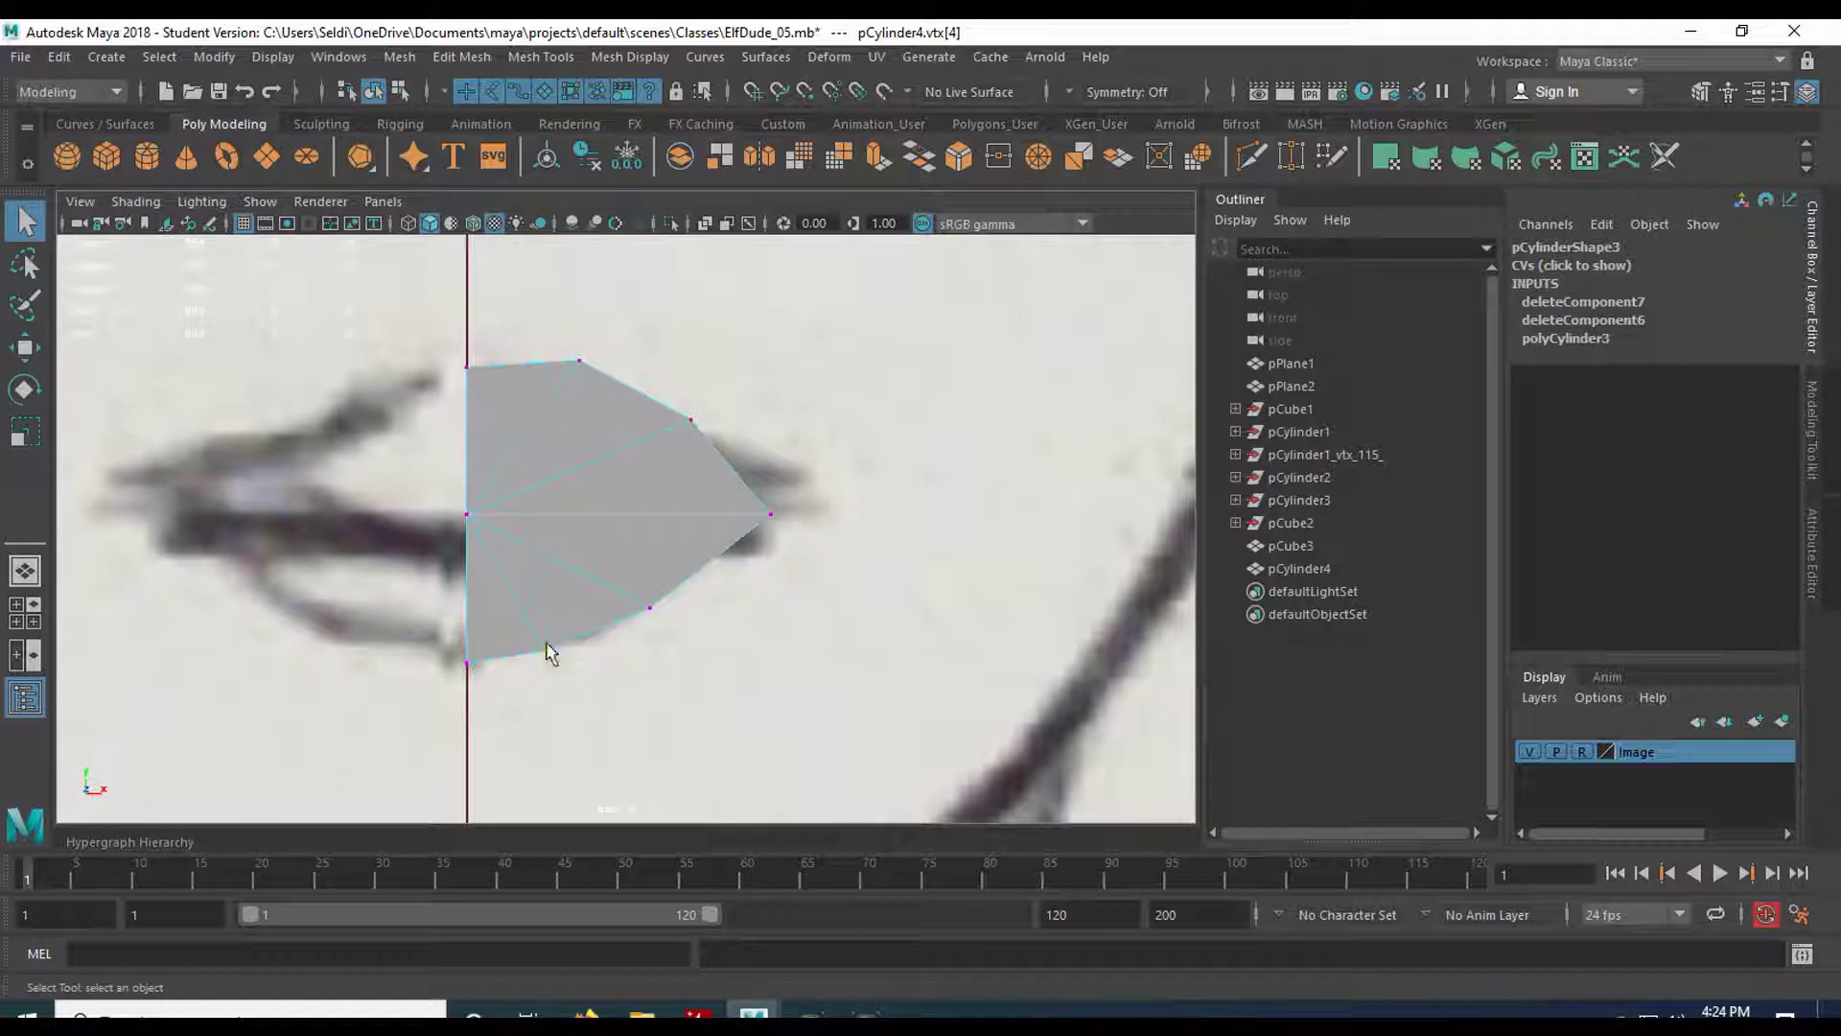
click(1246, 163)
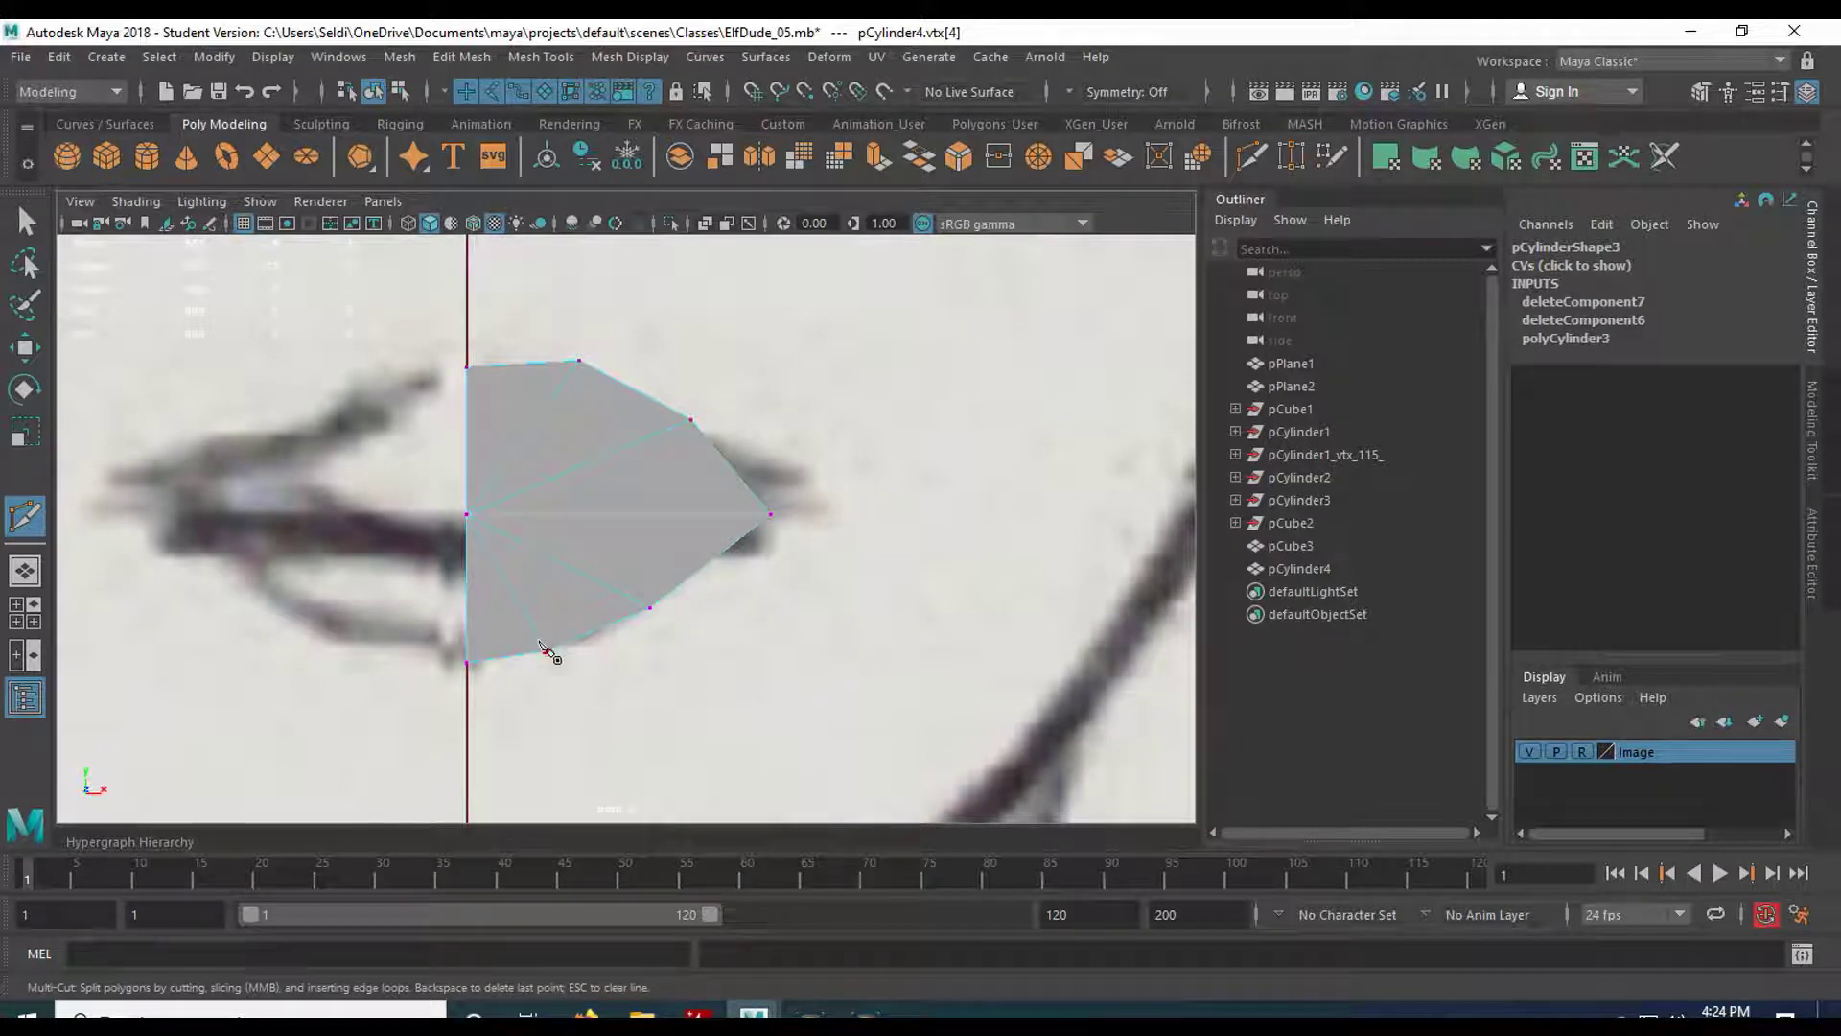
click(547, 651)
click(579, 363)
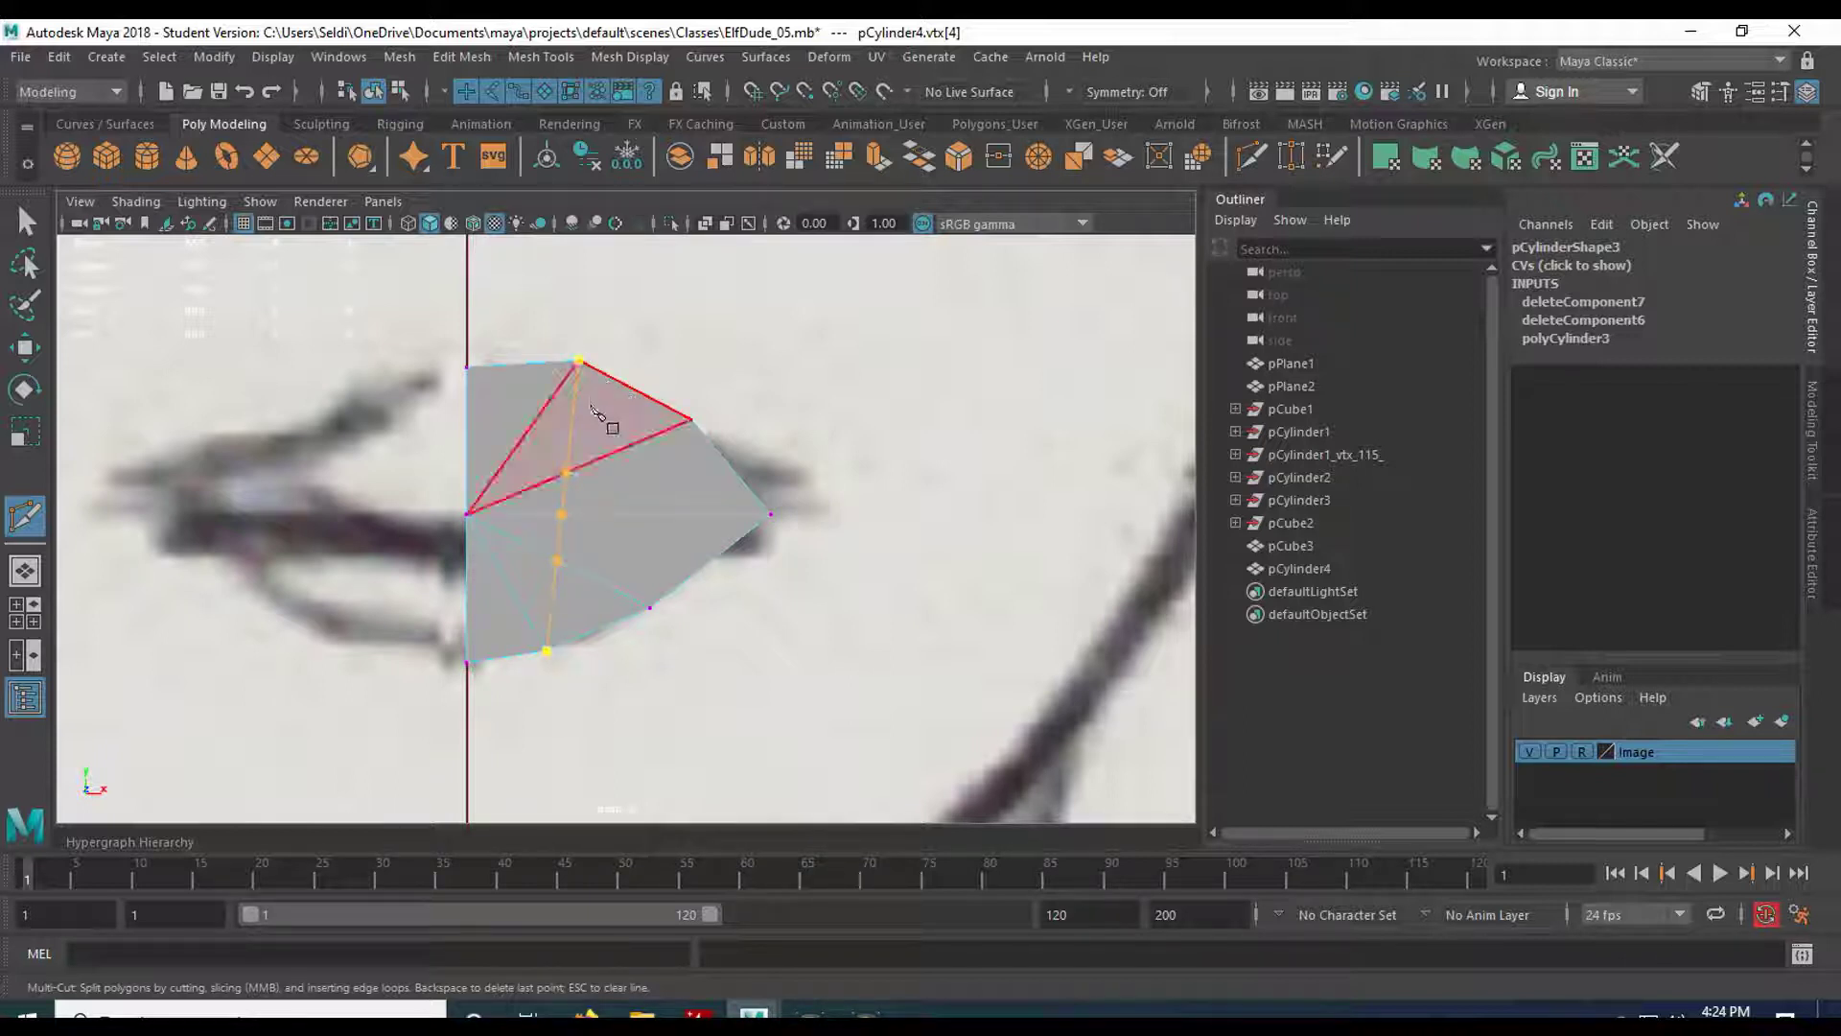
key(Return)
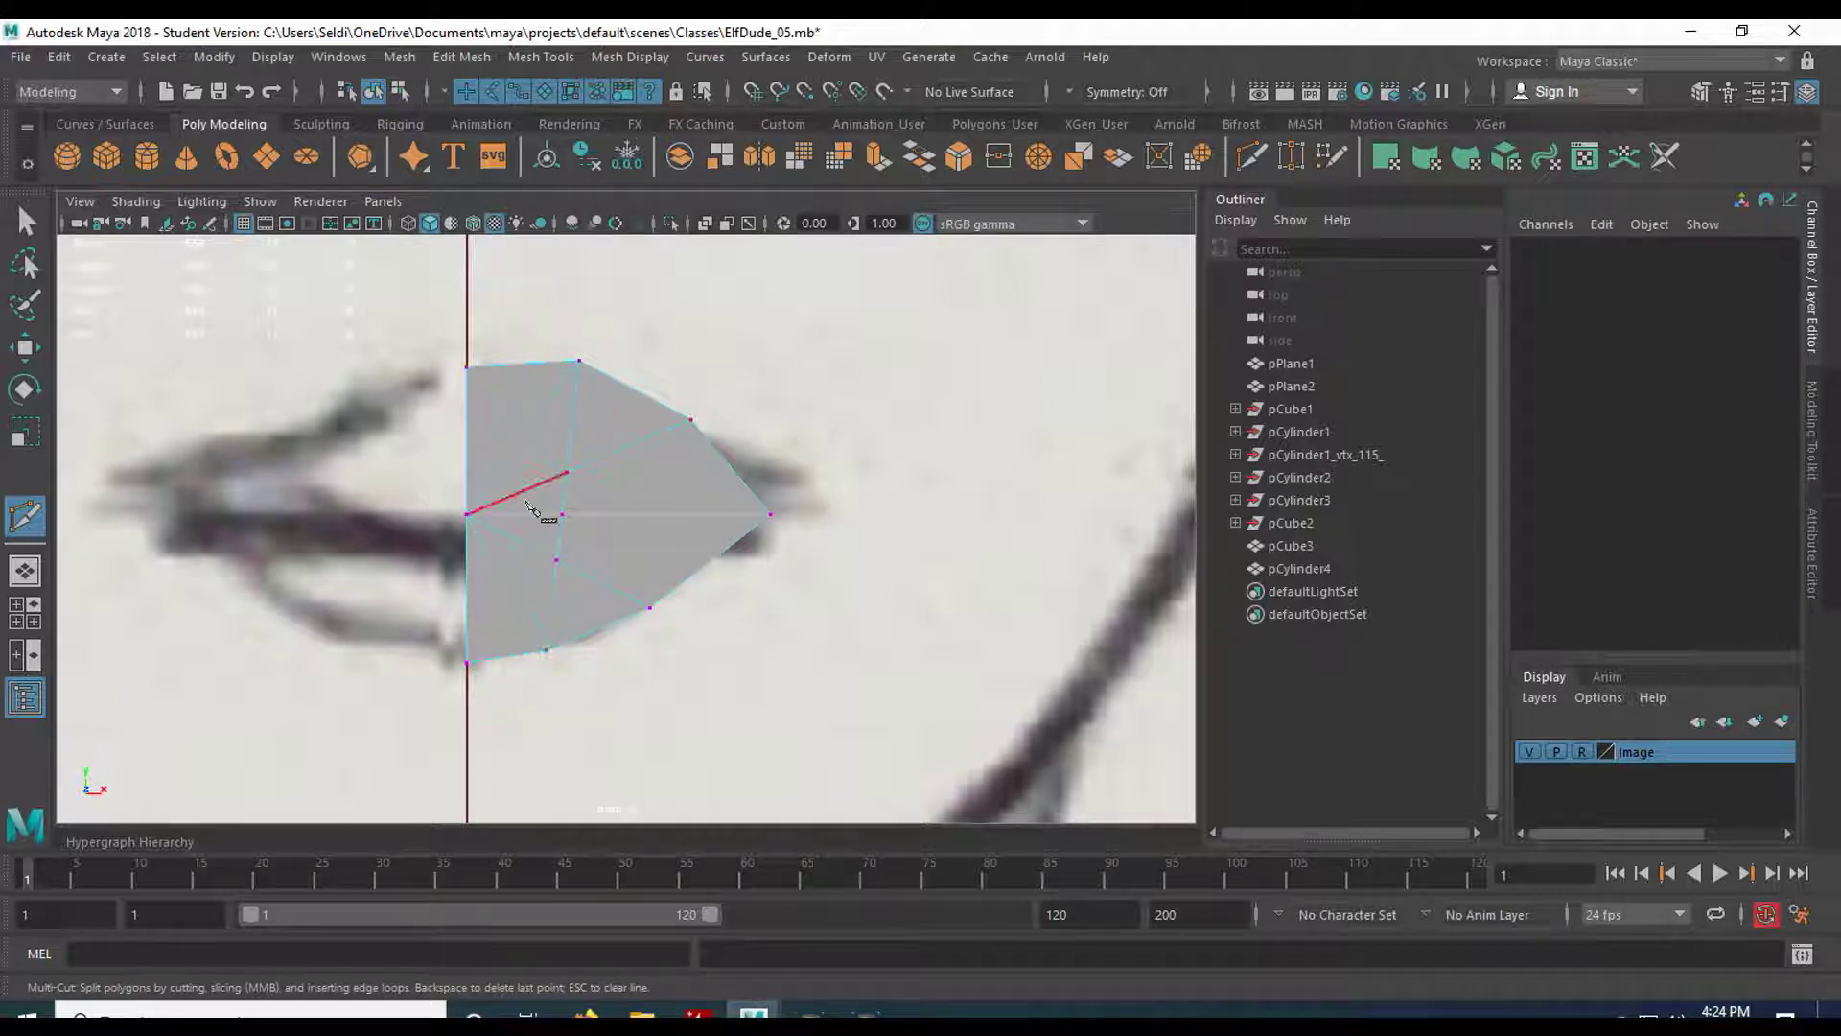
Delete the diagonal edges fanning out from the half disc's centre, keeping the horizontal mouth line and the new vertical cut.
key(q)
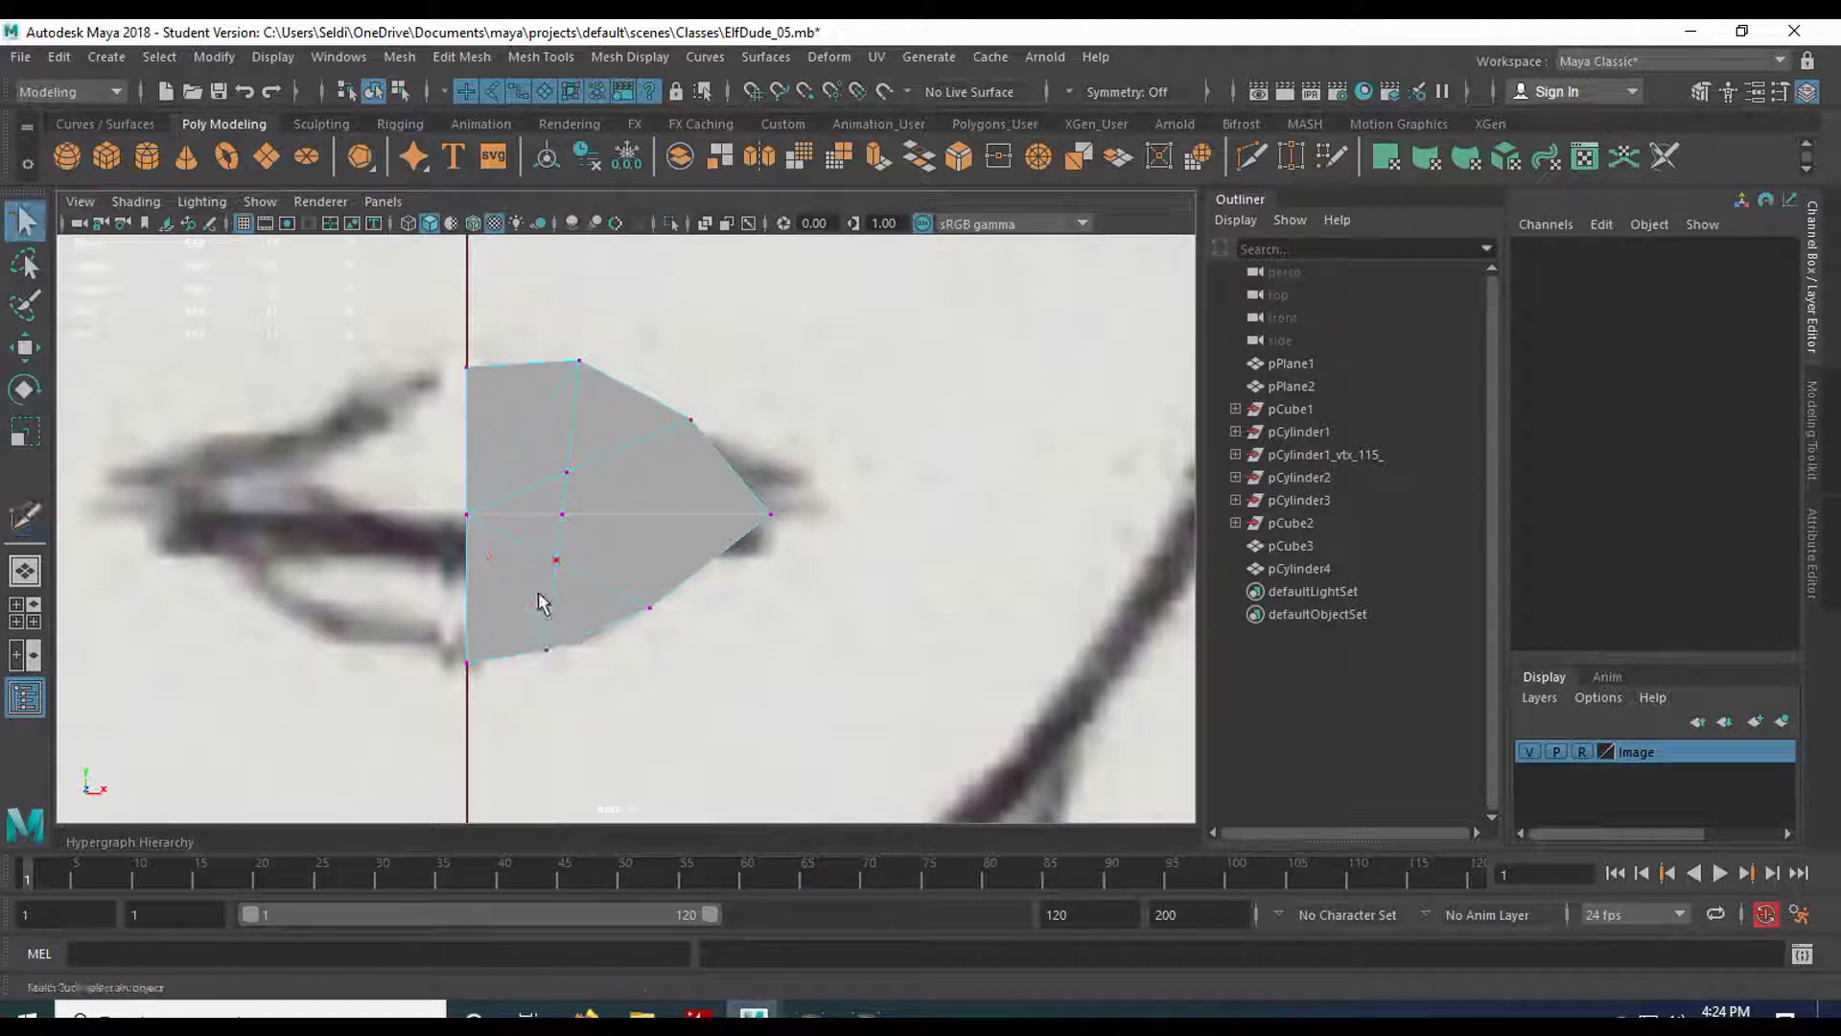
mouse_move(503, 607)
right_down()
mouse_move(503, 634)
mouse_move(509, 573)
right_up()
click(525, 601)
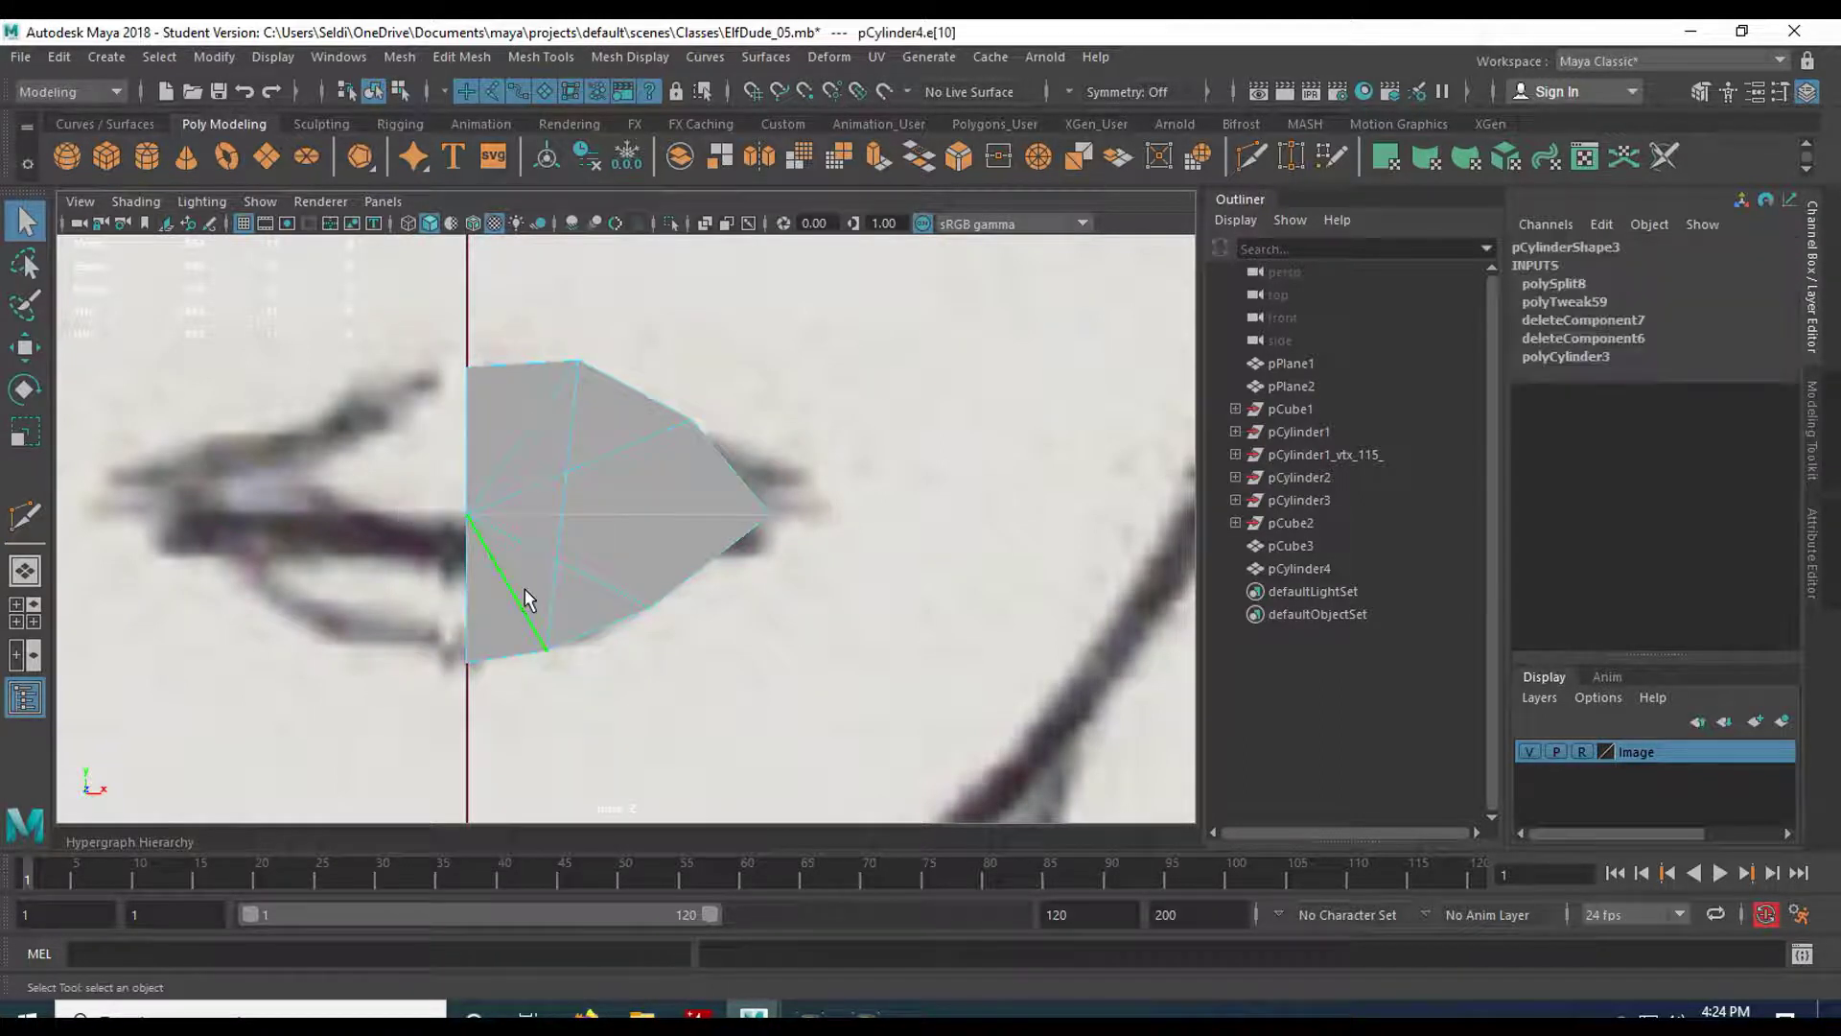
key(Delete)
click(519, 558)
key(Delete)
key(Delete)
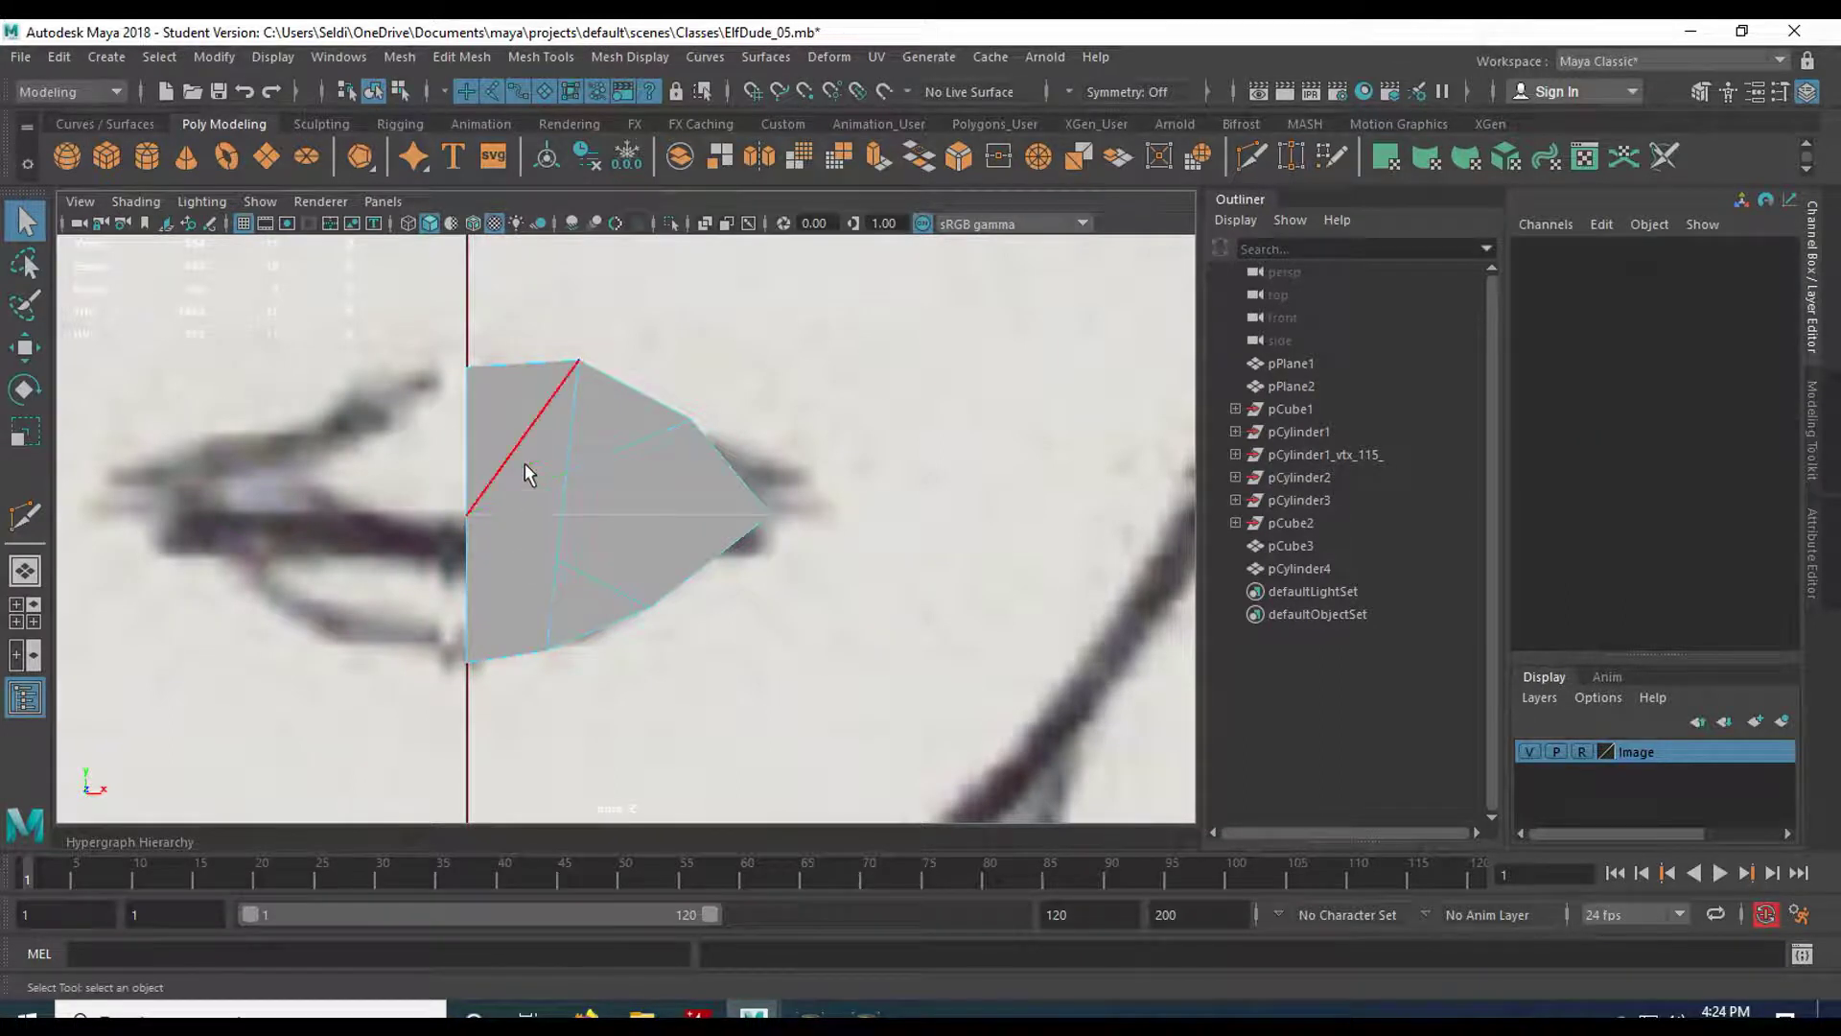
click(640, 455)
key(Delete)
click(611, 588)
key(Delete)
right_drag(614, 565, 509, 362)
drag(429, 333, 513, 432)
key(Delete)
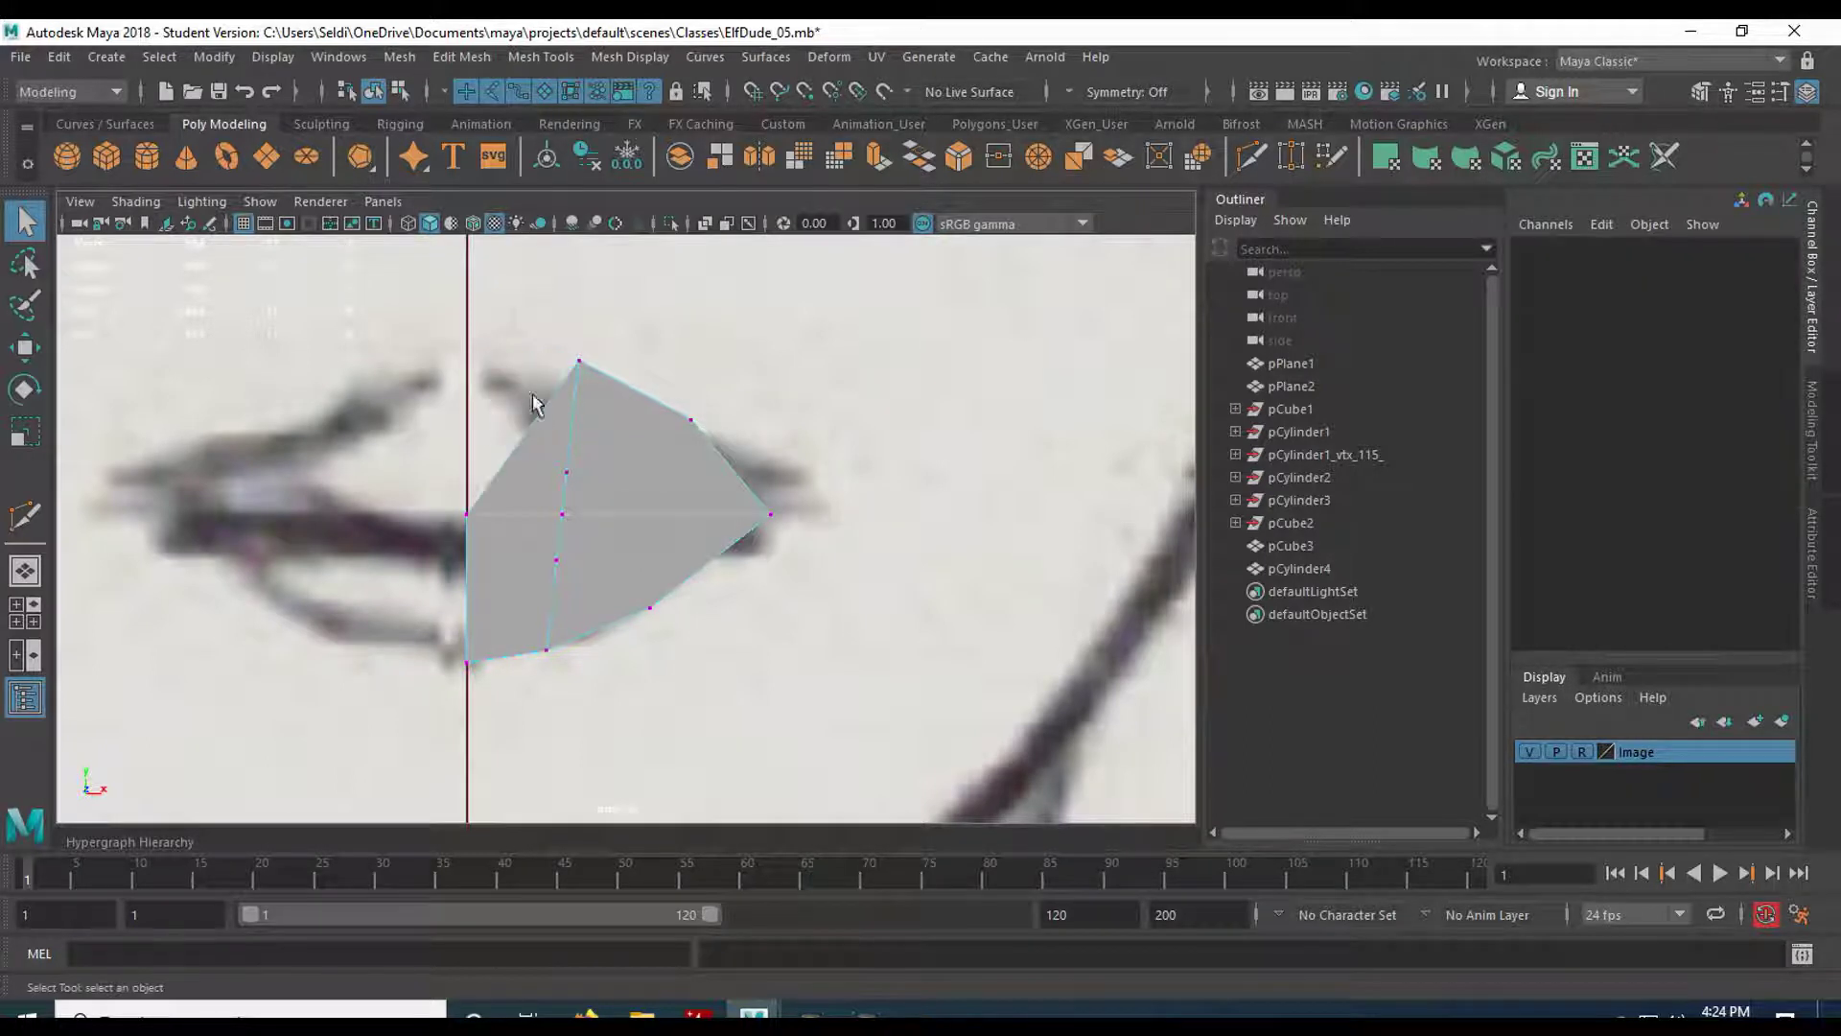
key(ctrl+z)
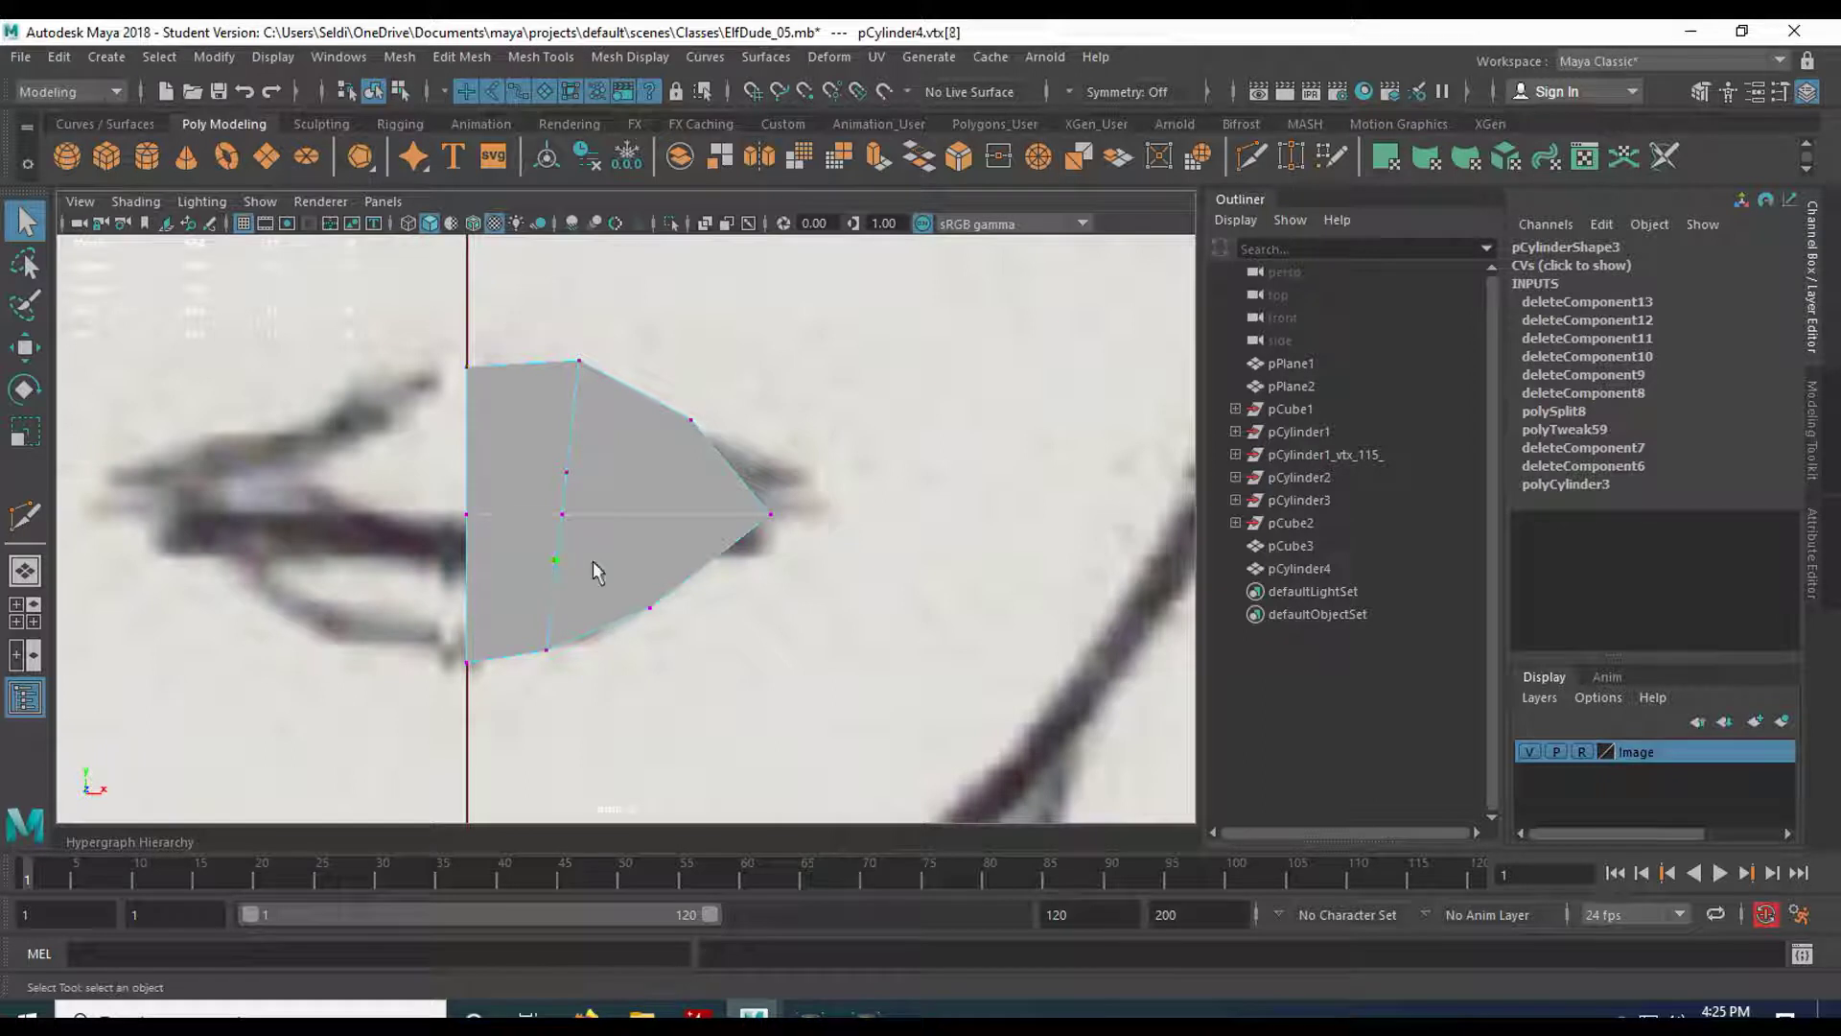
Delete the two leftover vertices on the vertical cut, above and below the mouth line.
key(Delete)
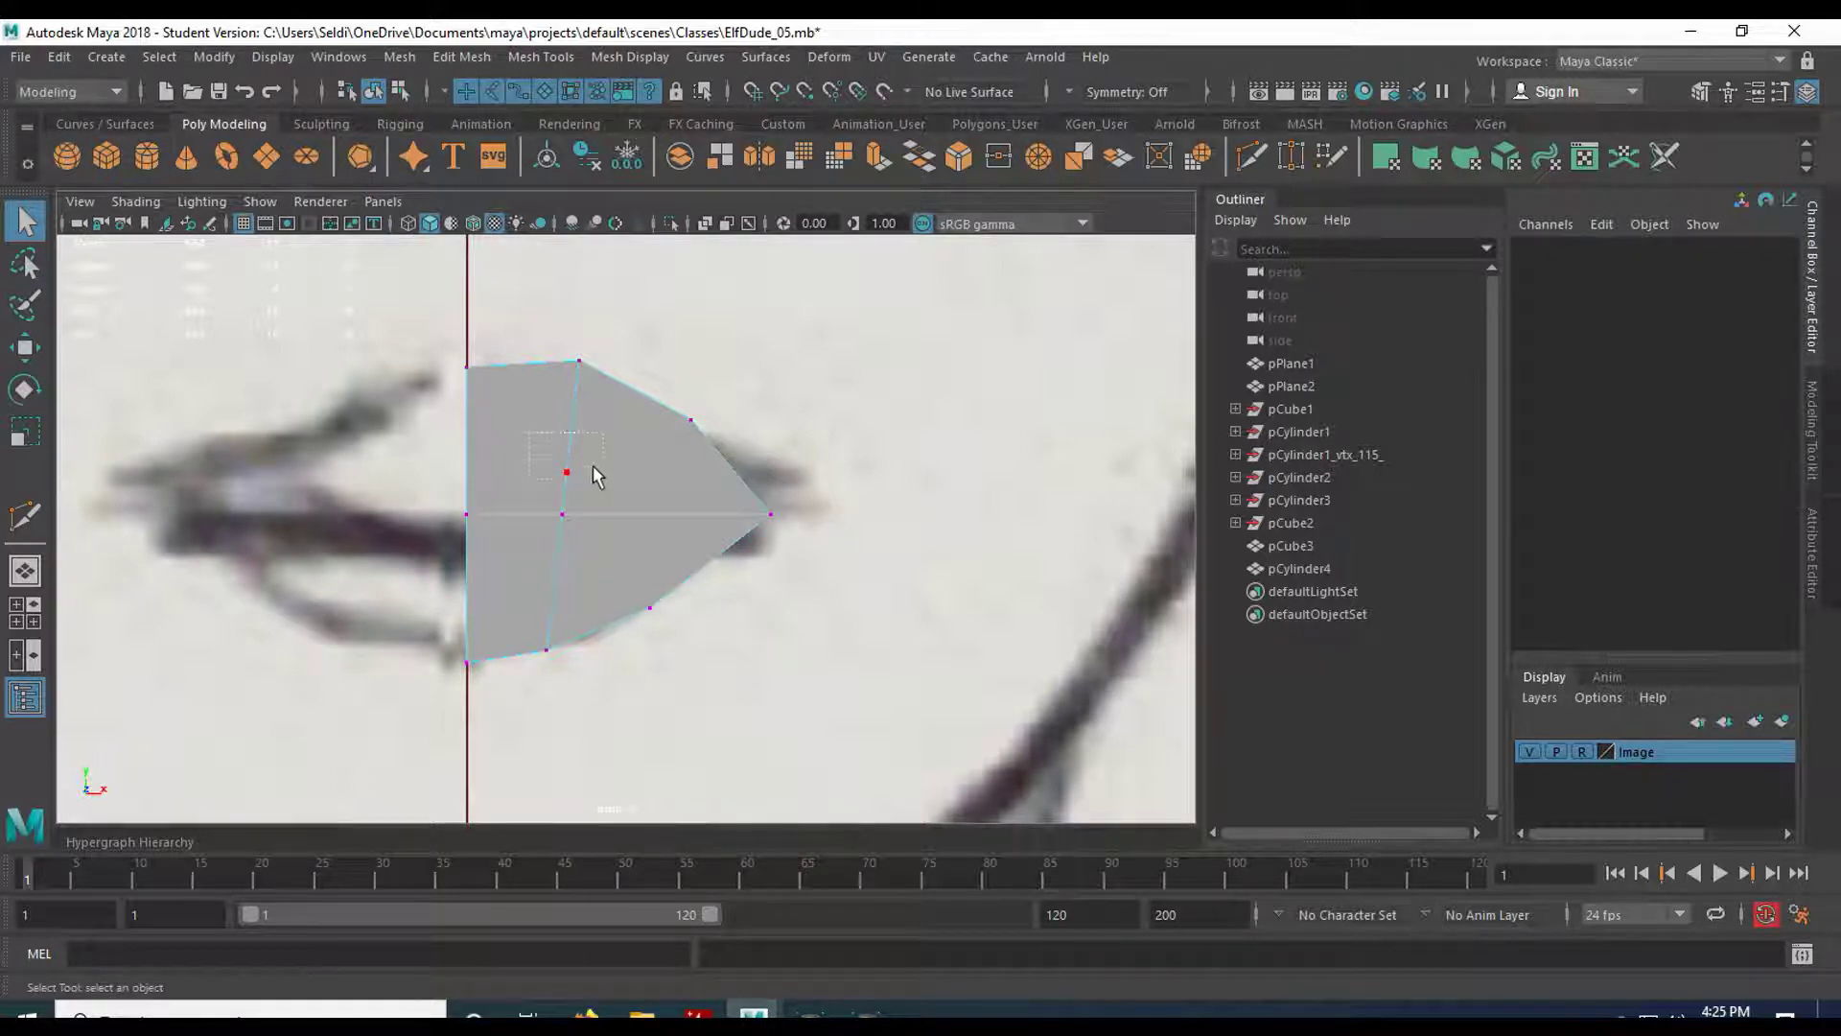
click(596, 475)
key(Delete)
Move the vertical cut's lower rim vertex outward to about X 1.09 and its middle vertex to about X 1.25.
click(557, 646)
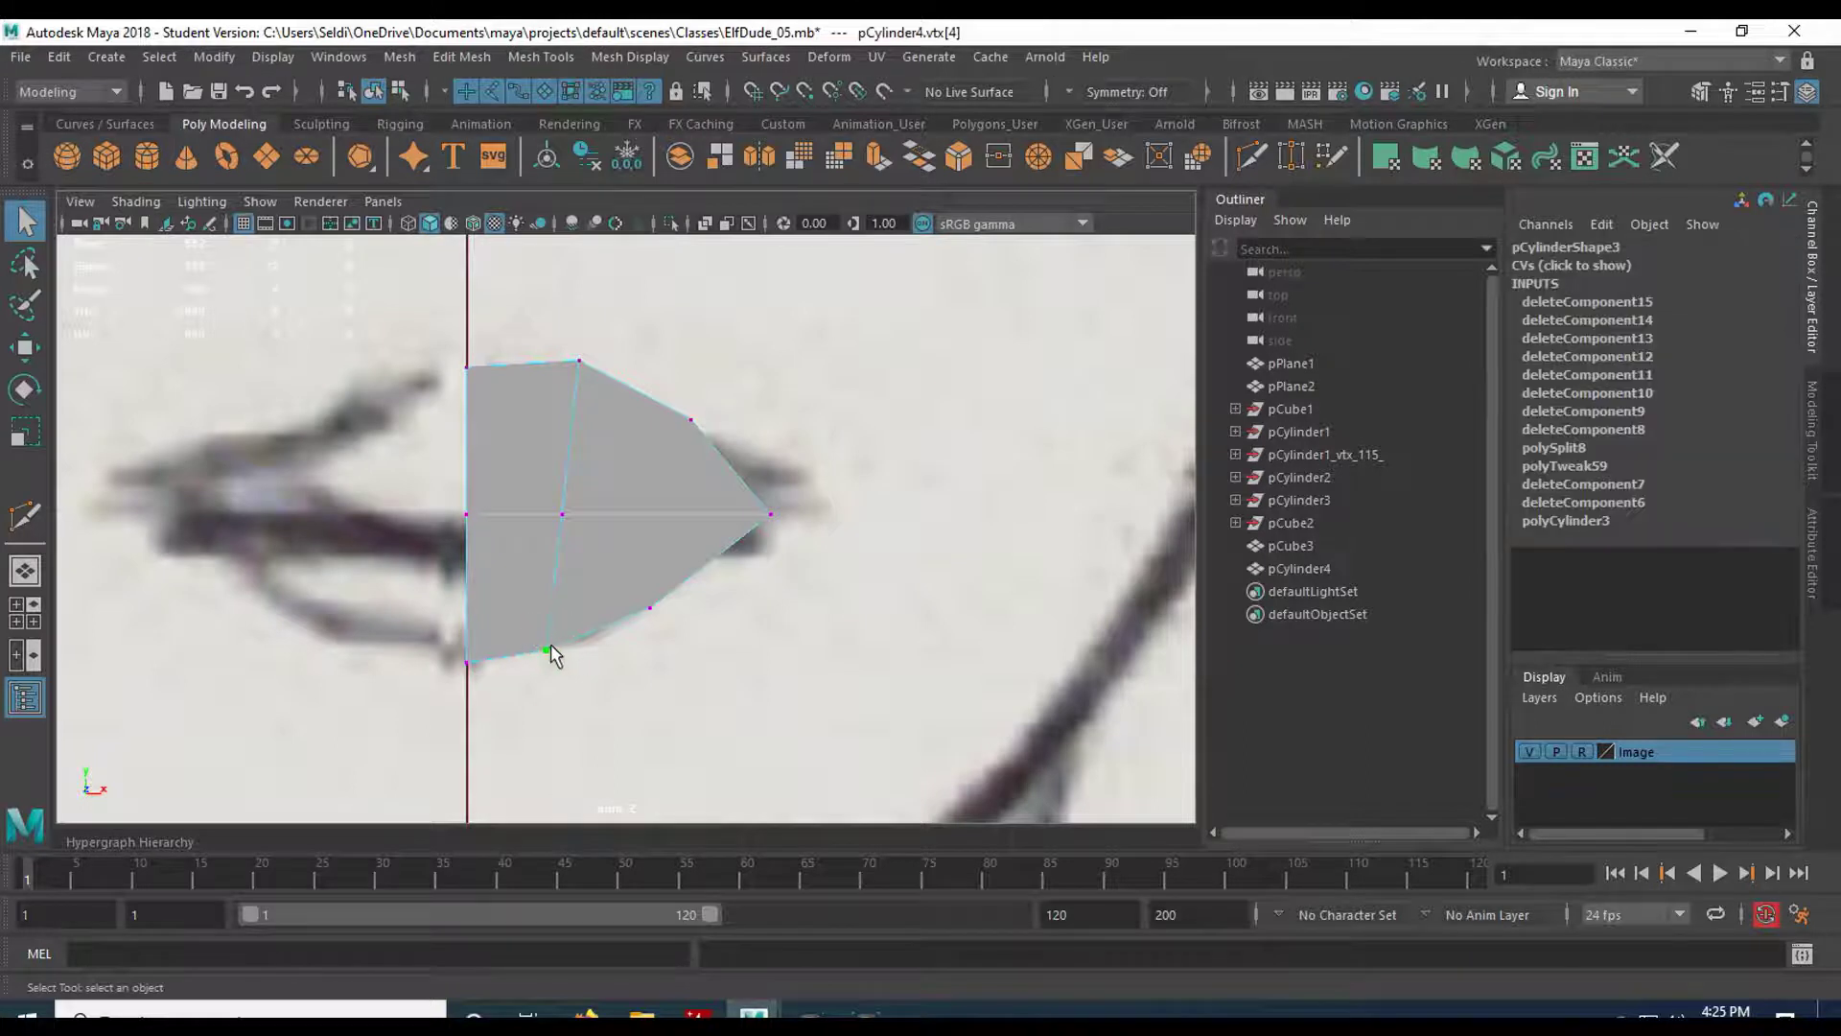
key(w)
drag(561, 654, 575, 653)
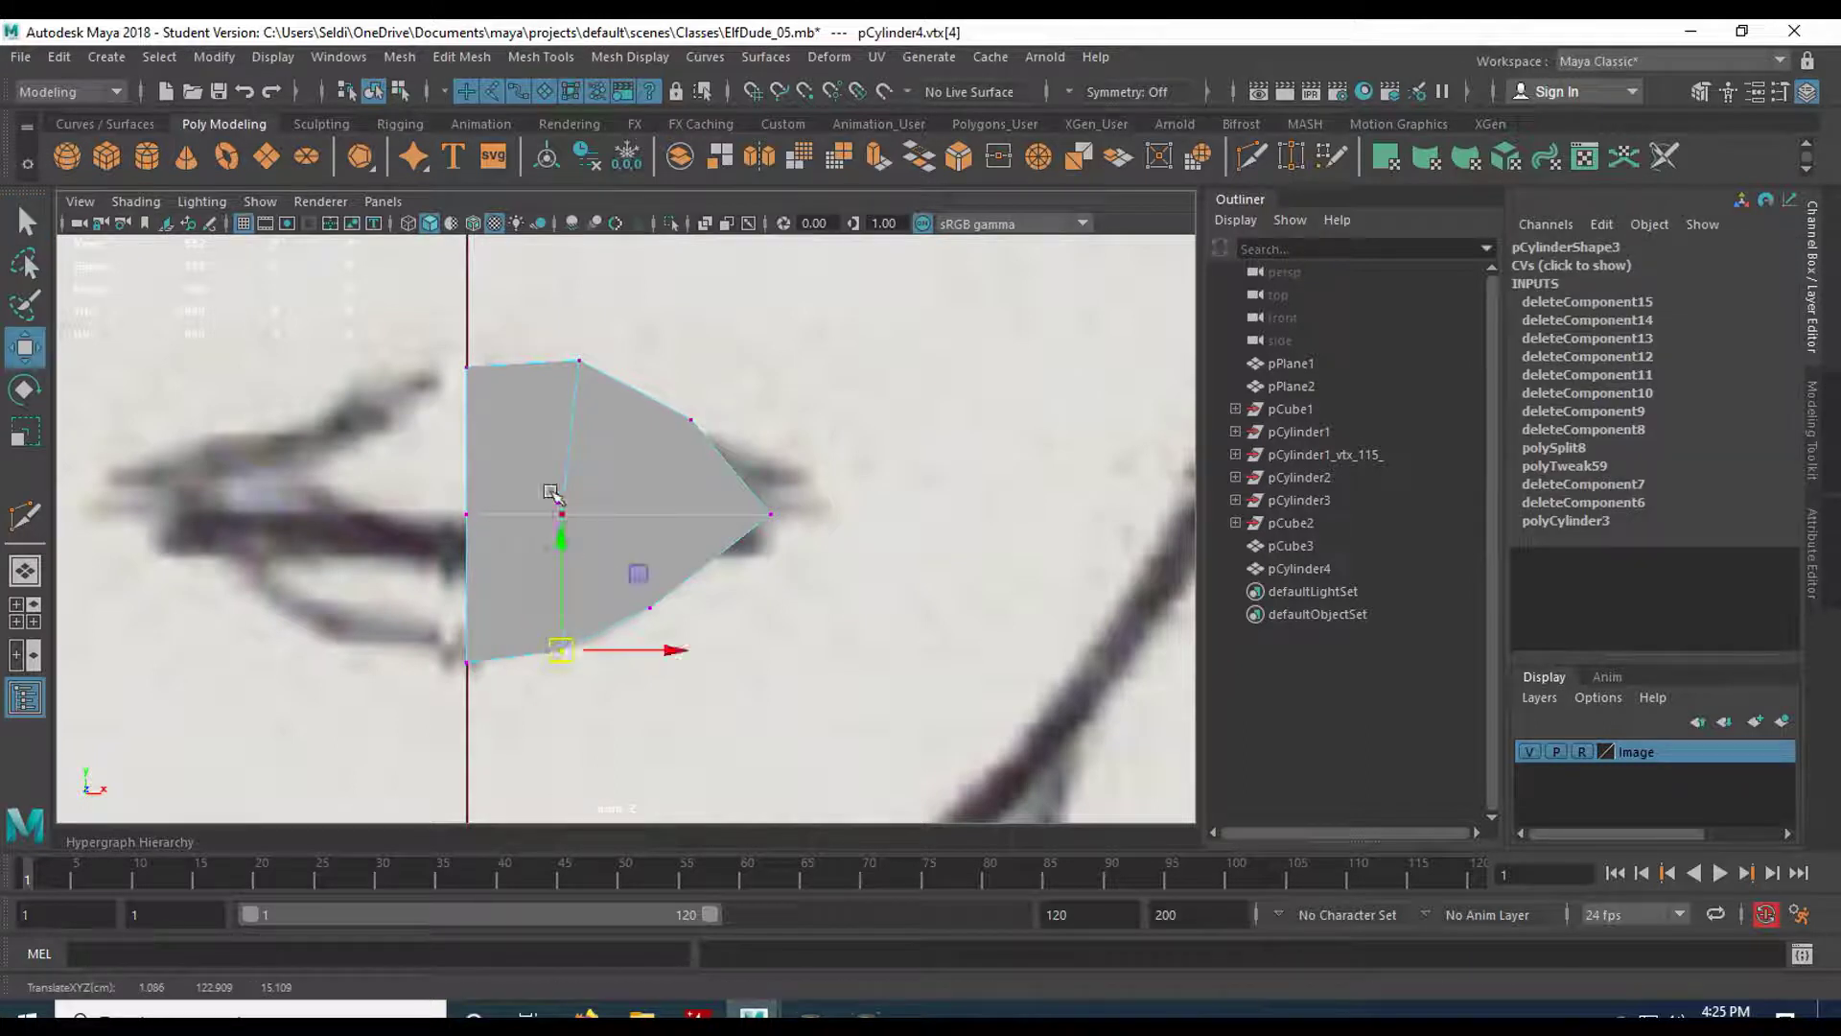
click(547, 486)
drag(558, 516, 576, 515)
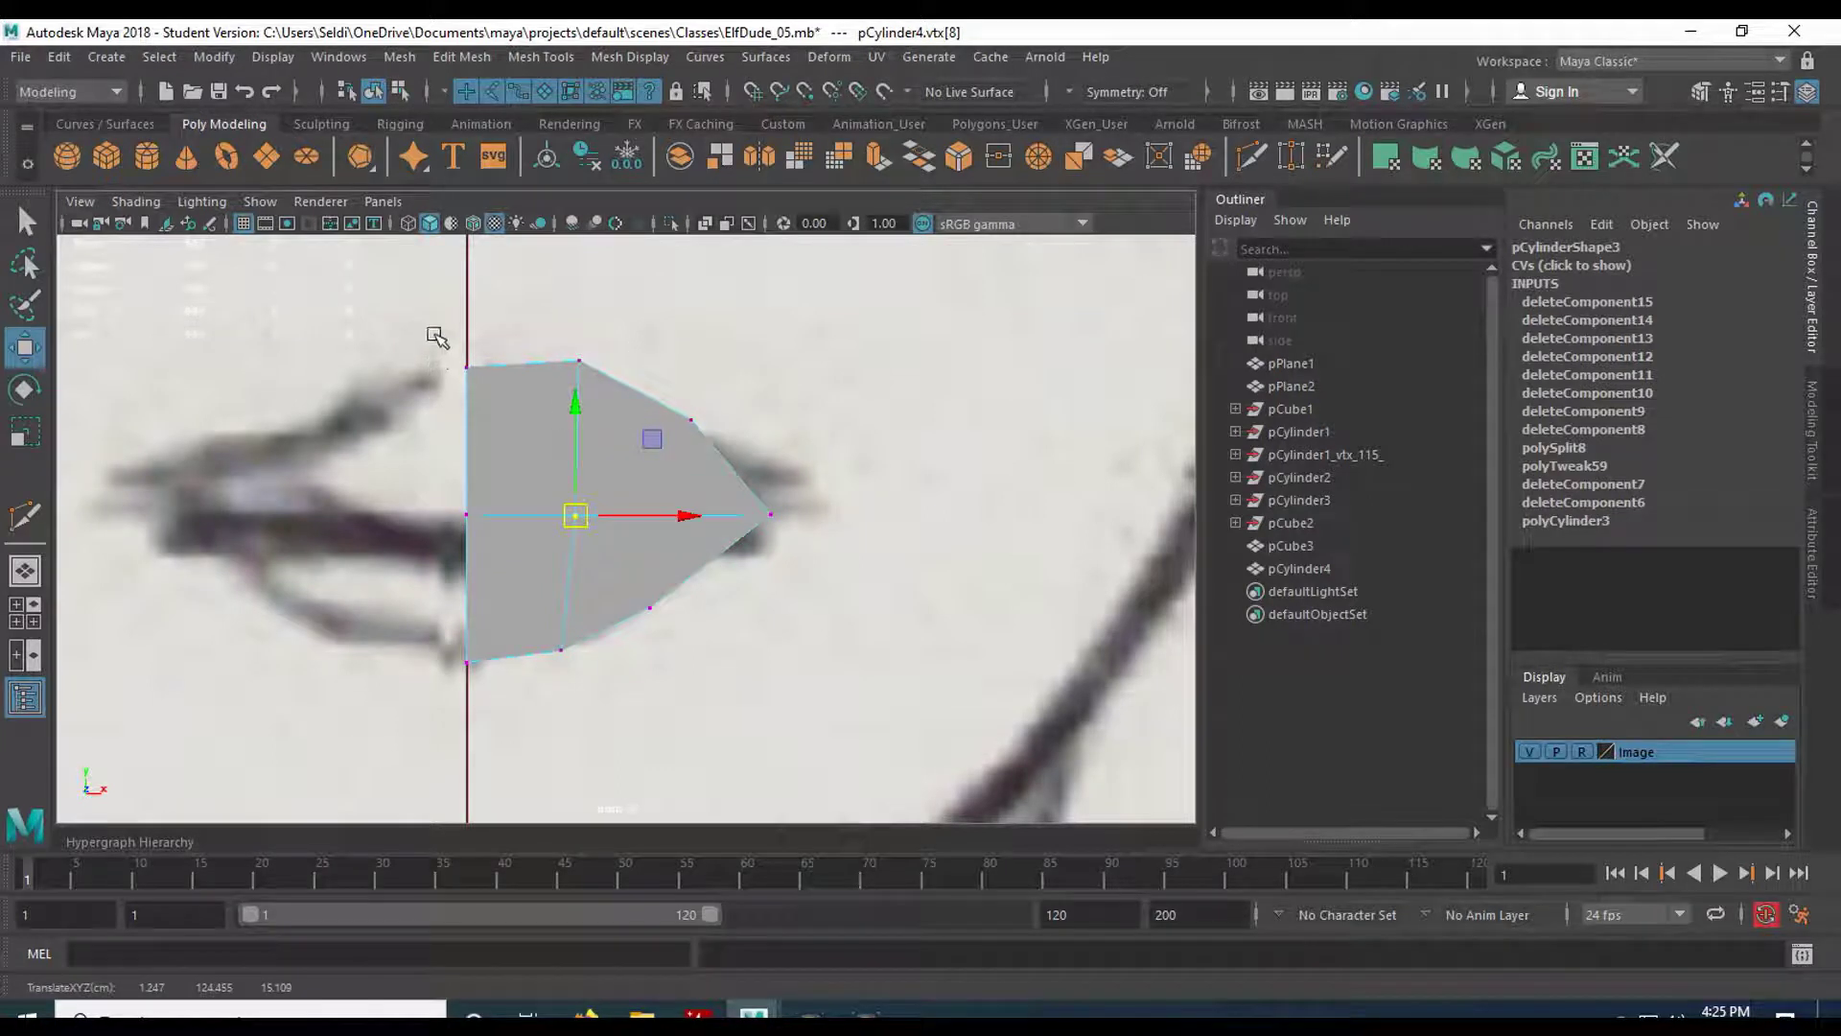
Using the side reference, push the lower centre-line vertex back to about Z 14.25 and the middle one to about Z 14.9.
drag(434, 341, 506, 741)
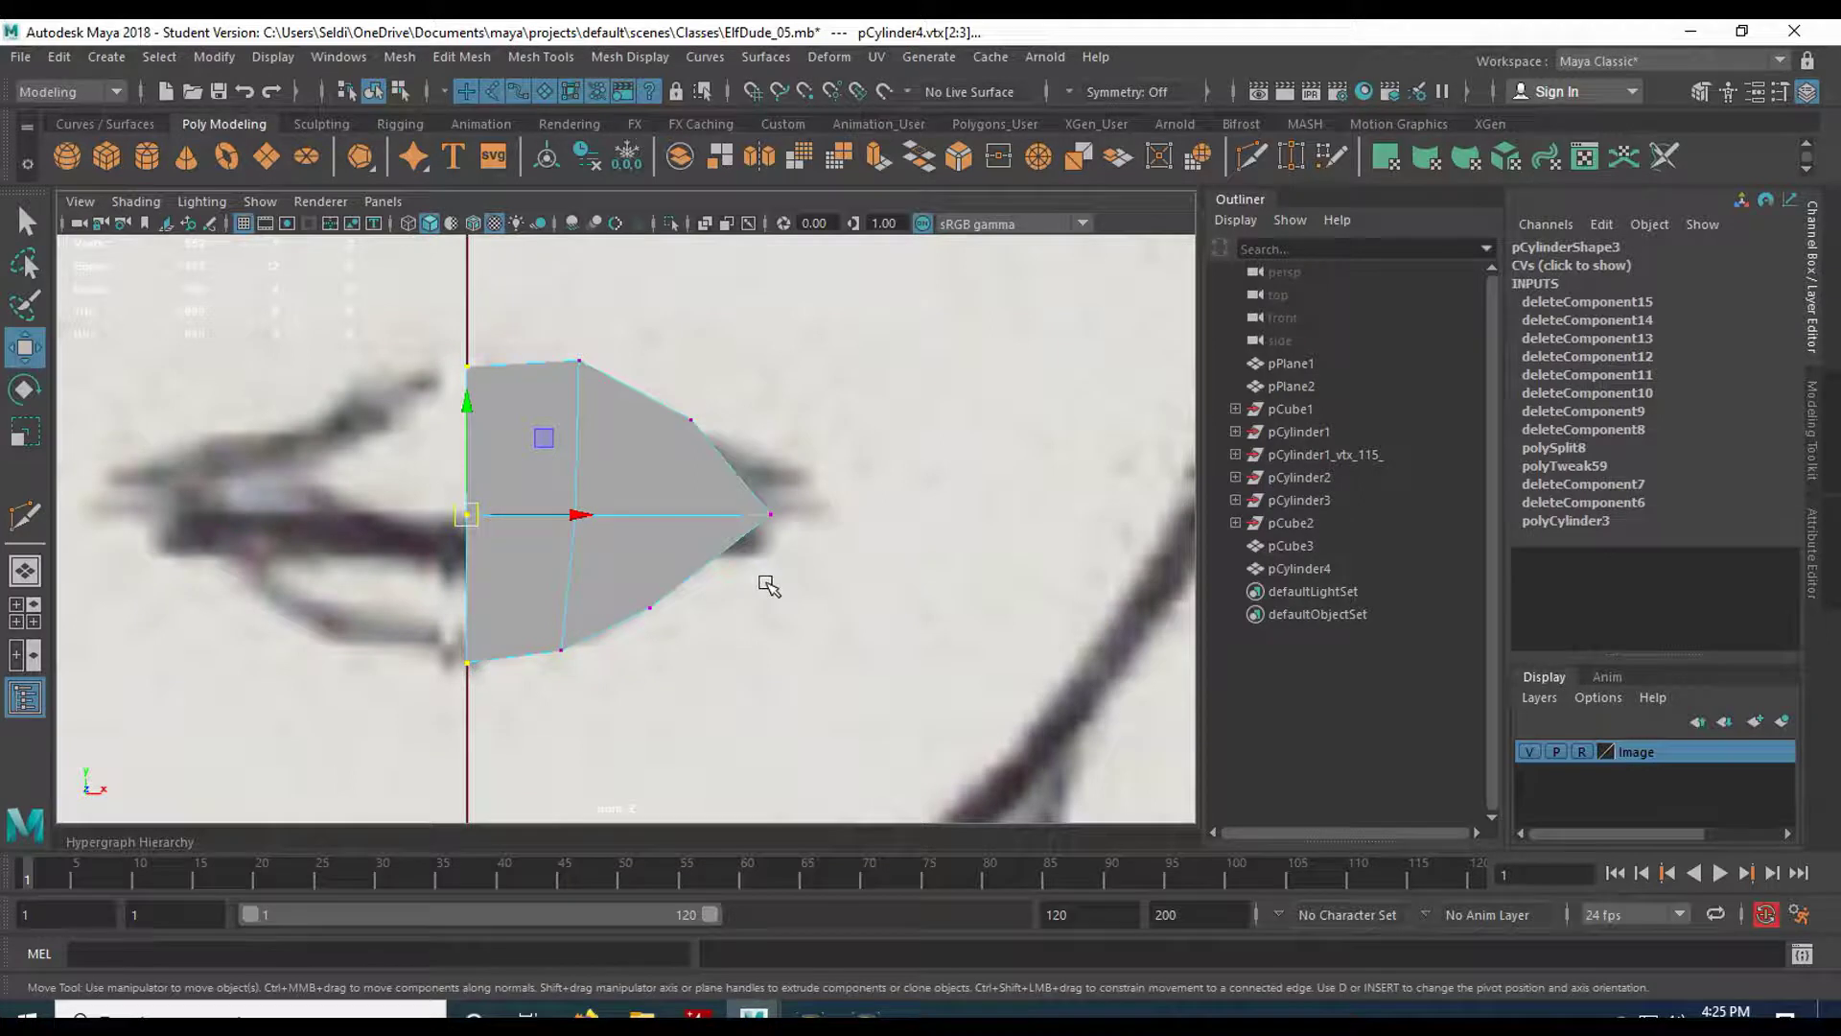
key(space)
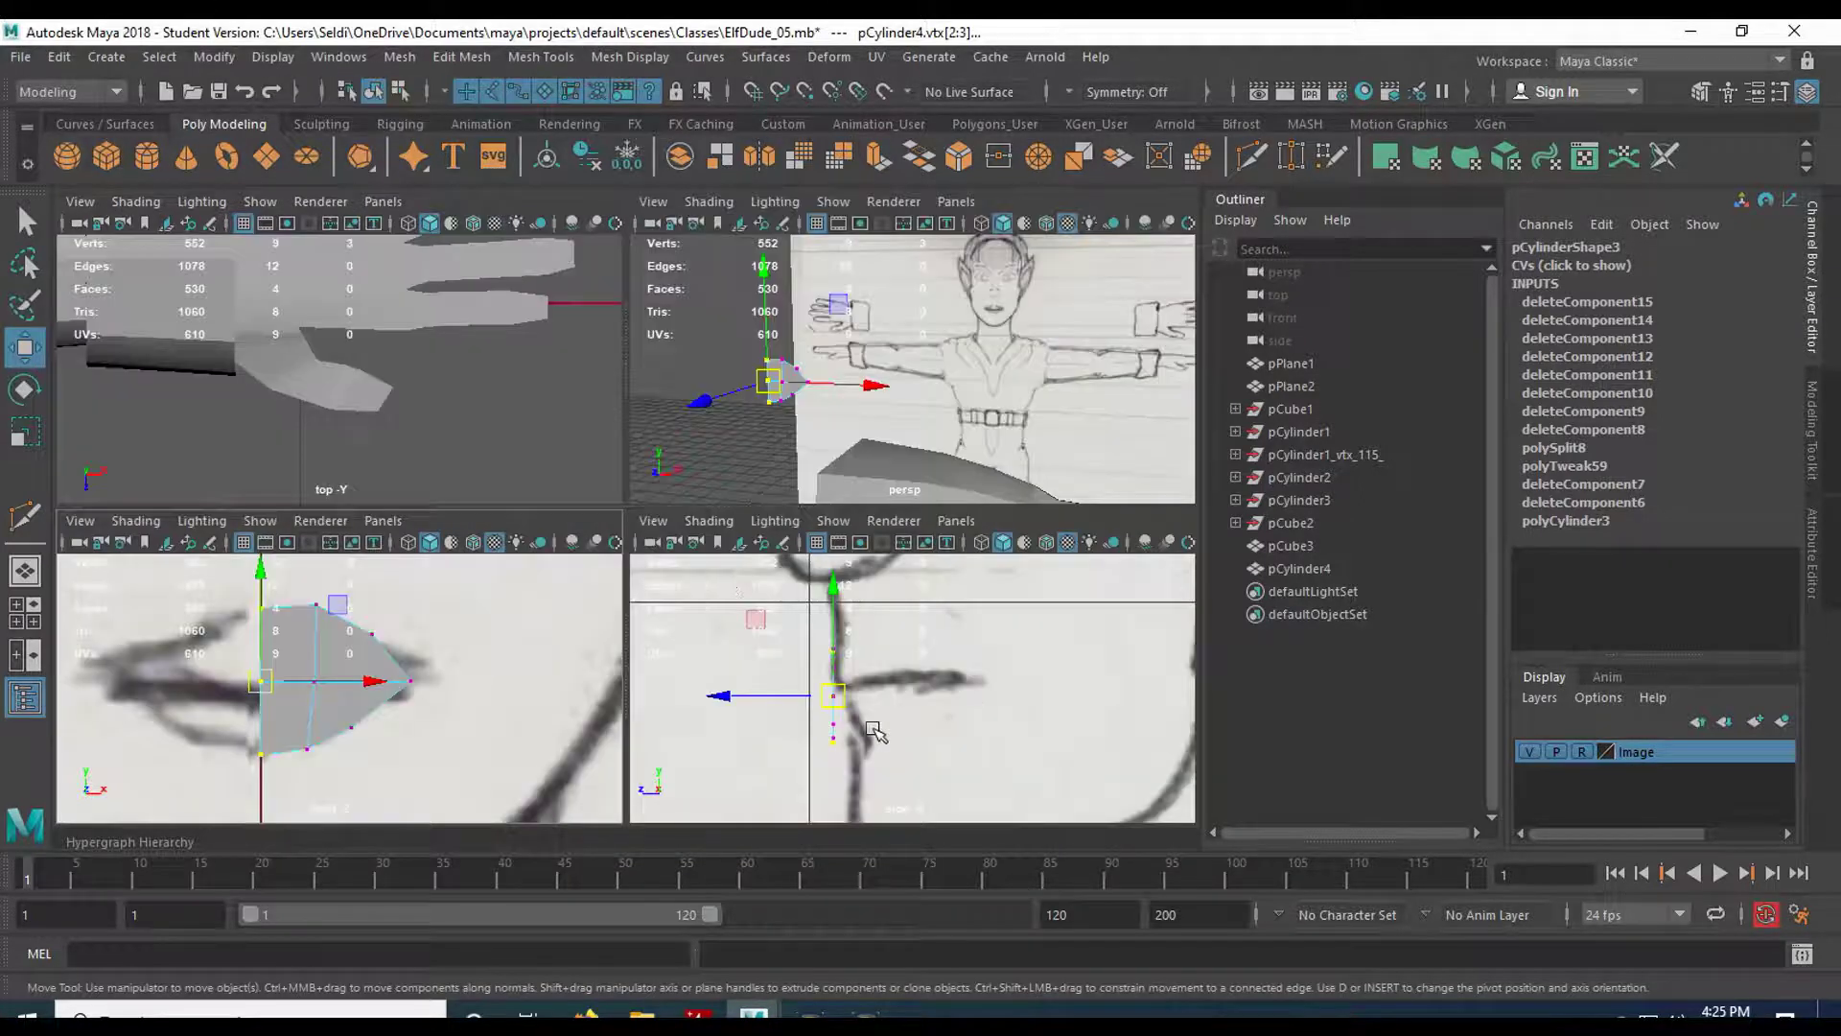
key(space)
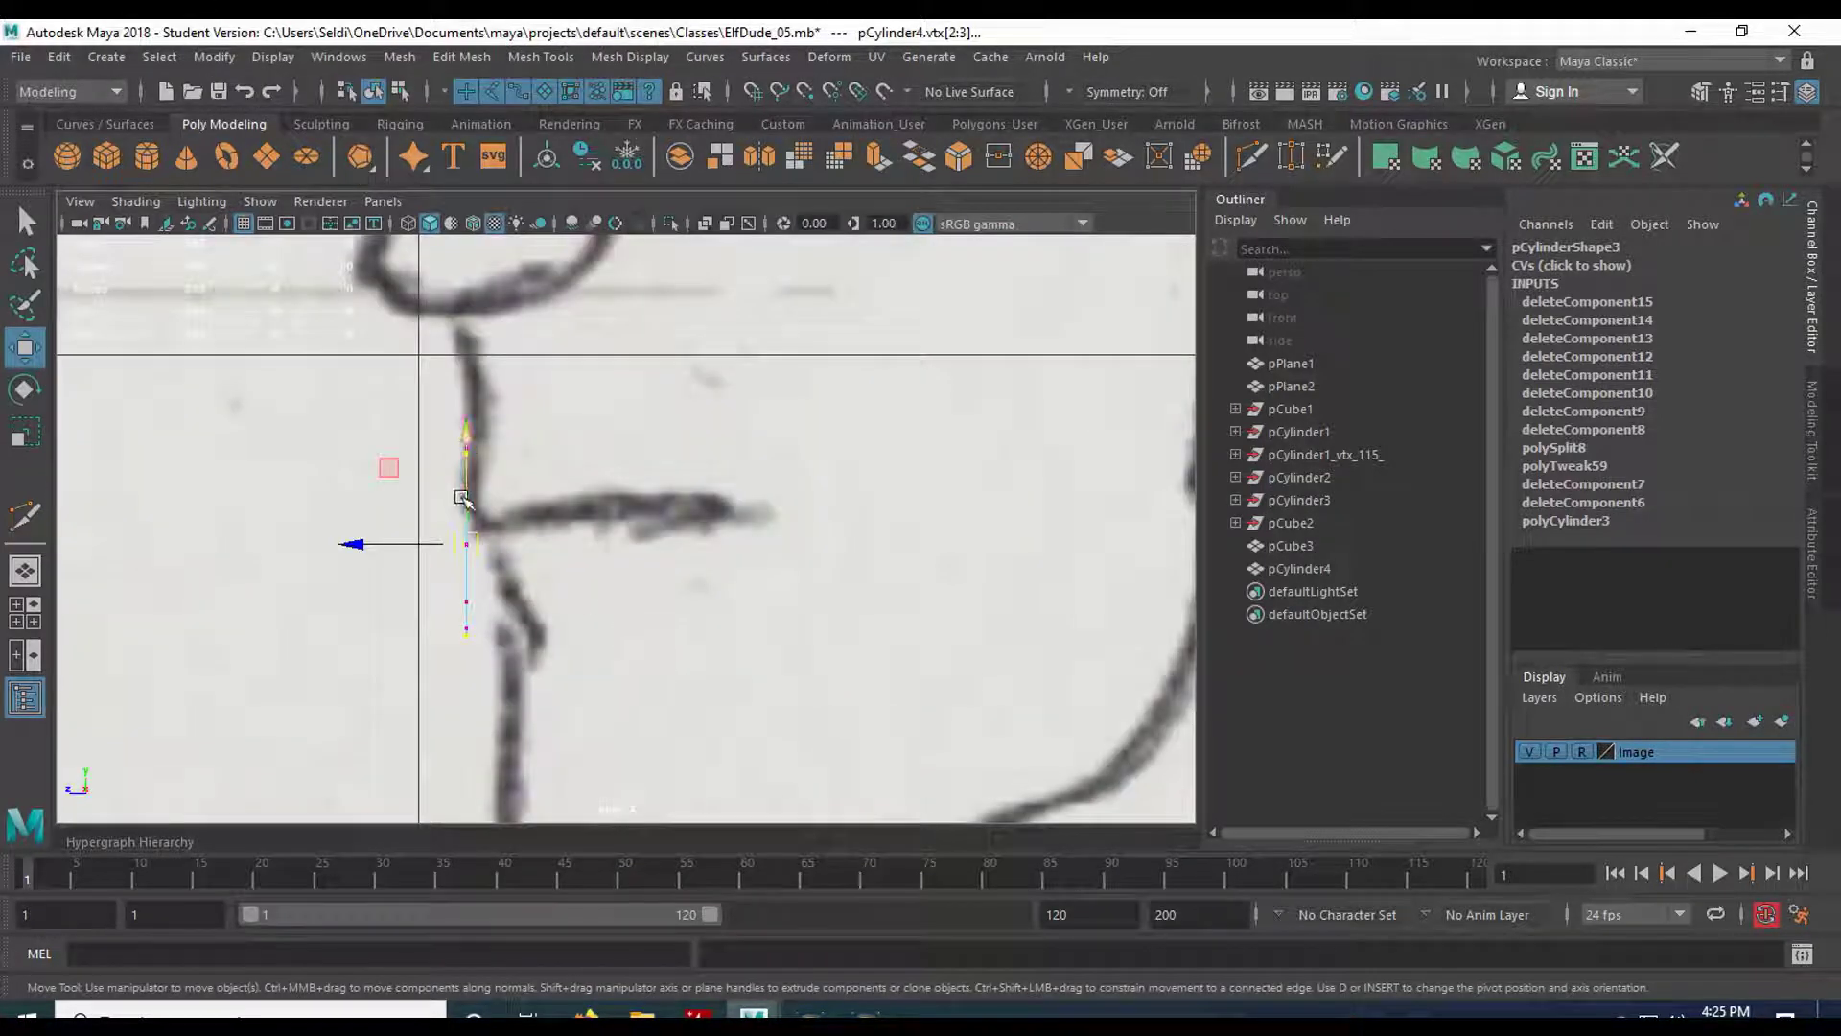
key(space)
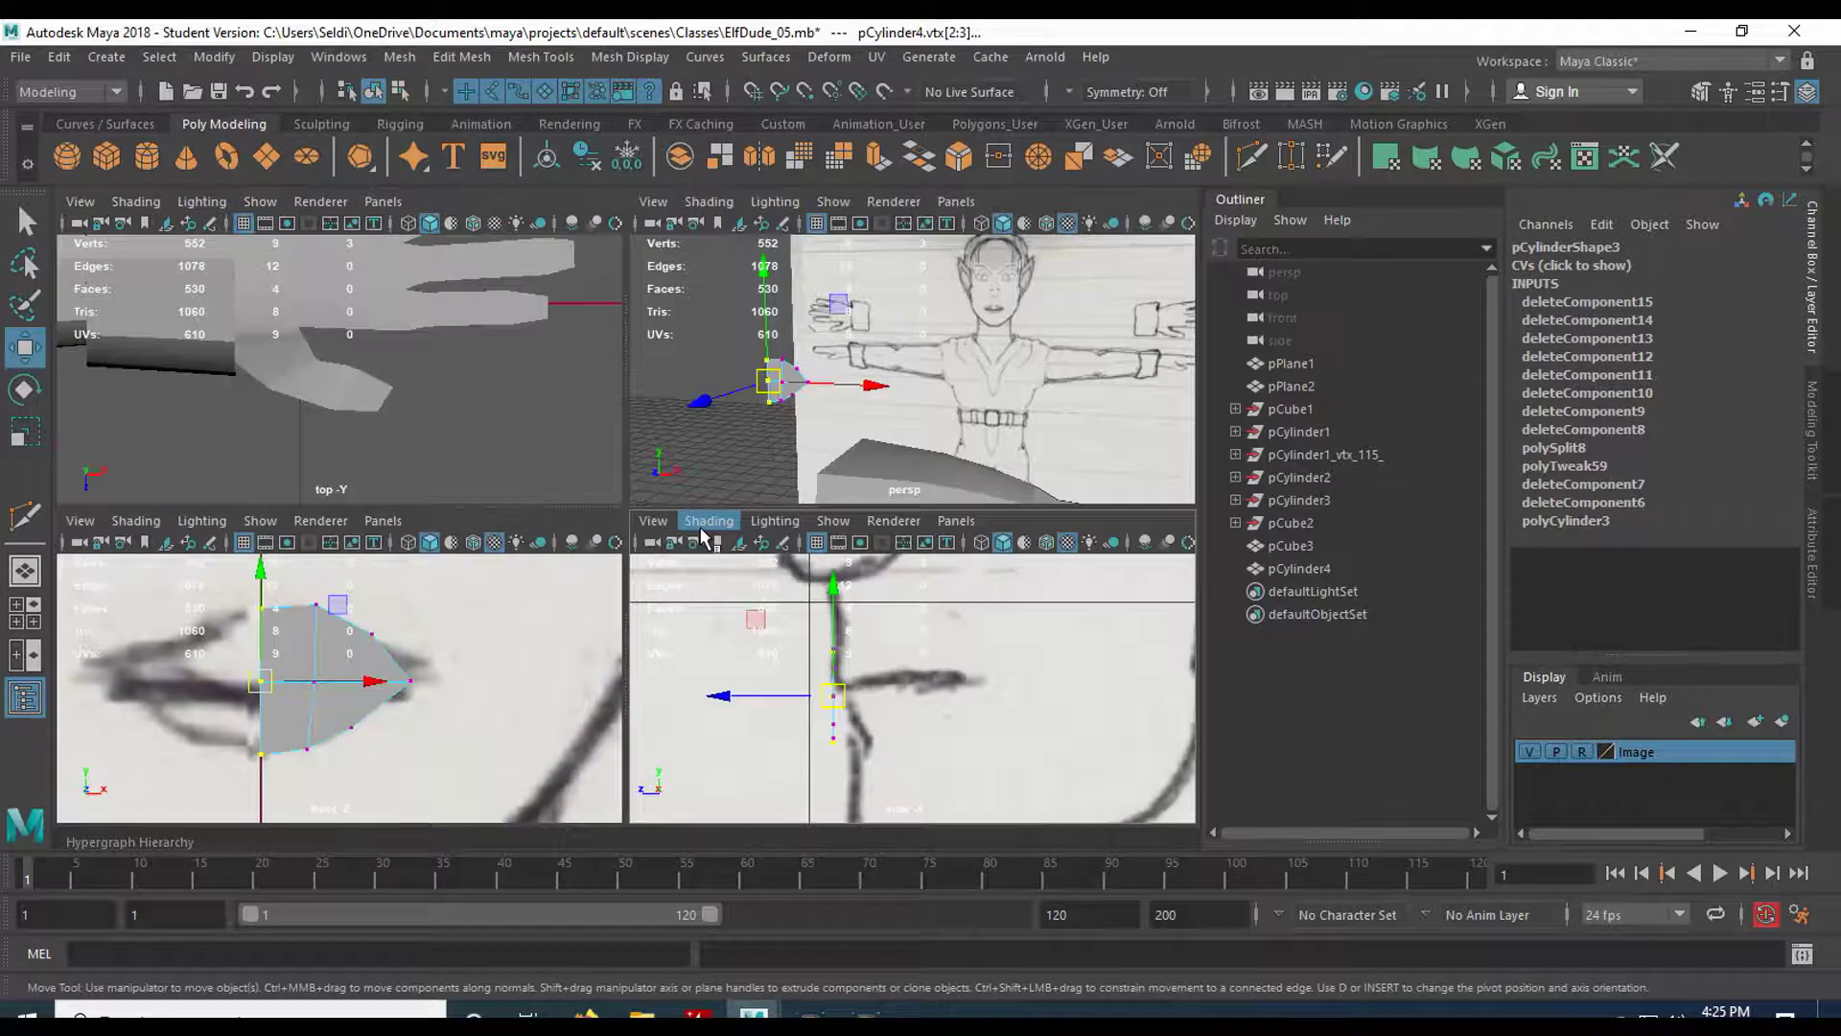
click(261, 754)
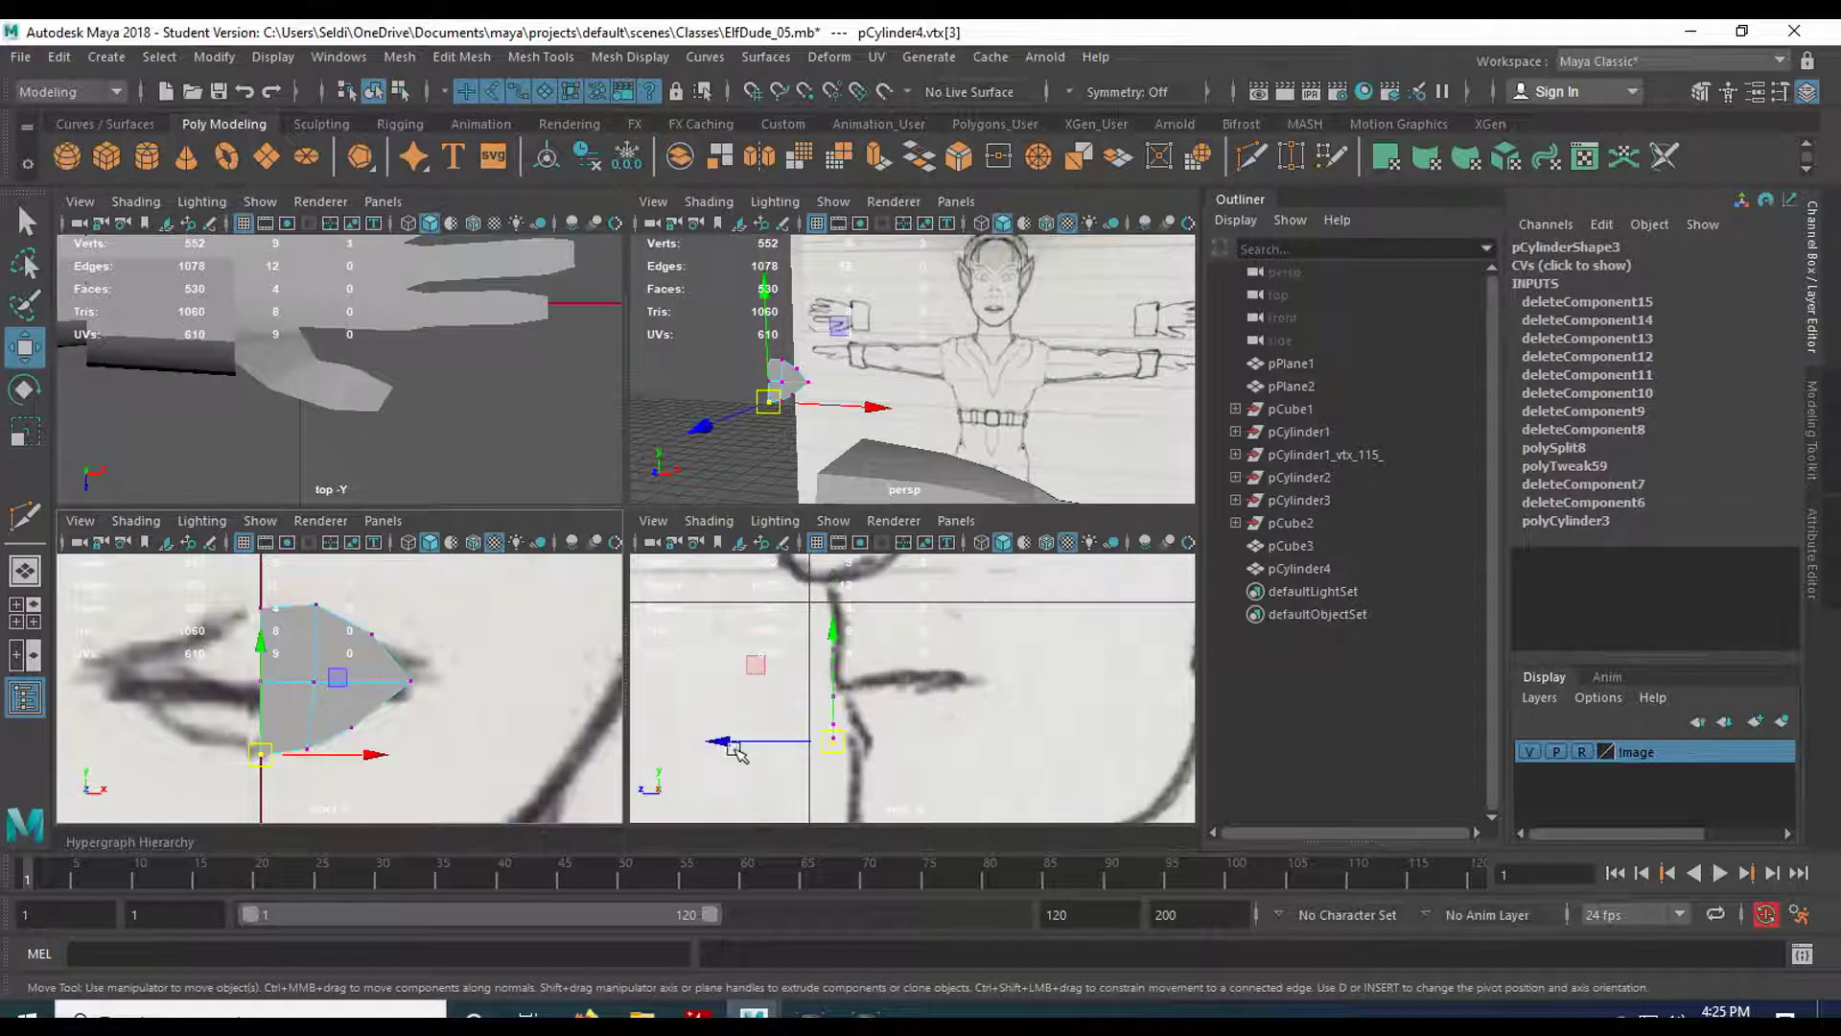
drag(732, 749, 747, 751)
click(269, 683)
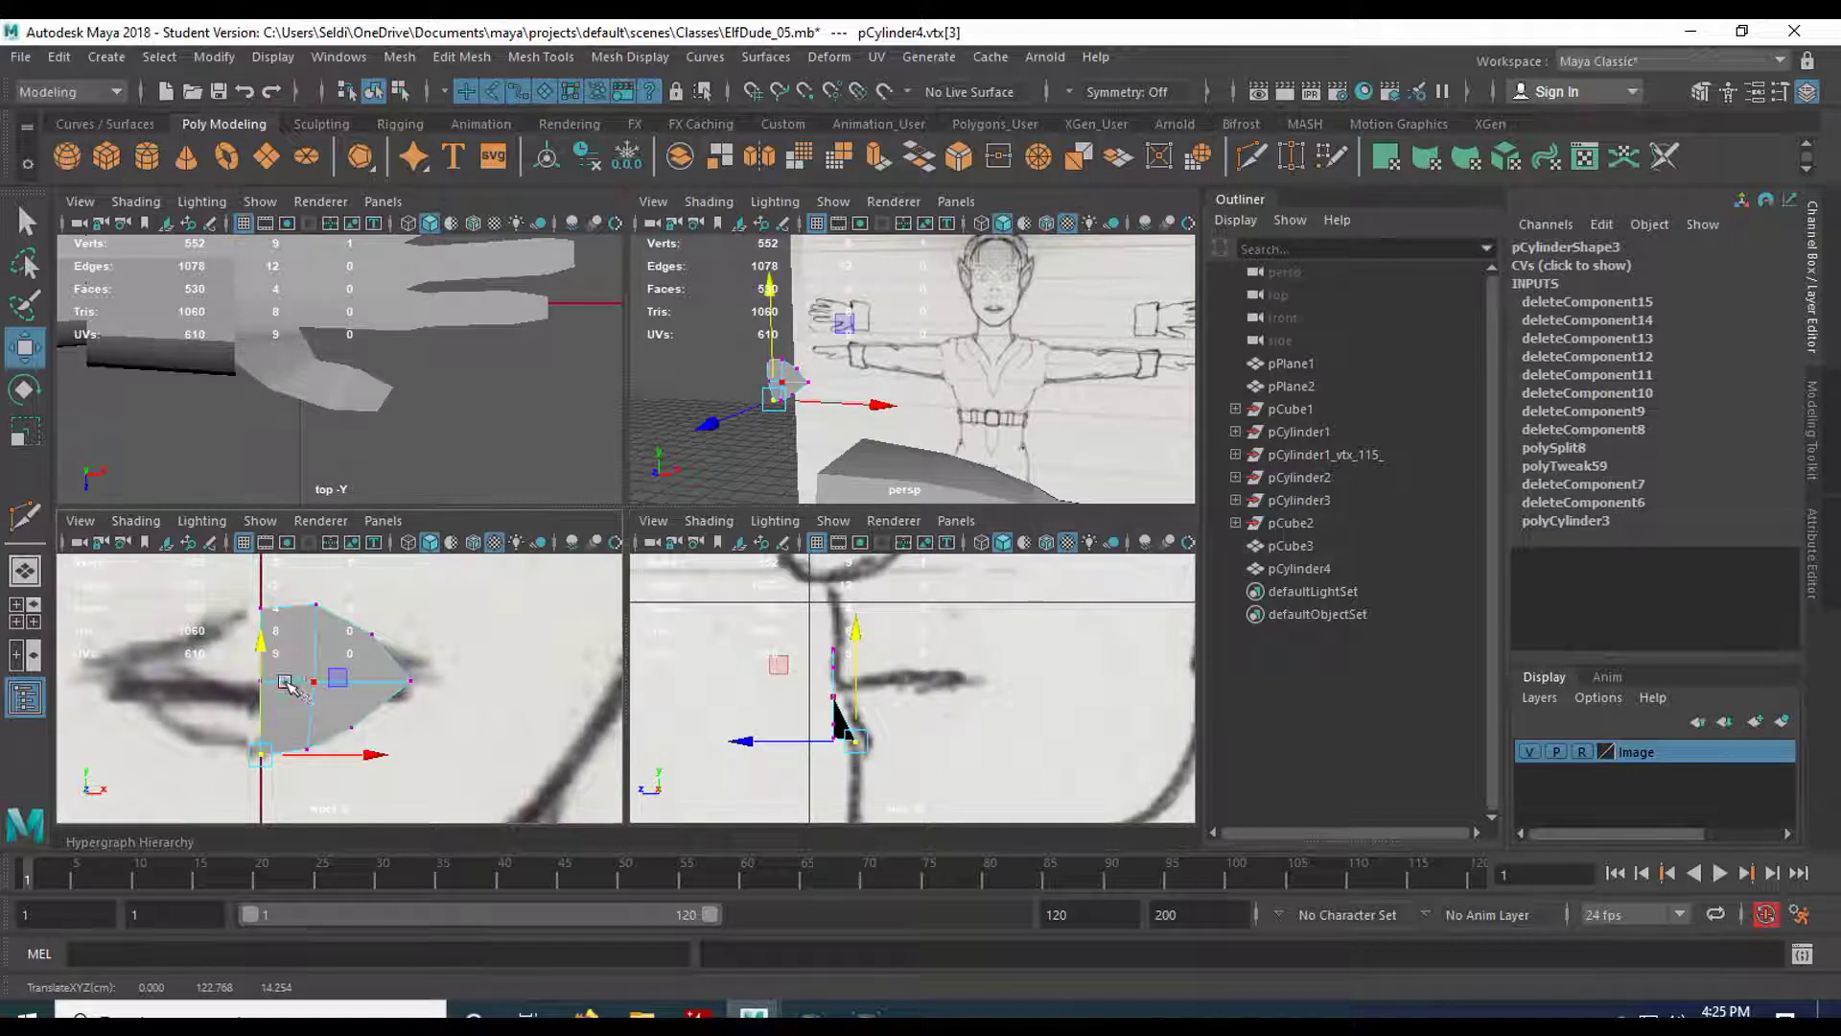
click(263, 682)
drag(728, 705, 736, 705)
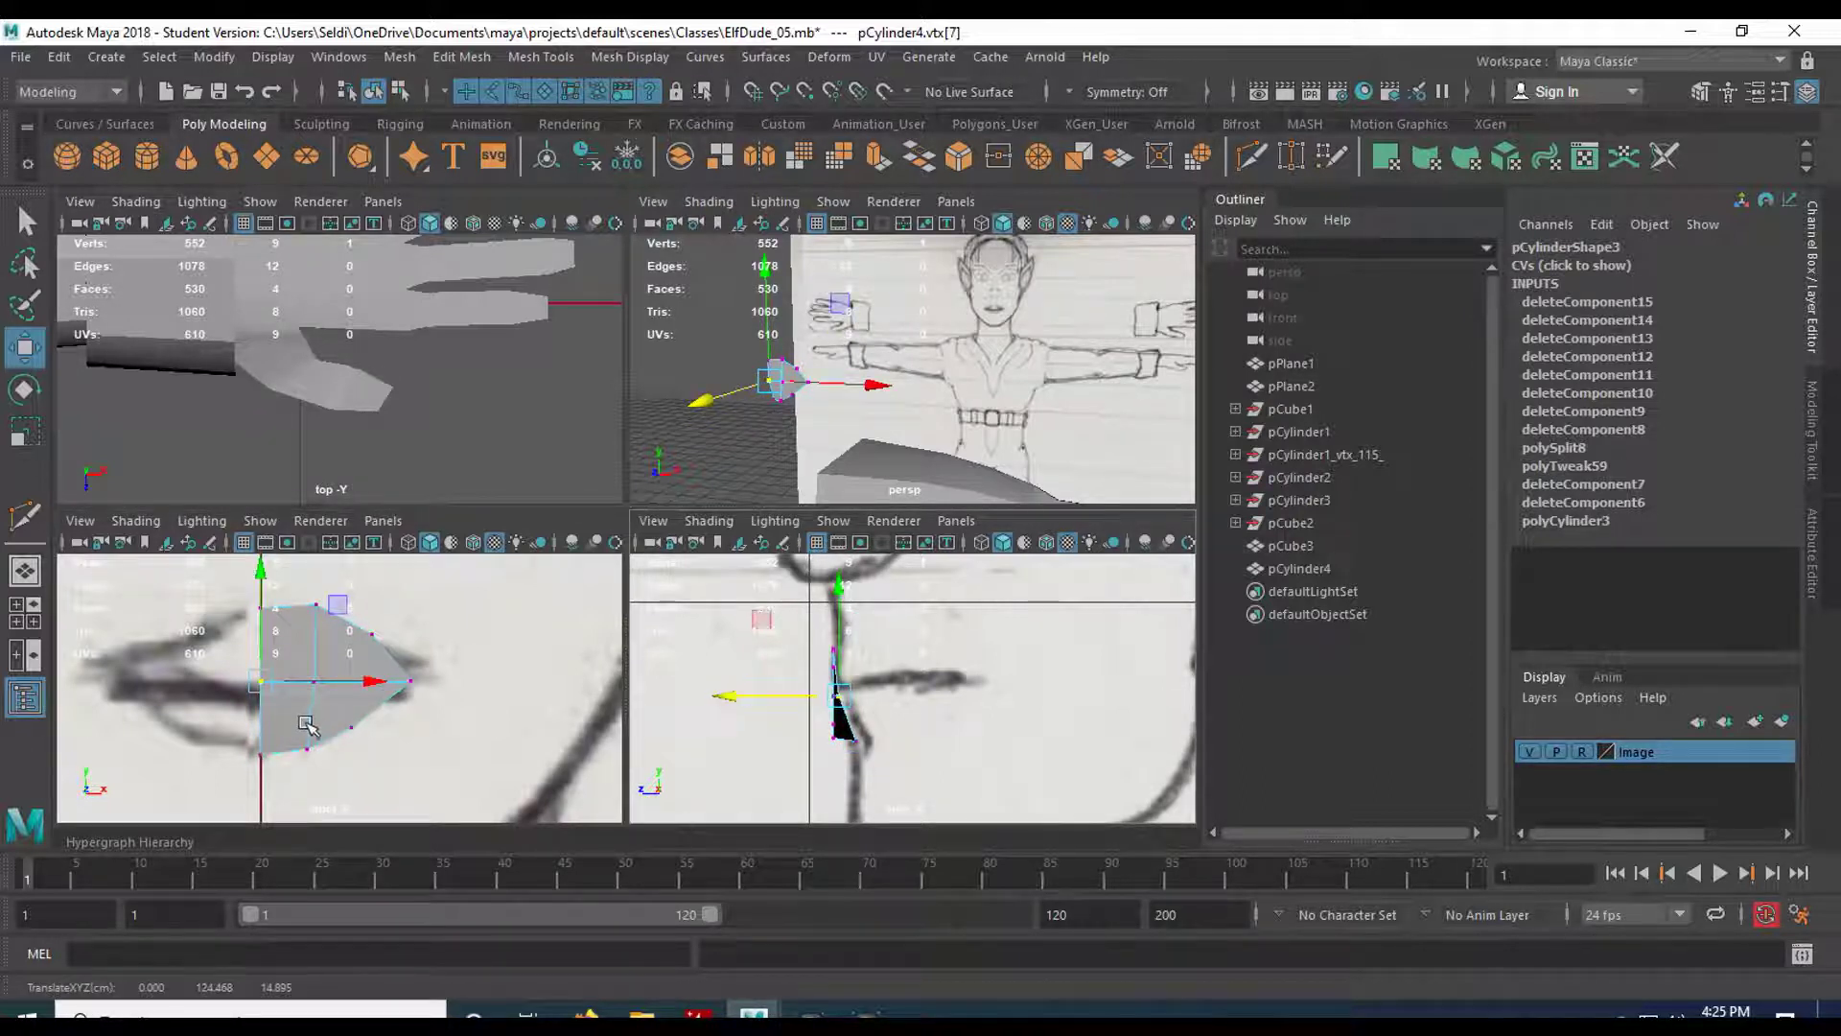
drag(297, 722, 326, 770)
drag(717, 739, 773, 737)
mouse_move(332, 710)
mouse_down()
mouse_move(399, 735)
mouse_move(344, 717)
mouse_up()
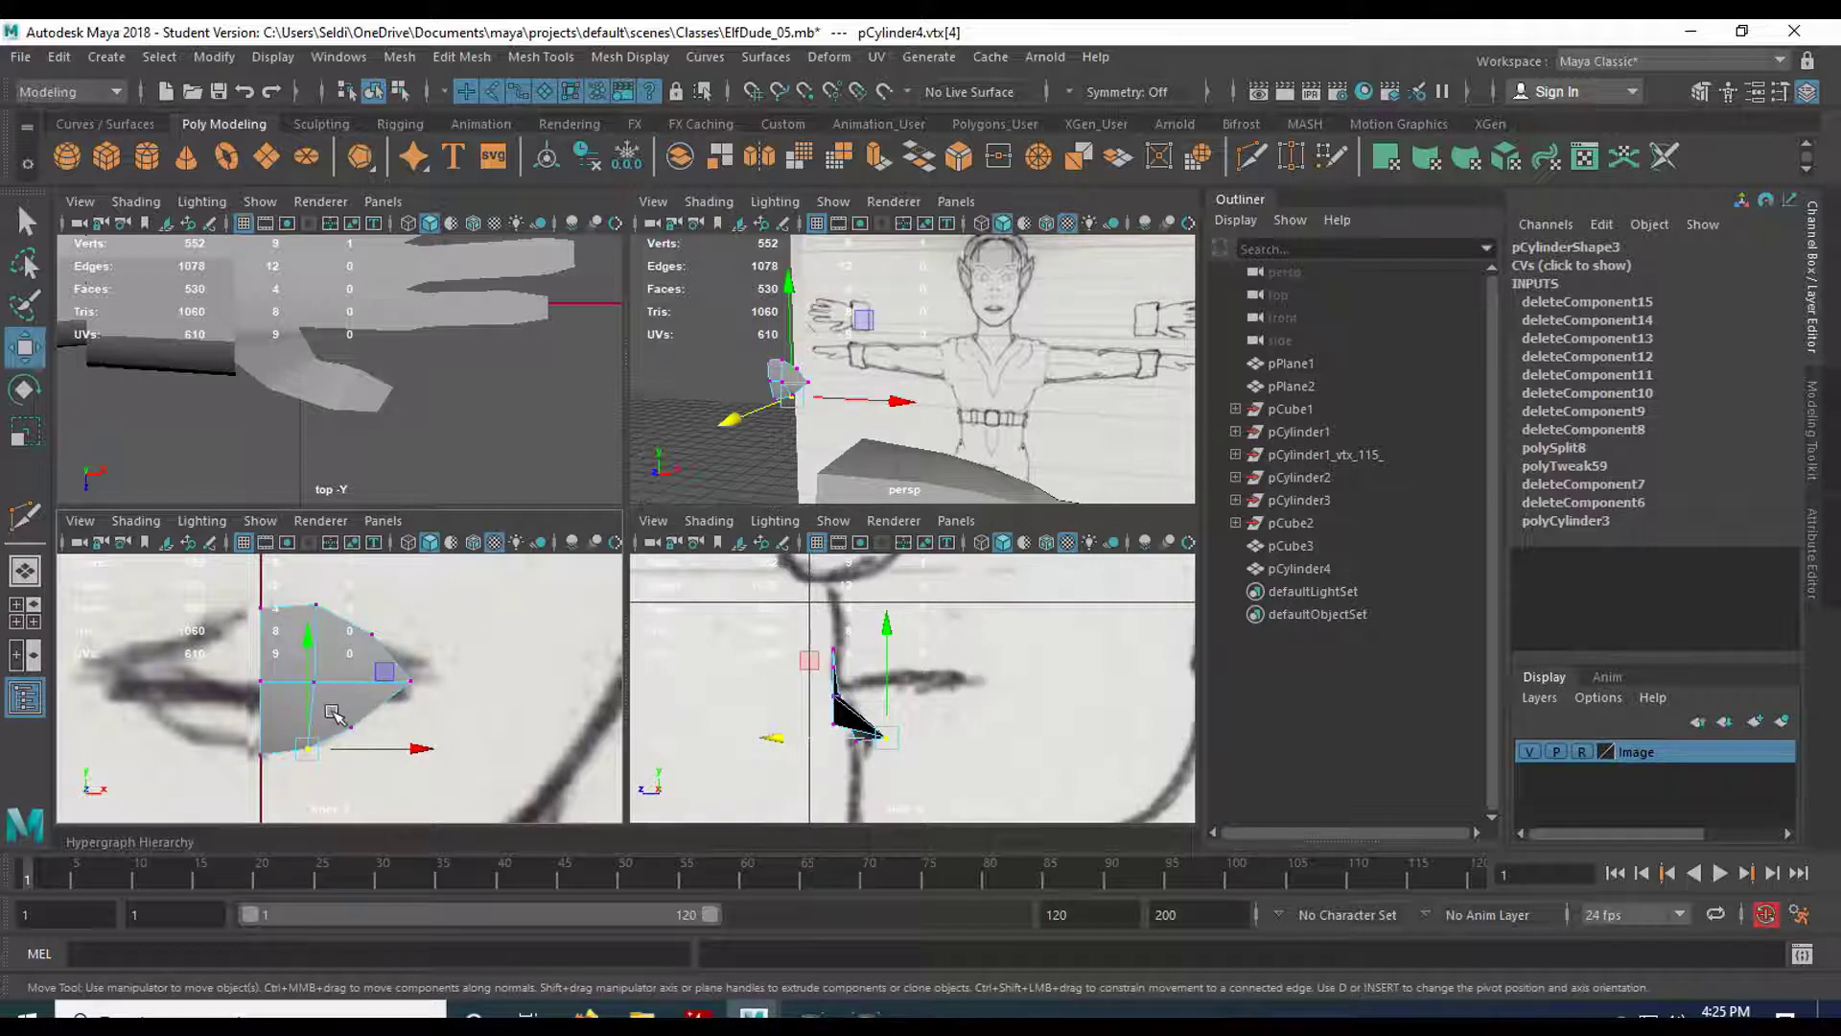
click(485, 726)
key(ctrl+z)
key(ctrl+z)
key(ctrl+z)
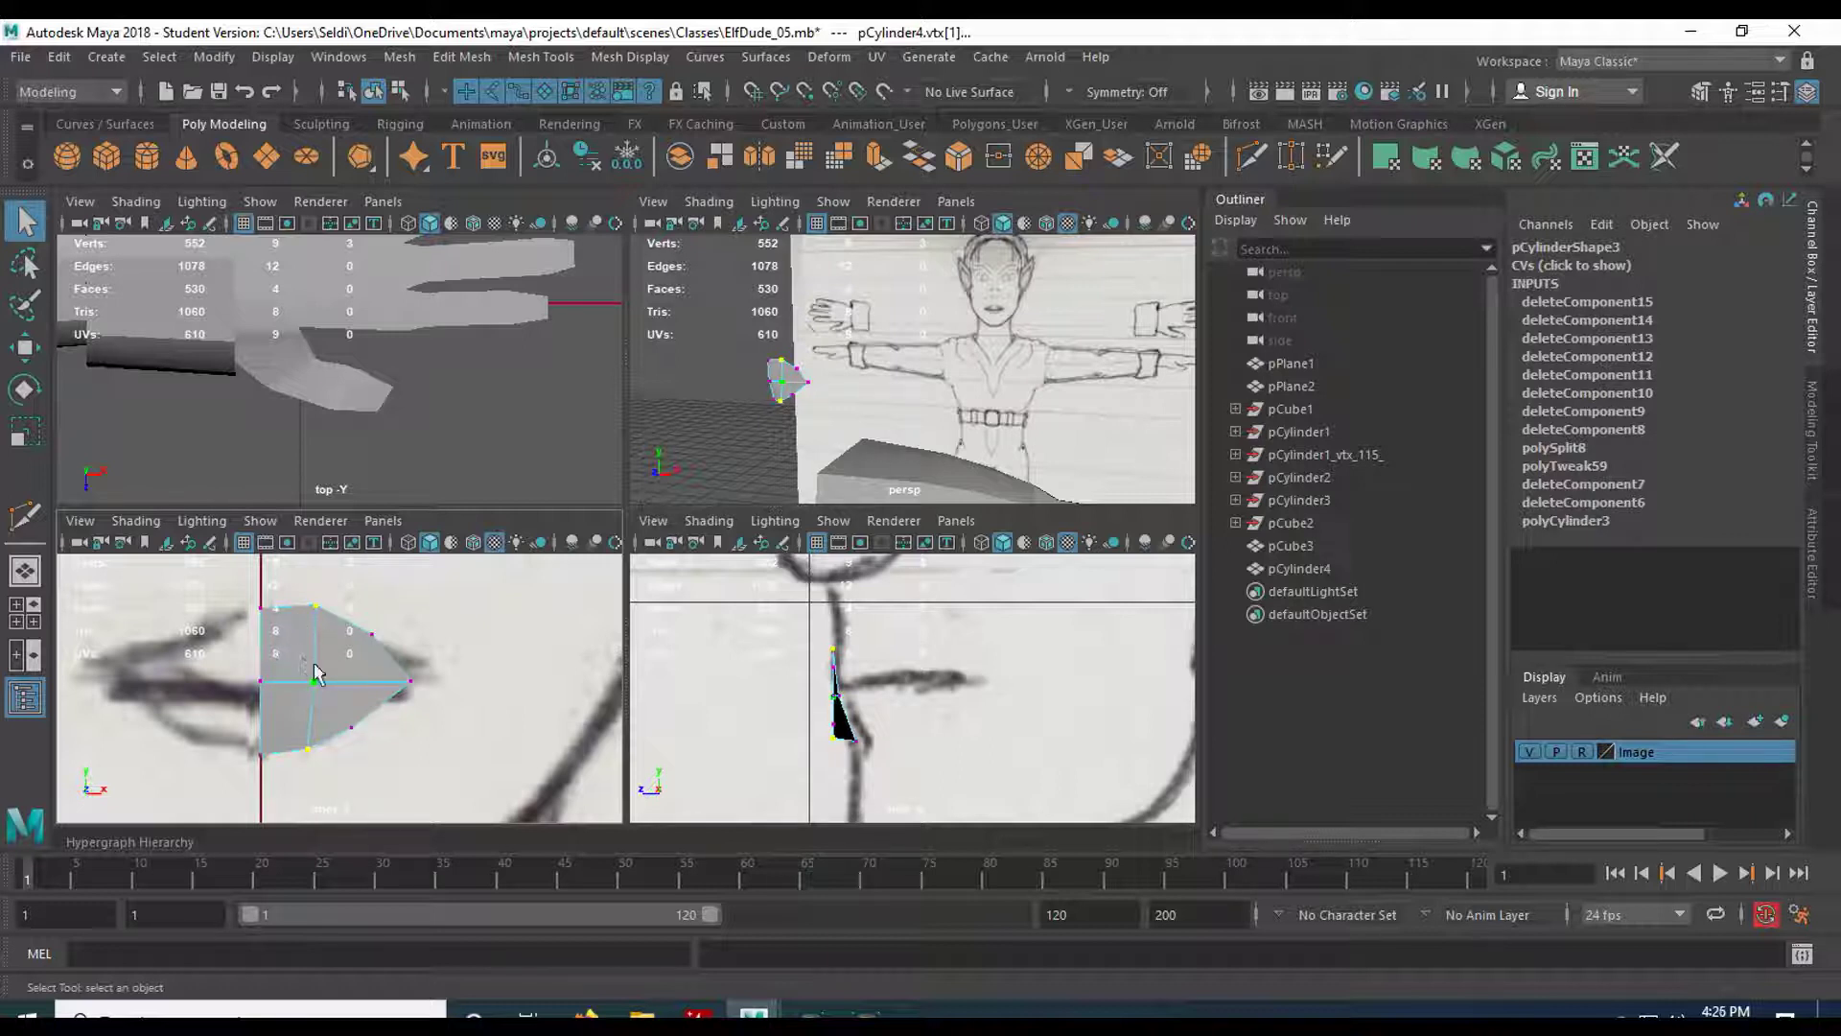
Shift the vertical cut's three vertices slightly inward to about X 1.11 and back to about Z 14.38.
key(w)
drag(411, 675, 408, 675)
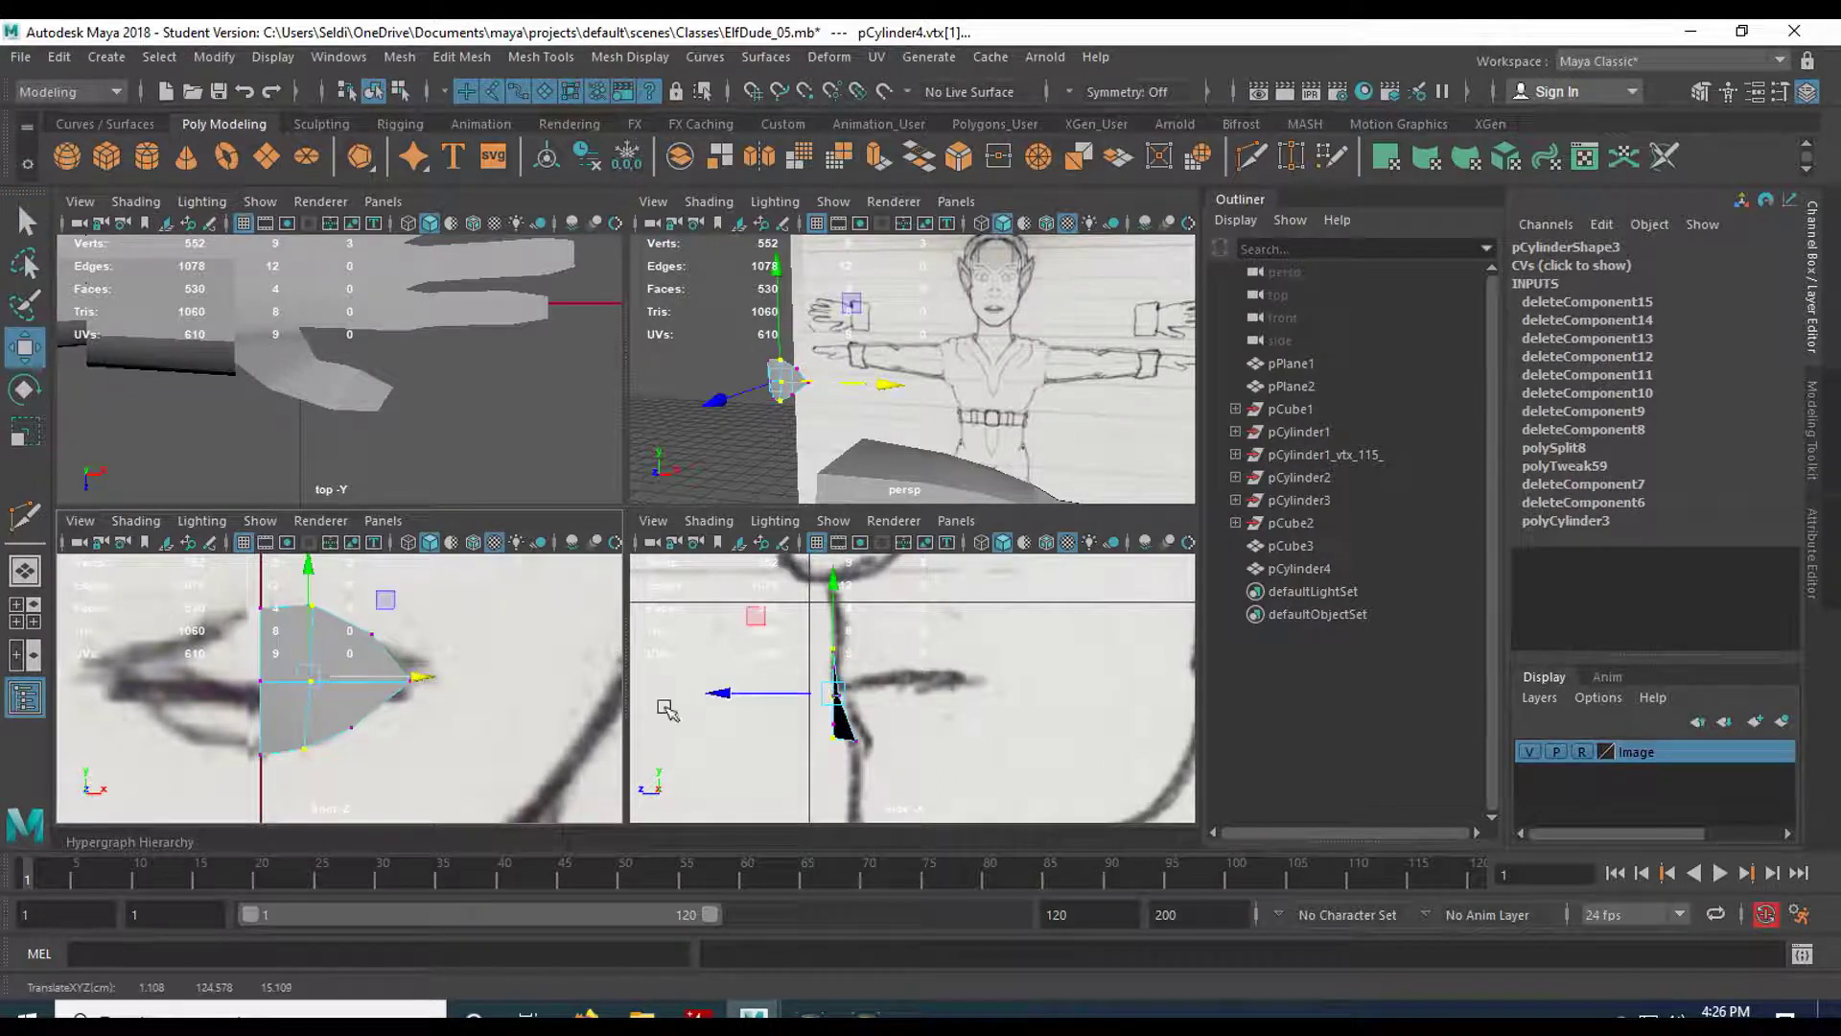
drag(747, 694, 741, 694)
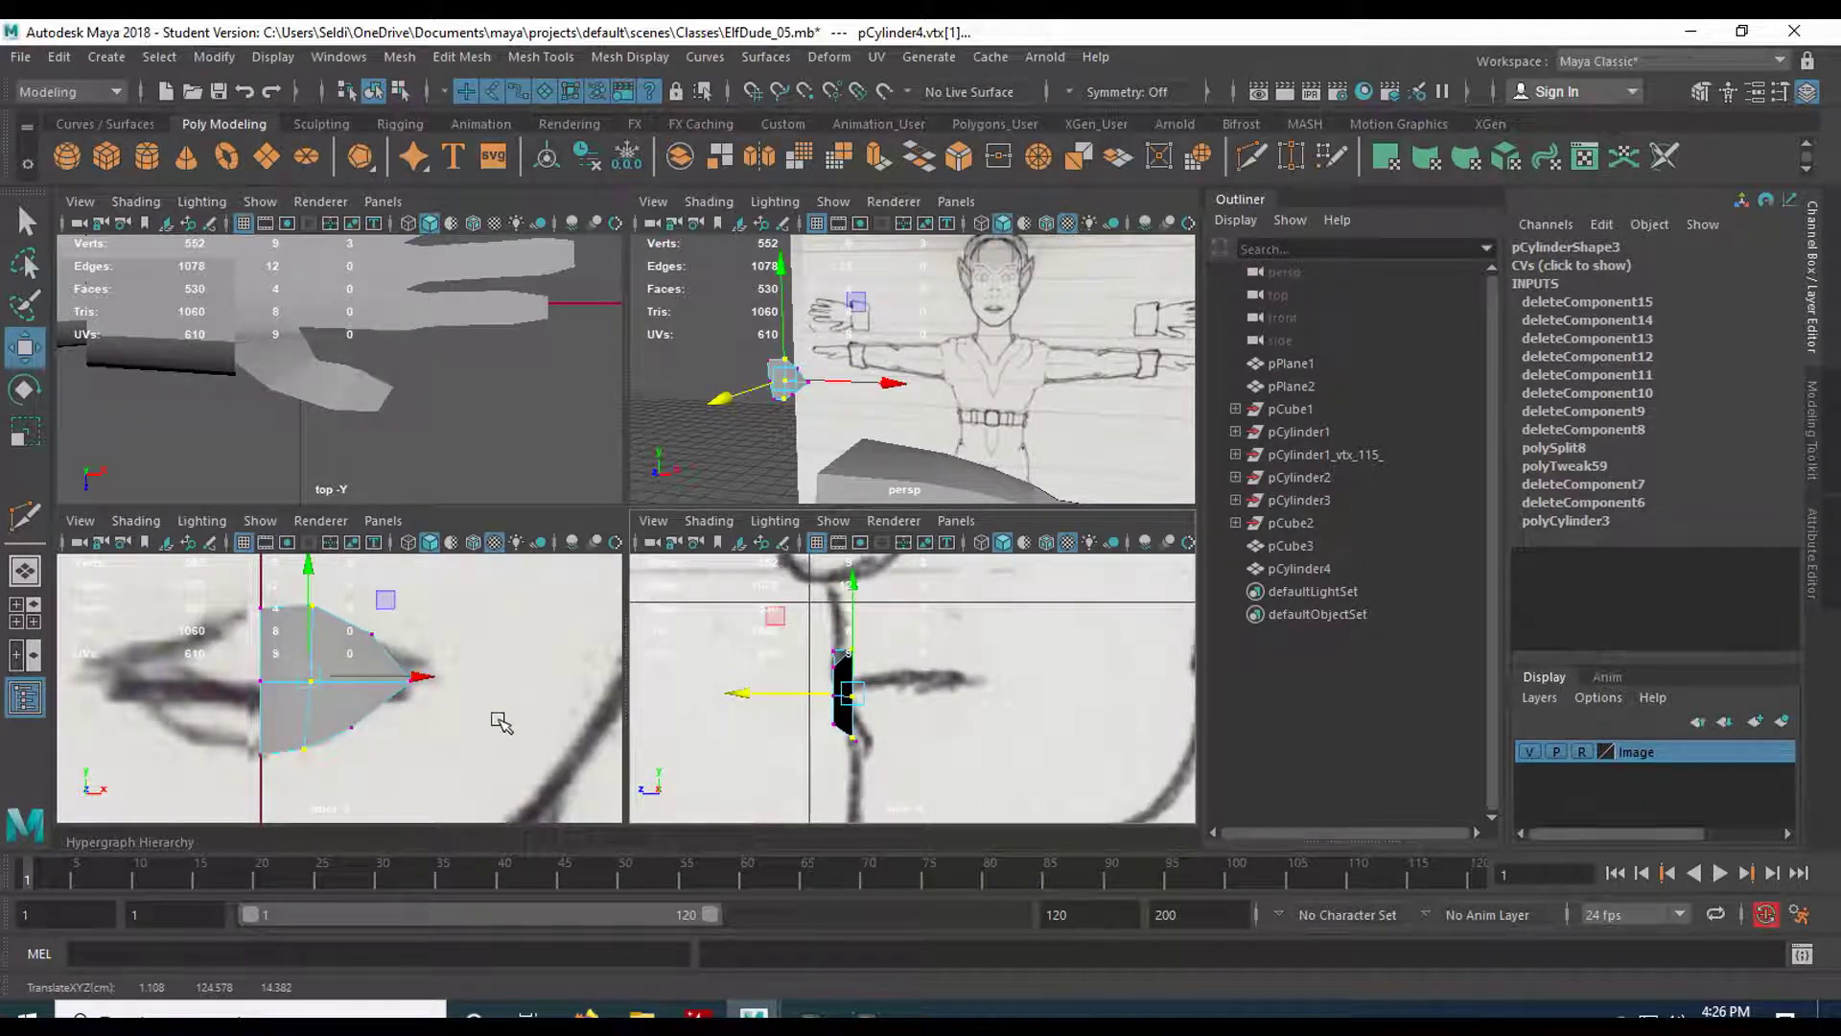
Push the three outer vertices back in the side view, setting the mouth corner vertex deepest along the drawn lip line.
drag(494, 600, 329, 784)
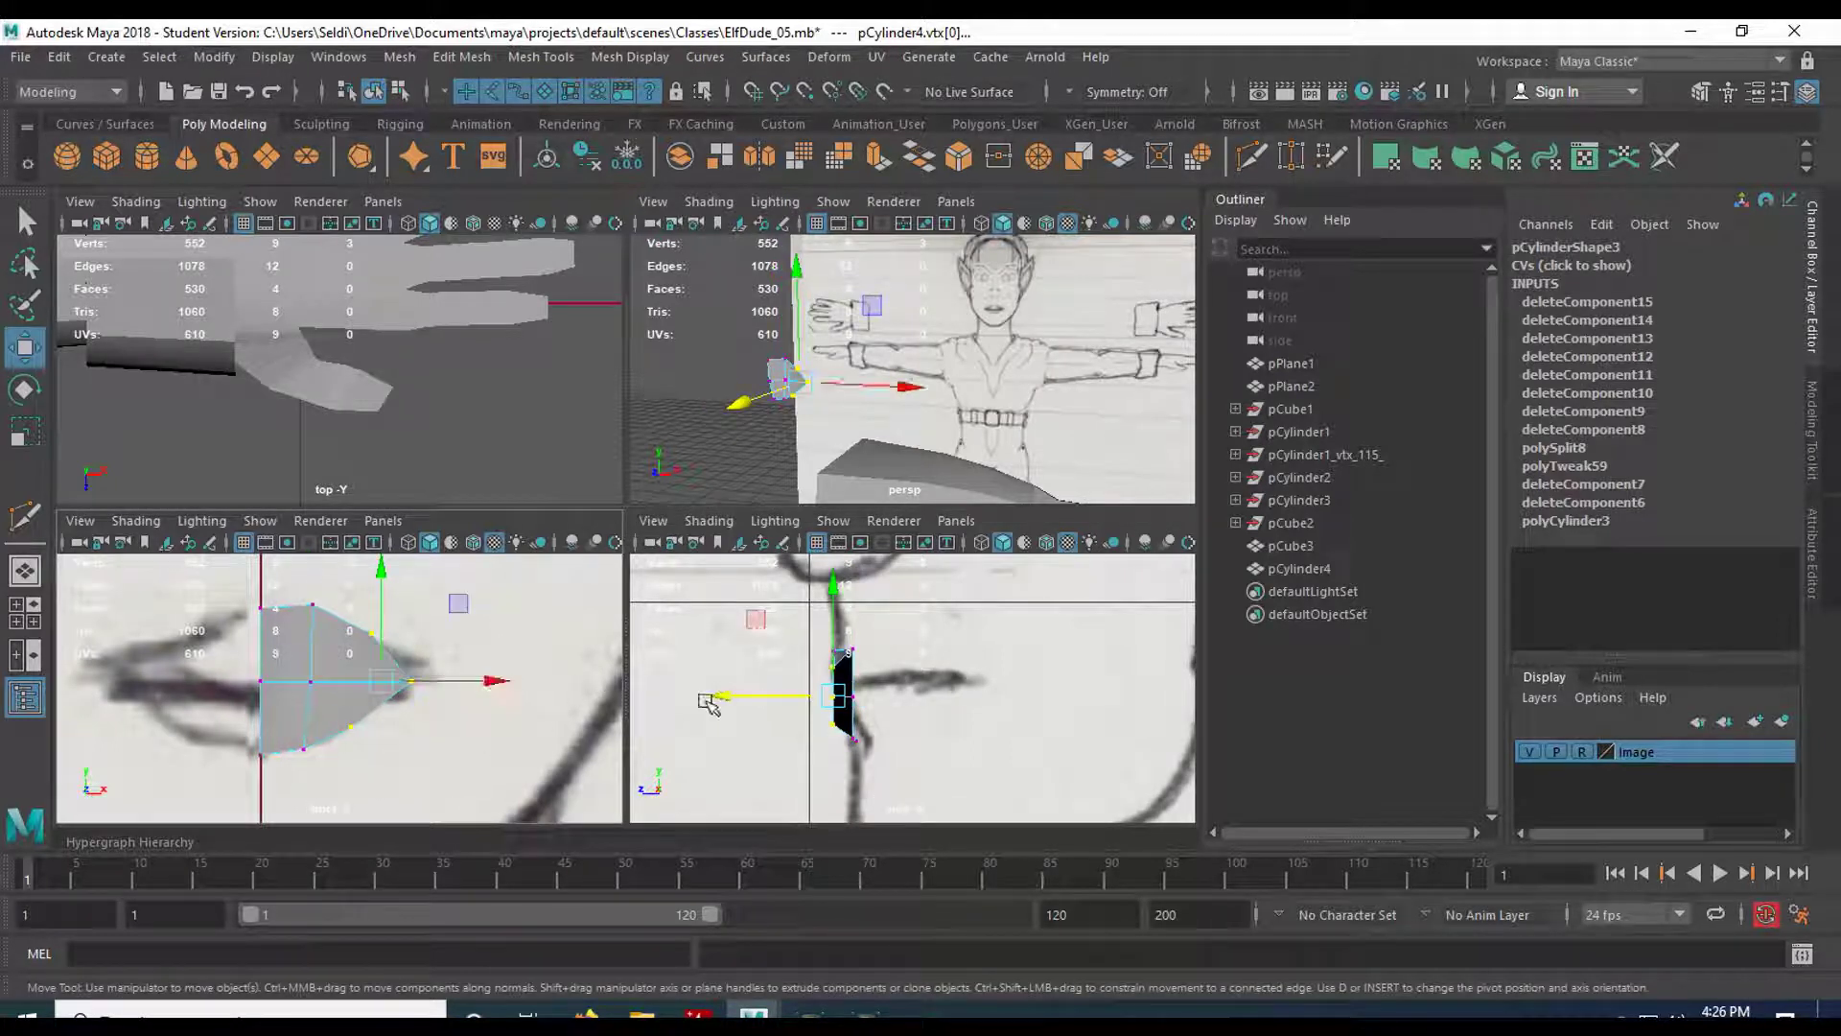
drag(711, 697, 817, 699)
click(962, 703)
click(923, 697)
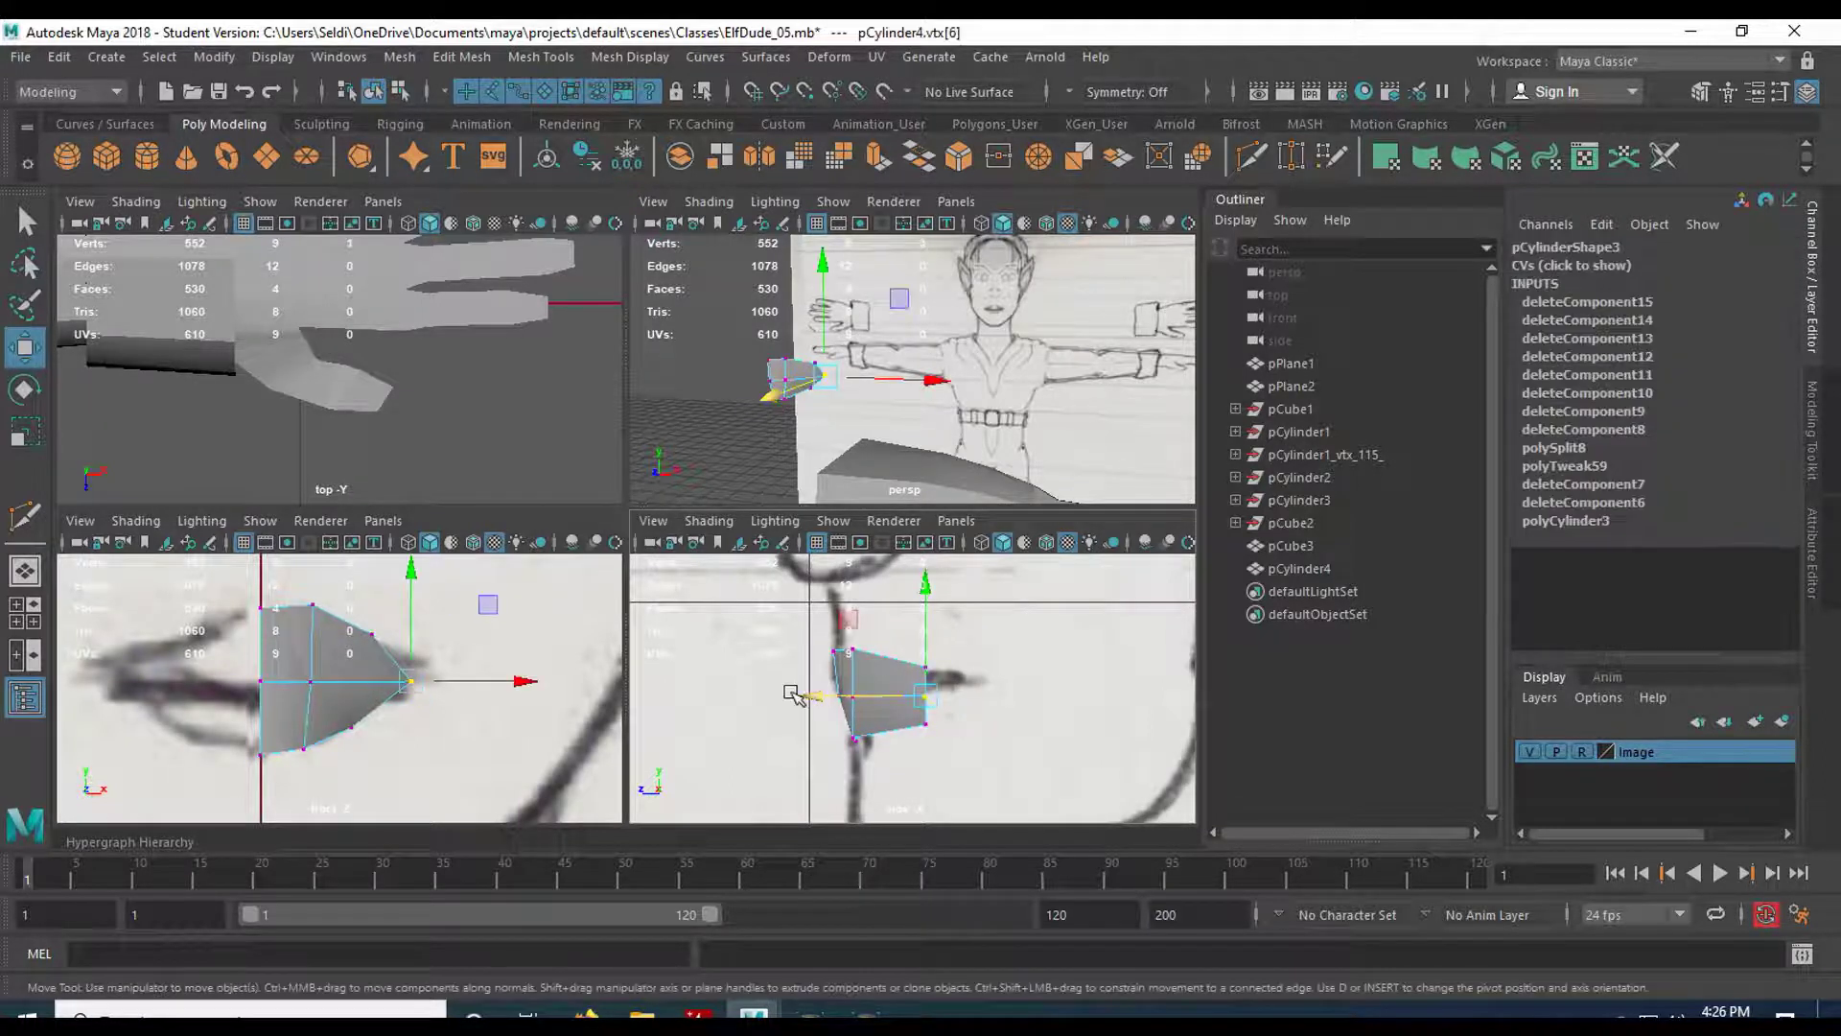
click(822, 694)
drag(822, 694, 868, 693)
Return the mouth mesh to object mode and raise the transparency of its lambert1 material so the reference shows through.
right_drag(896, 670, 985, 326)
right_drag(924, 683, 905, 930)
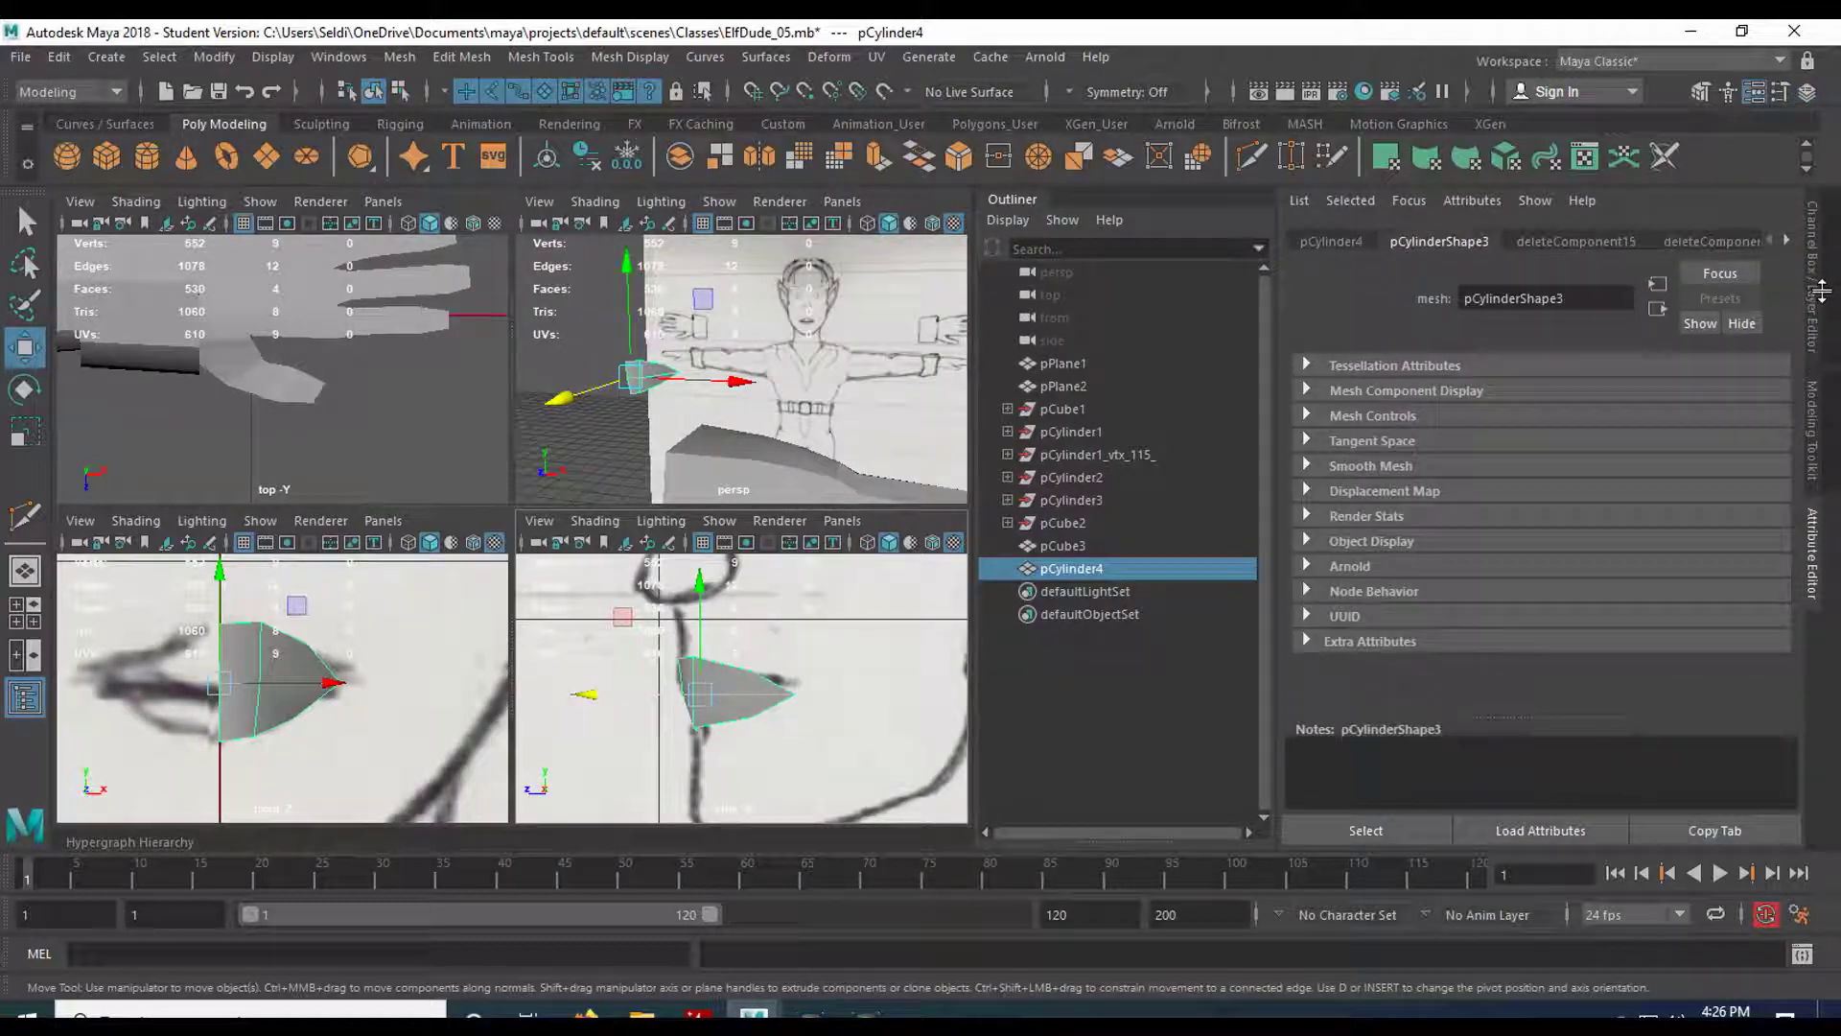
right_drag(738, 692, 758, 916)
right_drag(729, 686, 722, 908)
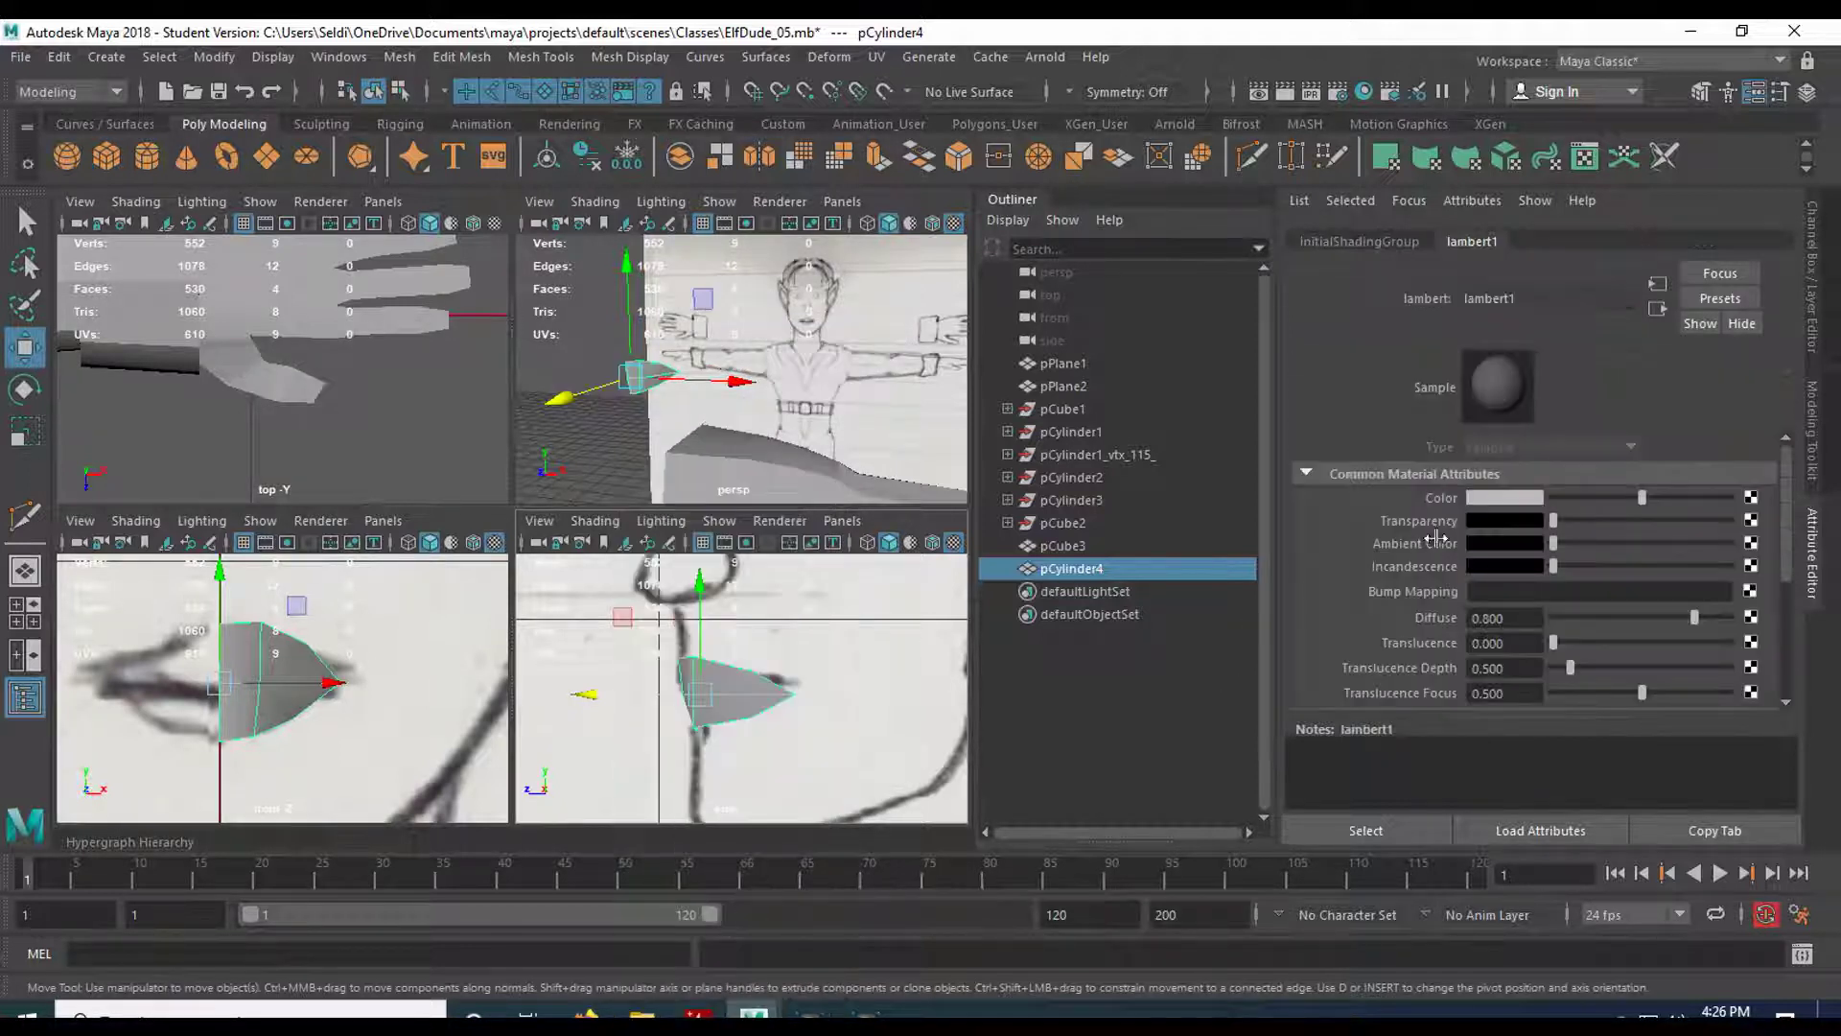
drag(1553, 519, 1654, 519)
Raise the mouth corner vertex toward the drawn lip corner and shift the two rim vertices beside it slightly forward.
key(space)
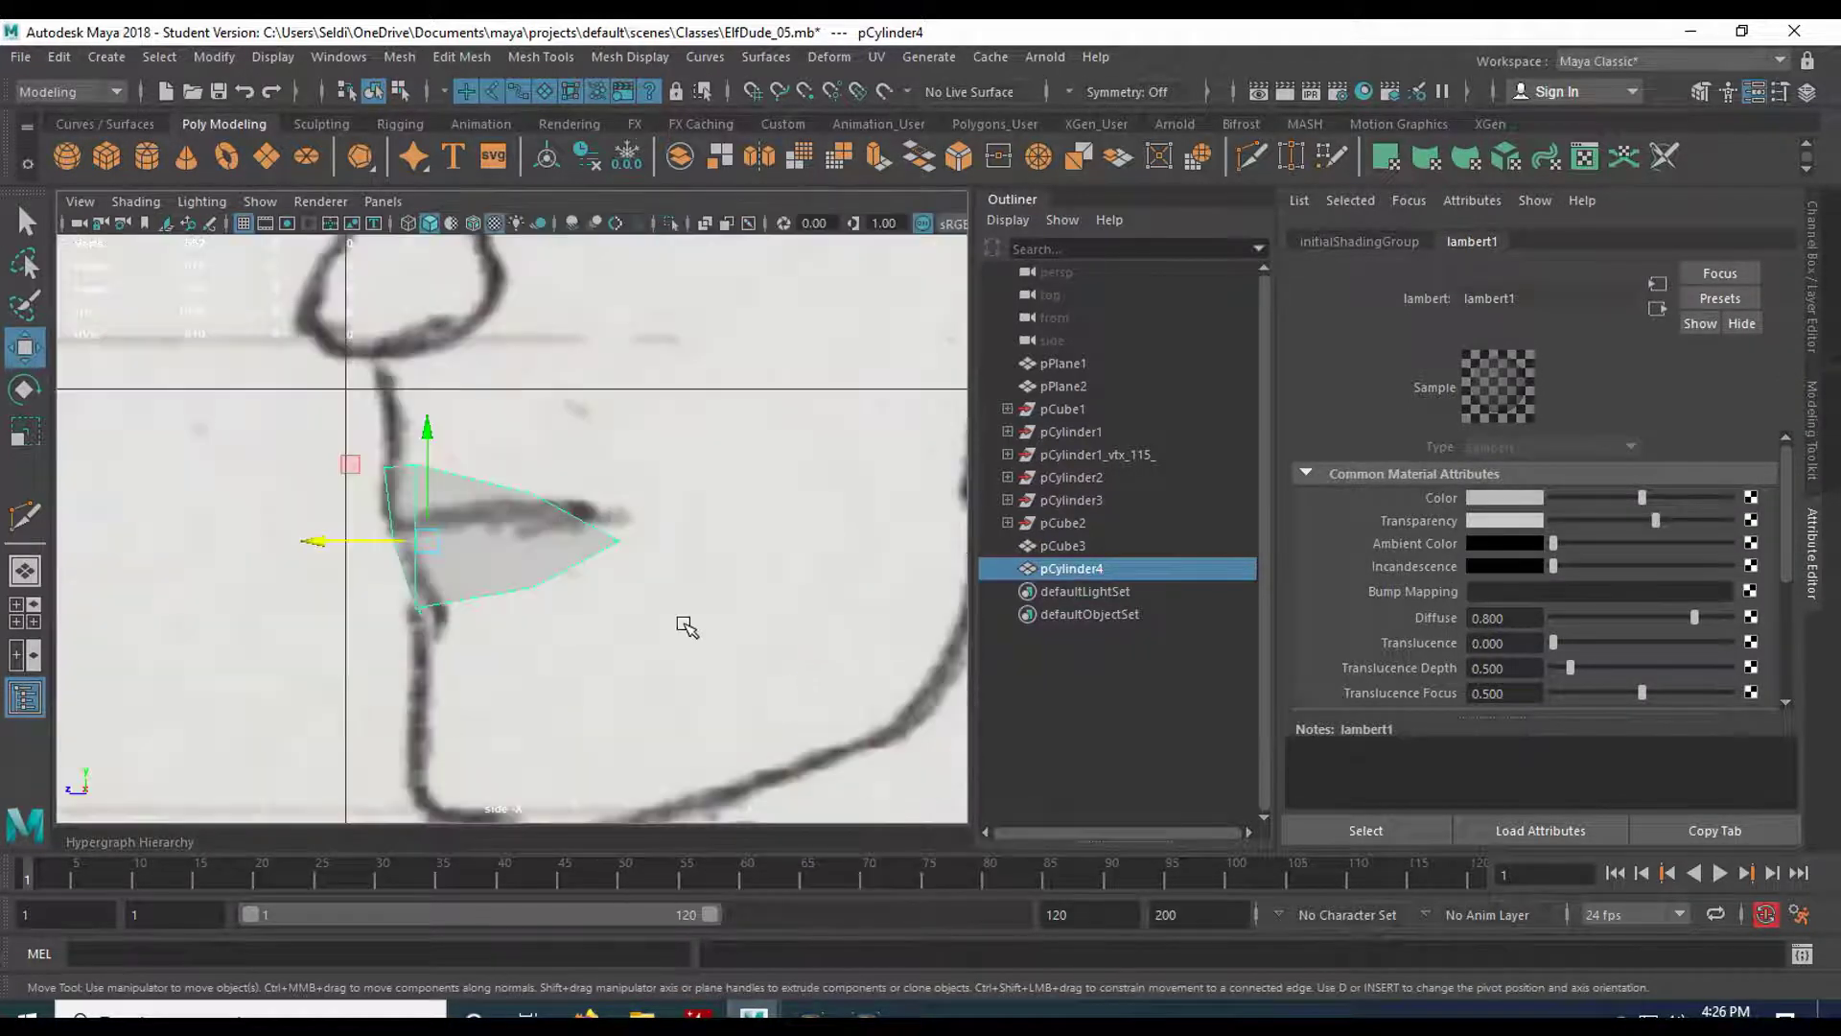
scroll(688, 628, up, 3)
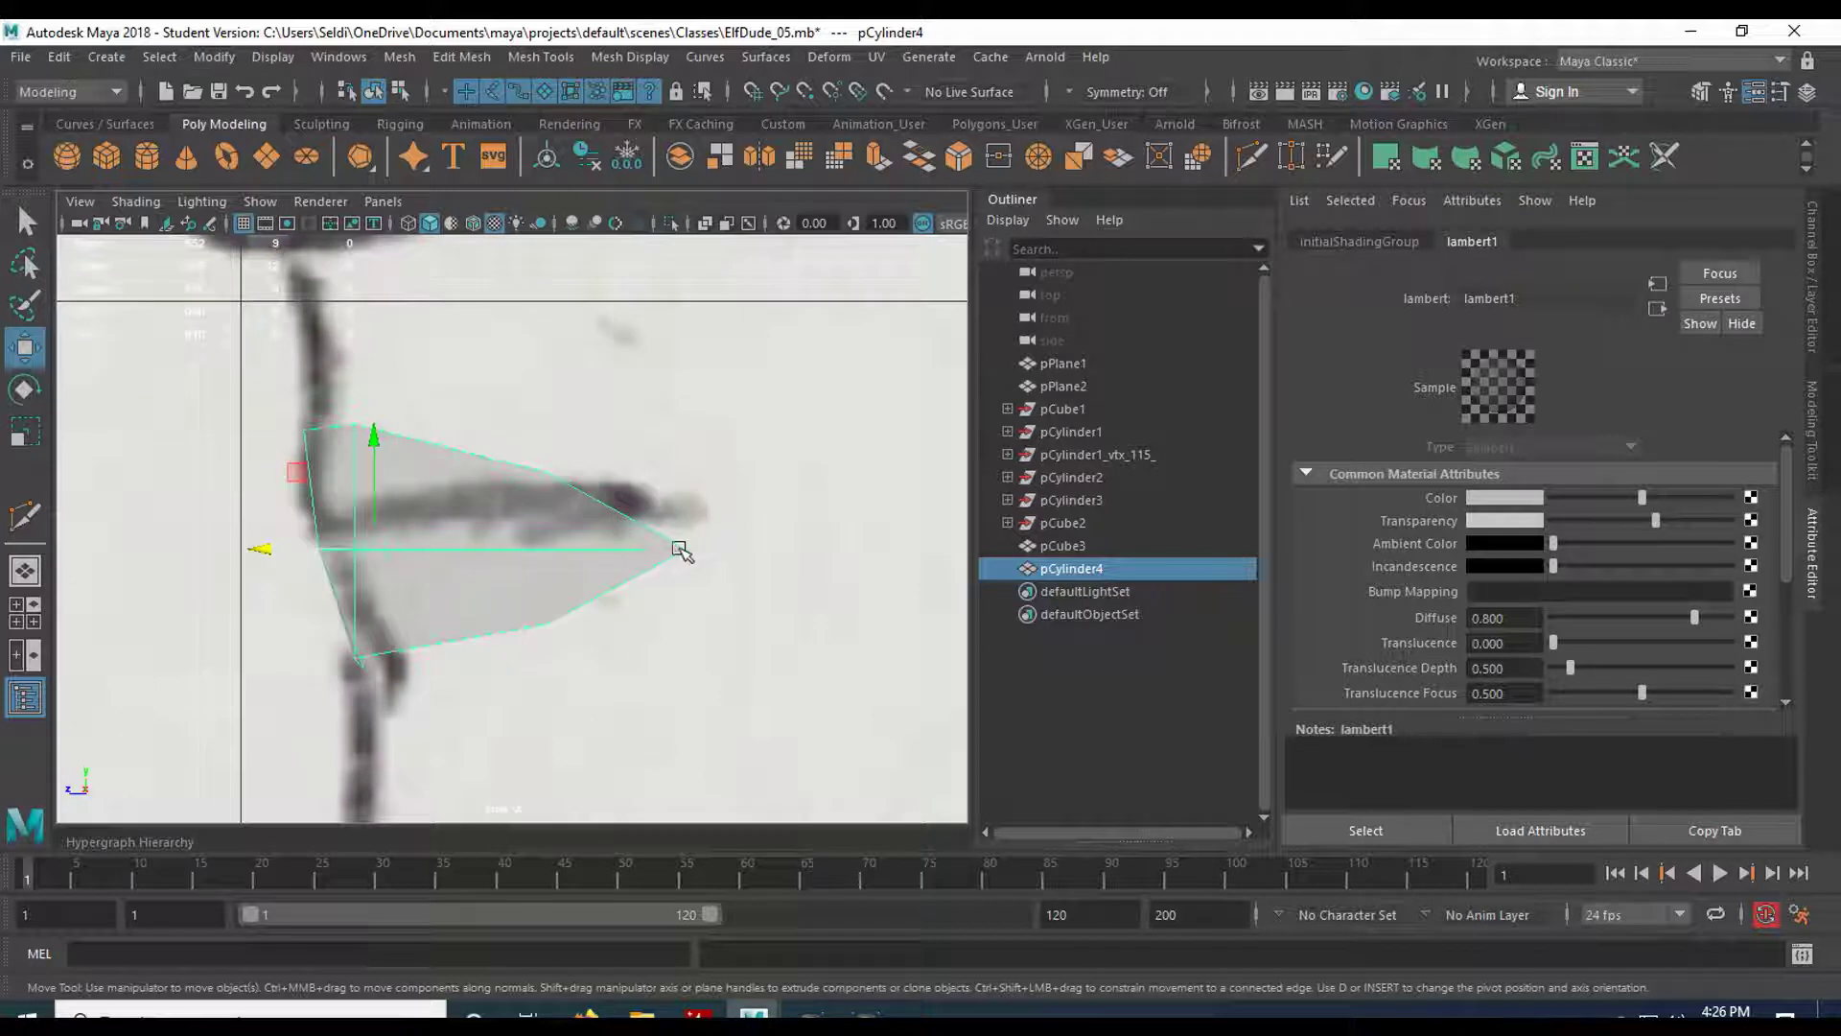
right_drag(609, 531, 504, 367)
key(space)
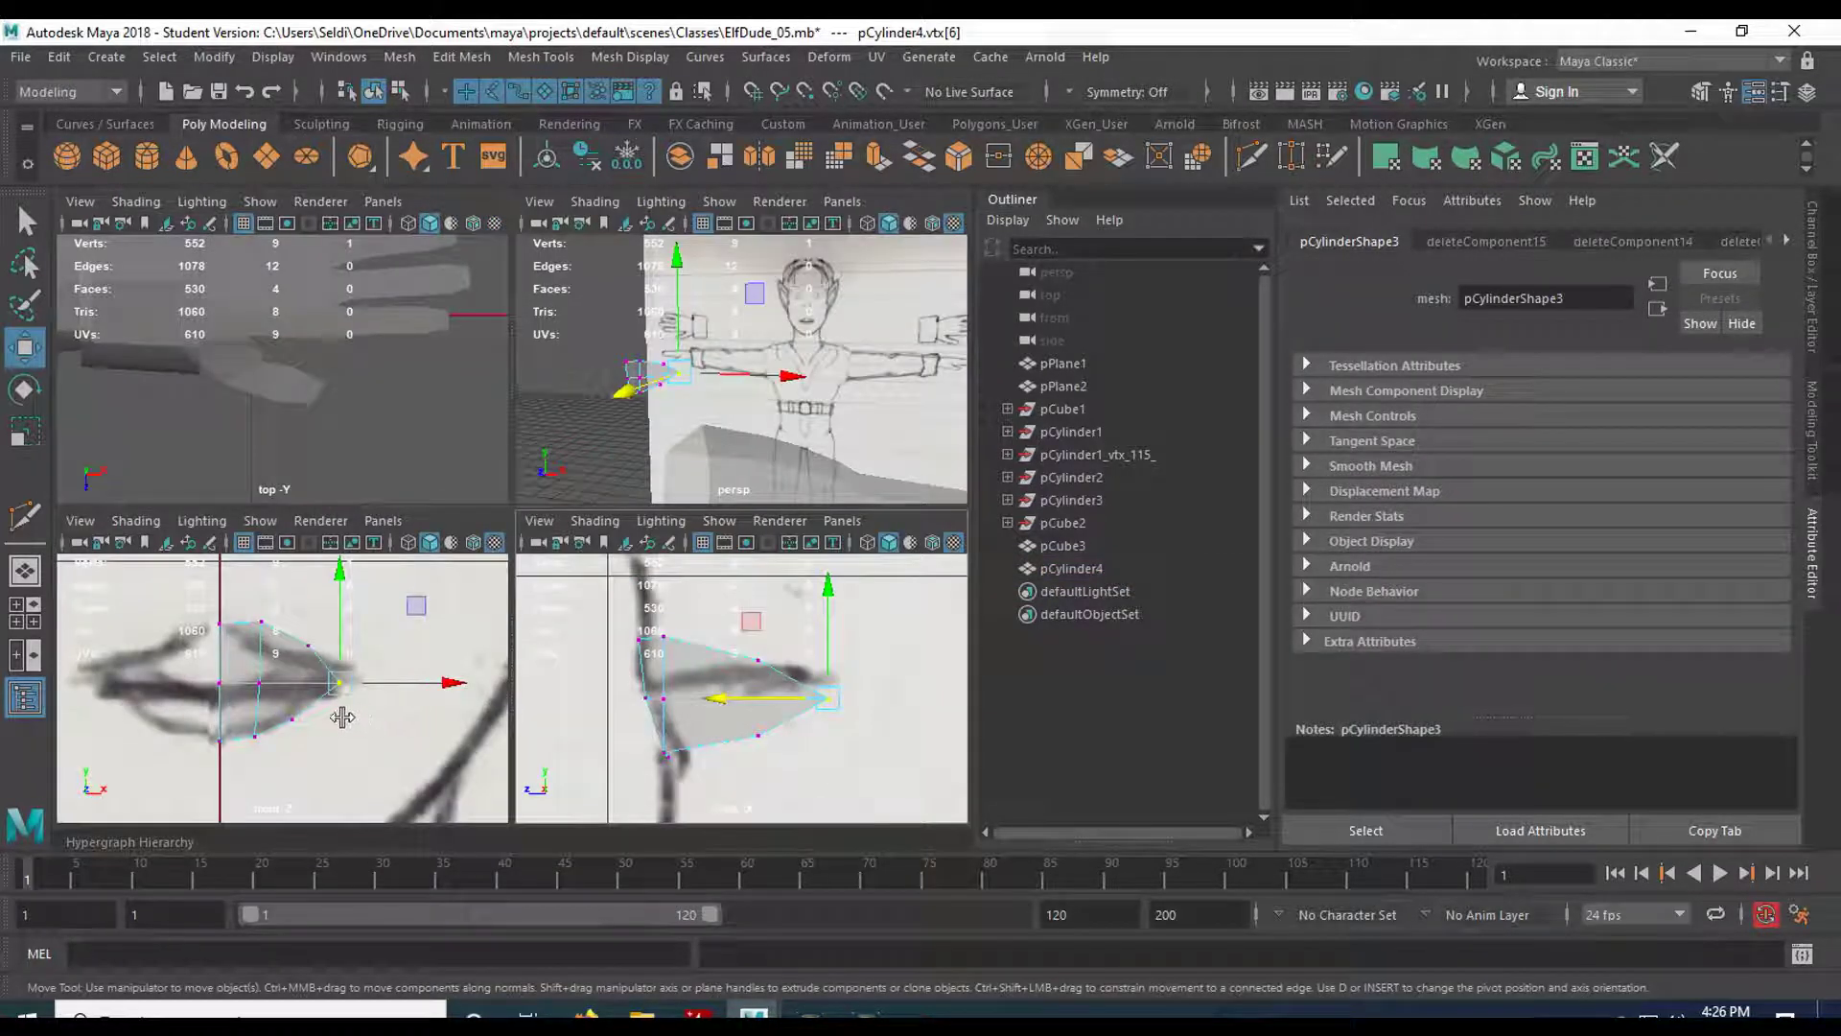
scroll(324, 701, up, 4)
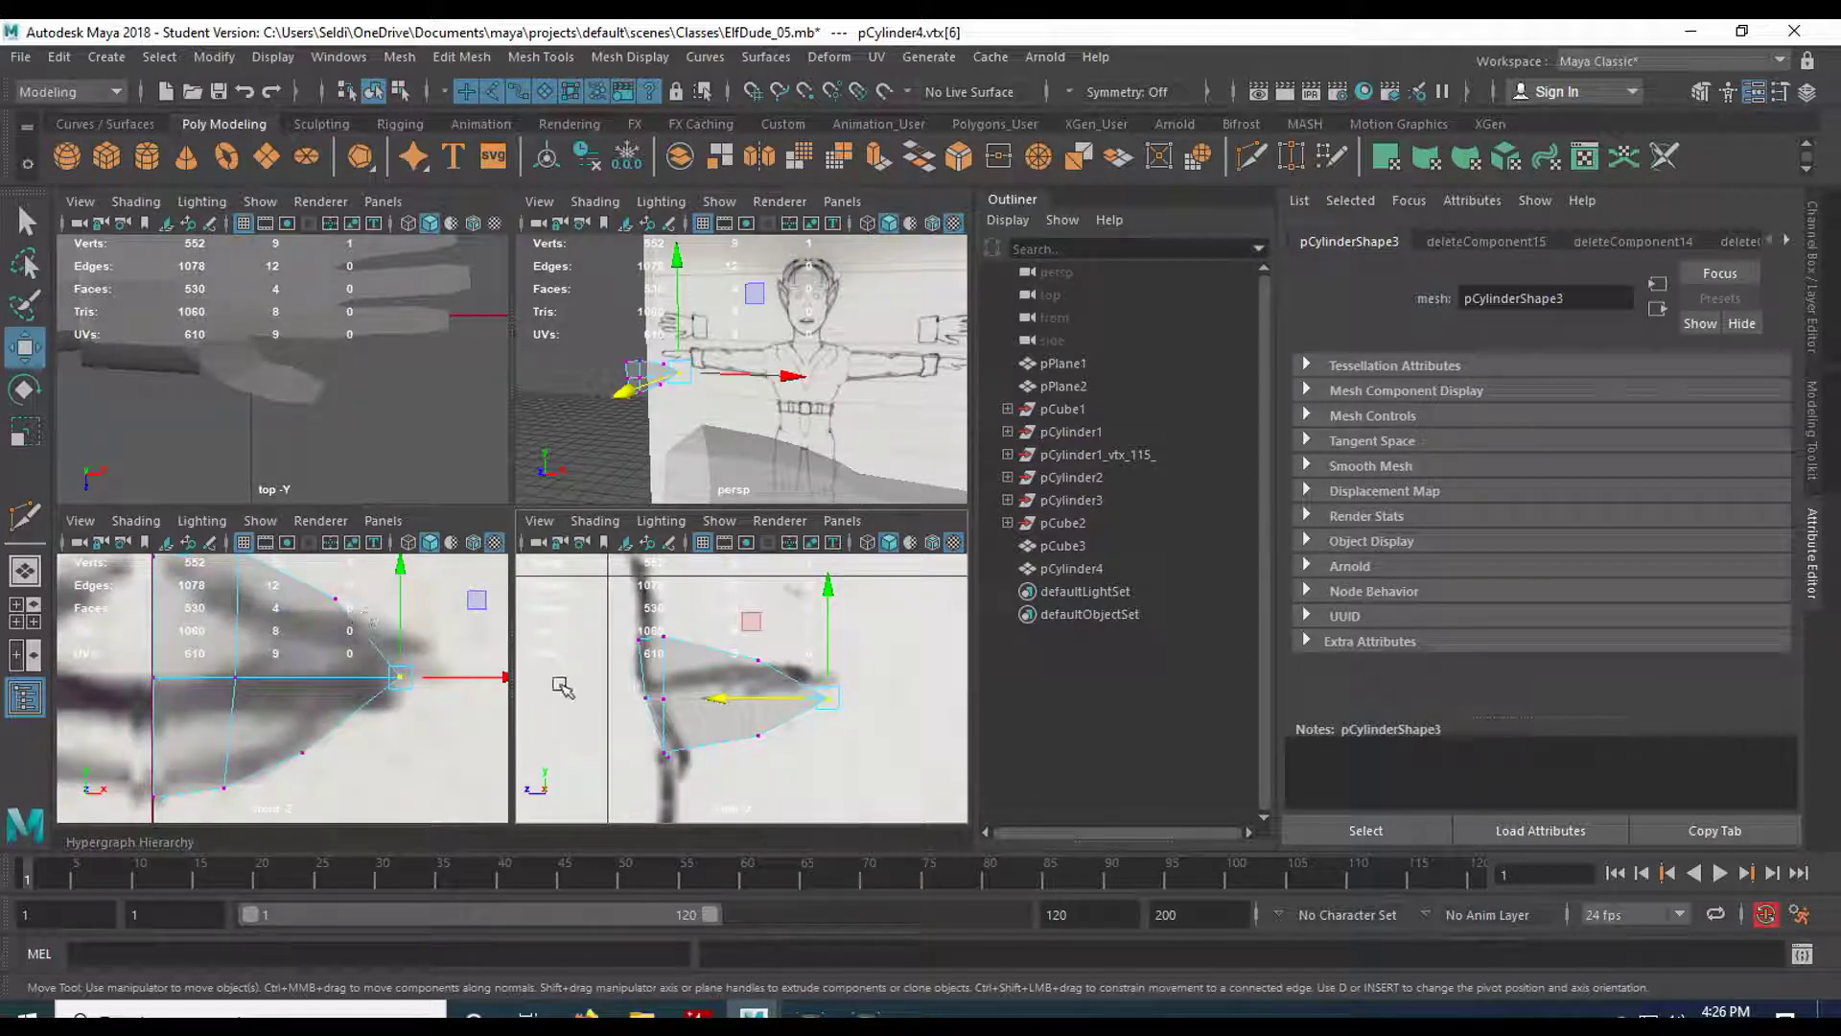
drag(822, 636, 789, 770)
drag(663, 698, 654, 698)
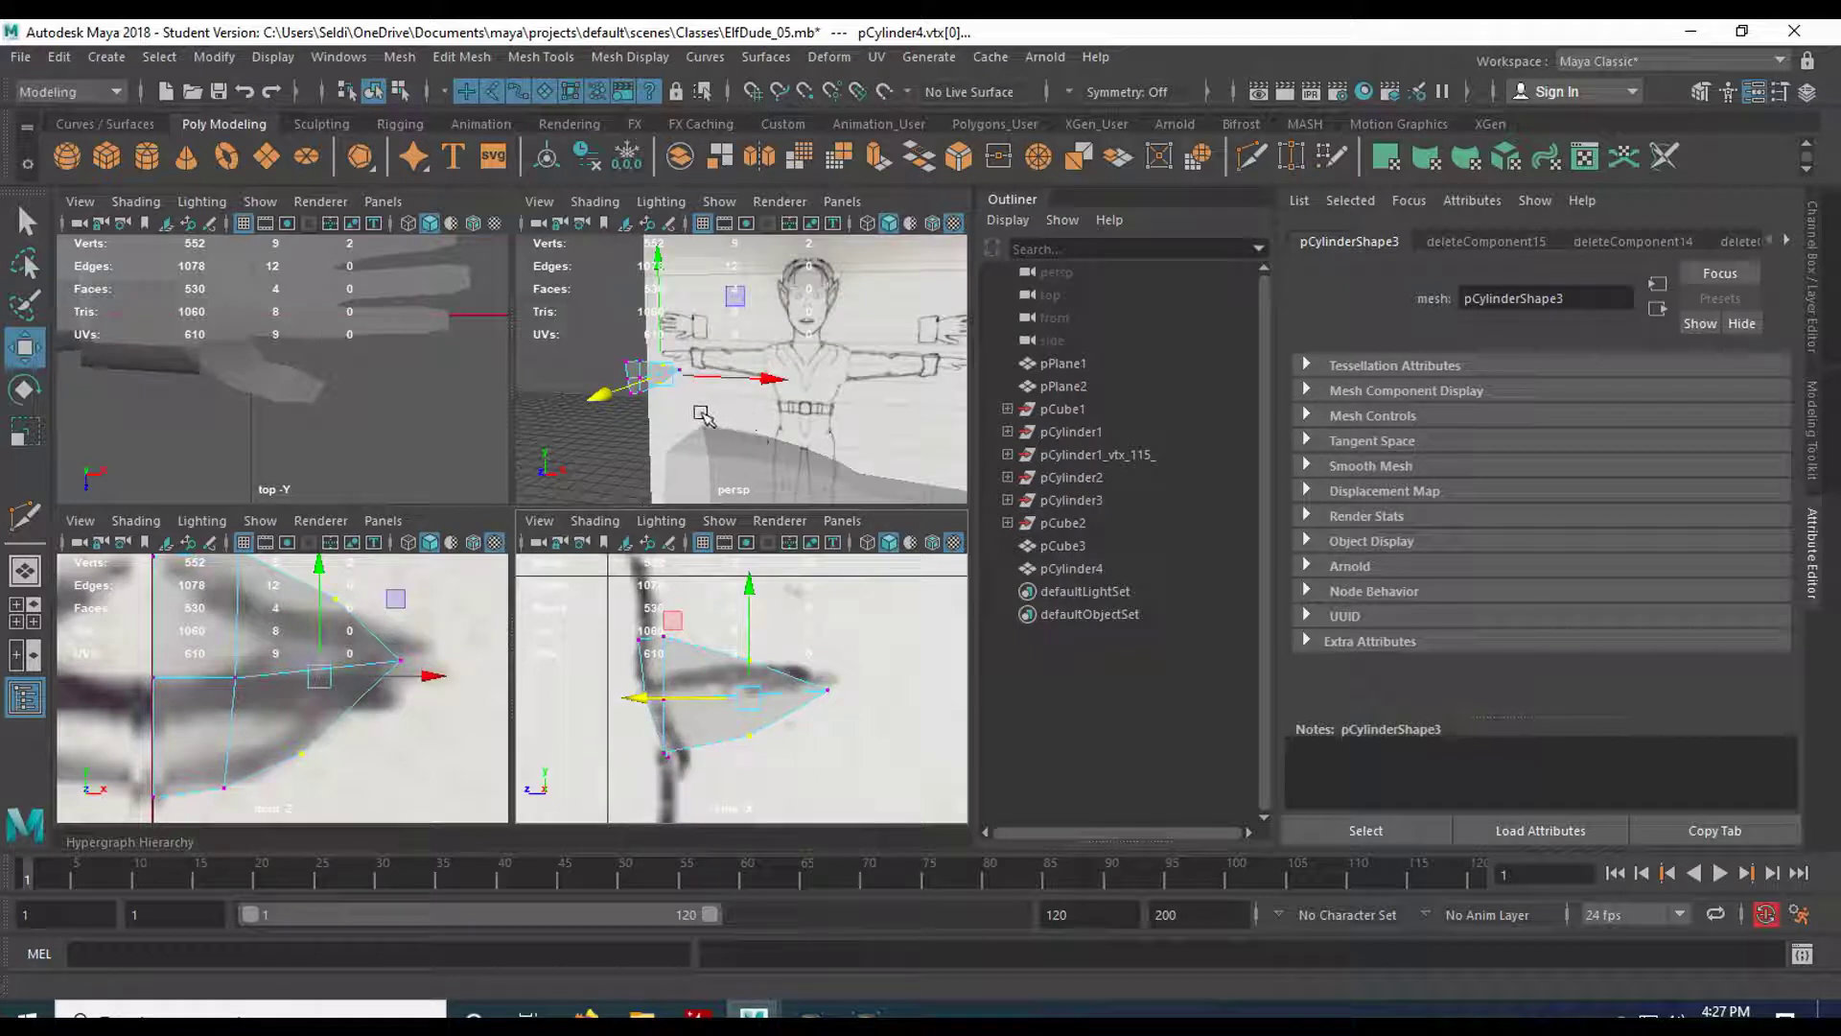
Examine the mouth mesh's depth and curvature from several angles in the perspective view.
scroll(652, 441, up, 4)
alt+middle_drag(652, 442, 874, 498)
alt+right_drag(853, 467, 848, 384)
alt+drag(848, 407, 618, 426)
alt+middle_drag(614, 424, 813, 423)
alt+drag(815, 425, 707, 419)
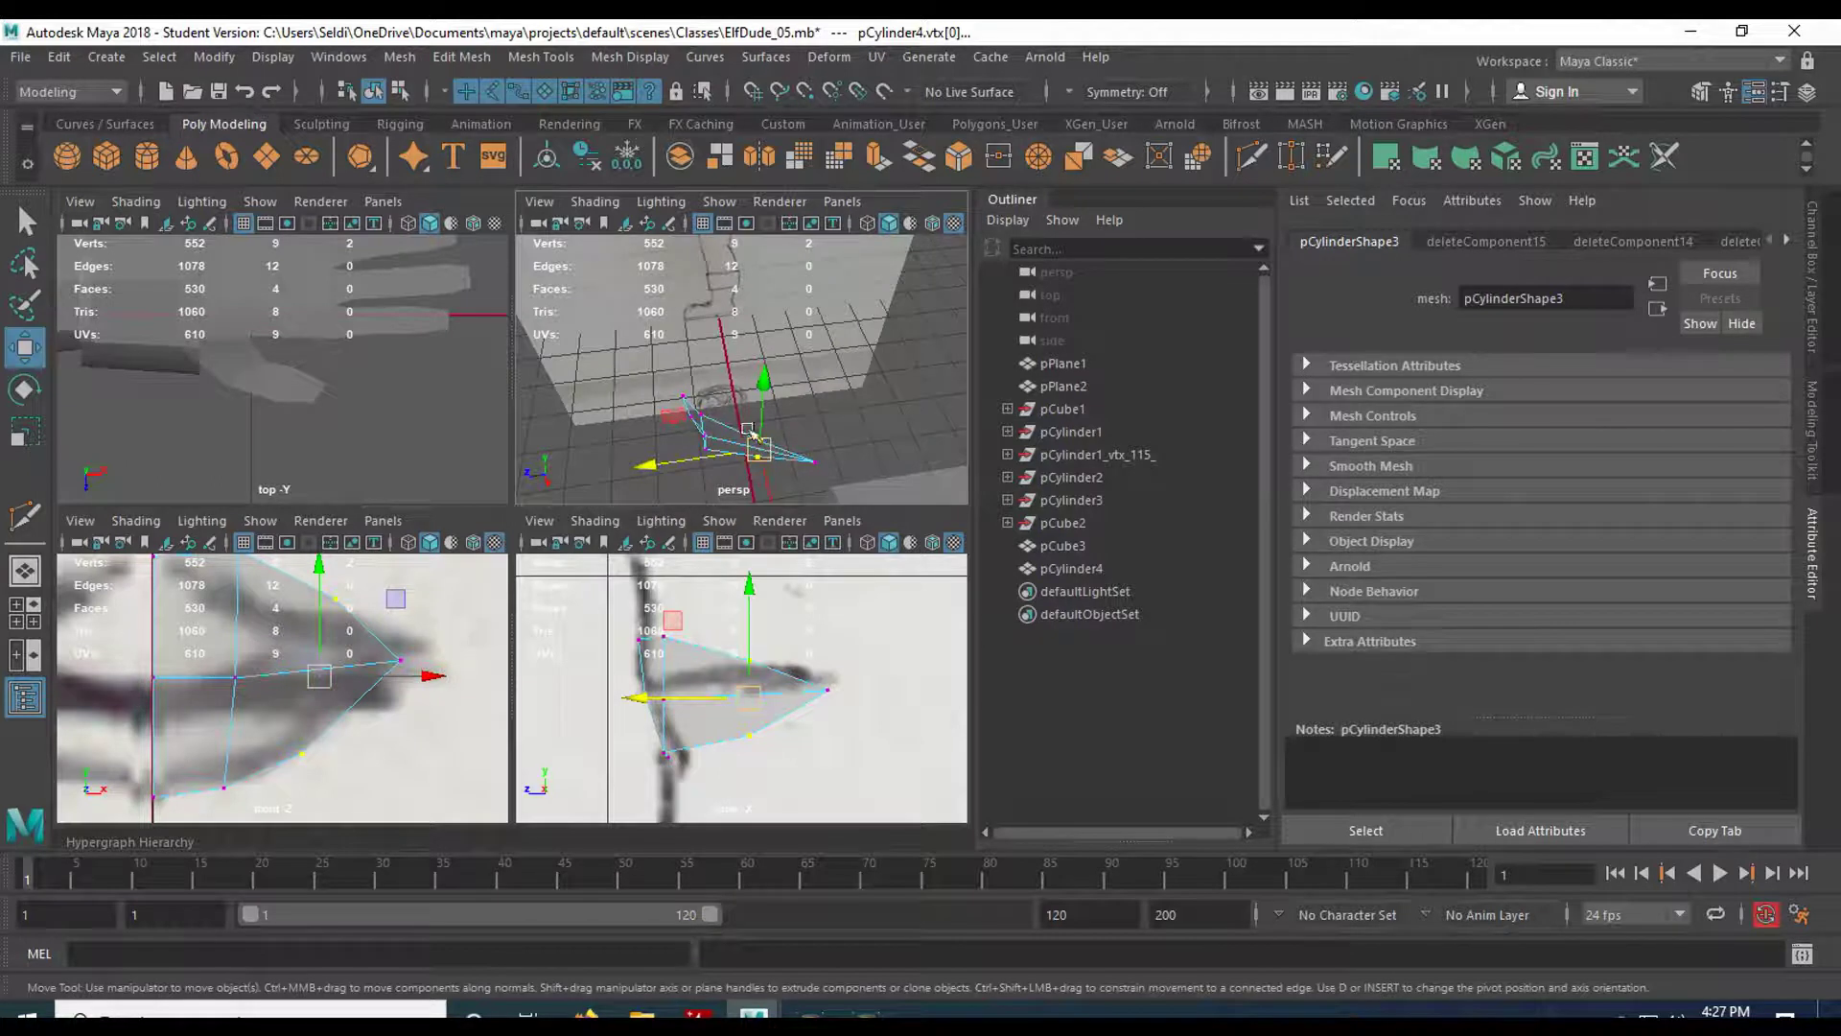
scroll(740, 470, up, 1)
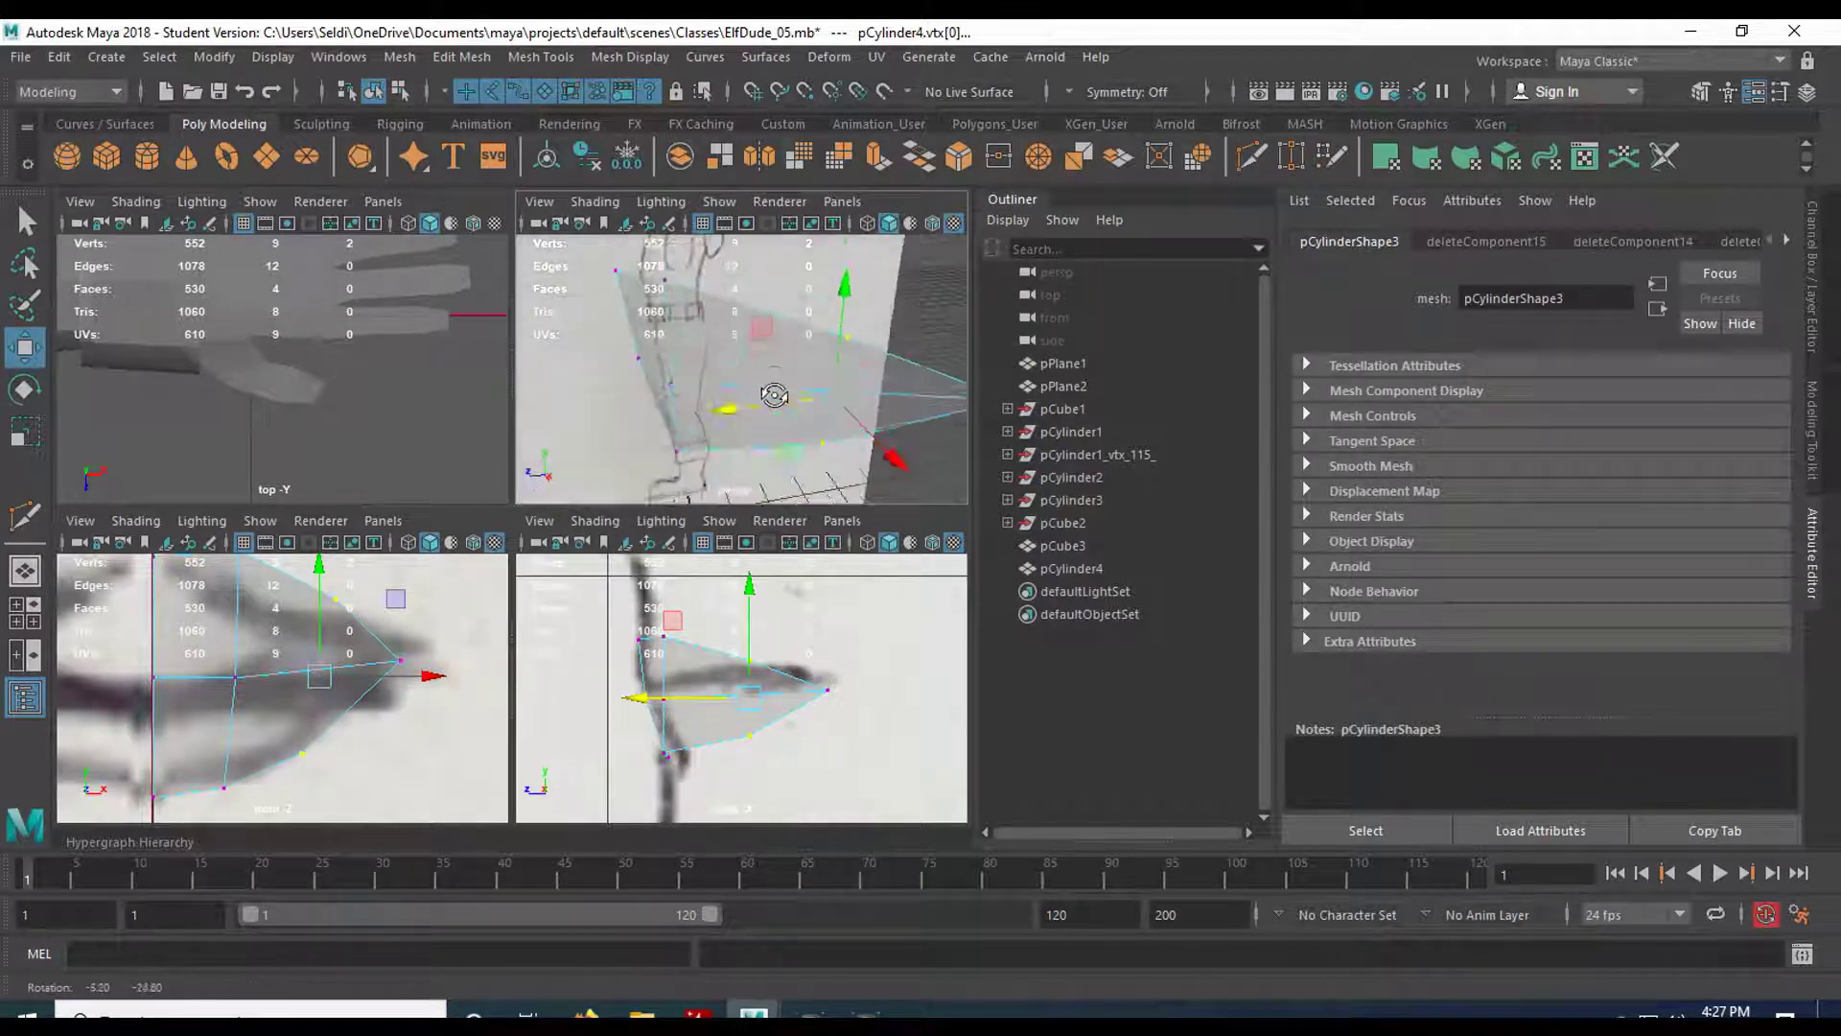
Push the lower-lip rim vertex beside the centre line slightly back.
alt+drag(775, 391, 746, 410)
click(686, 410)
drag(599, 401, 628, 401)
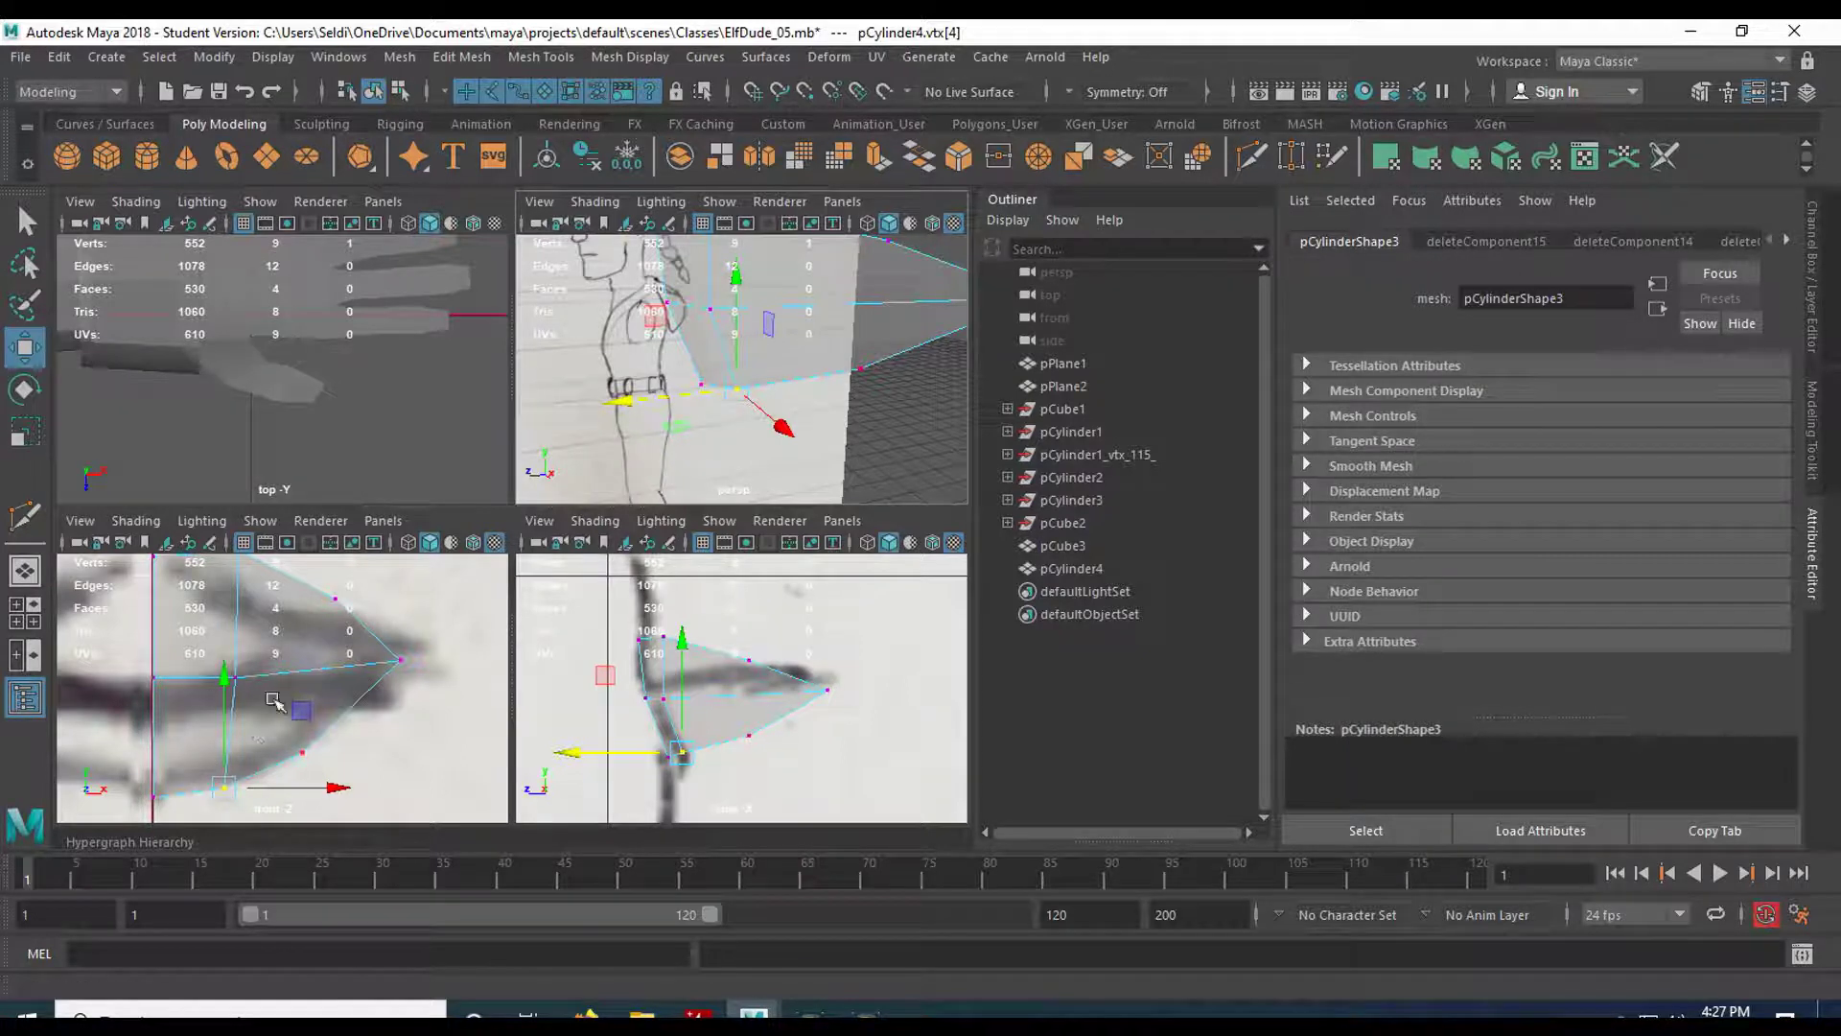
Insert an edge loop across the mouth mesh between its middle column and the mouth corner, working in the front view.
key(space)
scroll(583, 522, down, 3)
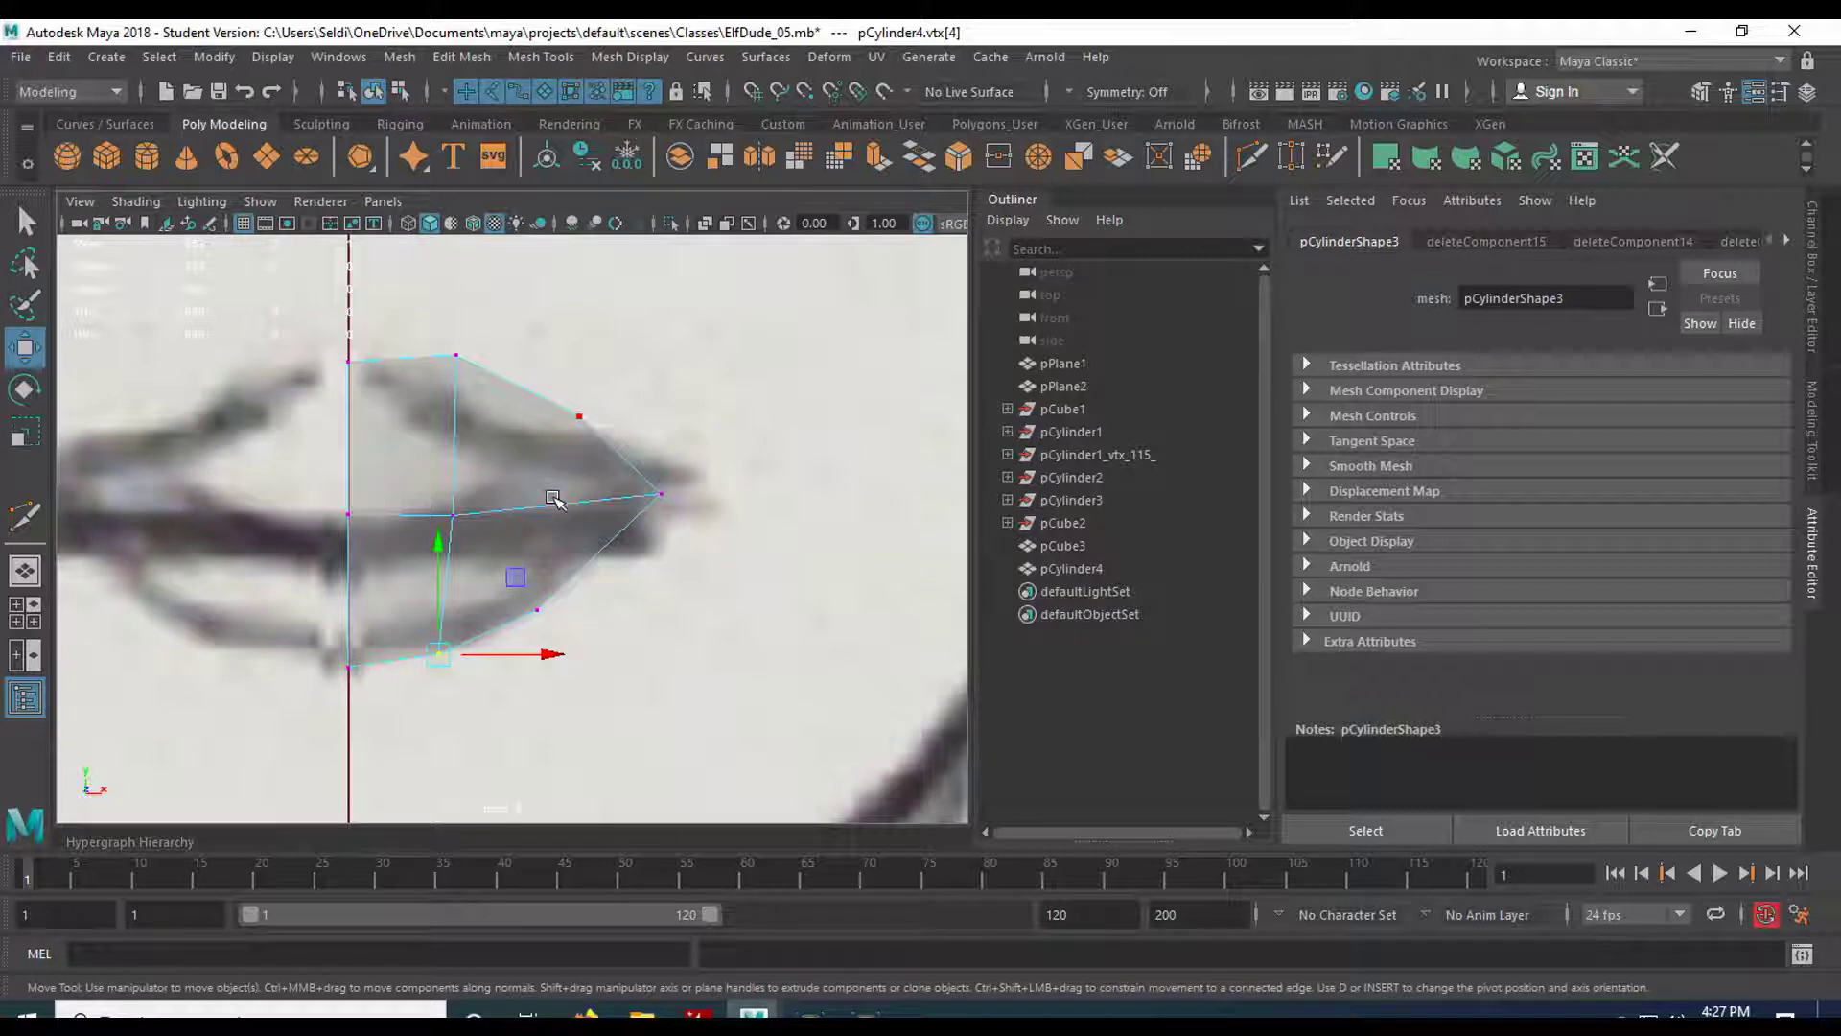
right_drag(531, 370, 573, 361)
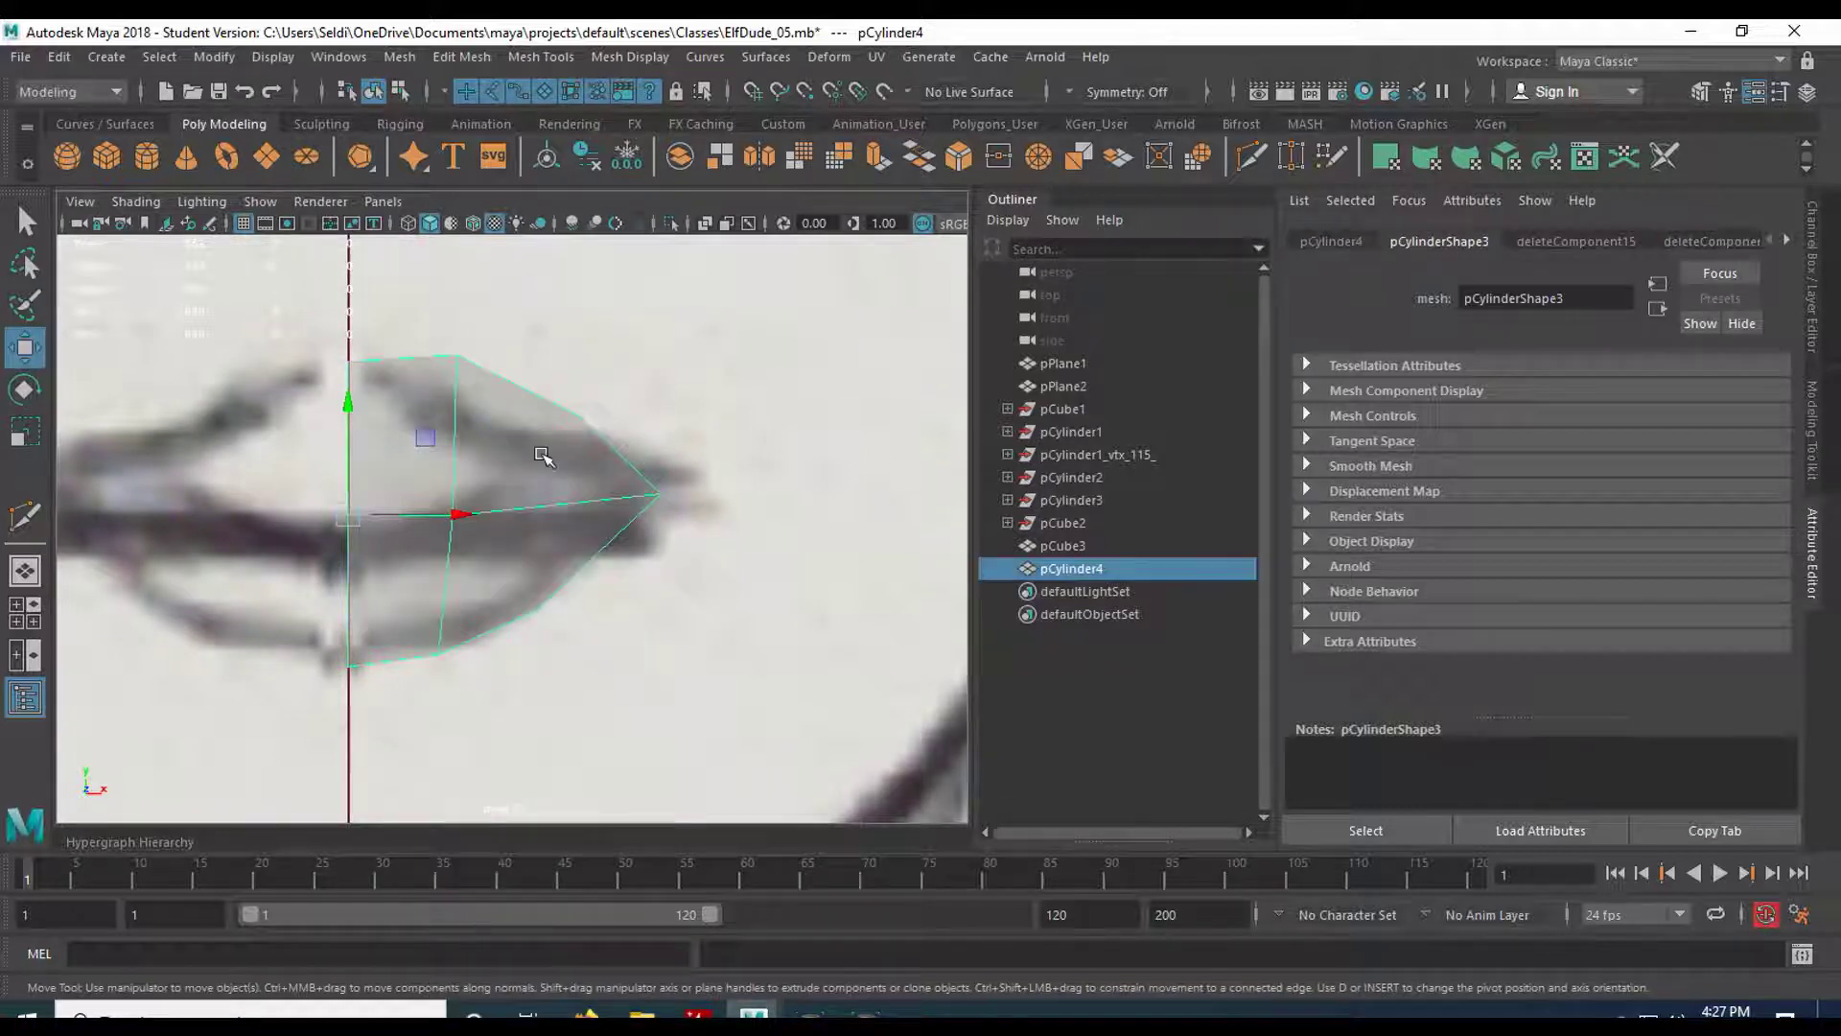
click(562, 62)
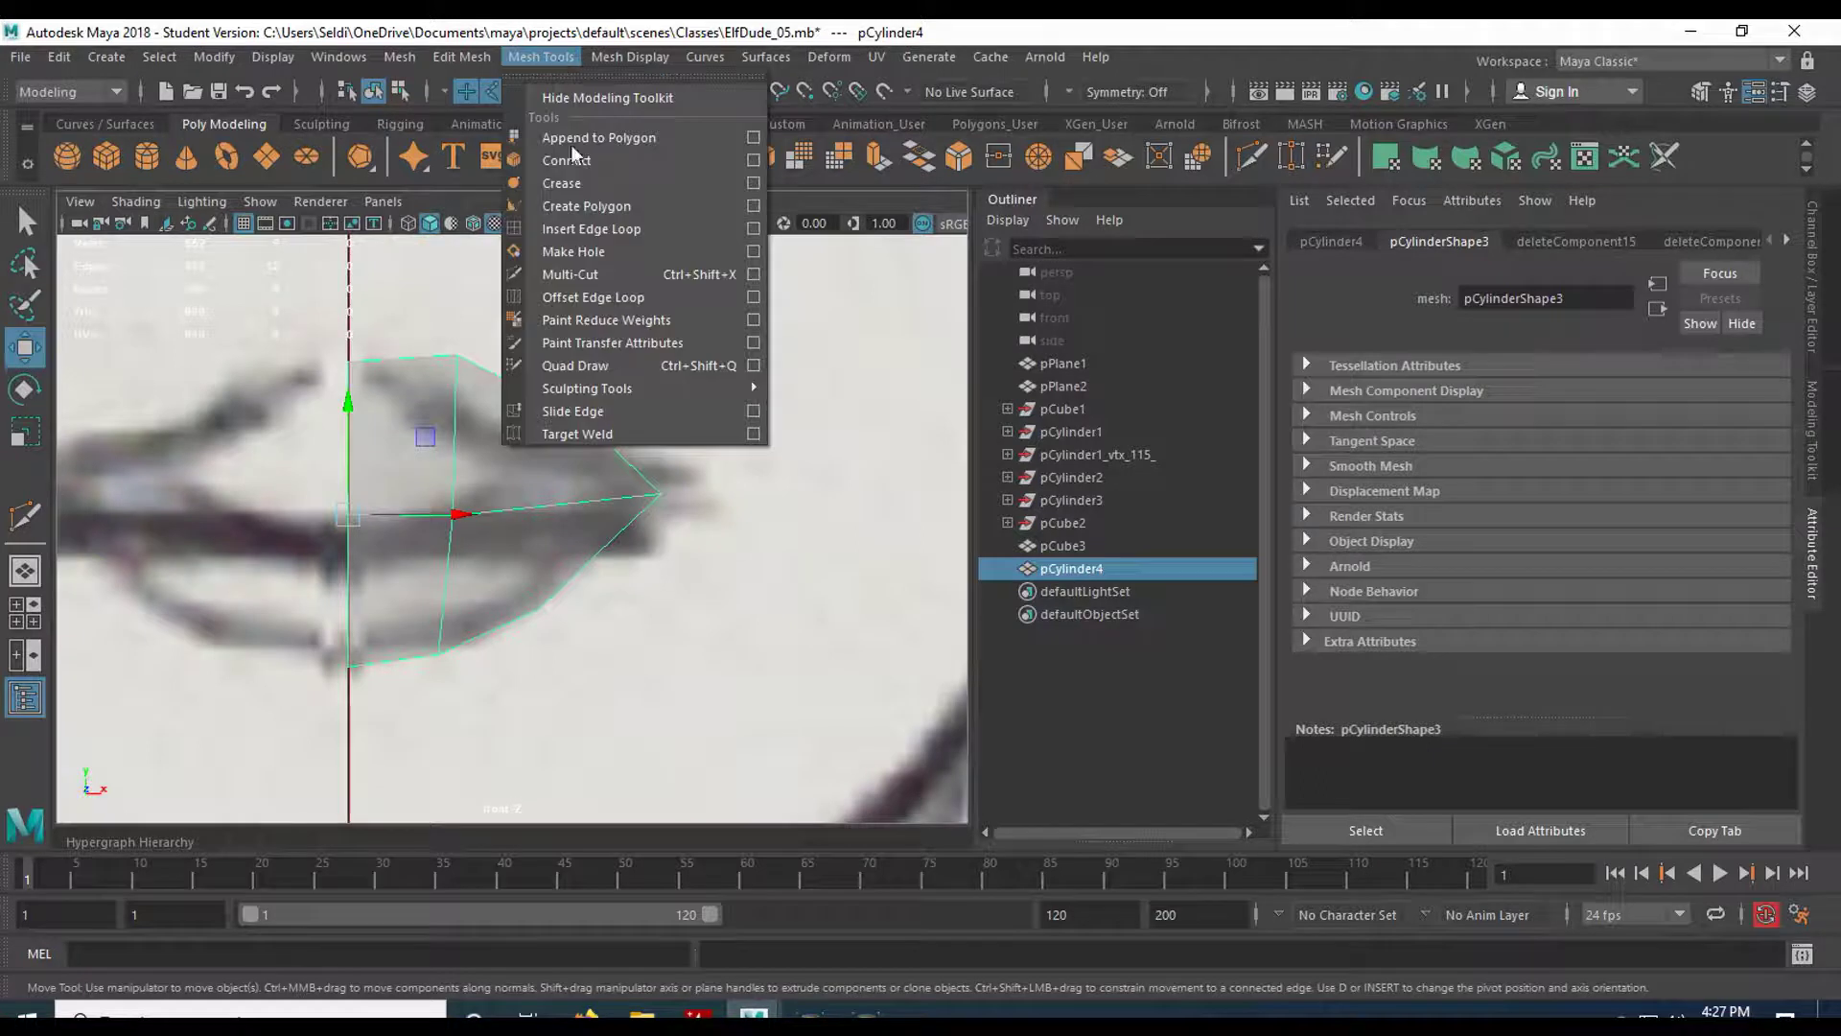
click(615, 230)
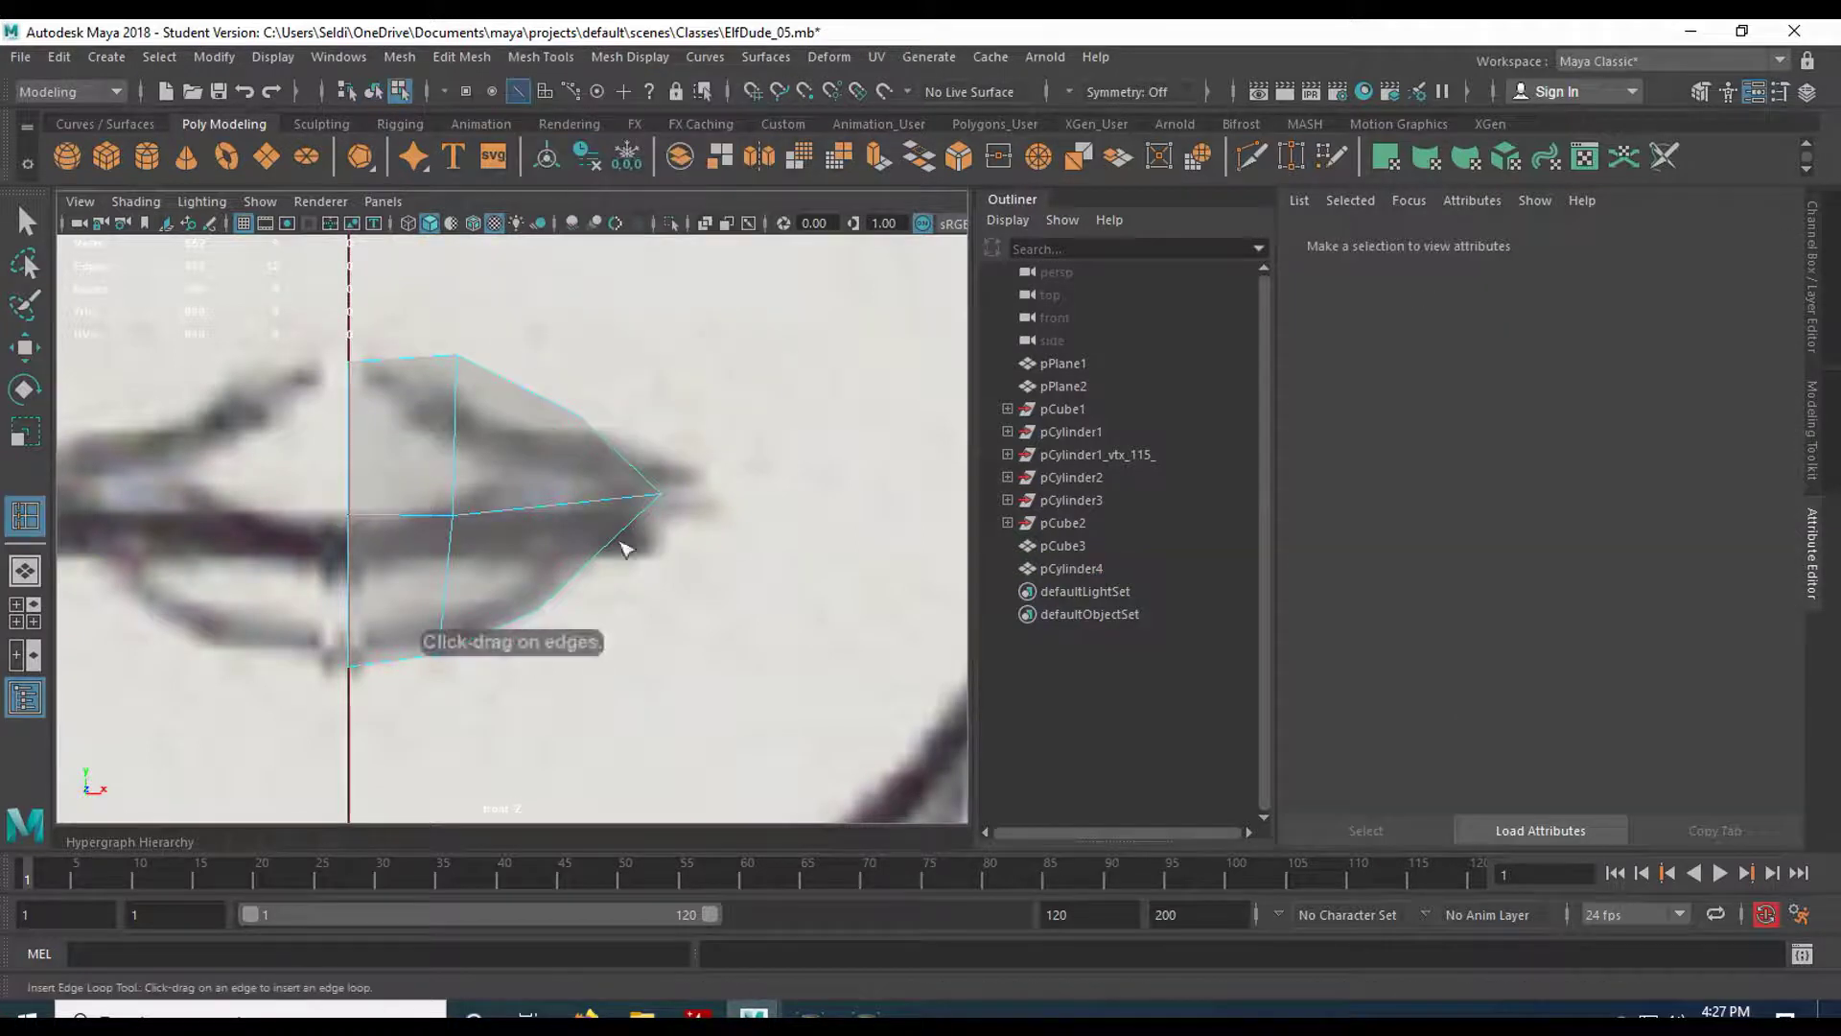
click(537, 403)
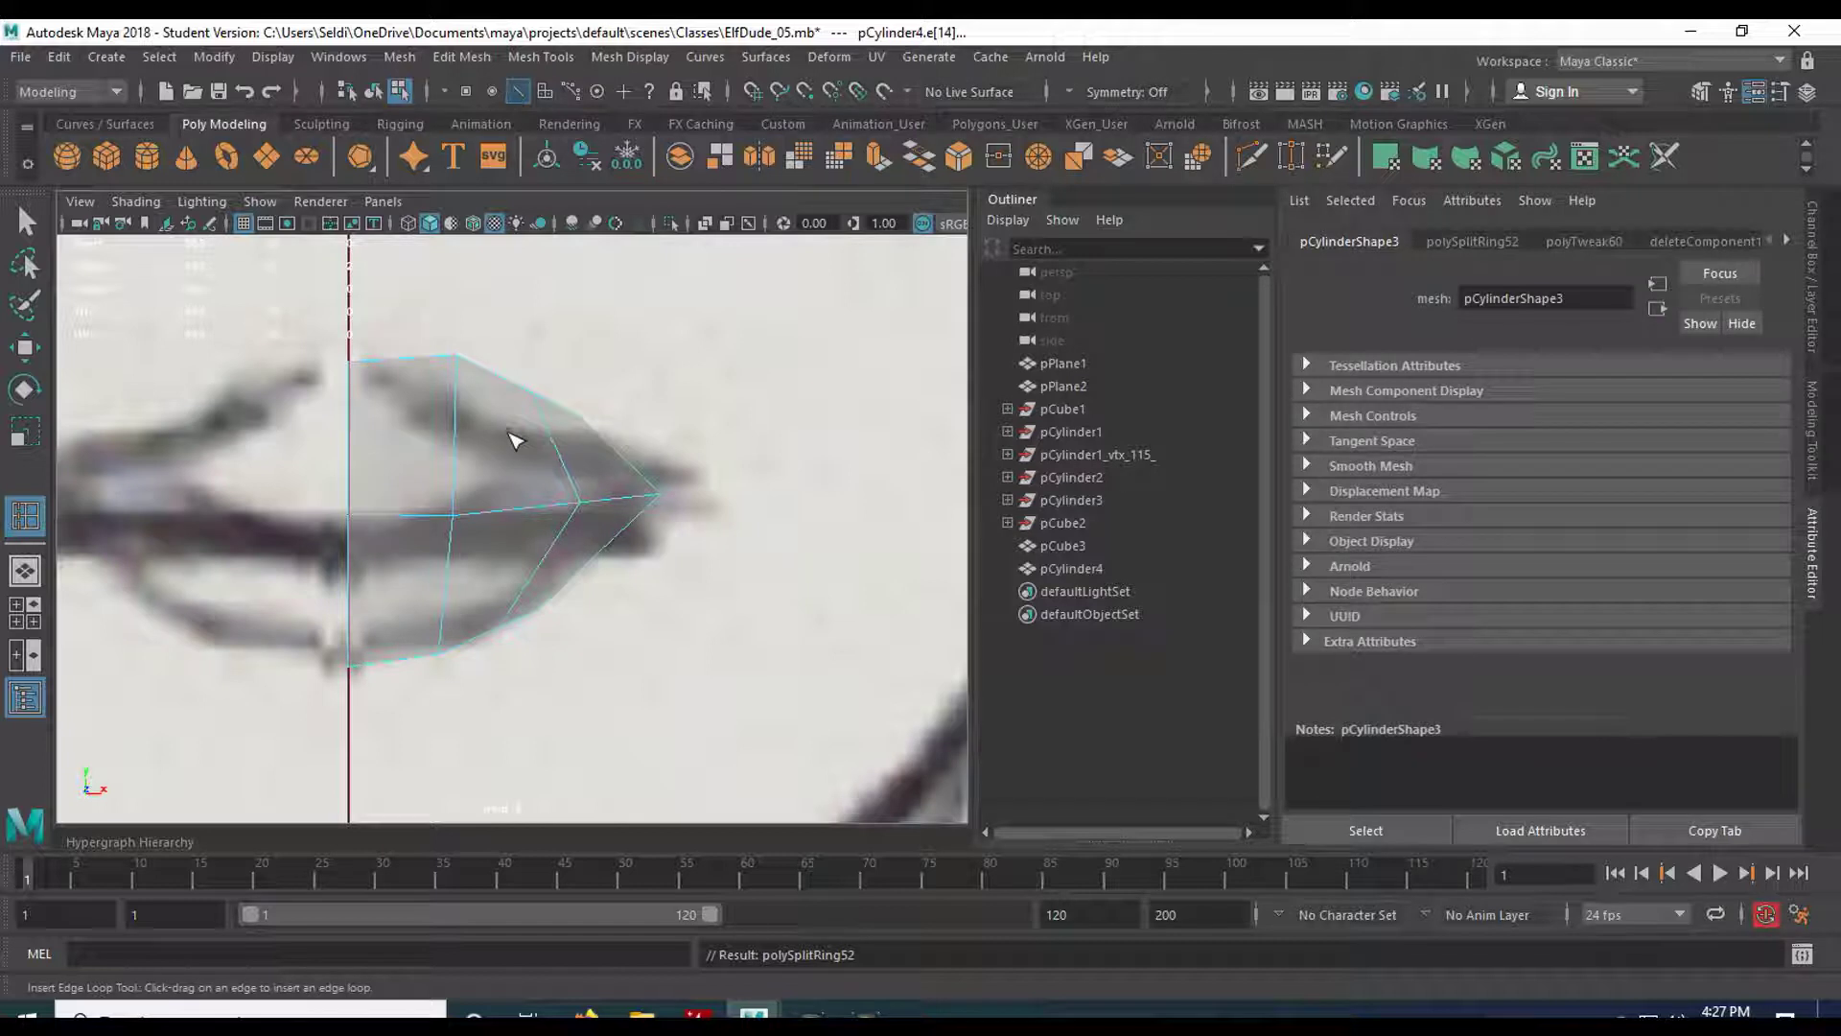
Move the new loop's middle vertex toward the centre line so it lines up with the vertices above and below.
right_drag(576, 365, 489, 383)
click(583, 502)
key(w)
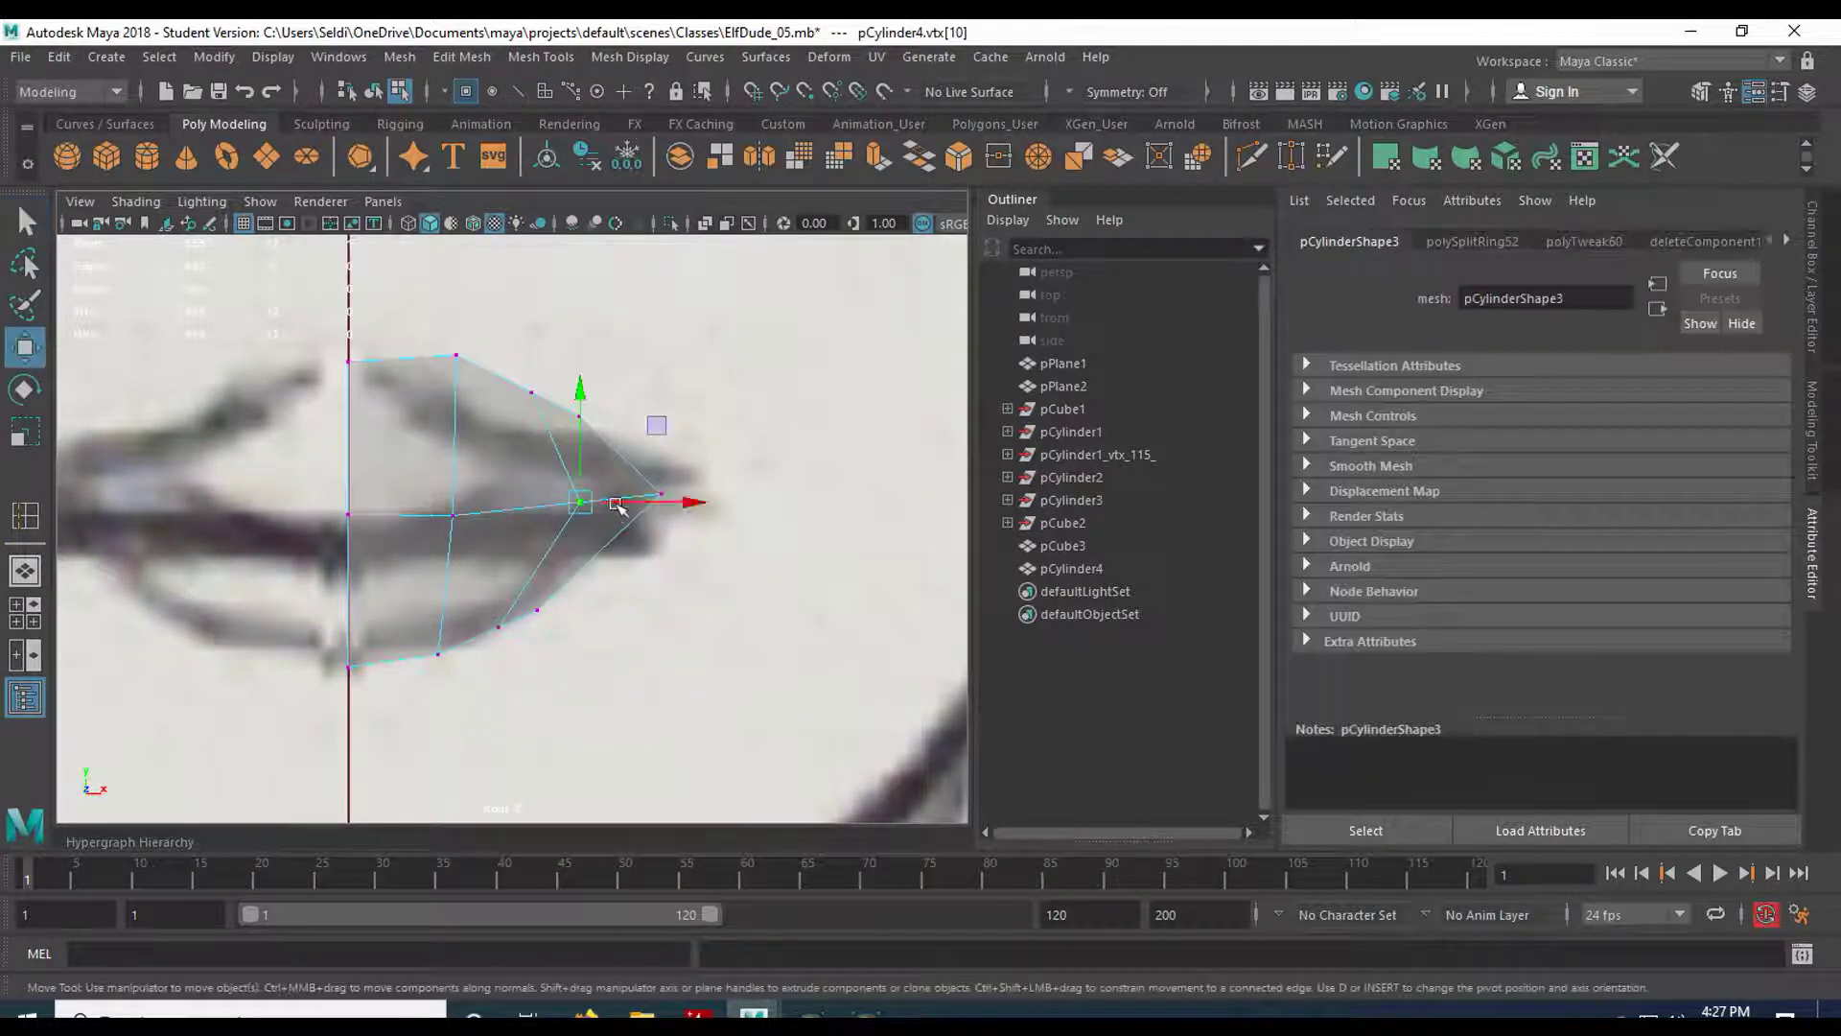
drag(642, 500, 593, 503)
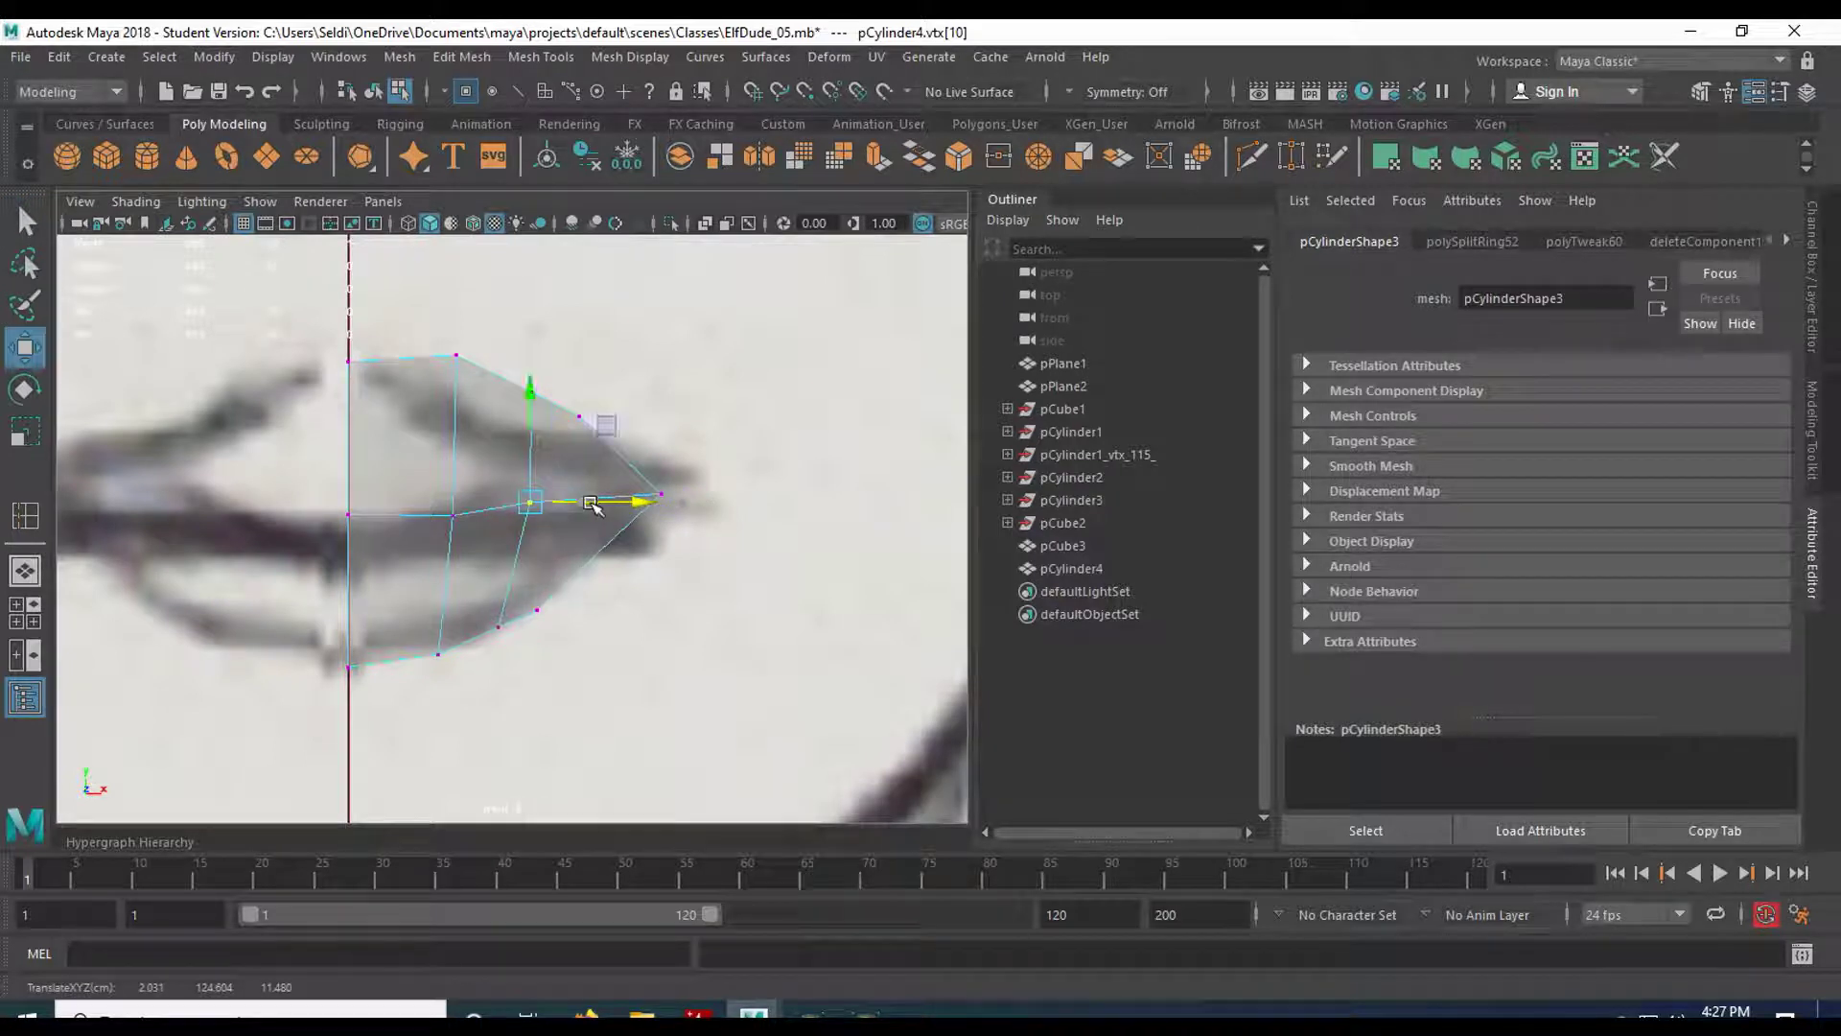
Shift the new loop's three vertices forward in the side view, moving the middle one further forward.
drag(494, 341, 534, 694)
key(space)
key(space)
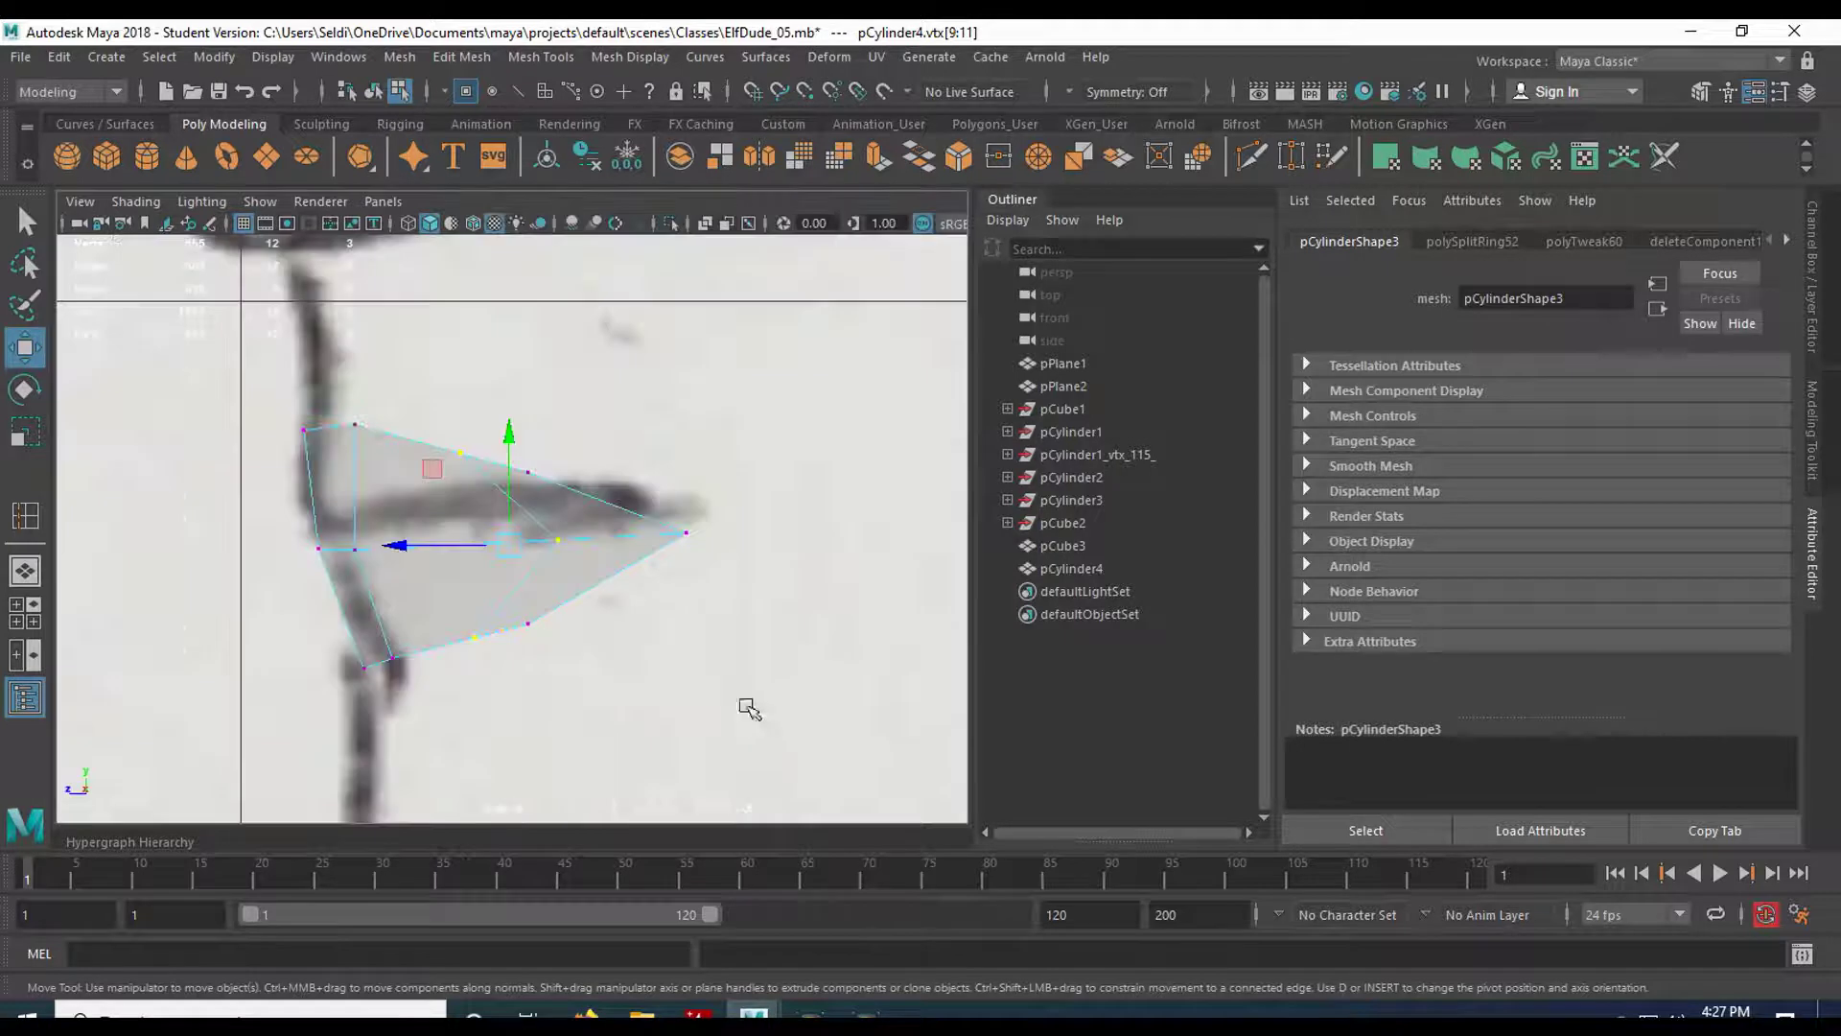
drag(411, 544, 380, 546)
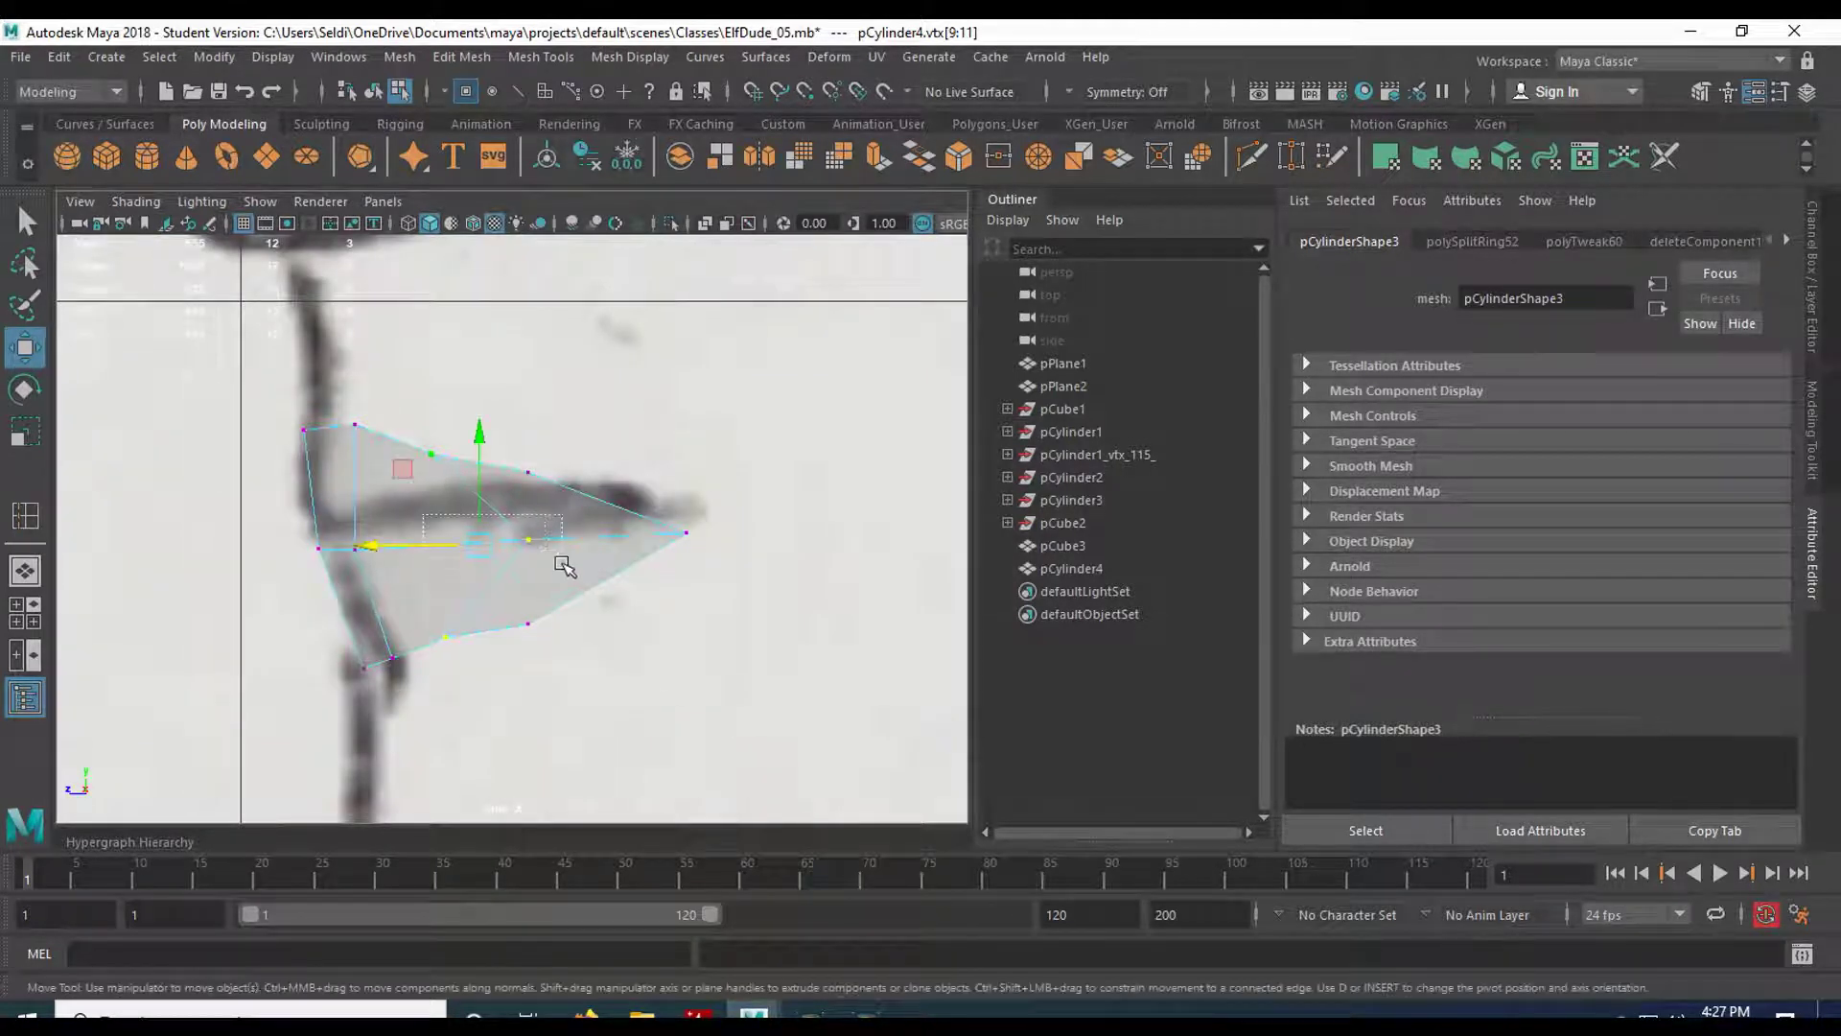
drag(559, 559, 372, 541)
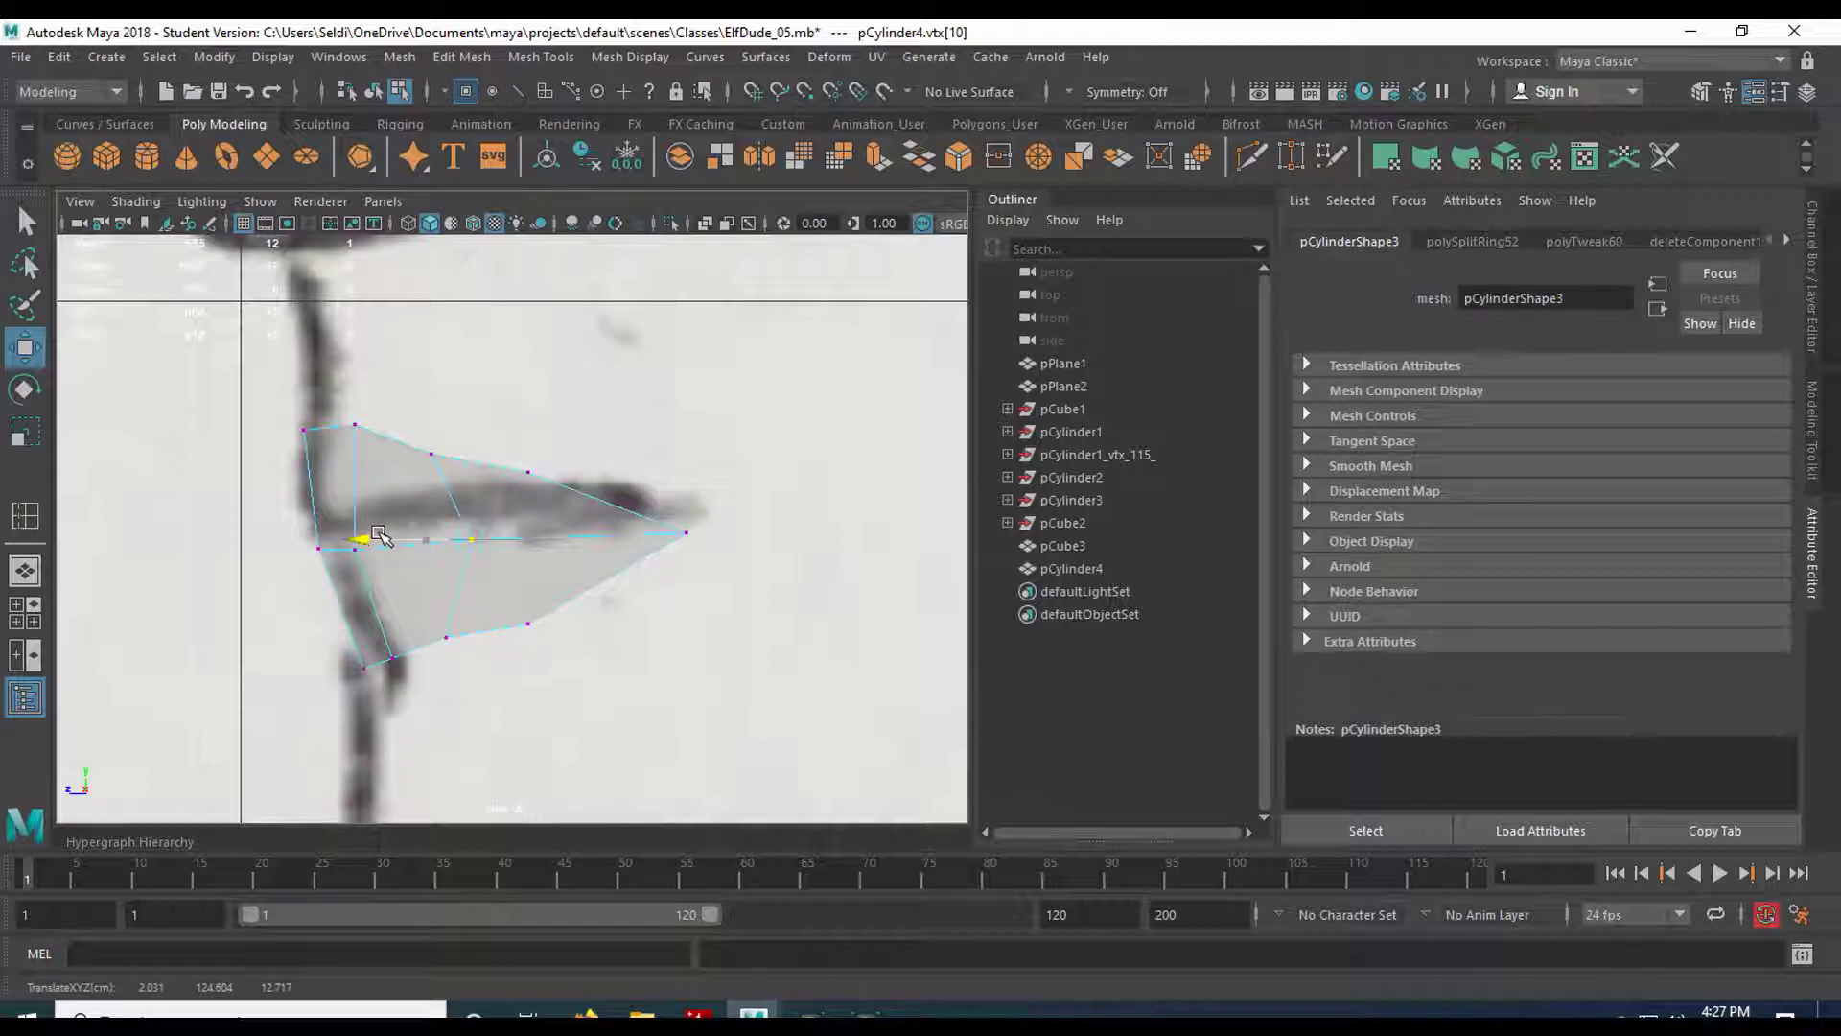
Align the new loop's vertices in profile: upper one up and back, middle one forward, lower one down and back.
click(432, 454)
drag(433, 454, 452, 441)
click(464, 537)
drag(464, 537, 446, 538)
click(441, 635)
drag(442, 640, 460, 646)
Shift the new loop and all outer mouth vertices forward, and nudge the loop's lower vertex slightly back.
click(561, 633)
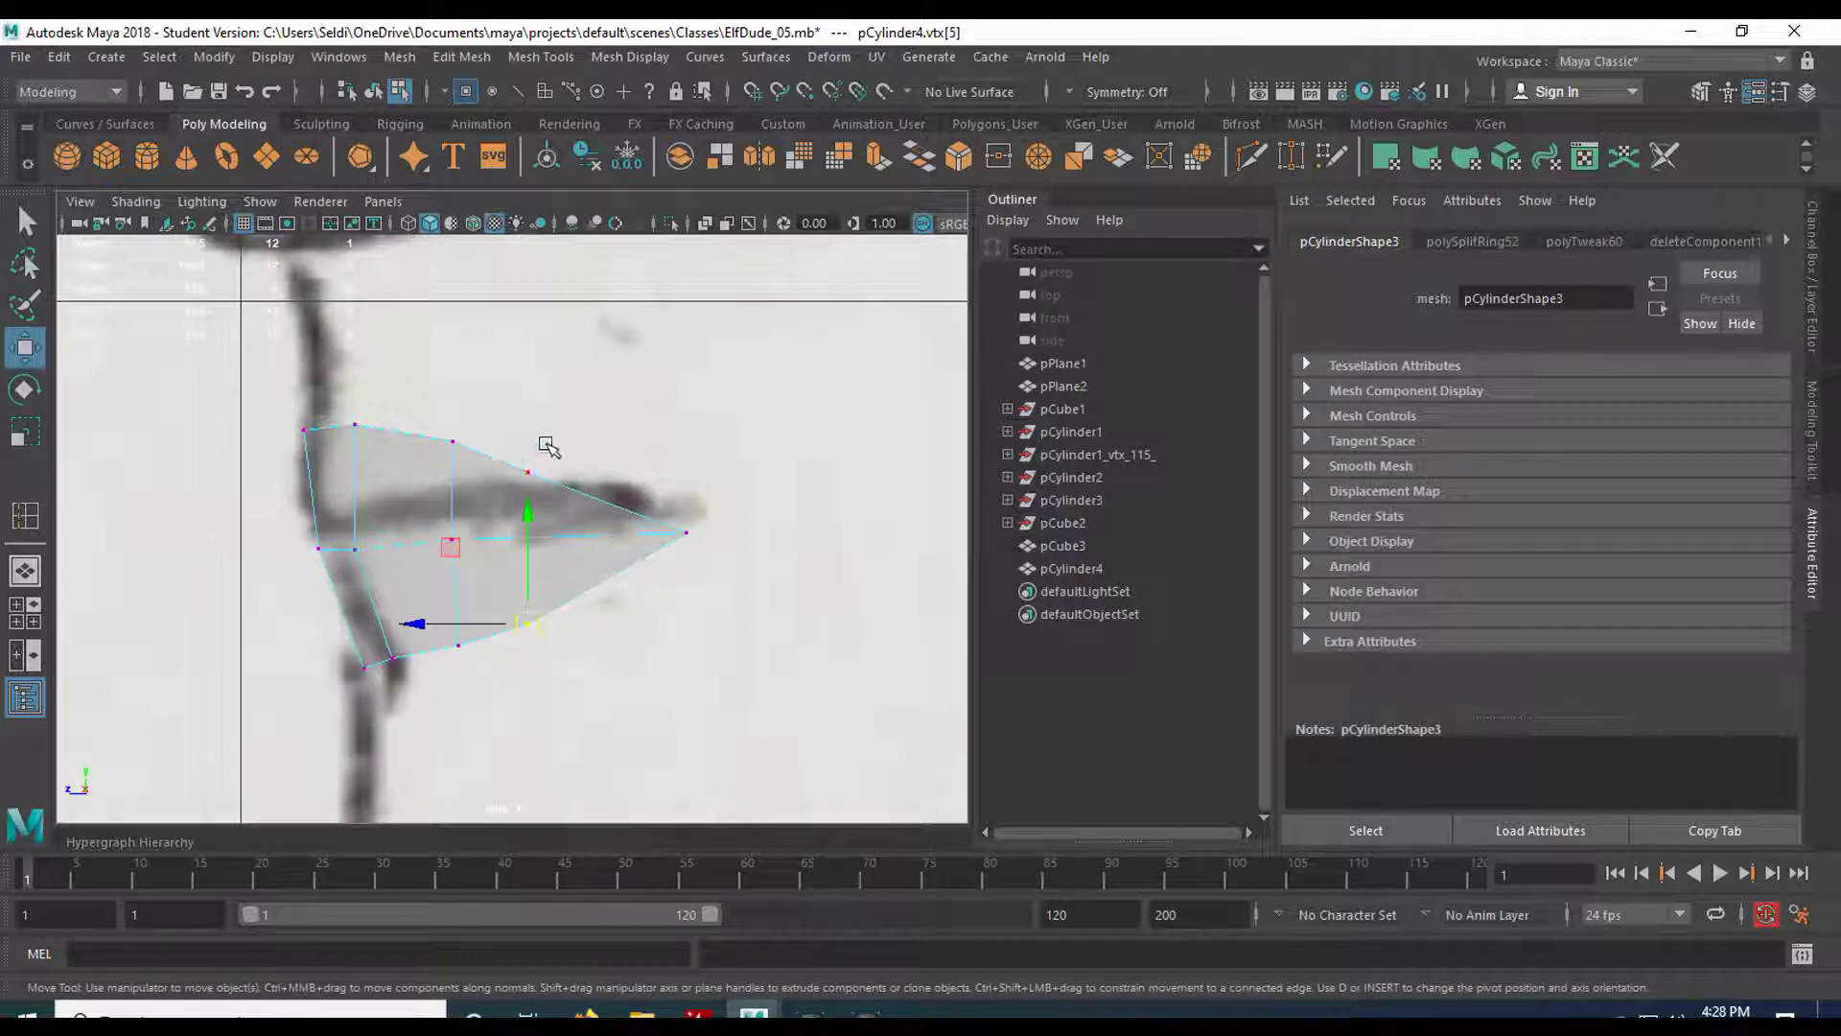
drag(402, 403, 691, 685)
drag(479, 543, 428, 571)
click(422, 645)
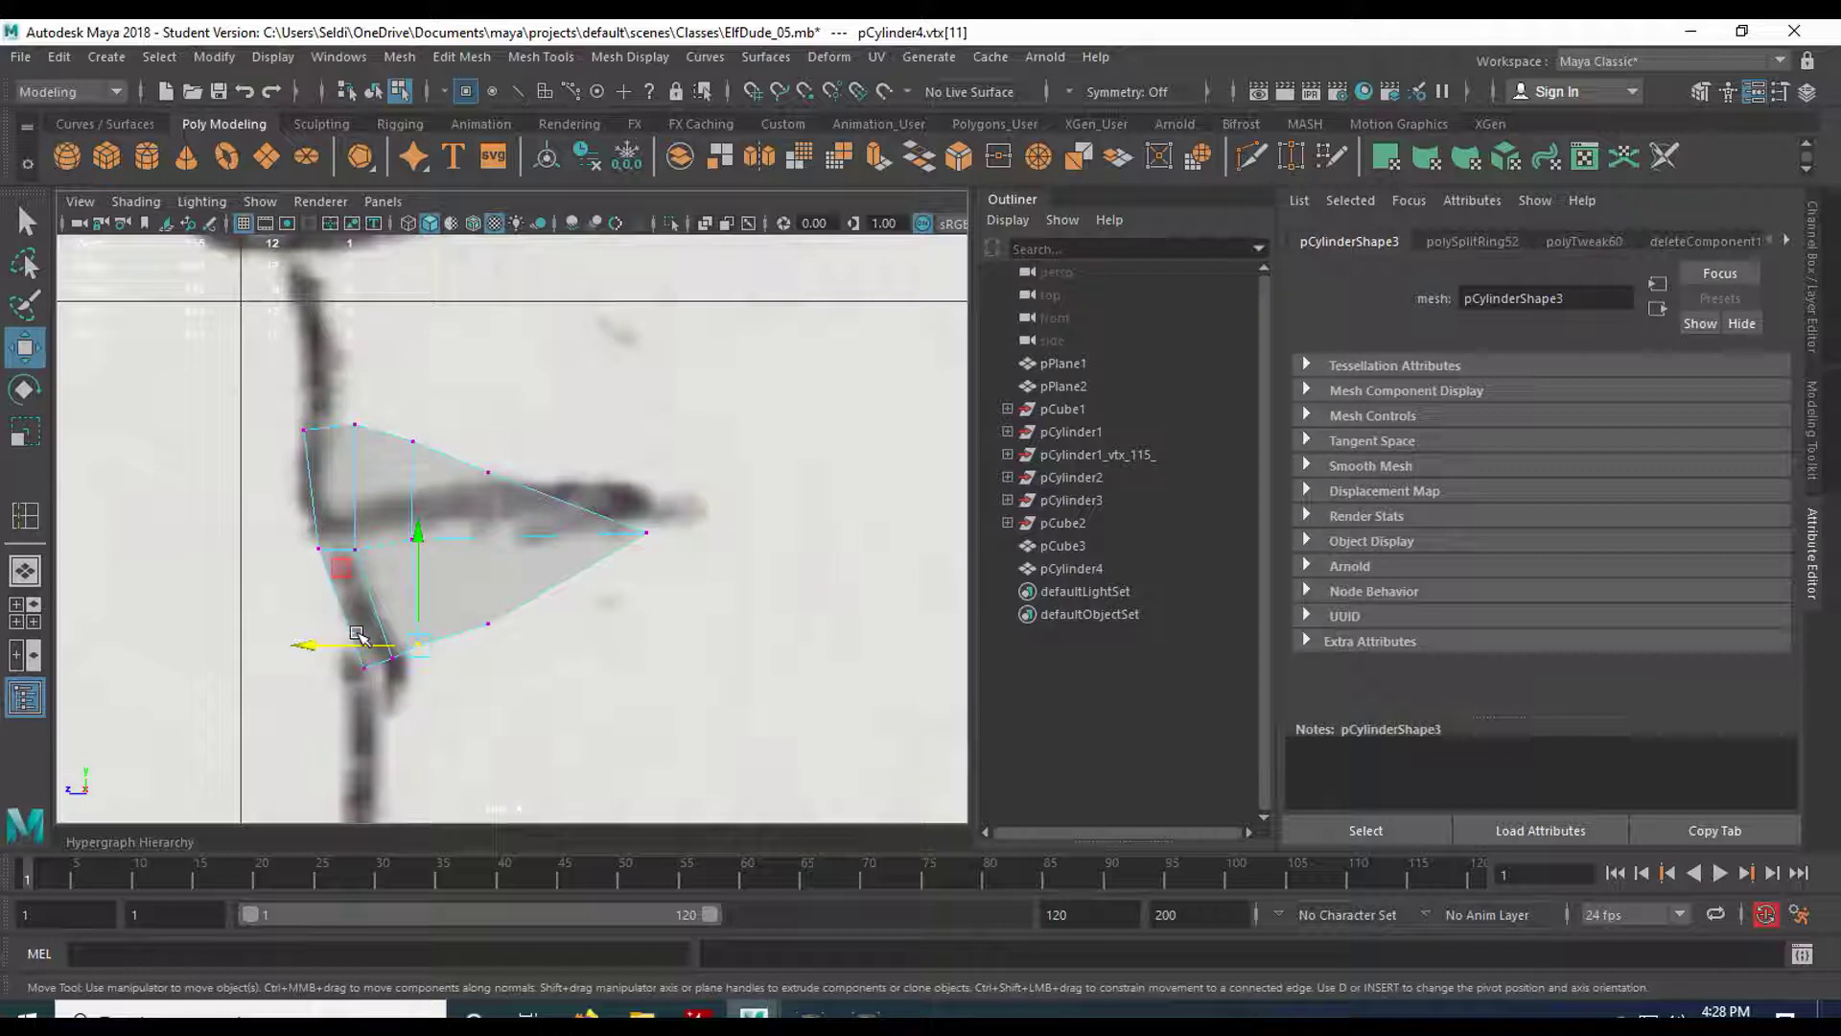
click(297, 622)
drag(387, 624, 487, 660)
click(422, 645)
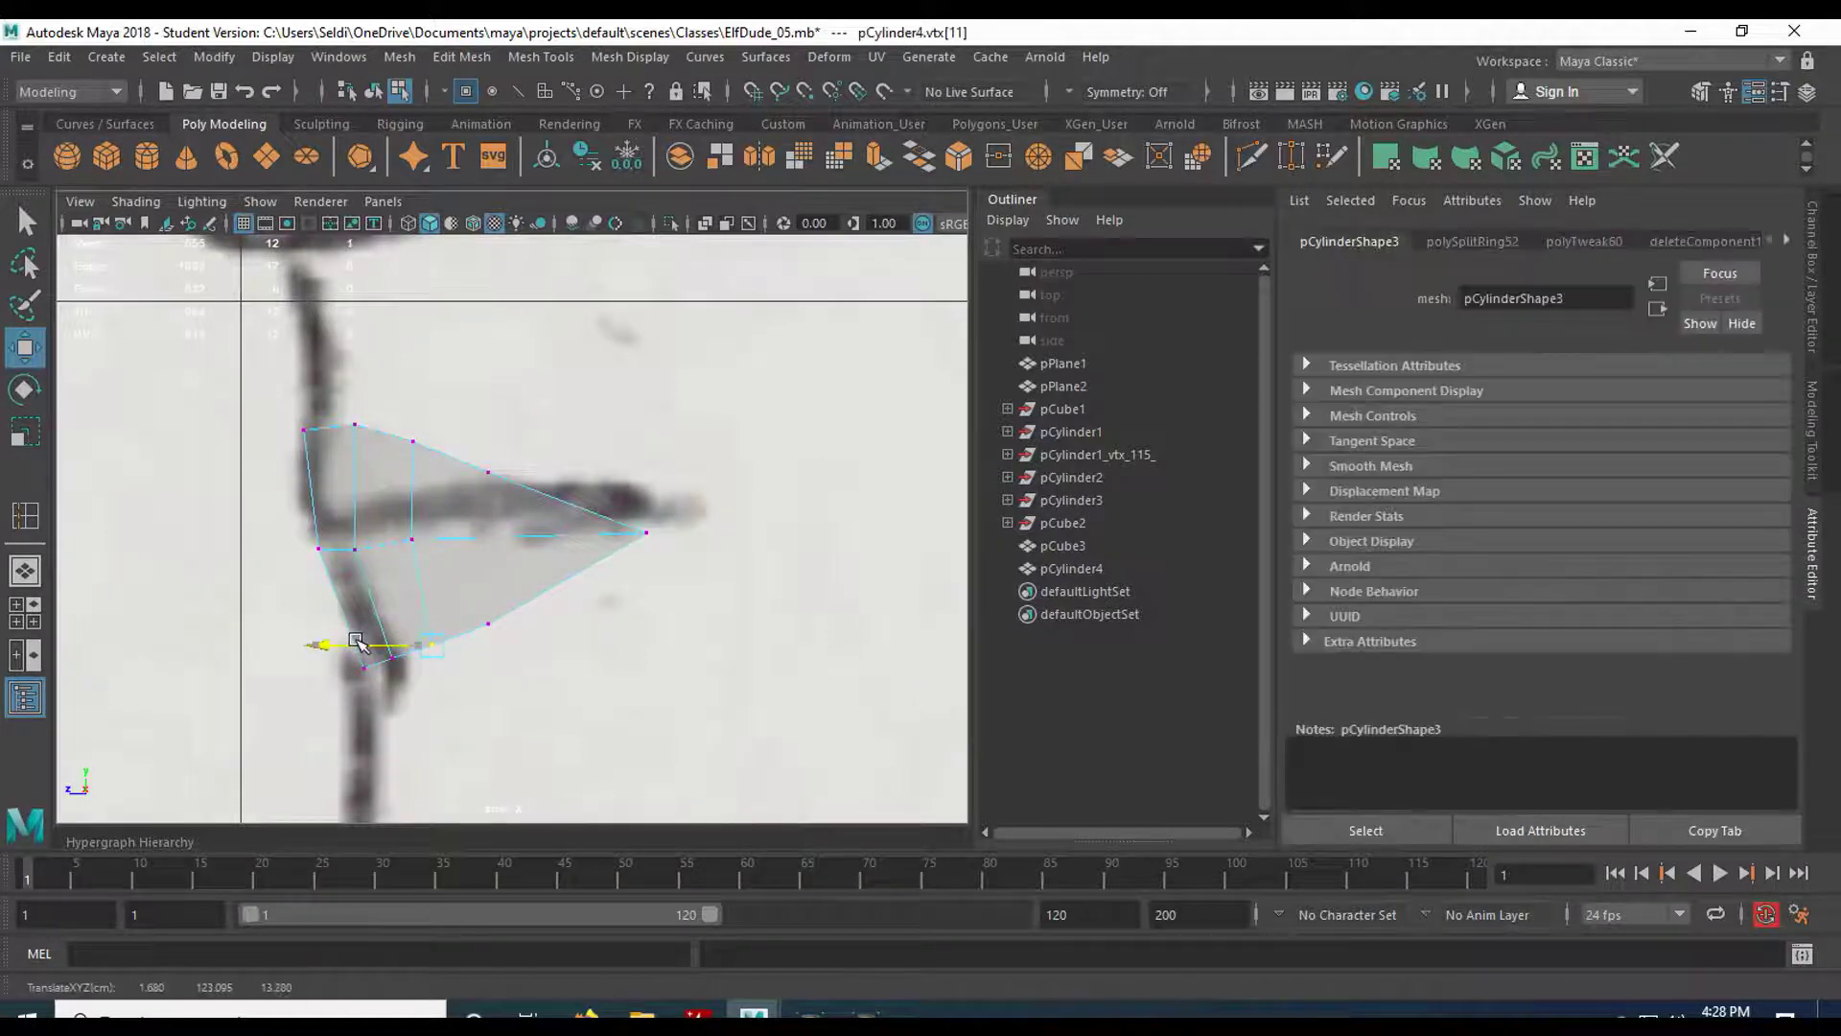
Shift the outer upper rim vertex slightly forward and up, and bring the mouth corner vertex forward along the drawn lip line.
click(429, 446)
mouse_move(454, 442)
mouse_down()
mouse_move(517, 518)
mouse_move(474, 462)
mouse_up()
drag(548, 485, 582, 533)
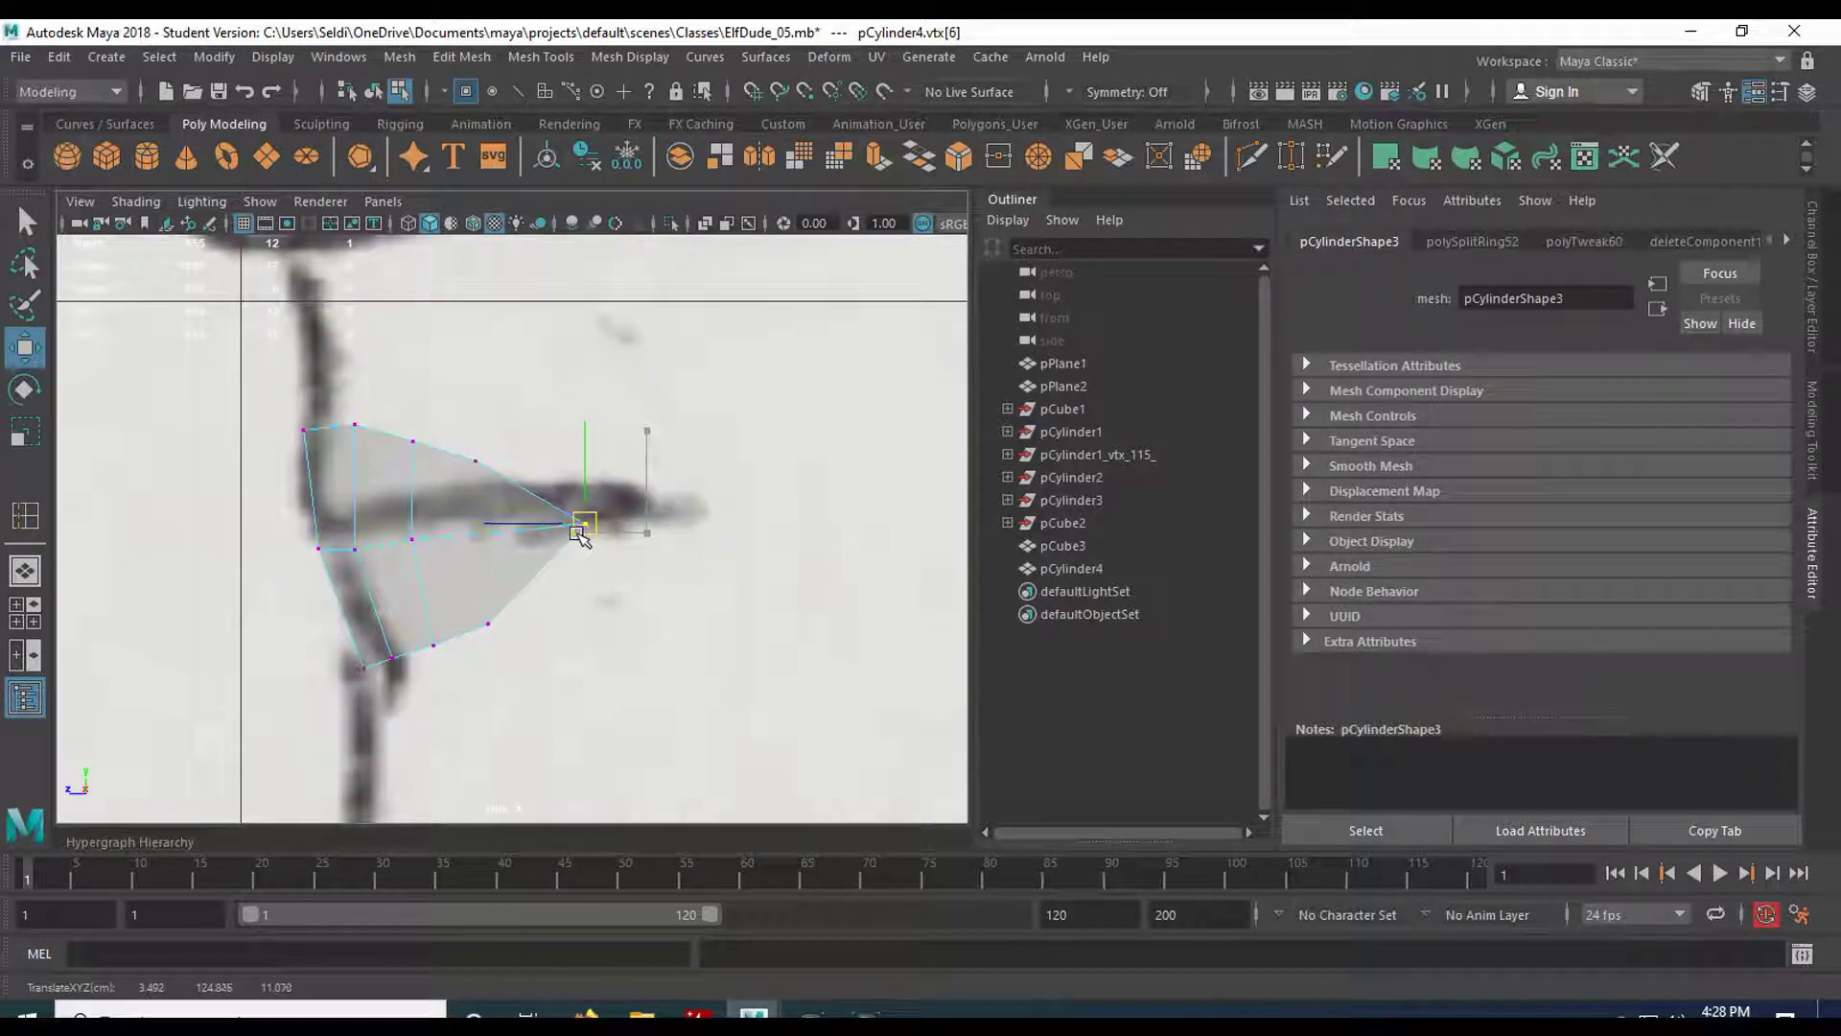
key(space)
key(space)
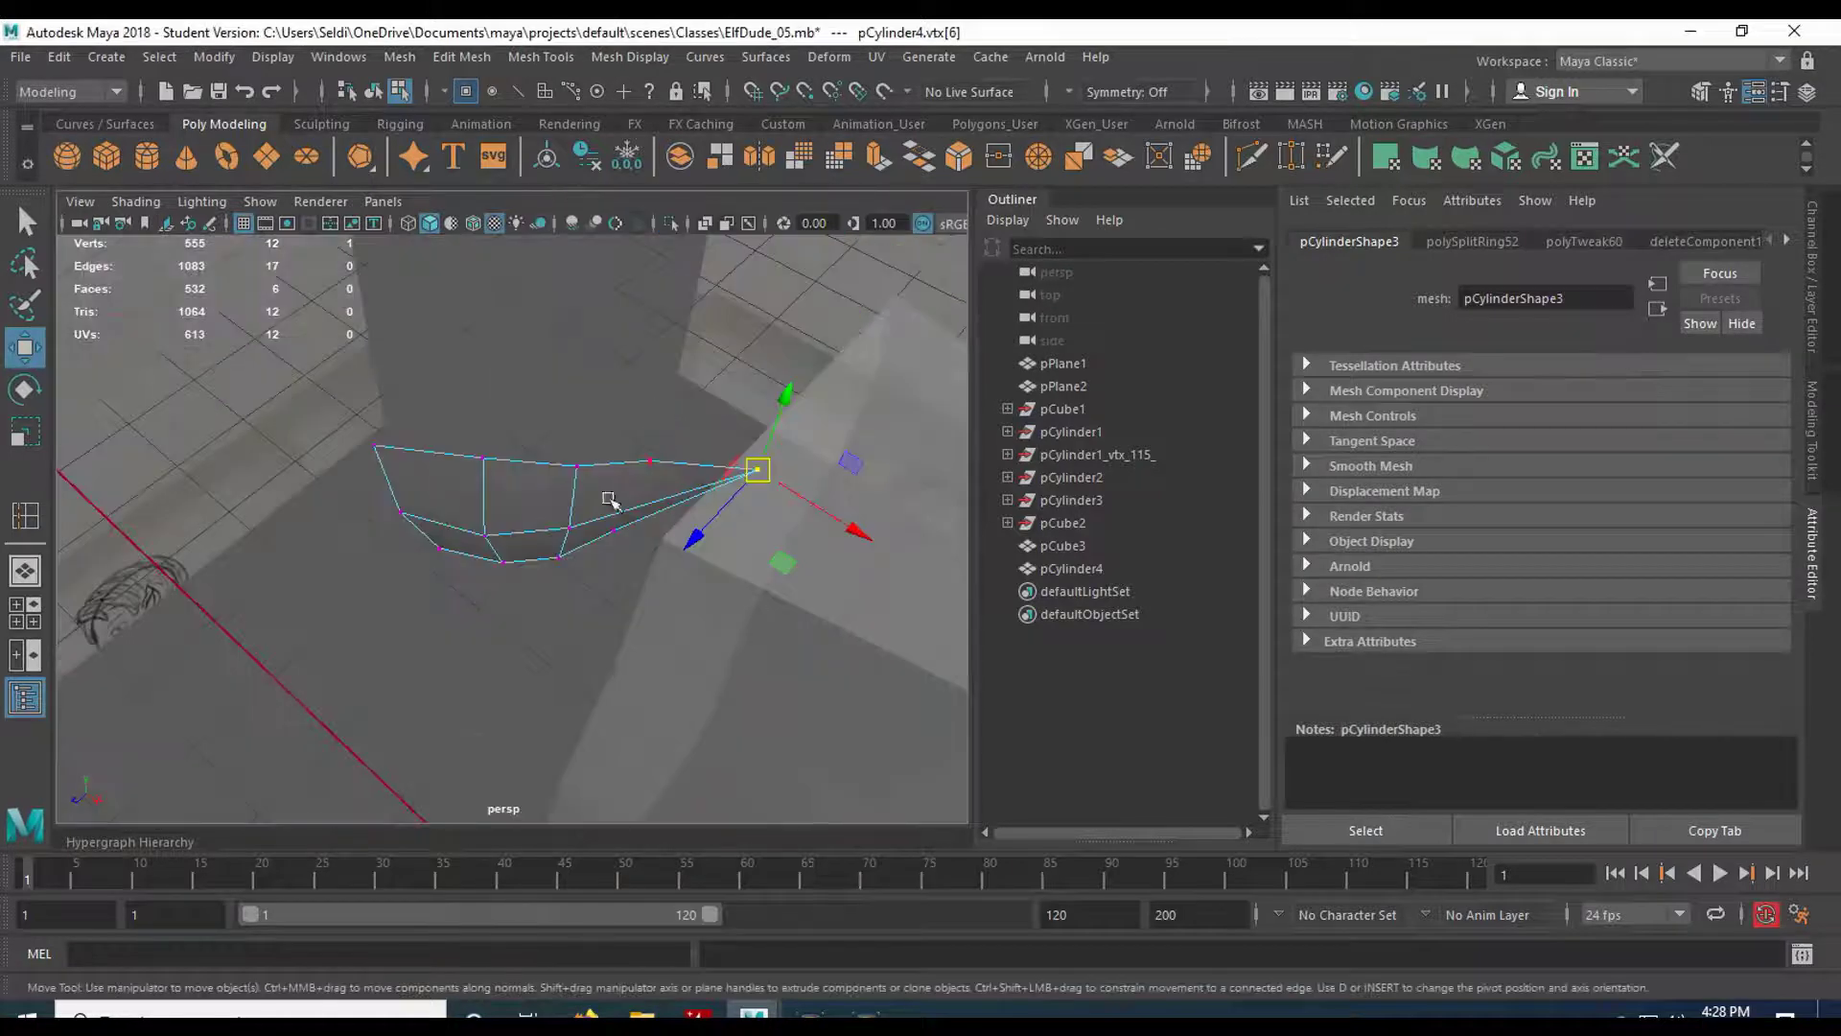
alt+drag(604, 501, 508, 463)
key(space)
key(space)
click(717, 591)
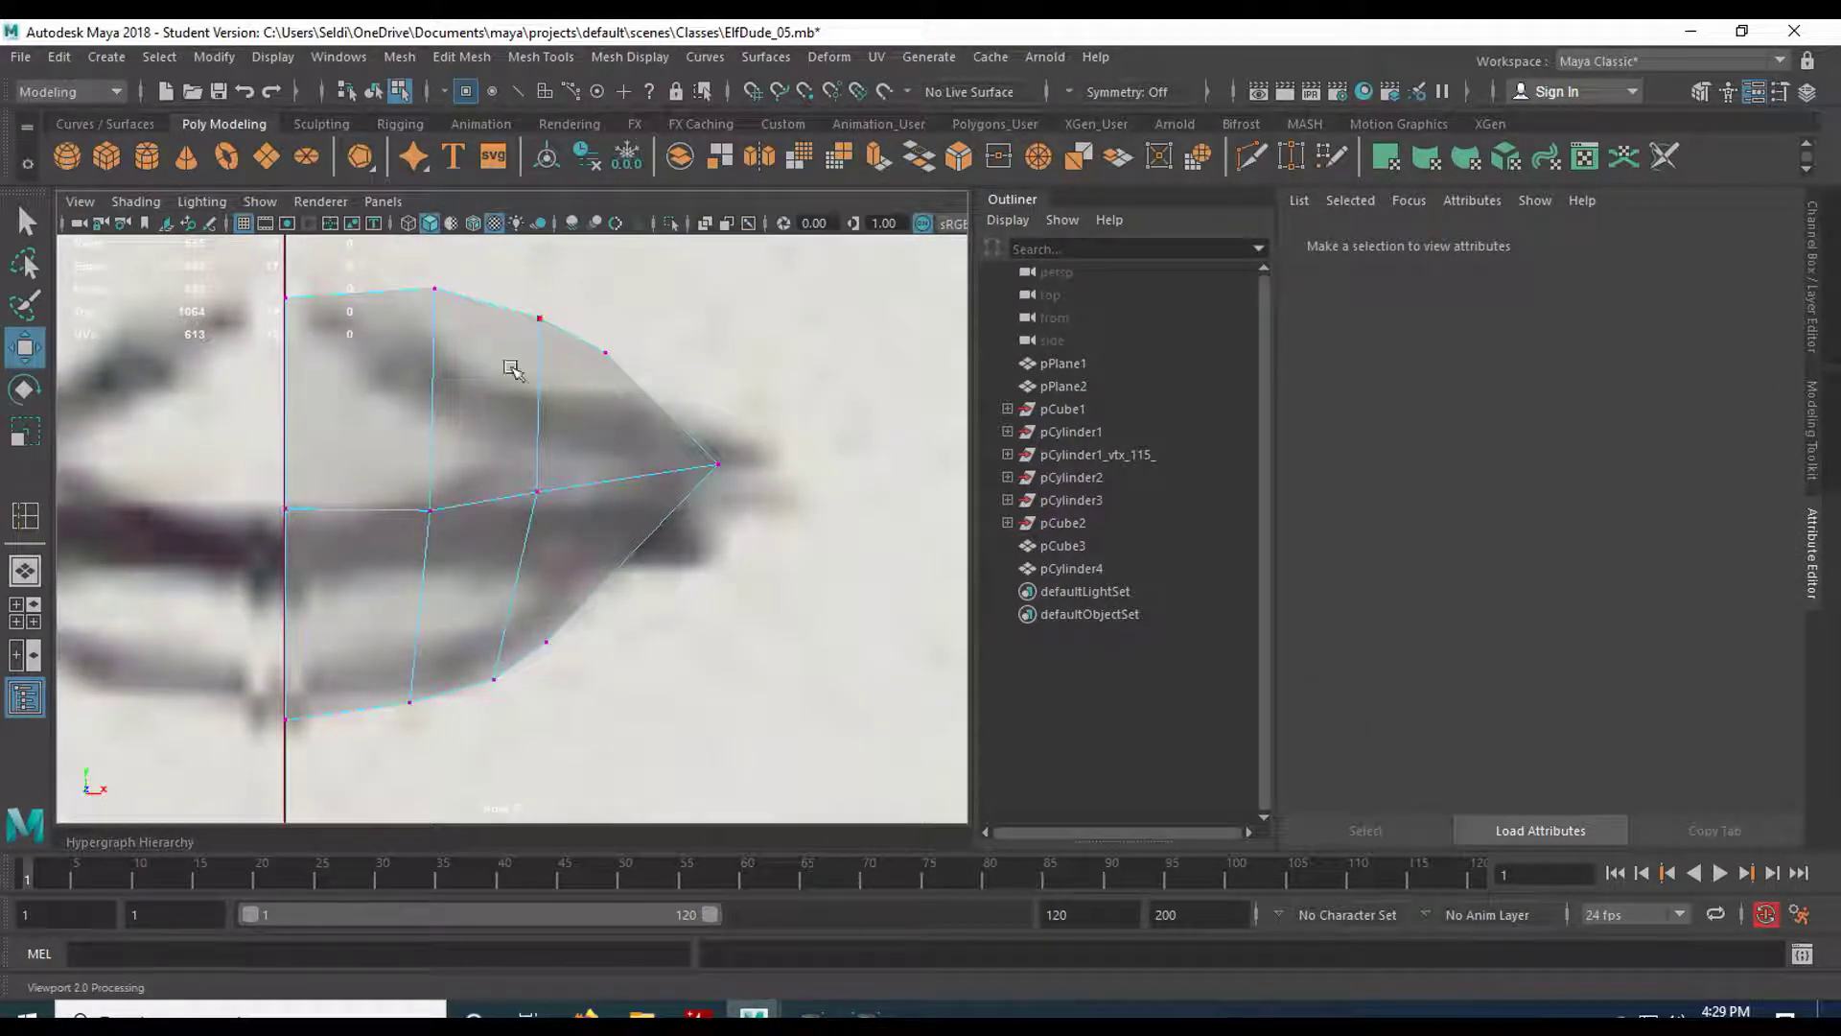
right_drag(442, 364, 434, 309)
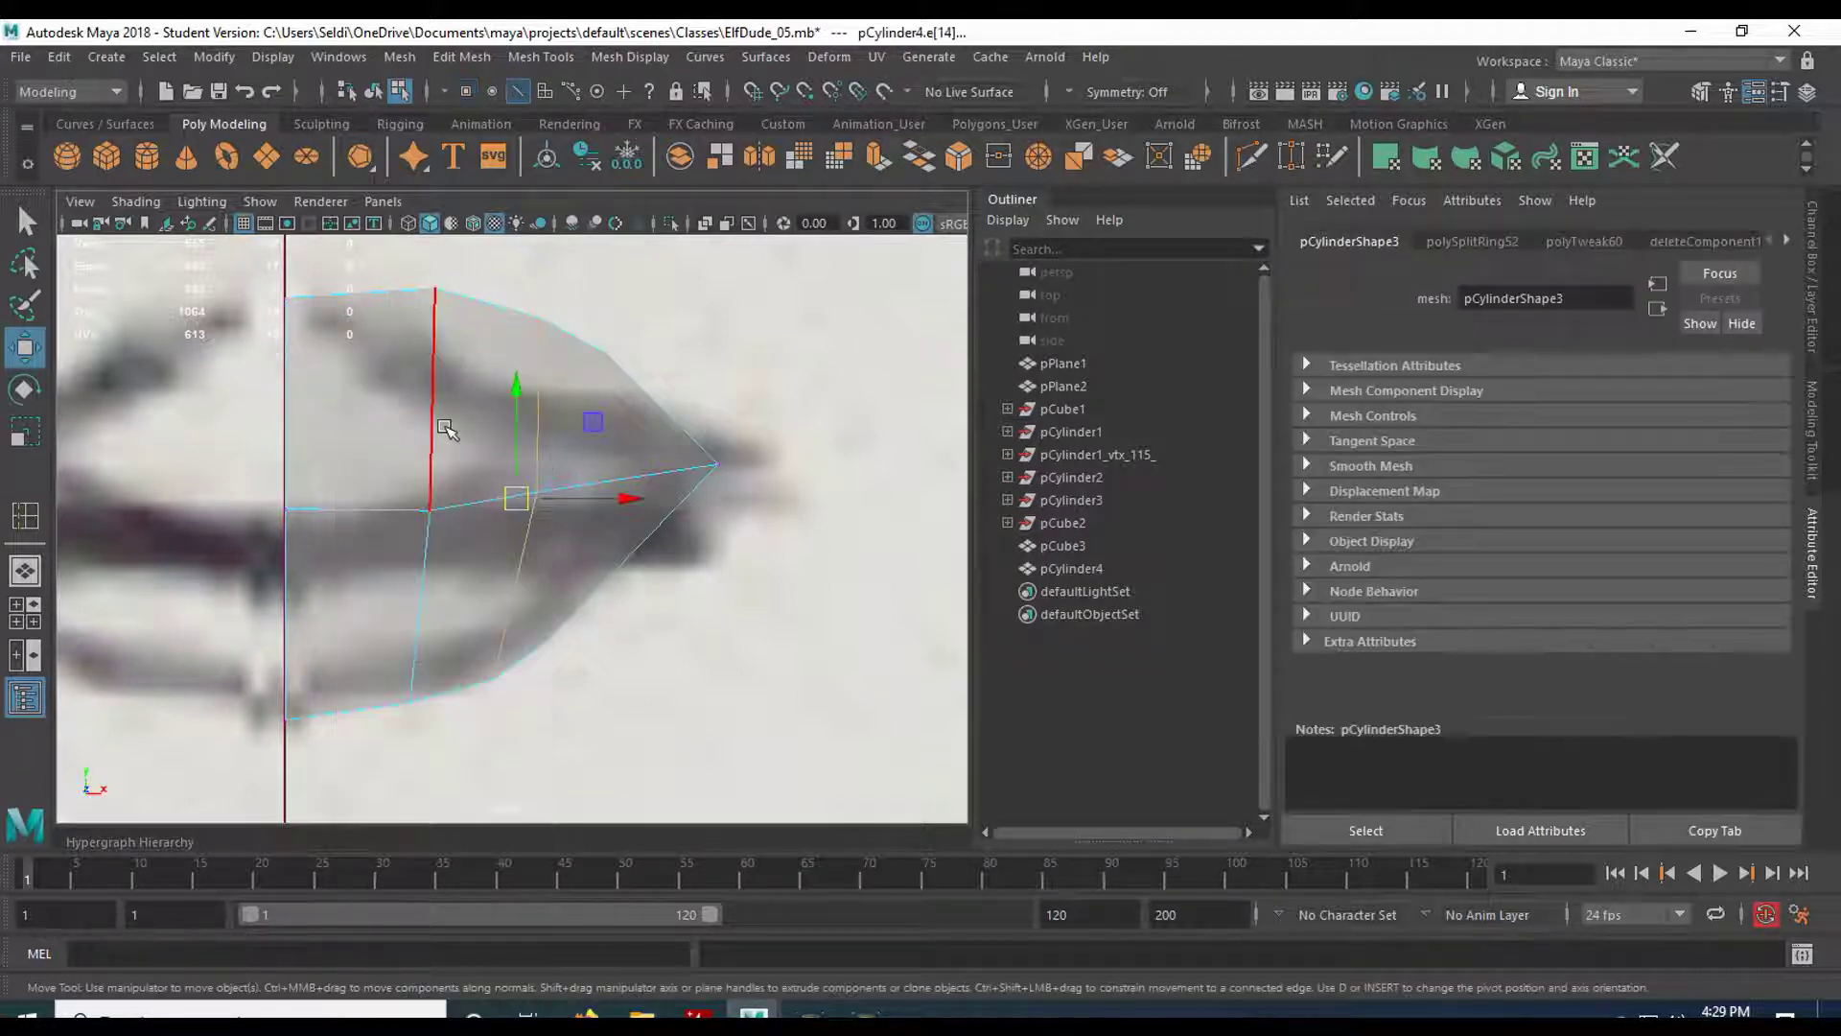
key(q)
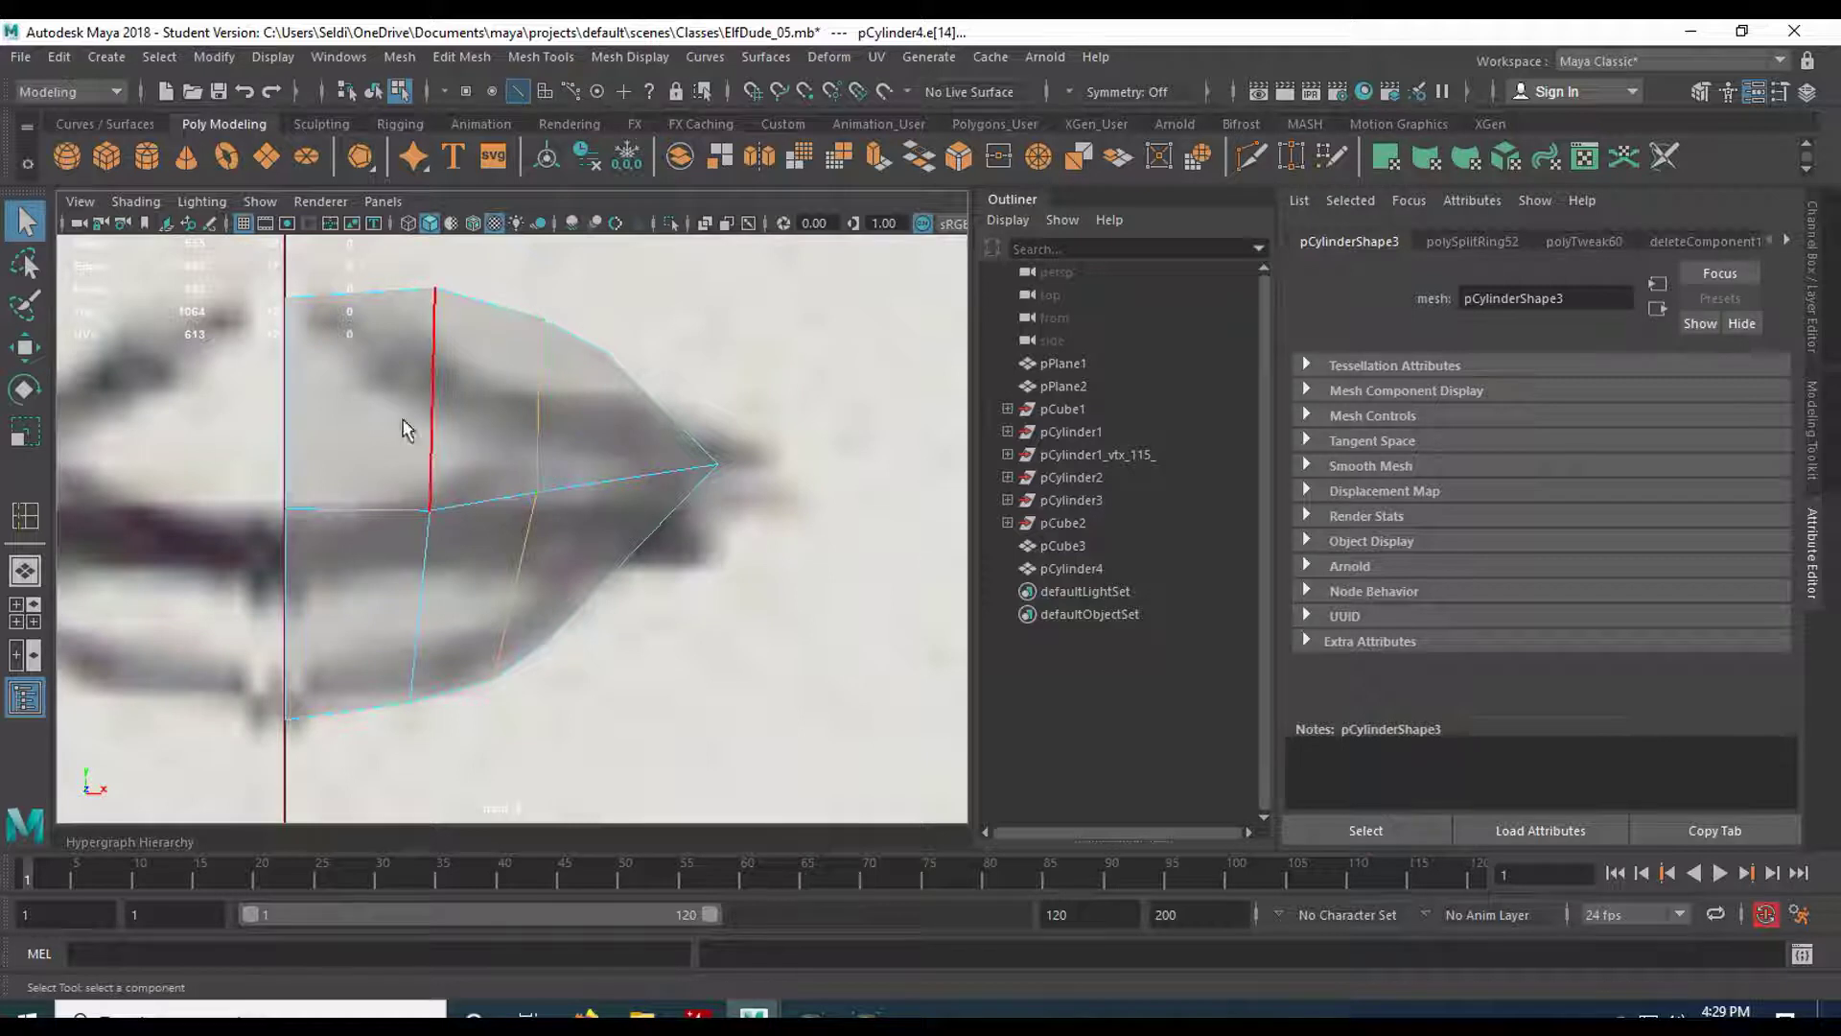
shift+click(419, 412)
shift+click(422, 564)
shift+click(299, 574)
shift+click(287, 419)
key(ctrl+z)
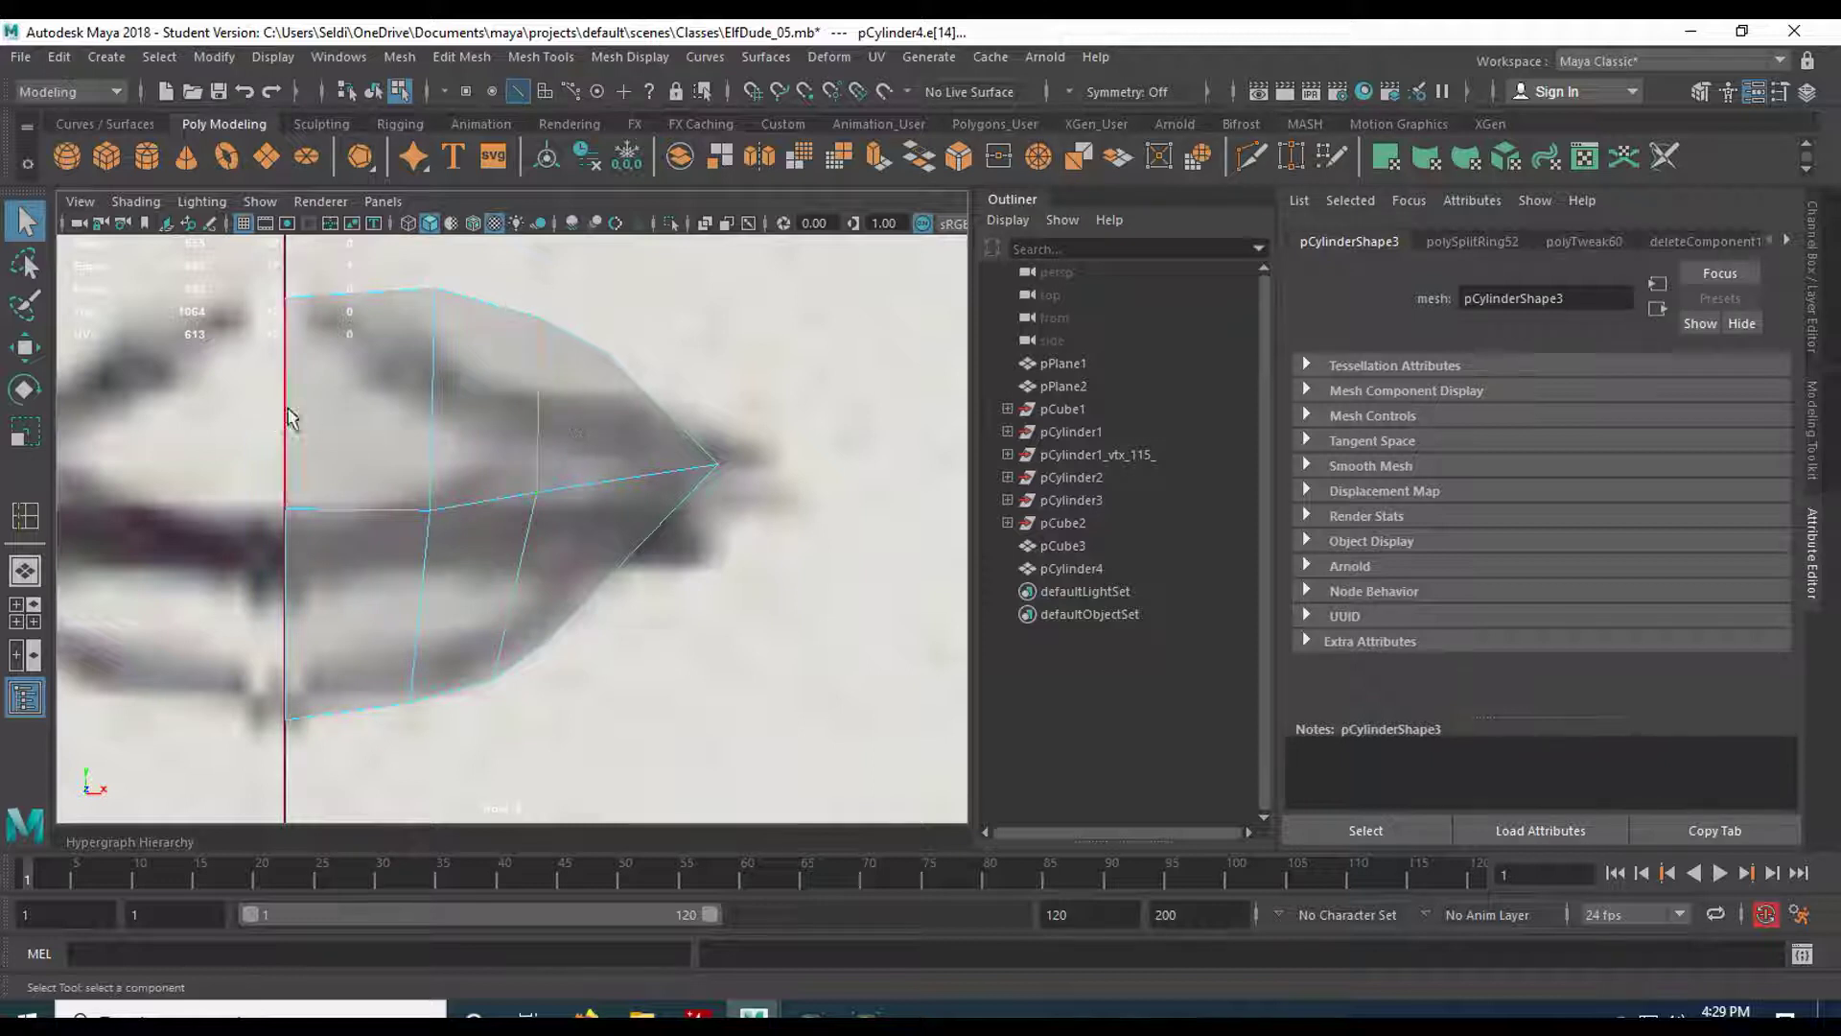
Connect the vertical edges of both lips and the edge leading to the mouth corner, forming an inner lip loop.
shift+drag(254, 408, 577, 432)
shift+drag(255, 578, 561, 574)
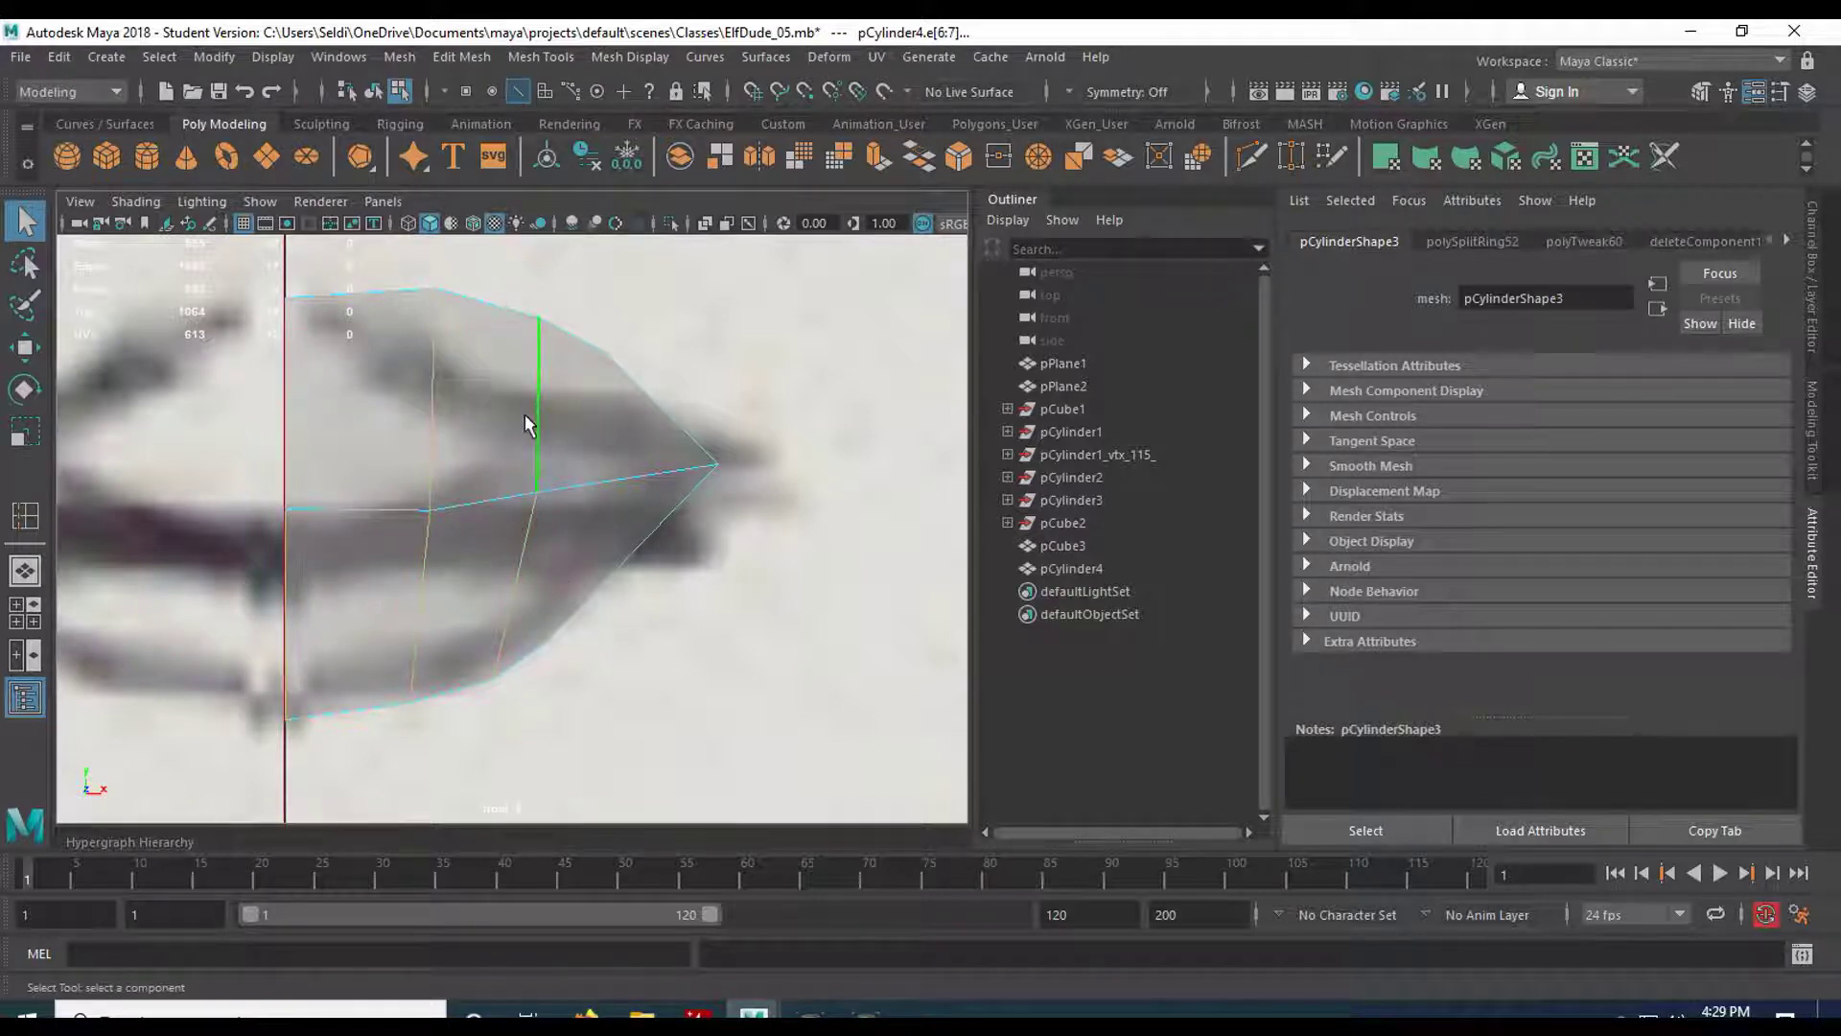
shift+right_drag(538, 410, 518, 733)
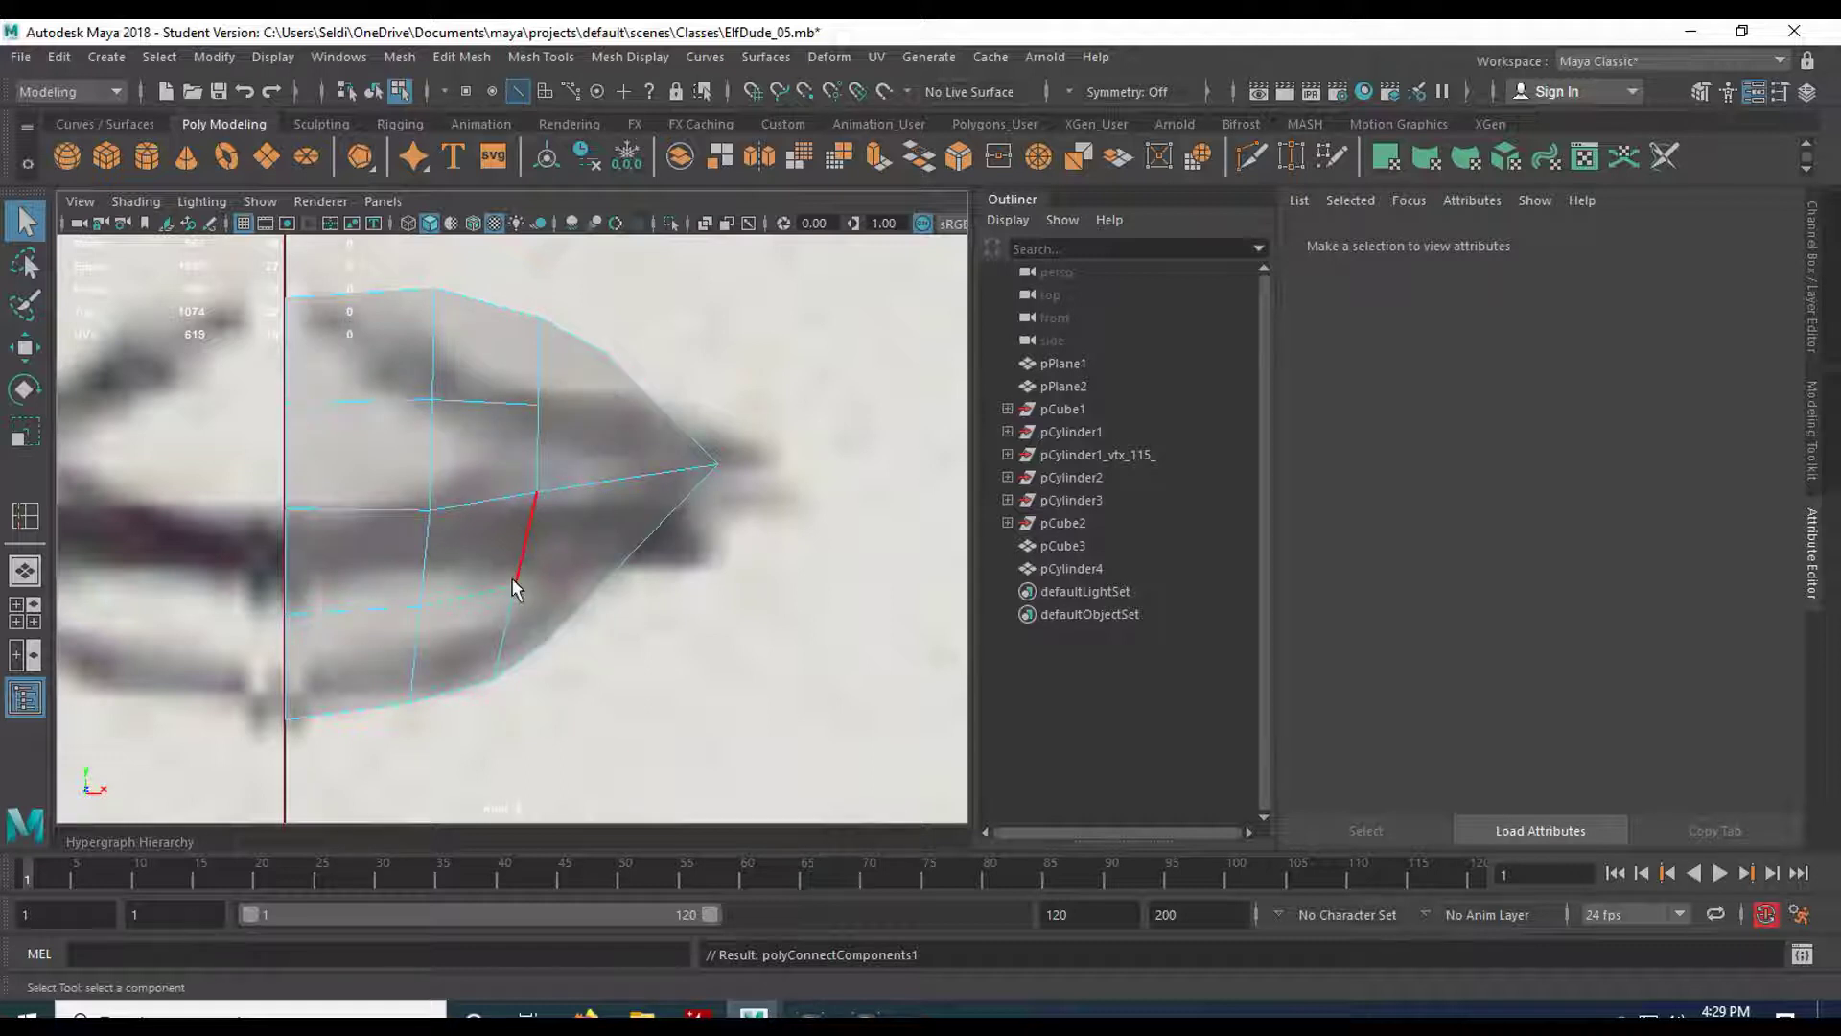
key(ctrl+z)
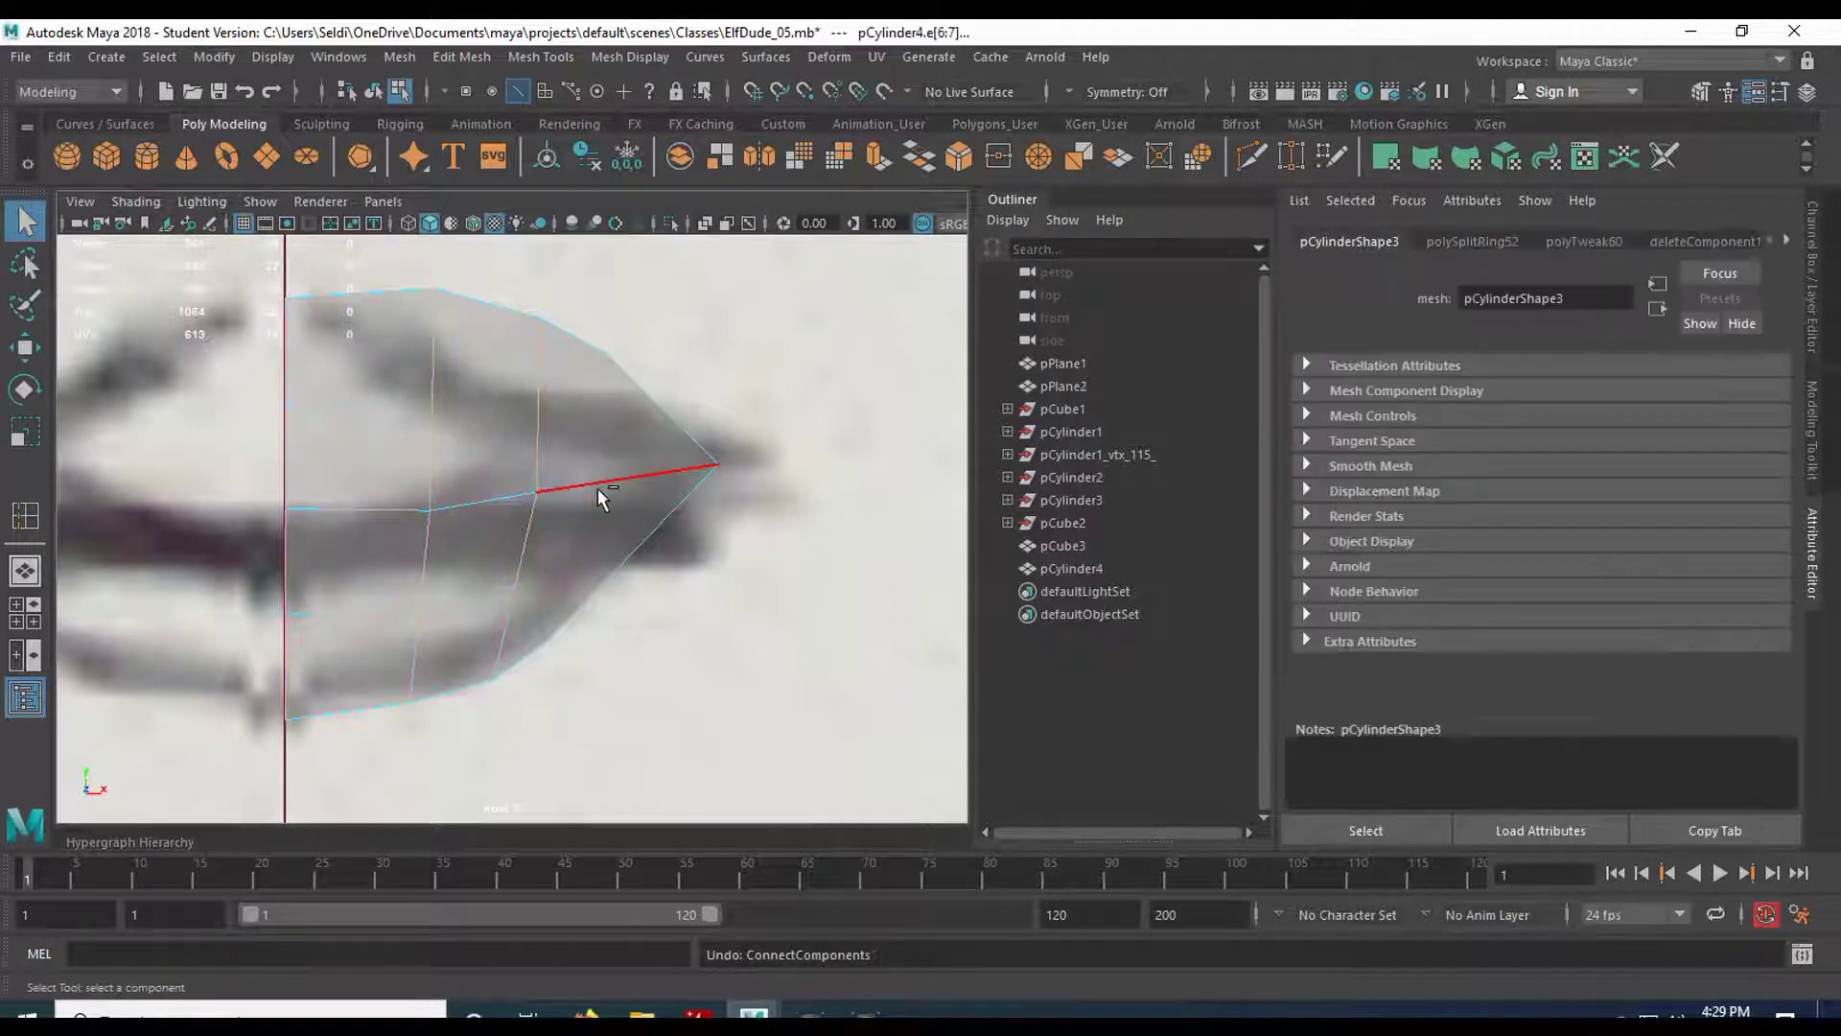
shift+click(588, 490)
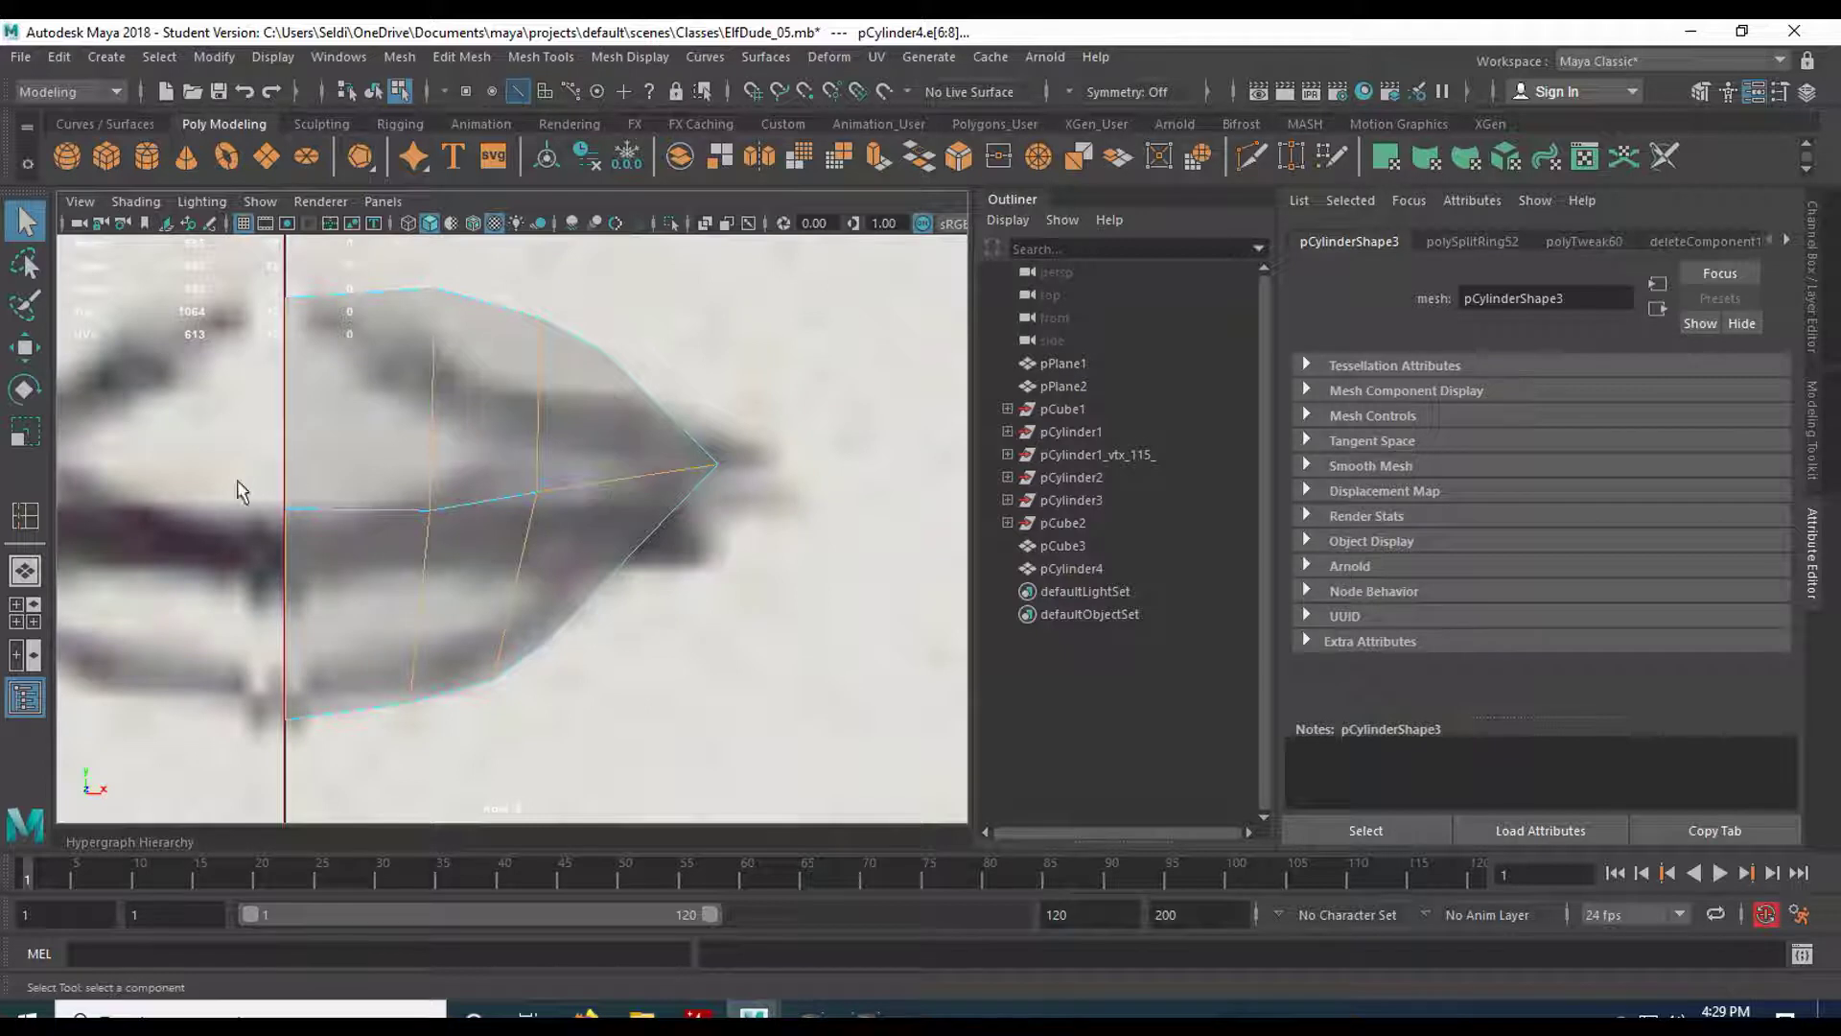
shift+right_click(591, 458)
shift+right_drag(591, 459, 604, 785)
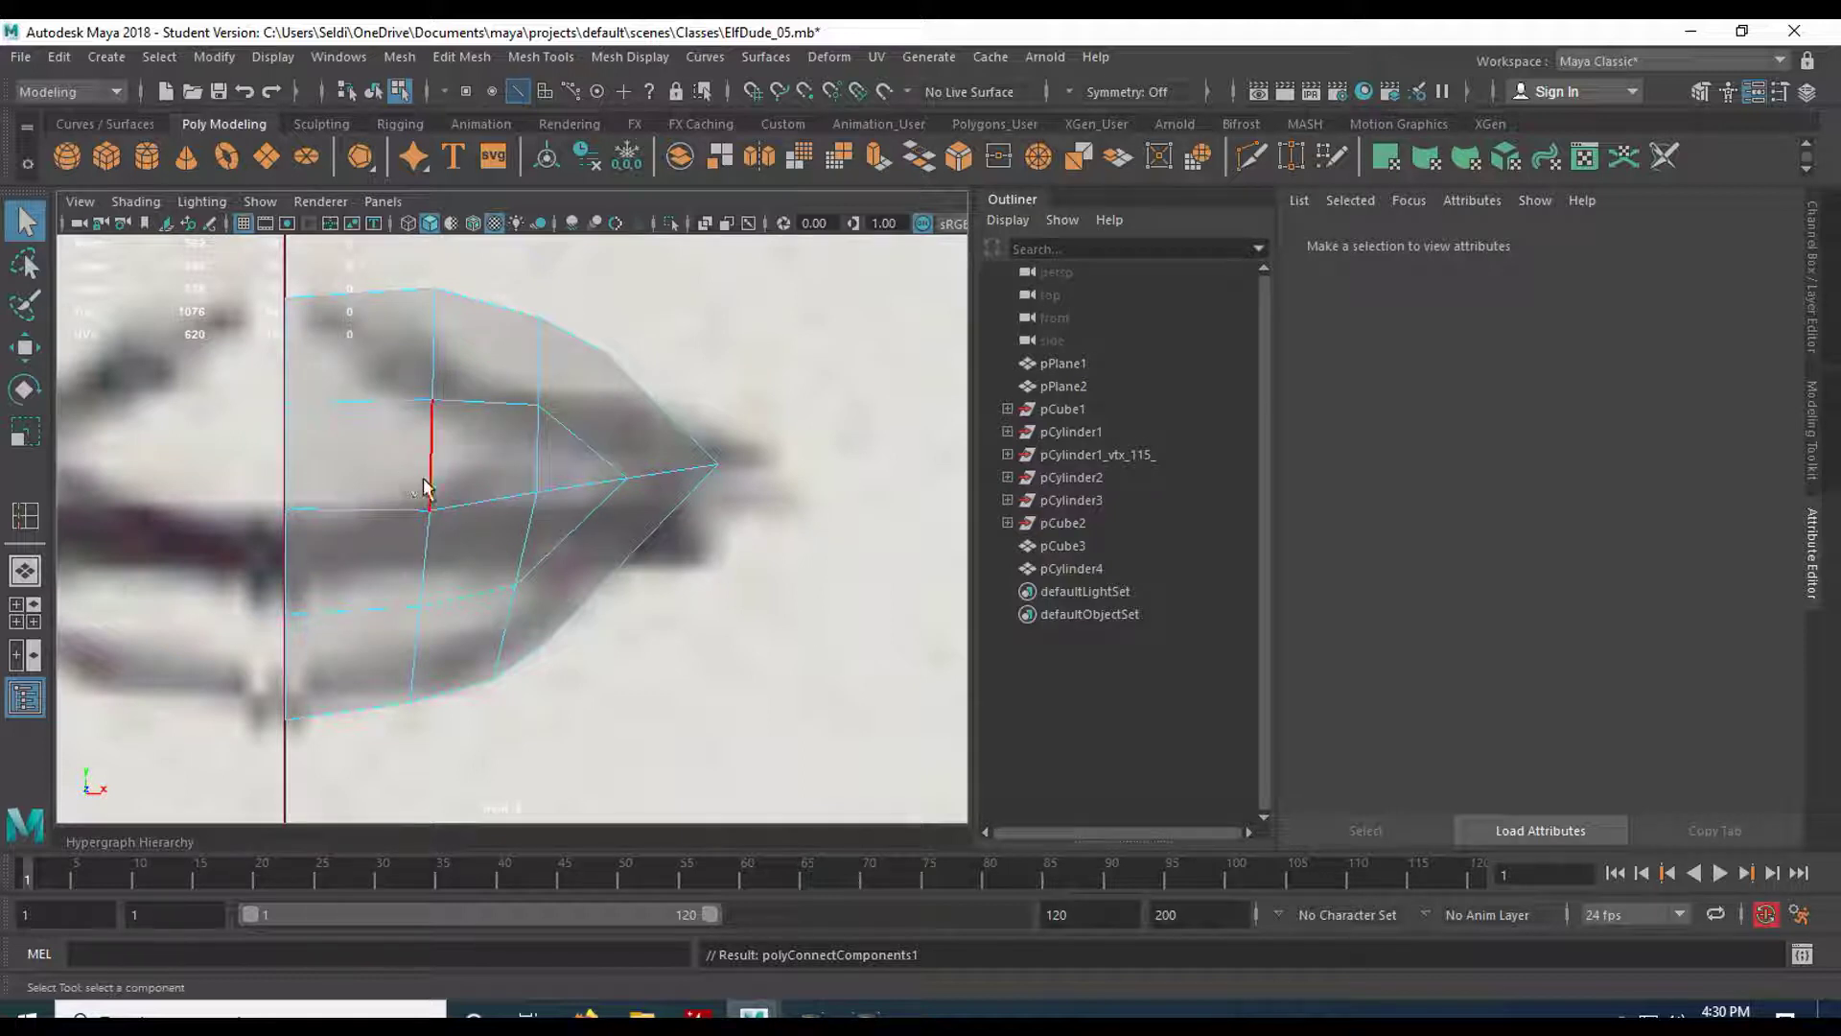
Delete the inner faces enclosed by the new lip loop to open the mouth.
right_click(470, 489)
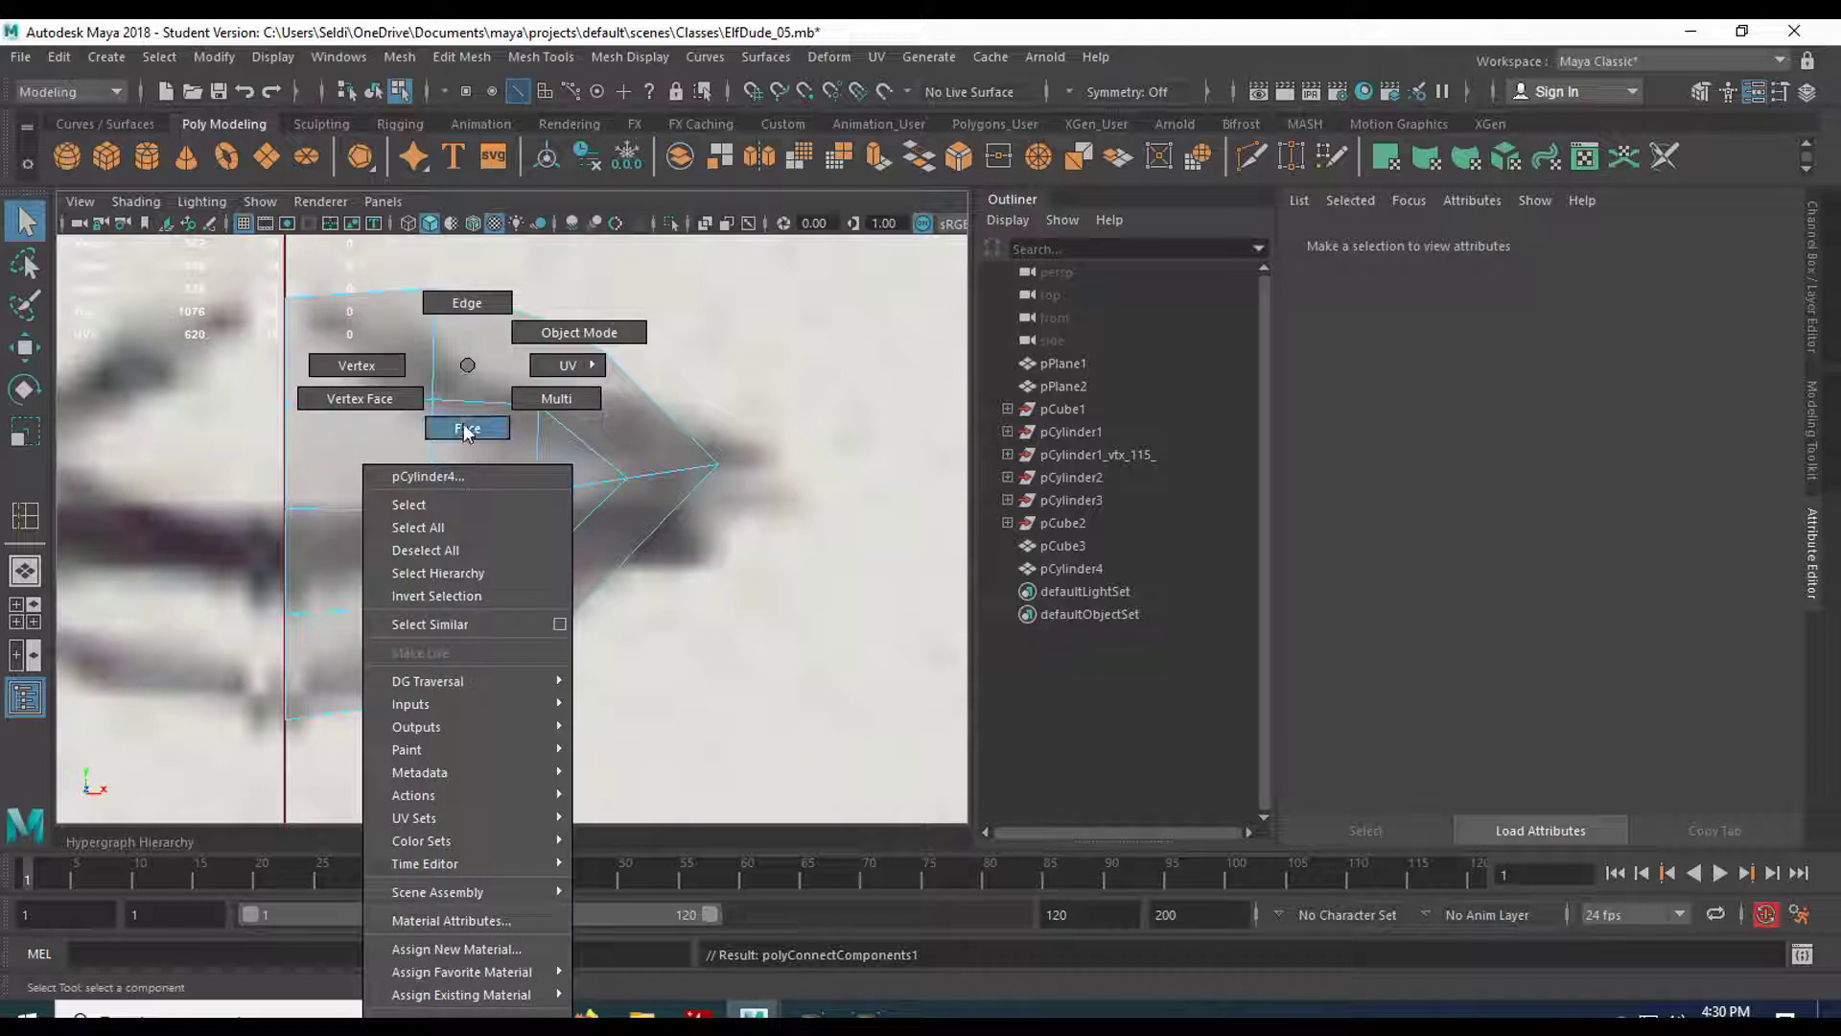
right_drag(467, 431, 467, 432)
drag(332, 468, 495, 540)
shift+drag(574, 466, 558, 505)
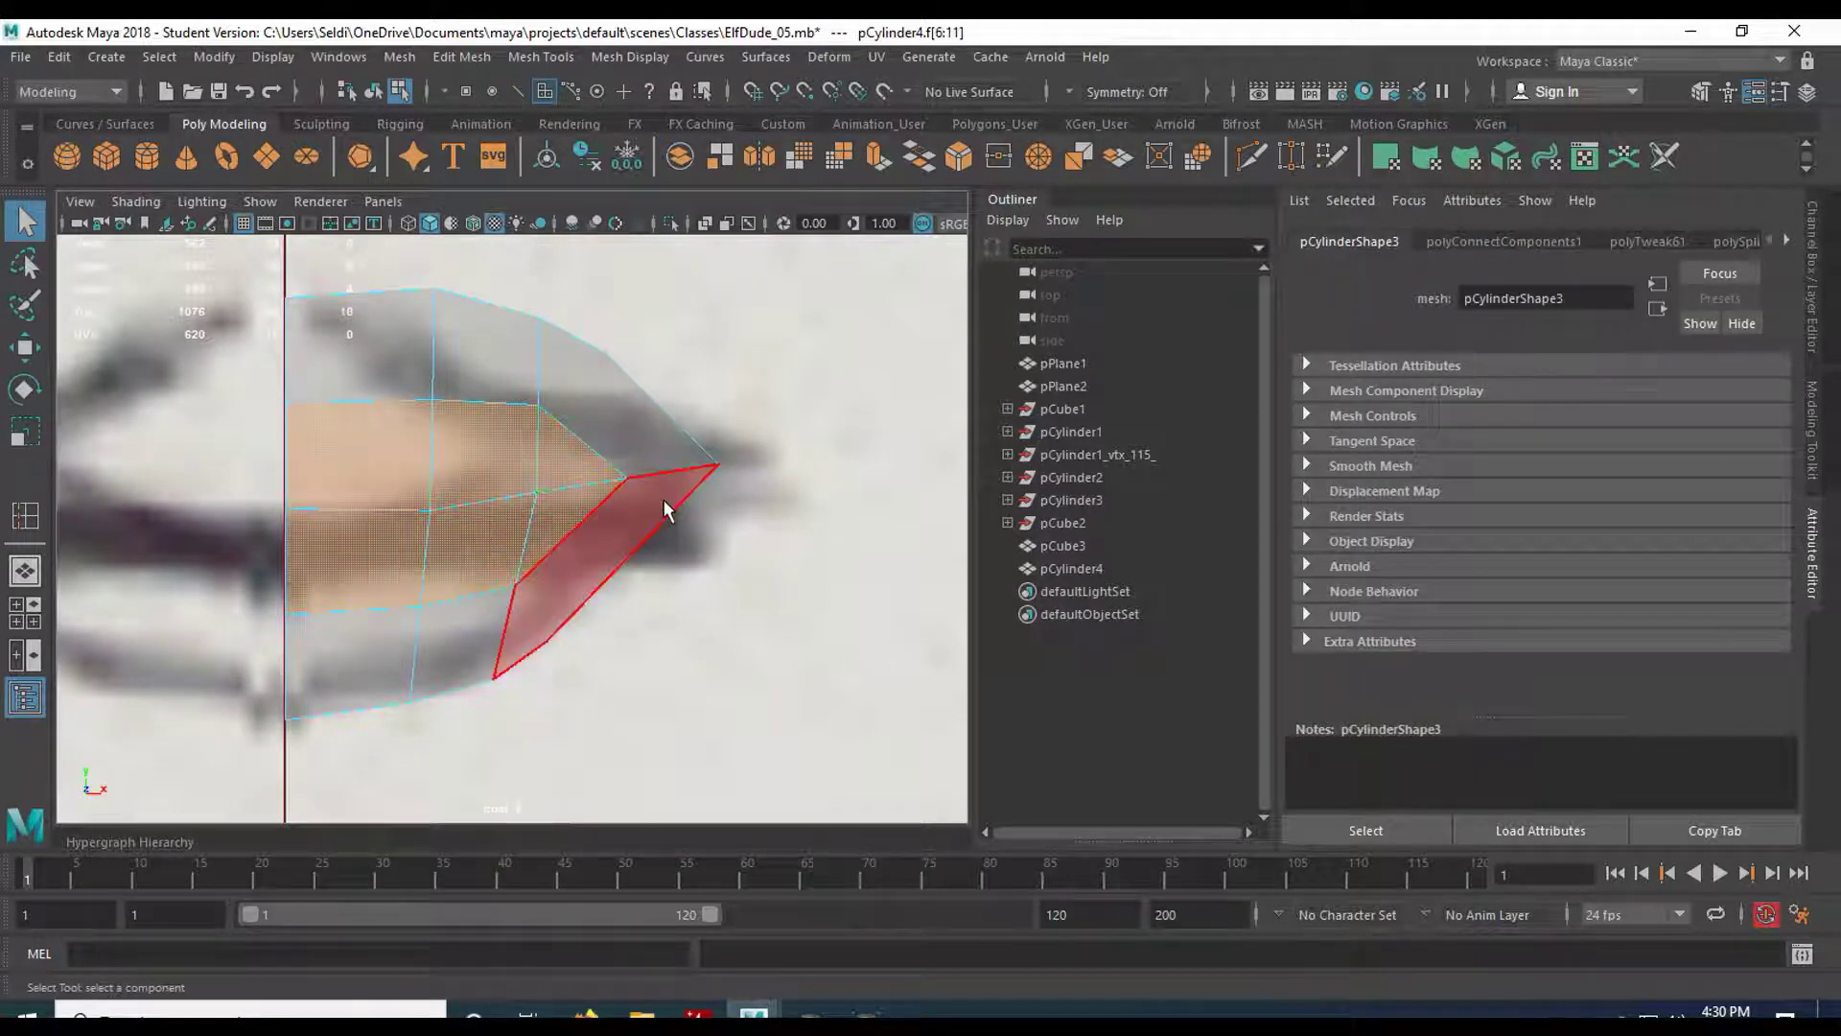
key(Delete)
Lower the upper lip's three inner vertices to the mouth line and scale them flat into a level row.
right_drag(364, 405, 240, 389)
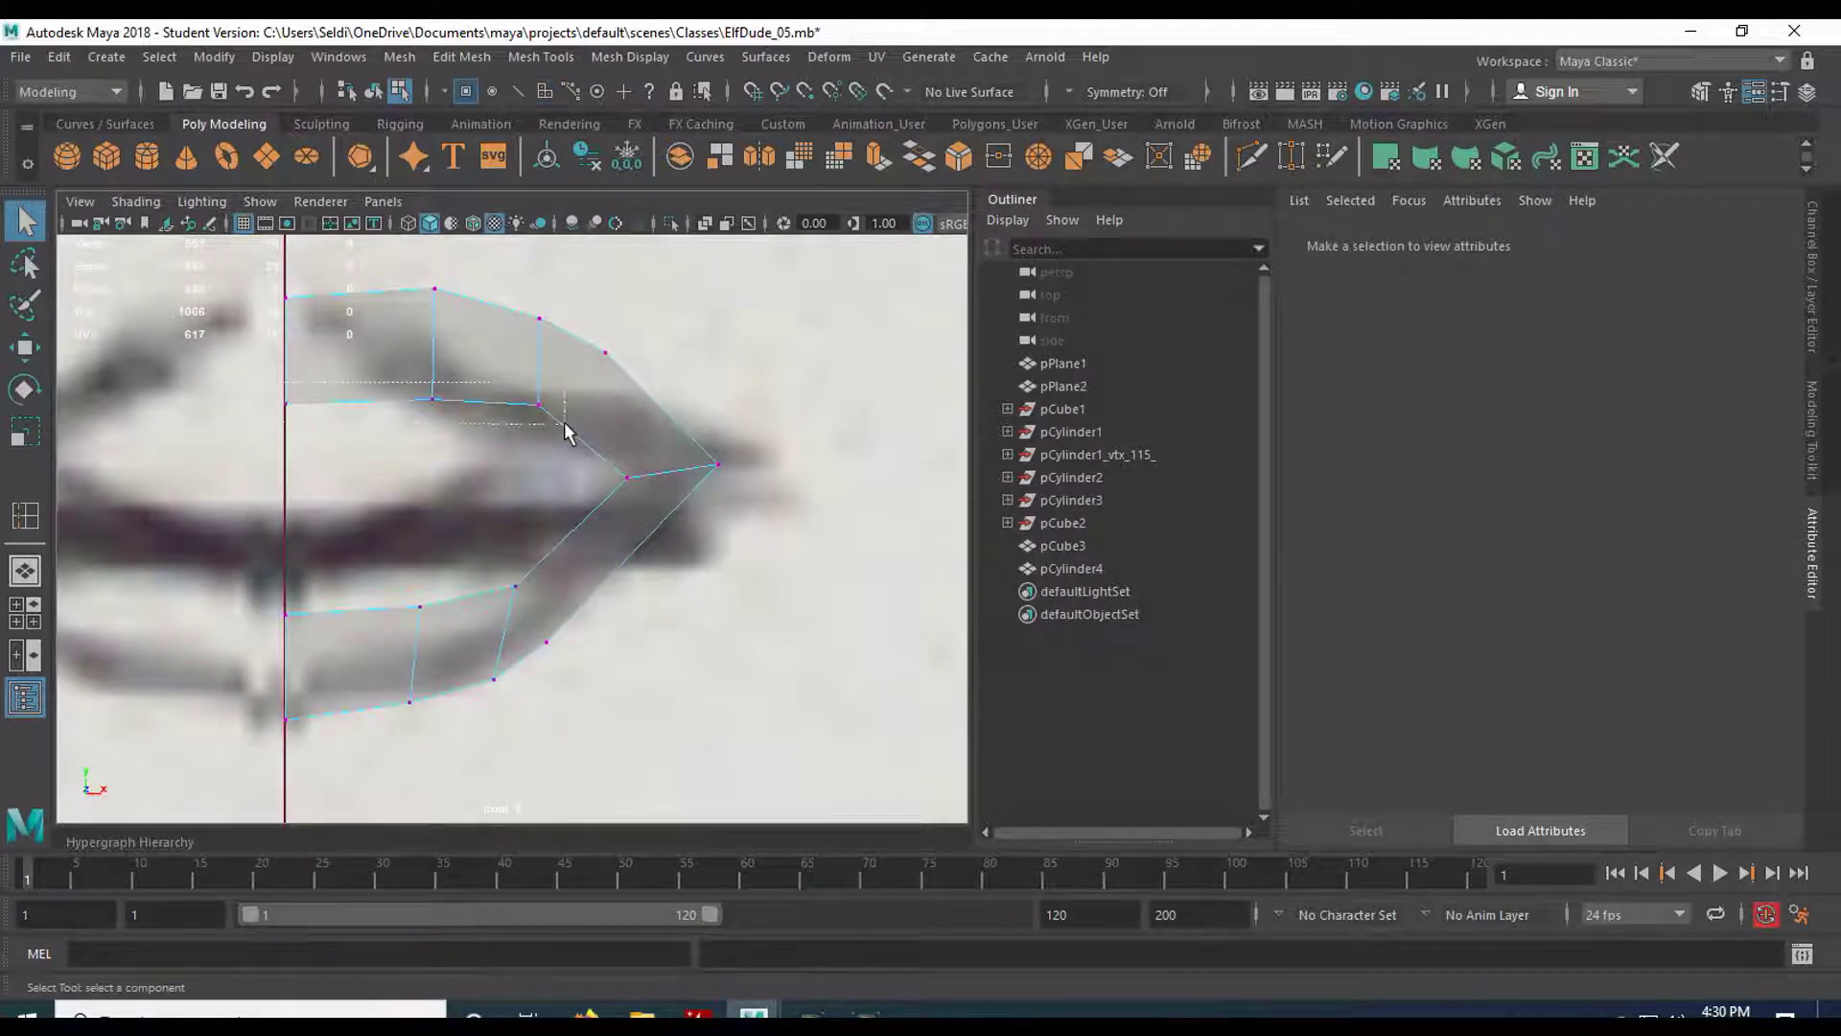
drag(566, 433, 565, 433)
key(w)
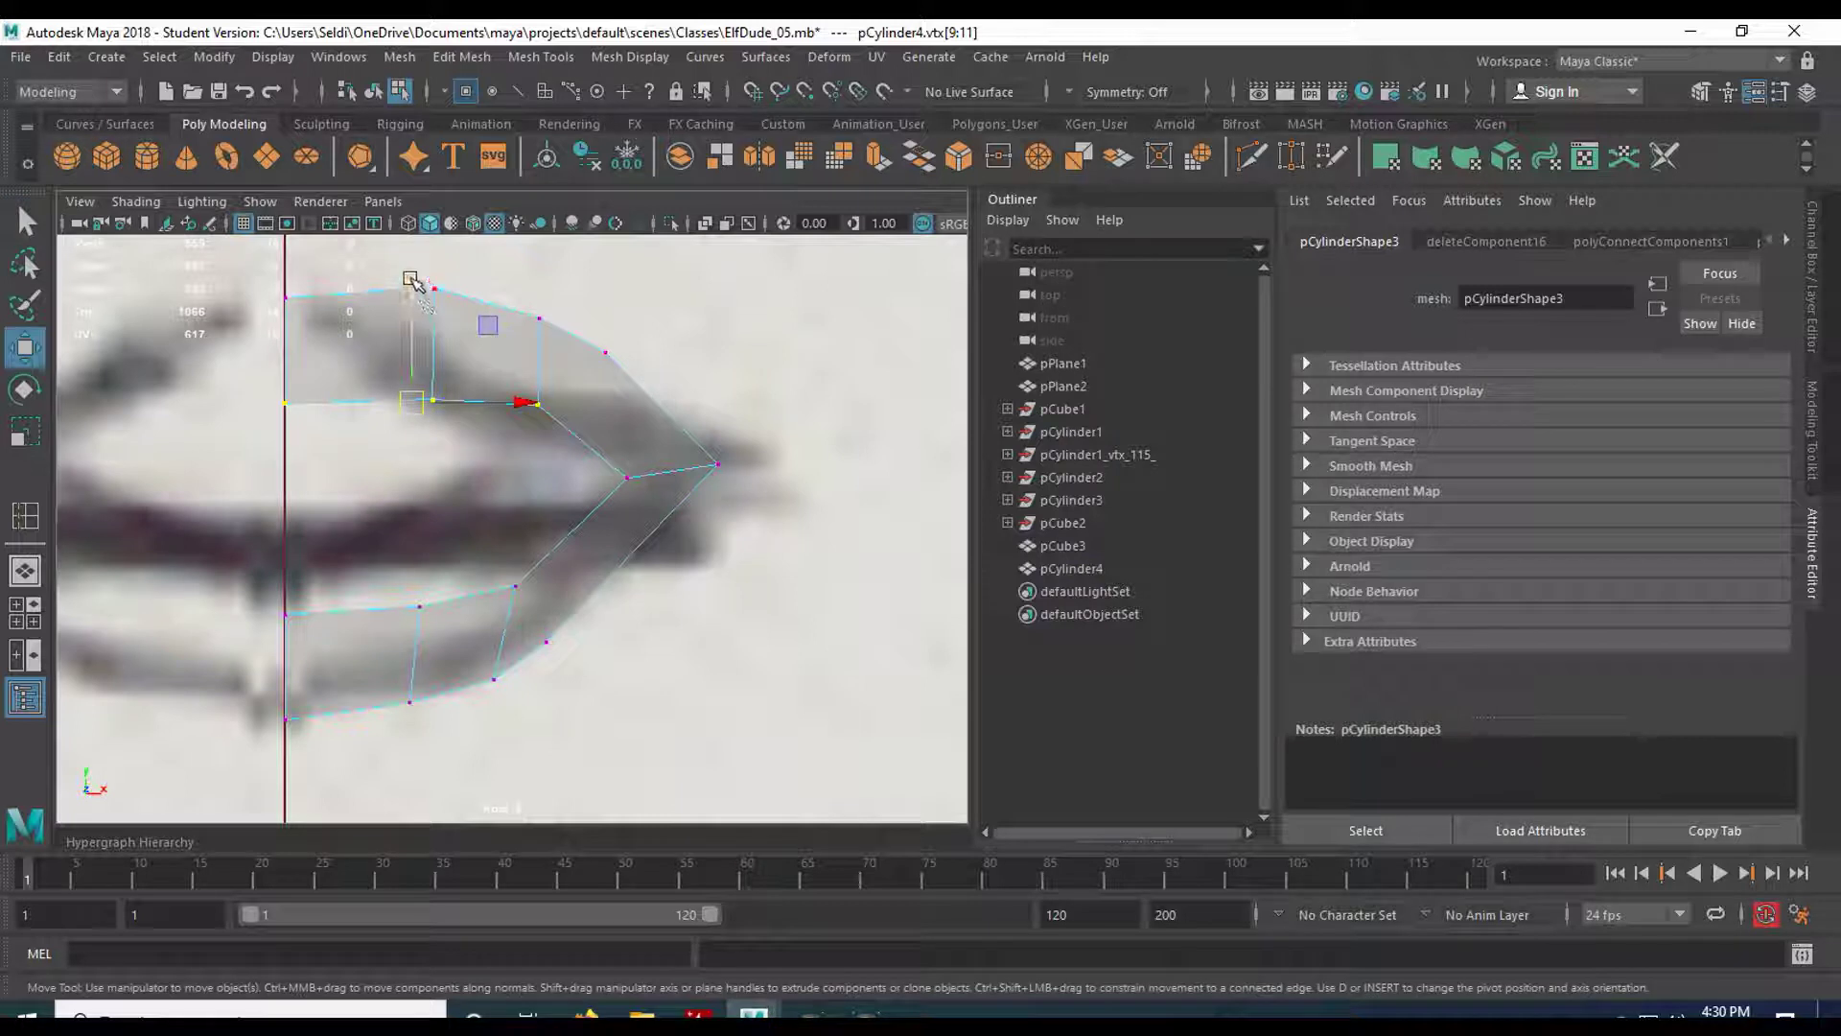
drag(410, 281, 411, 377)
key(r)
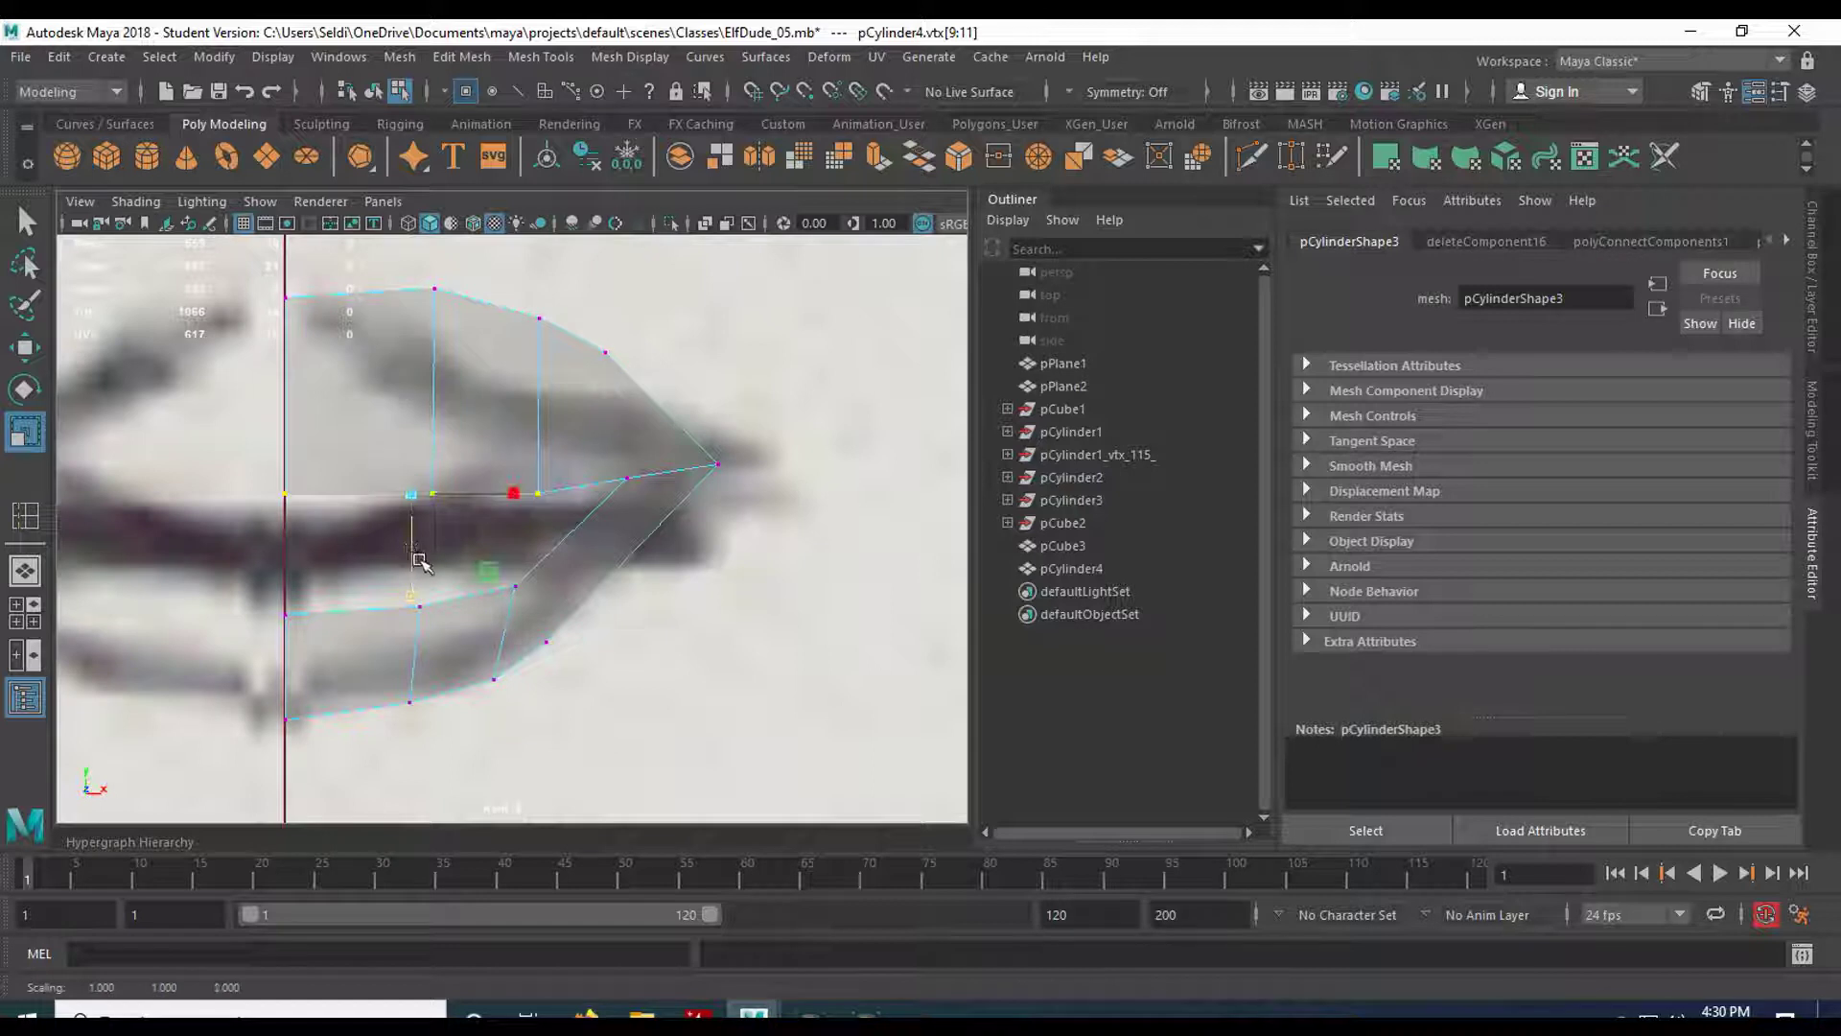
key(w)
drag(412, 396, 412, 377)
Raise the lower lip's three inner vertices, scale them into a level row, and shift the outermost one toward the mouth corner.
drag(246, 562, 537, 656)
drag(396, 508, 394, 451)
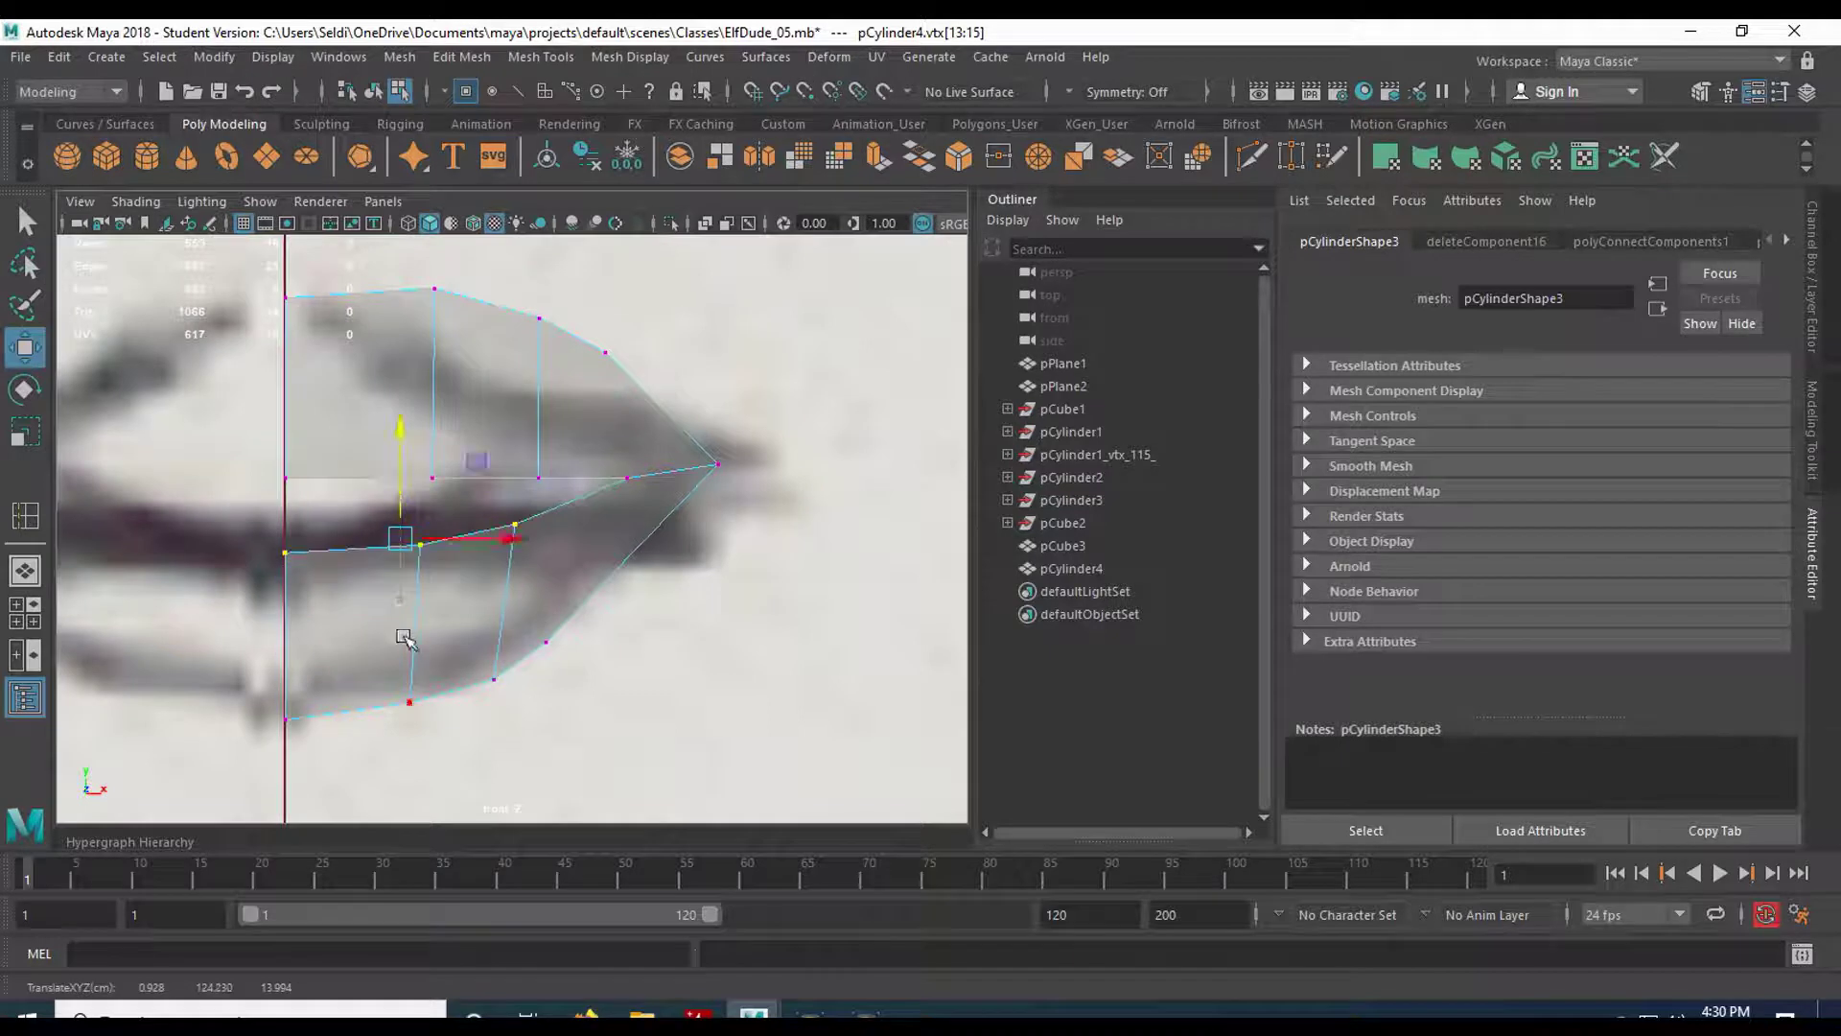
key(r)
drag(405, 641, 398, 535)
key(w)
drag(403, 458, 402, 439)
click(511, 519)
drag(593, 517, 616, 517)
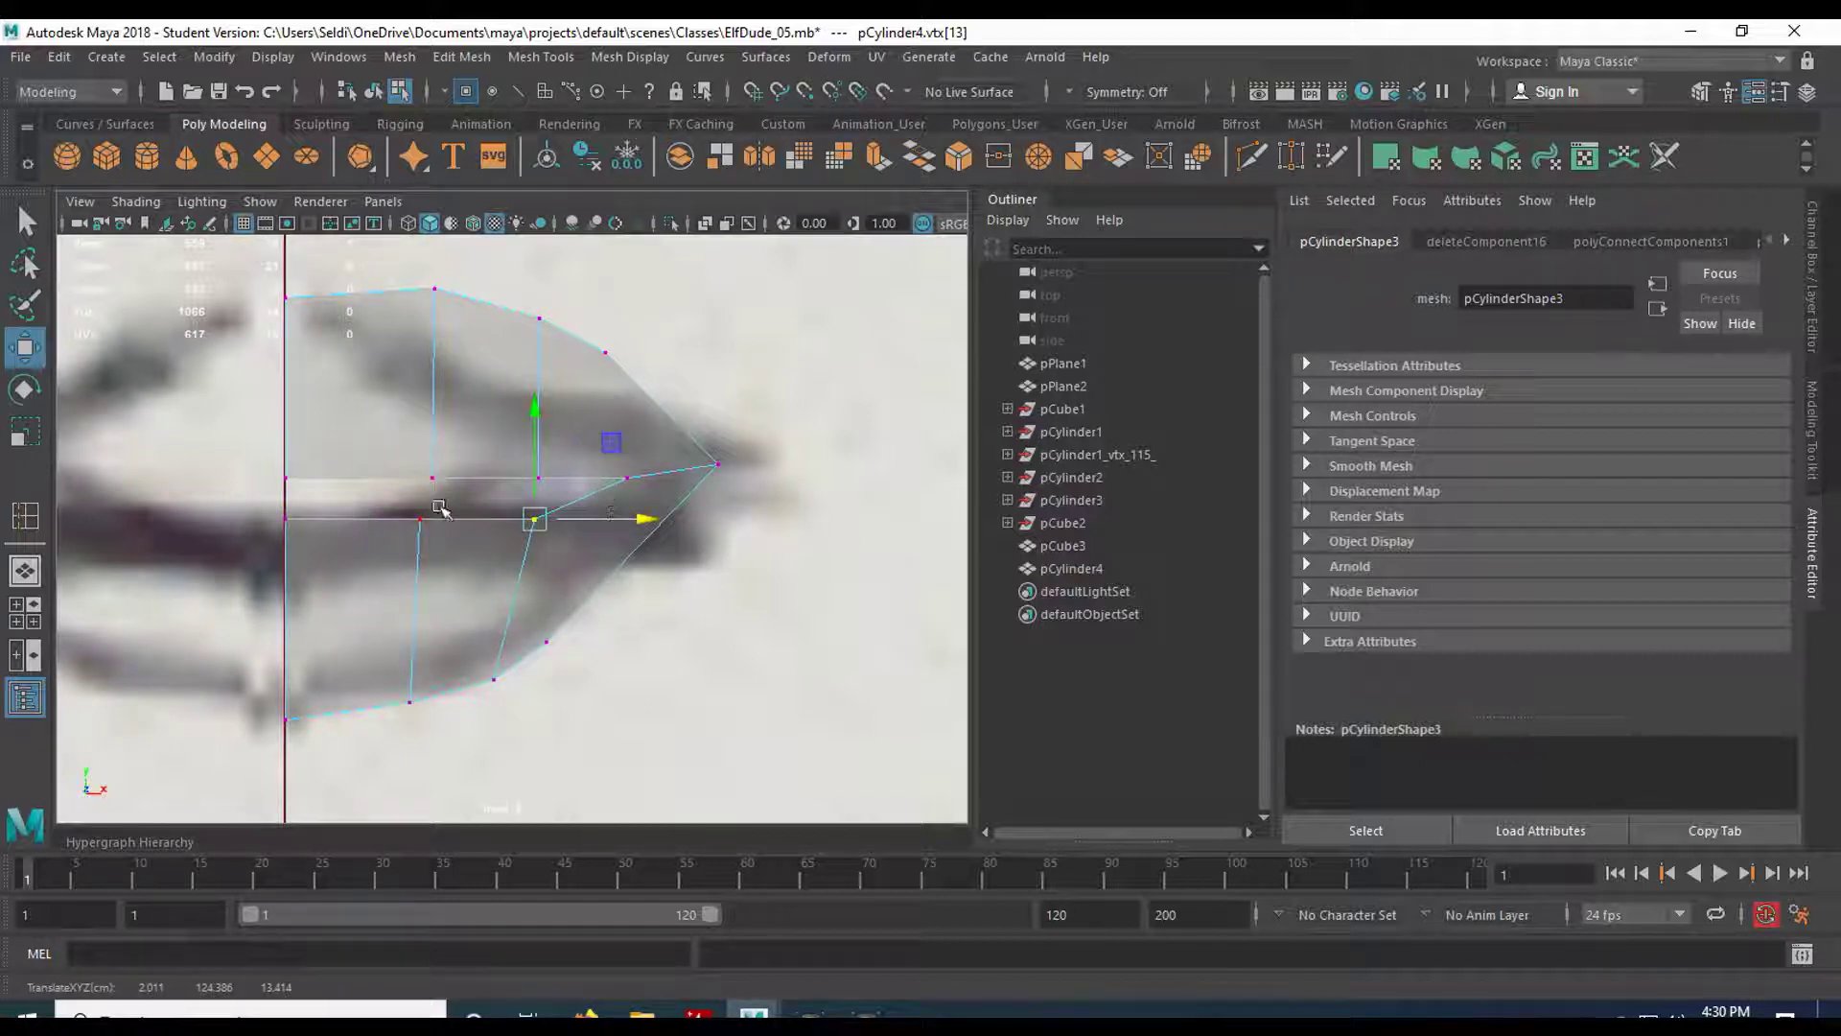
Cut one new edge across the upper lip and one across the lower lip near the mouth corner, from the outermost outline vertices to the opening.
key(space)
key(space)
mouse_move(523, 450)
alt+mouse_down()
mouse_move(354, 435)
mouse_move(444, 453)
mouse_move(464, 411)
mouse_move(478, 574)
alt+mouse_up()
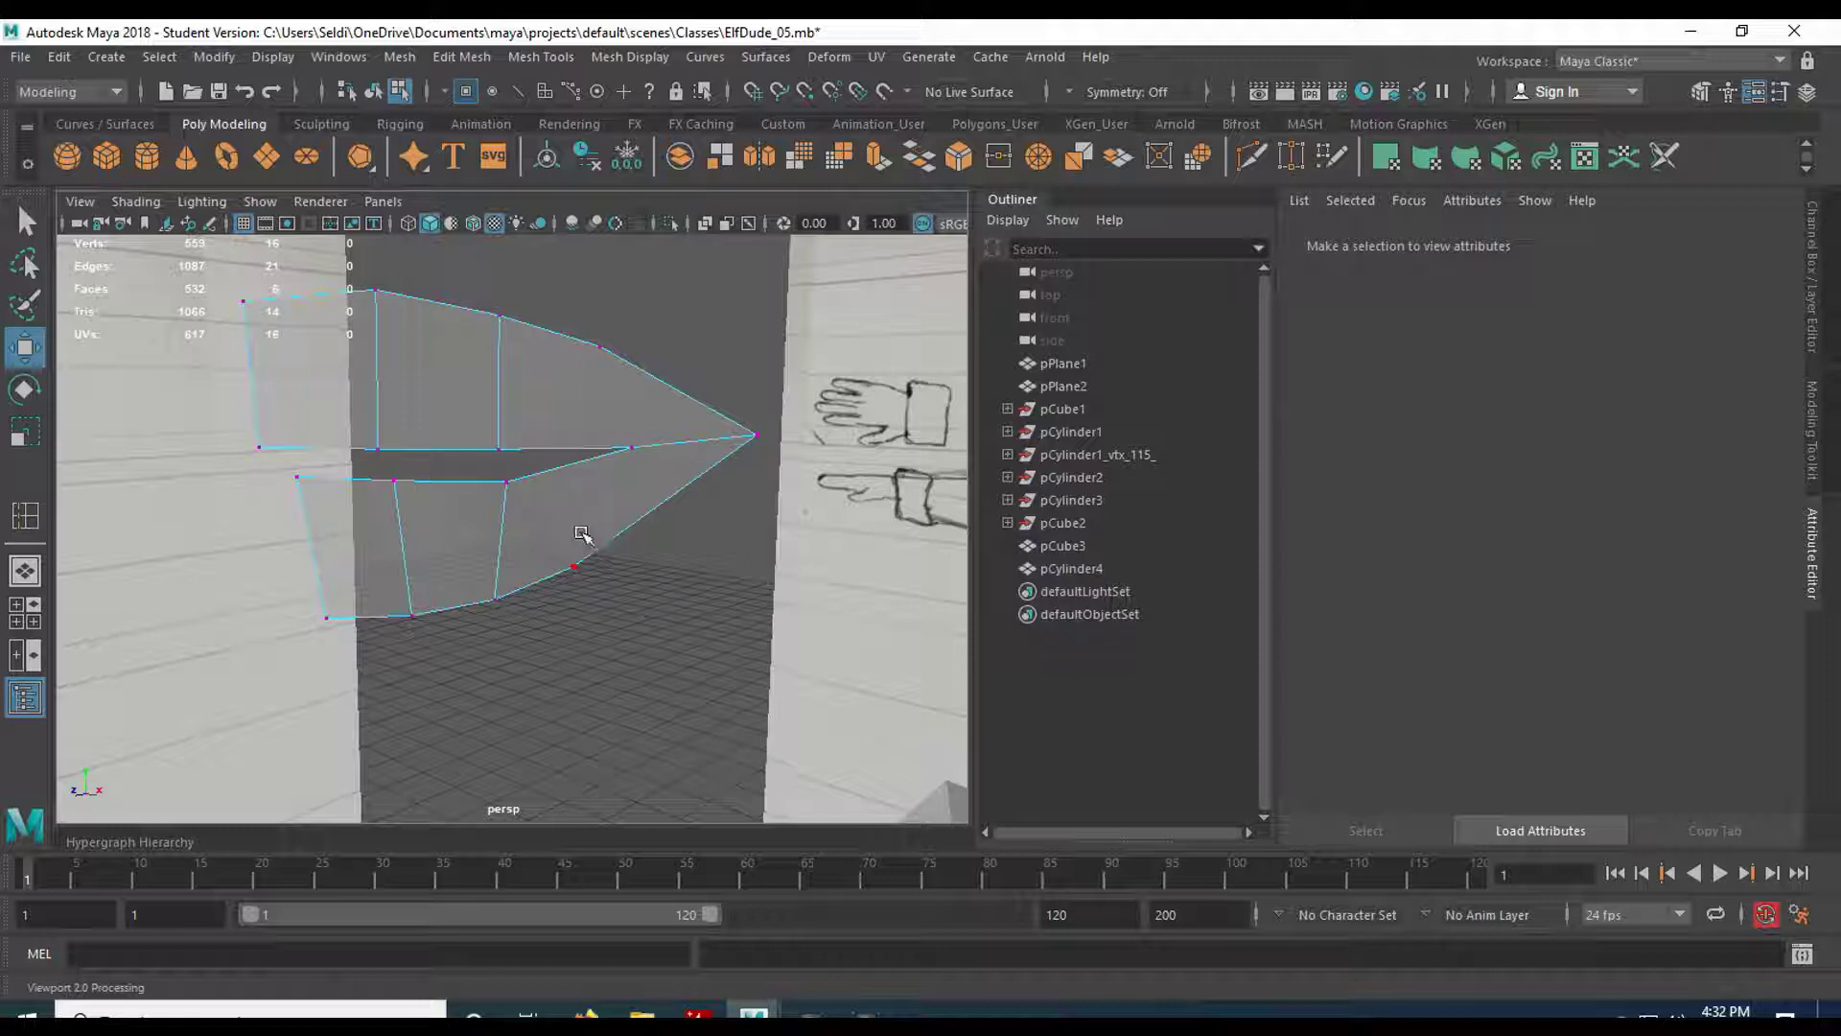
click(1243, 161)
key(Escape)
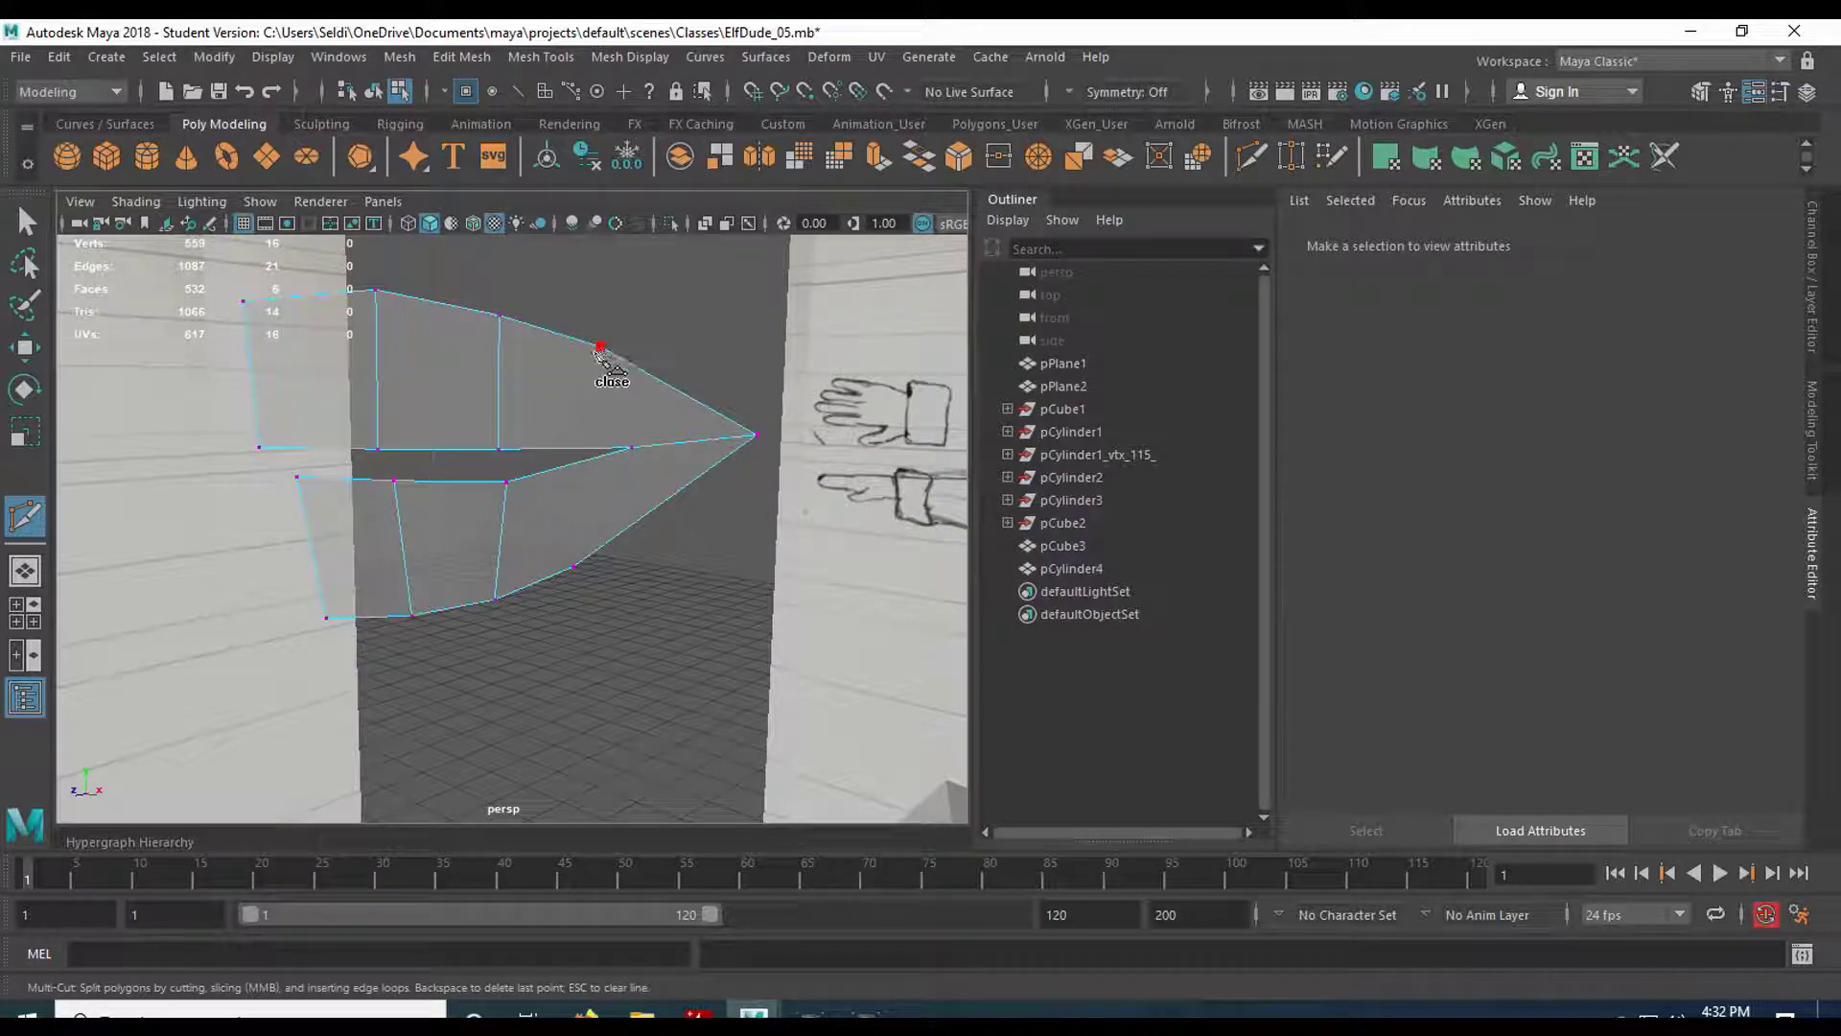
click(600, 347)
click(588, 448)
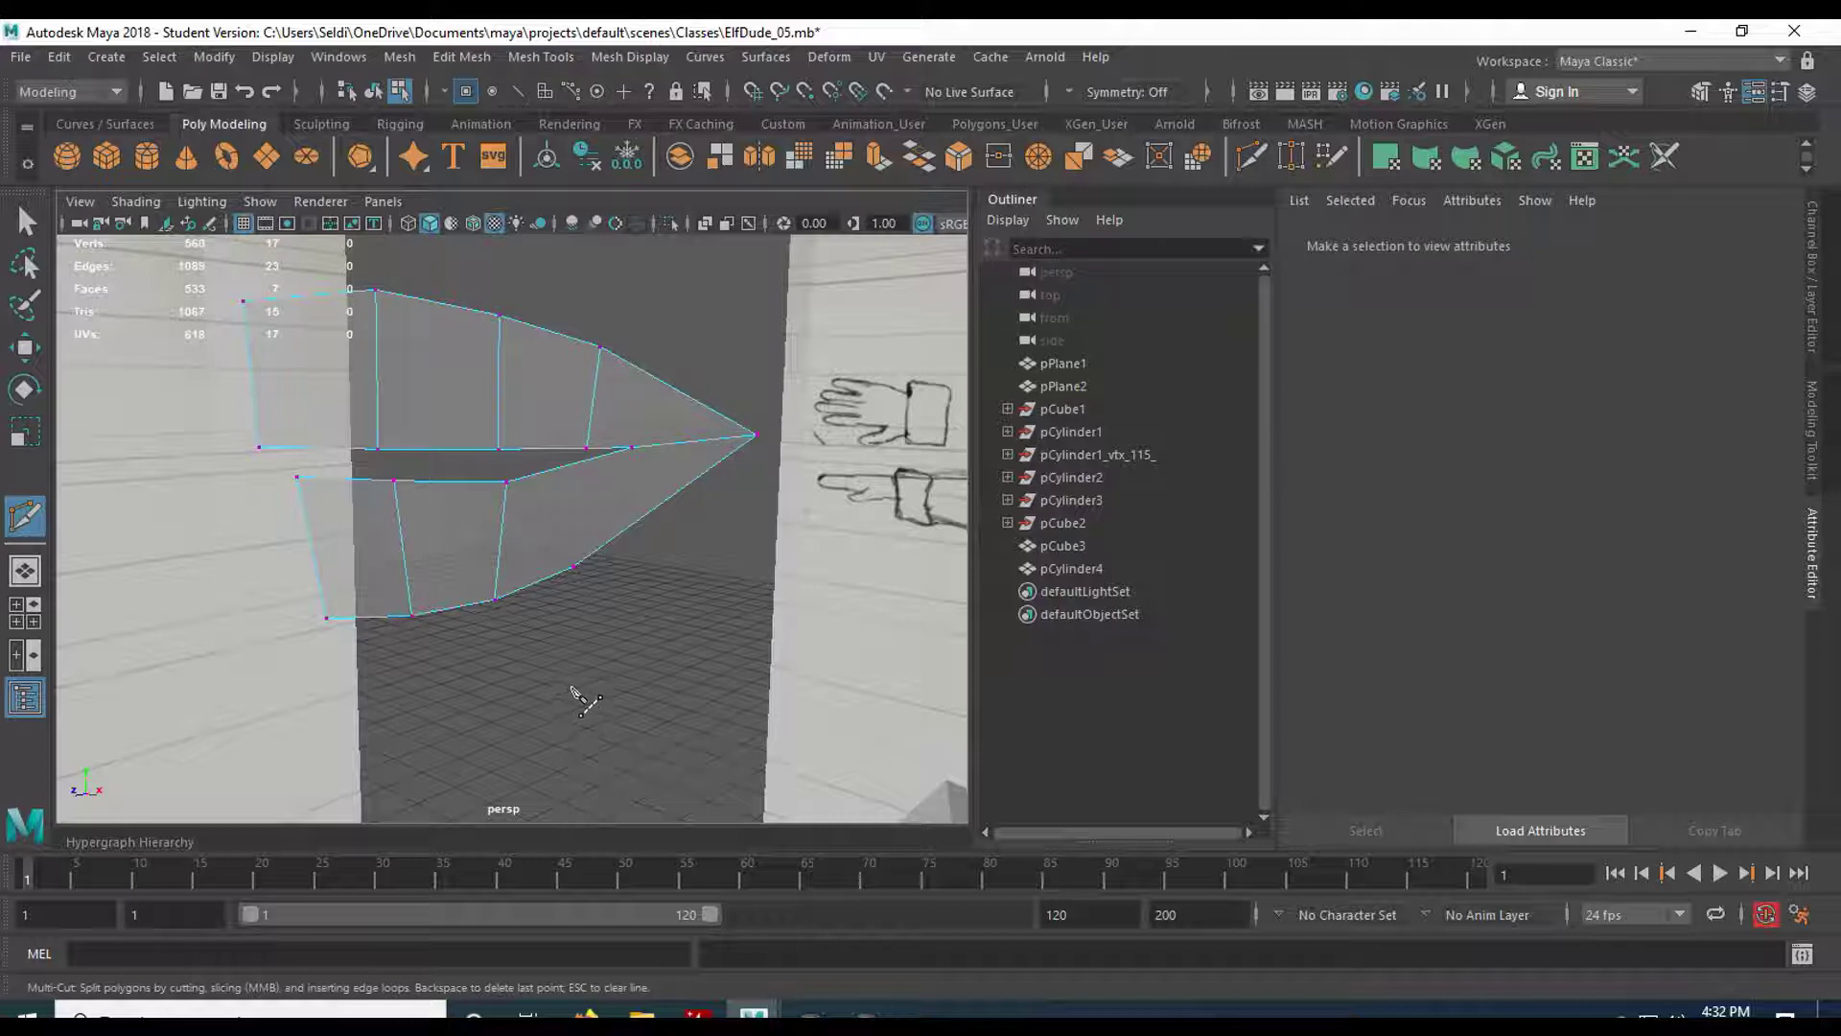
click(574, 566)
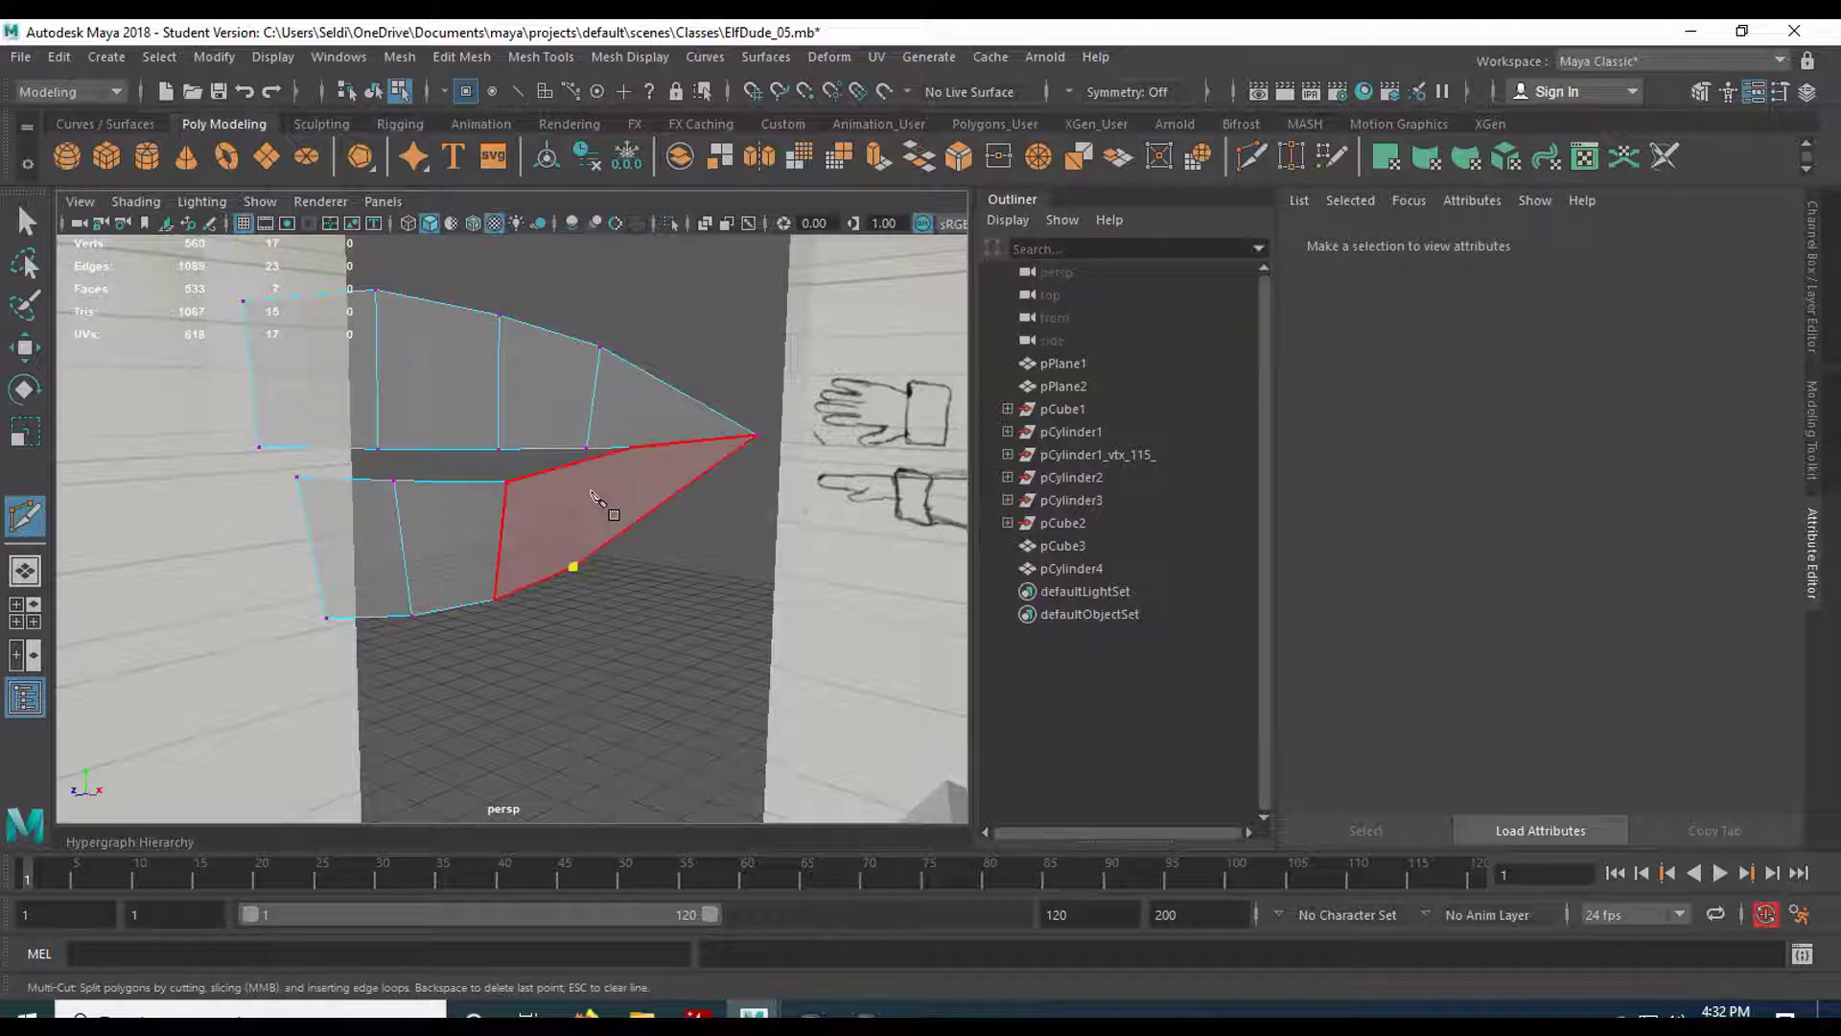
click(589, 463)
key(Return)
key(q)
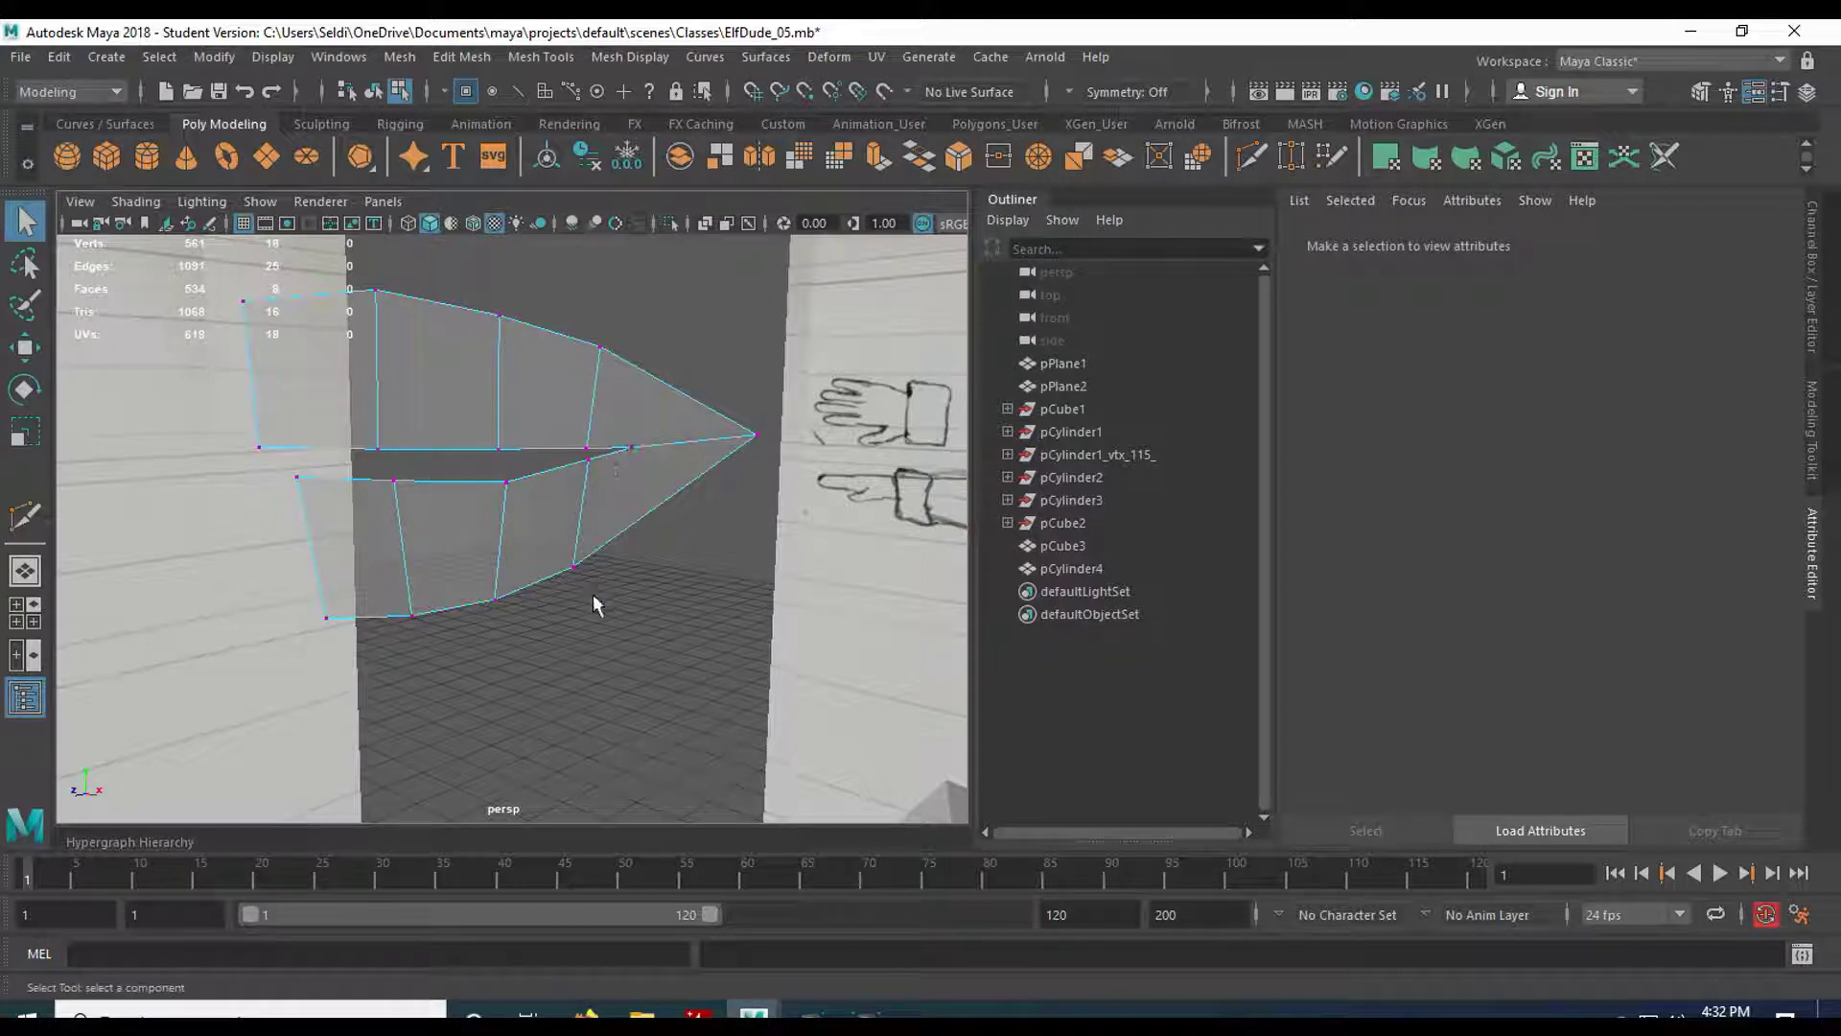
Shift the lower lip's new outline vertex outward to the reference and adjust its inner vertices so the opening curves up toward the mouth corner.
key(space)
key(space)
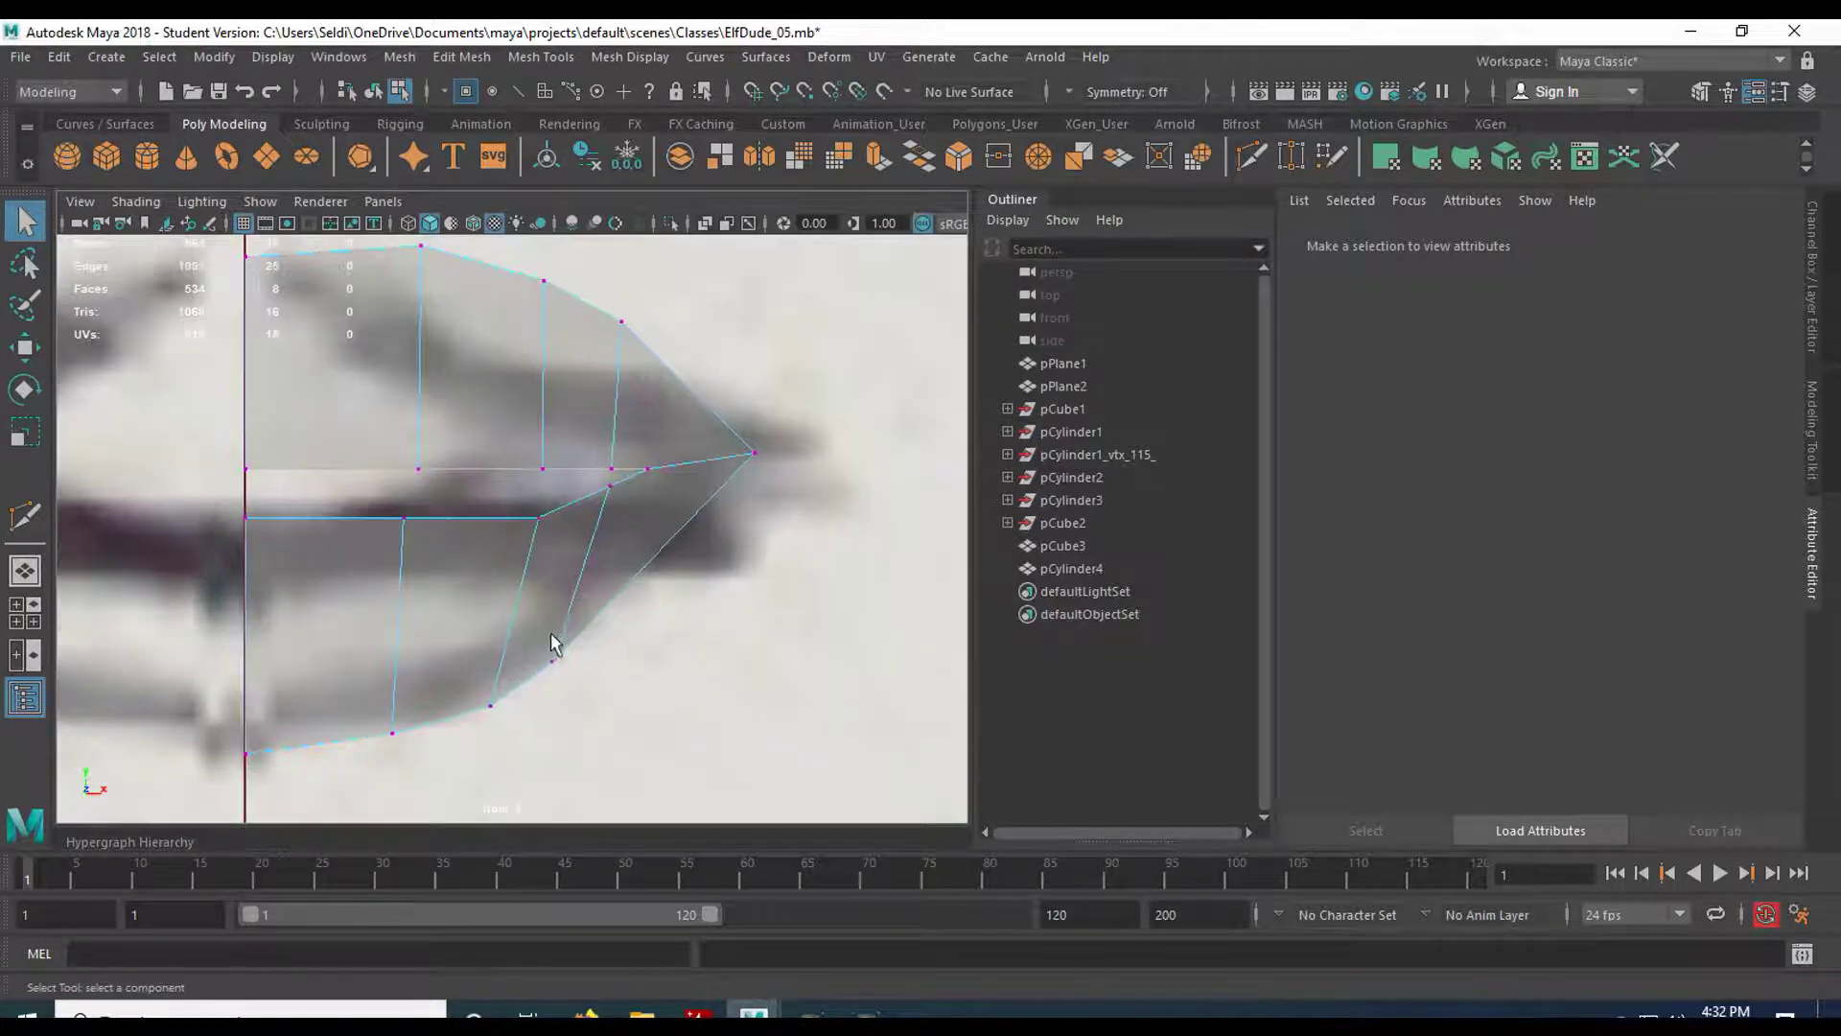
drag(535, 624, 585, 657)
key(w)
double_click(610, 488)
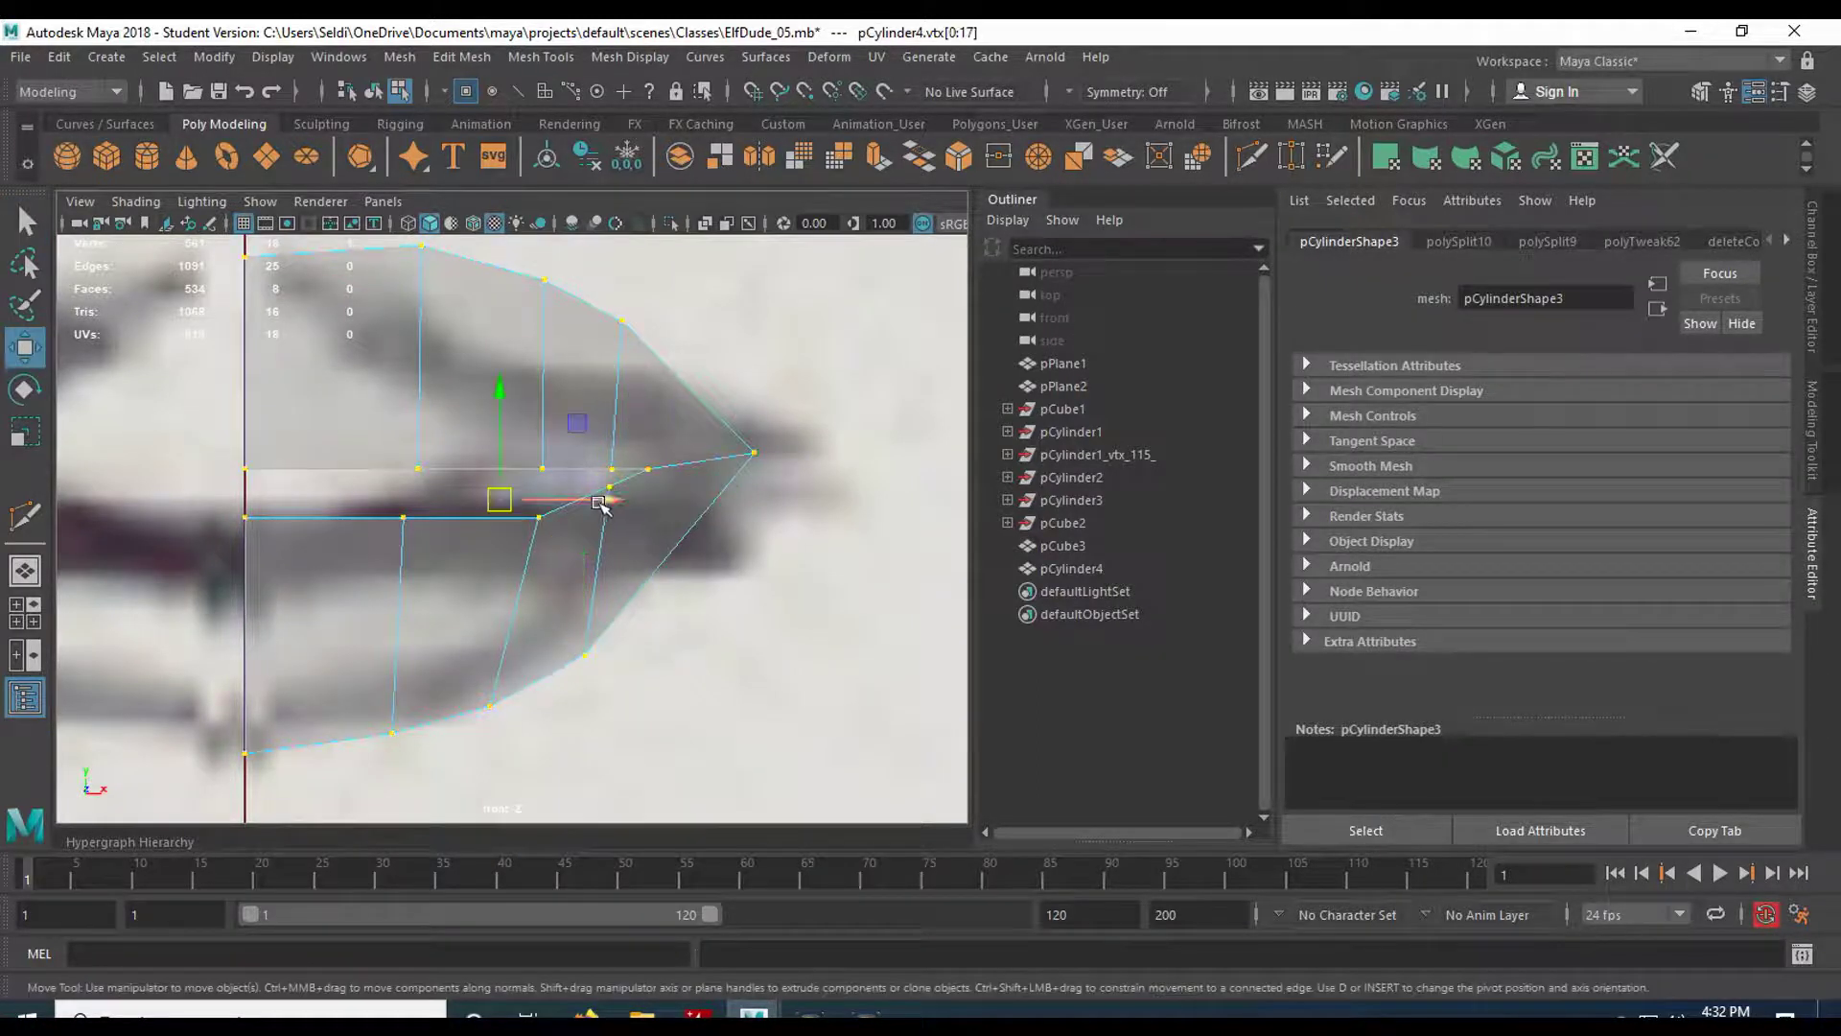
click(603, 500)
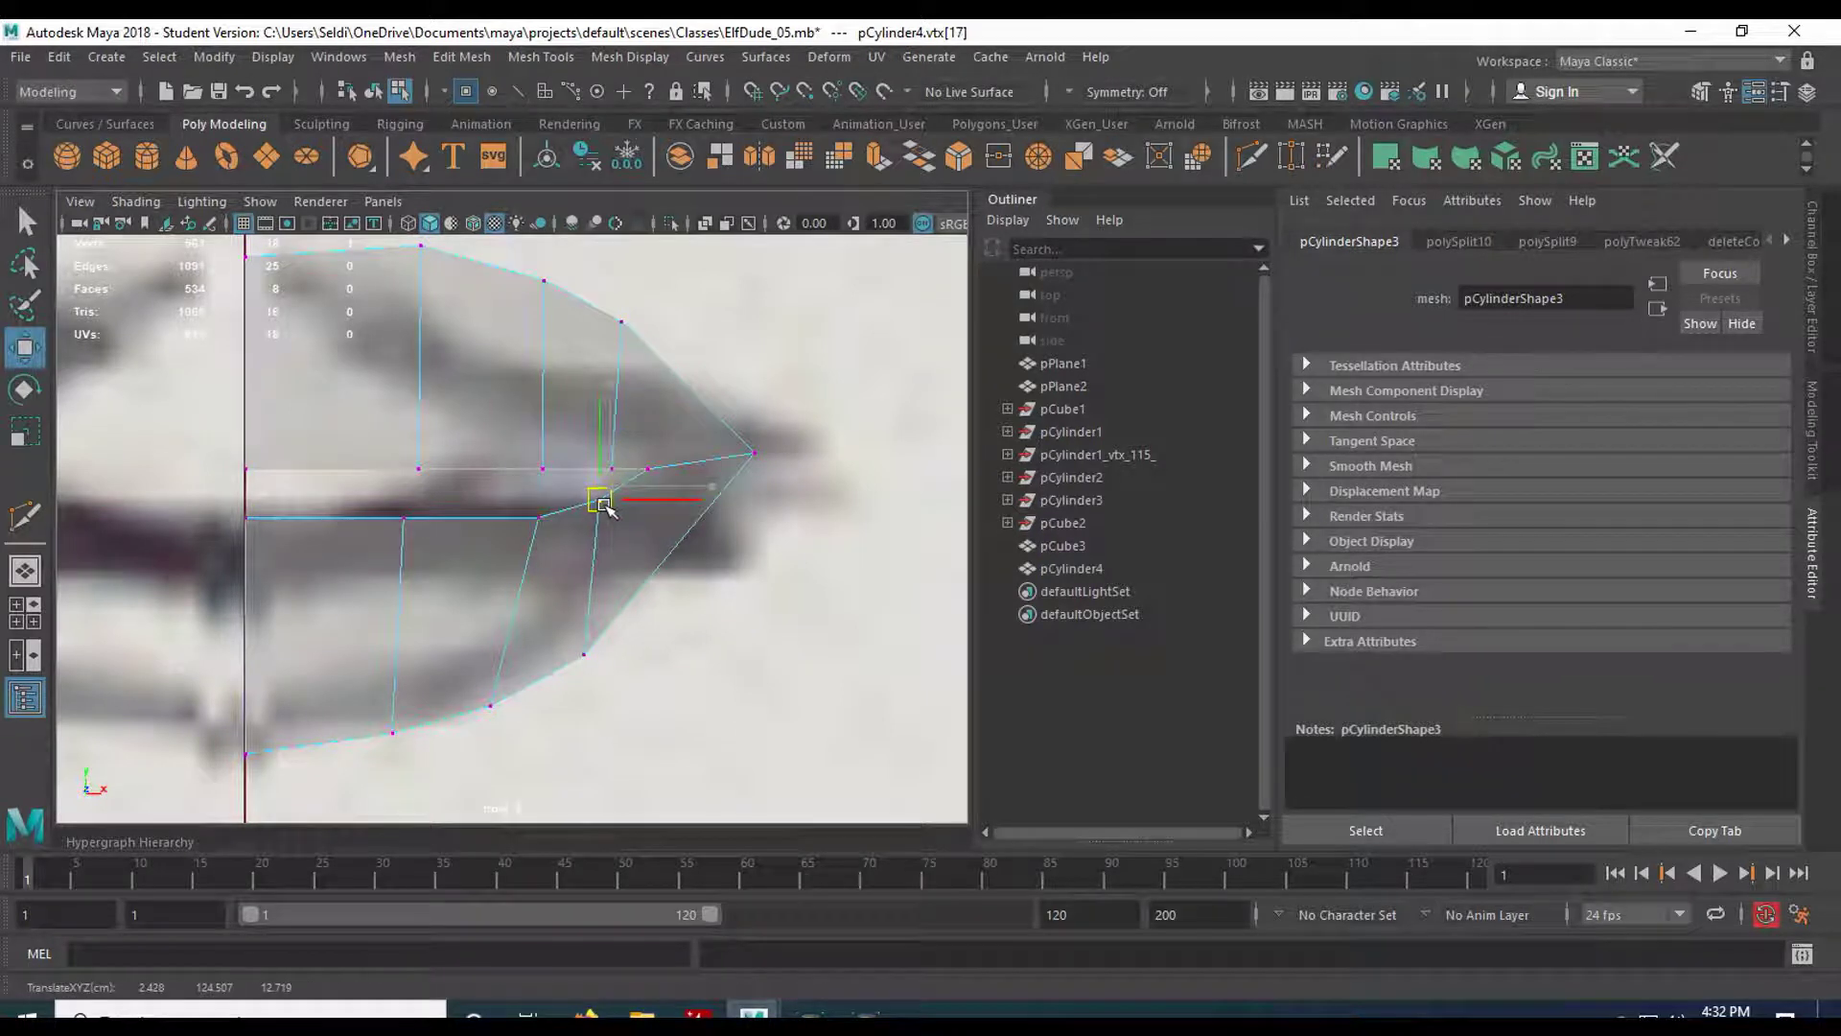
drag(602, 499, 540, 513)
click(538, 518)
click(404, 518)
Lower the upper lip's three inner vertices nearest the center line so its edge follows the curve of the lower lip.
click(248, 467)
drag(238, 362, 238, 386)
click(419, 468)
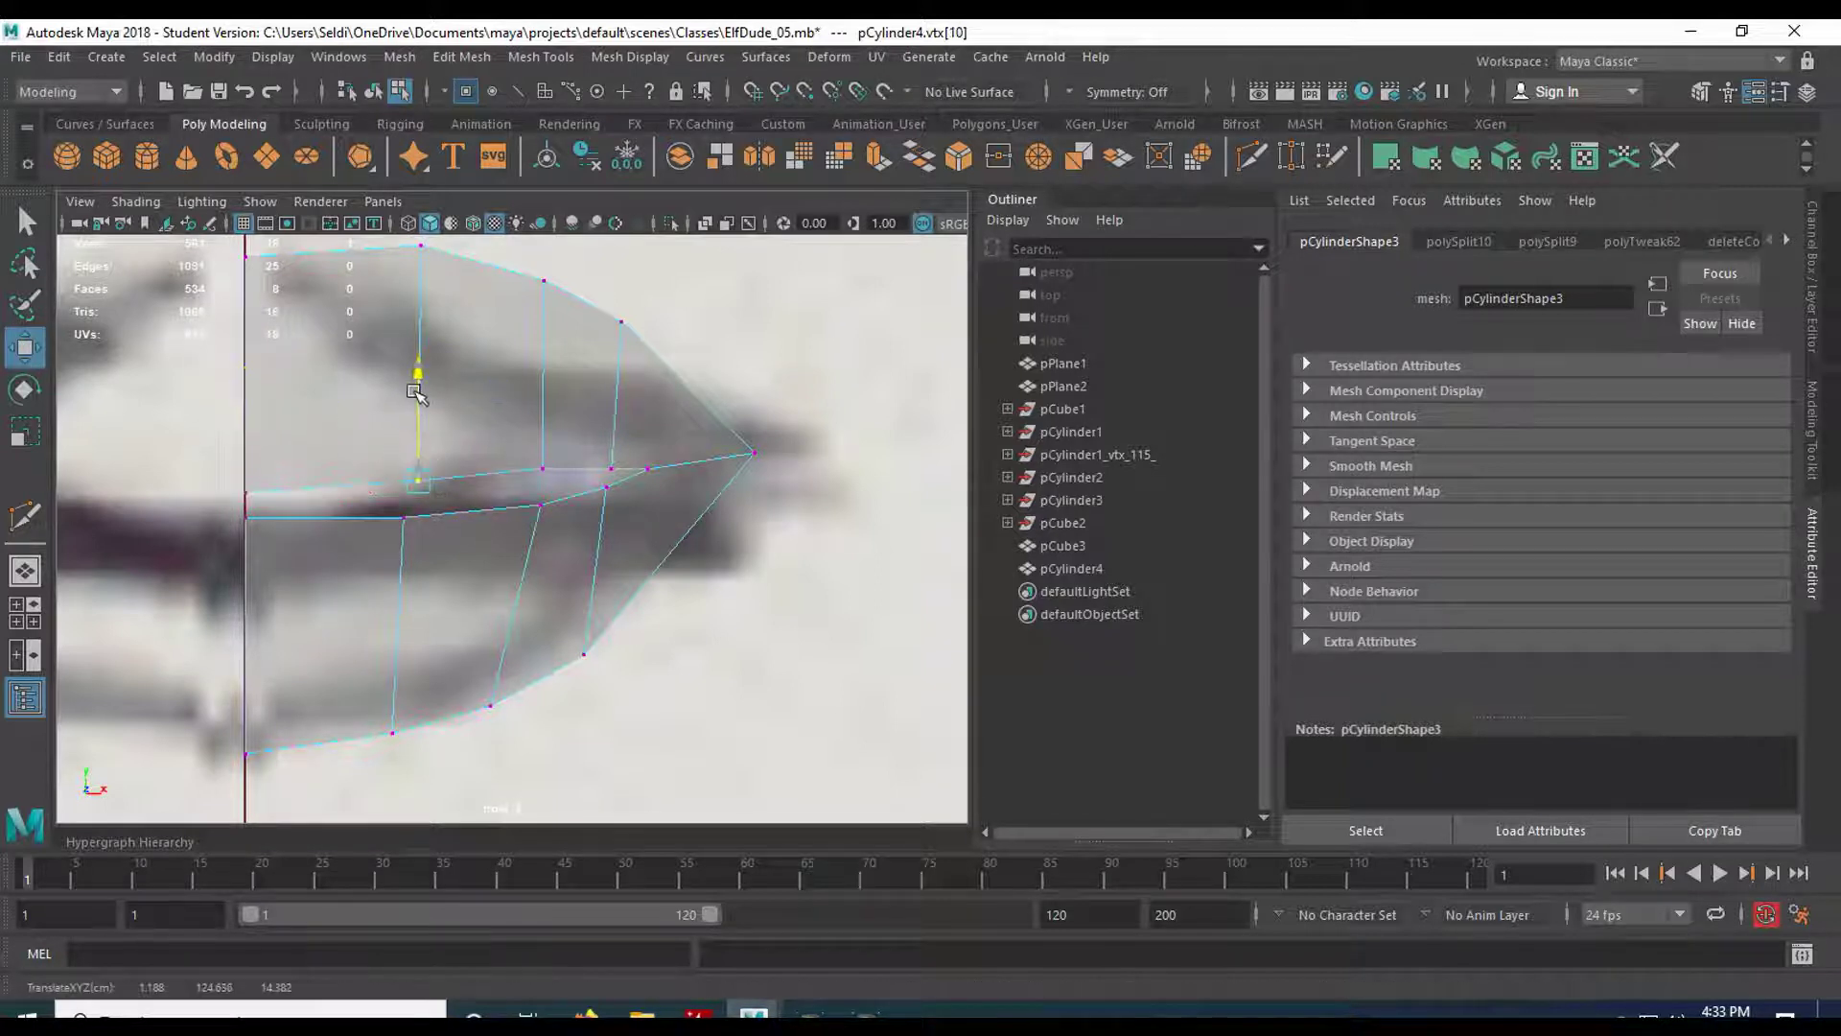
click(540, 470)
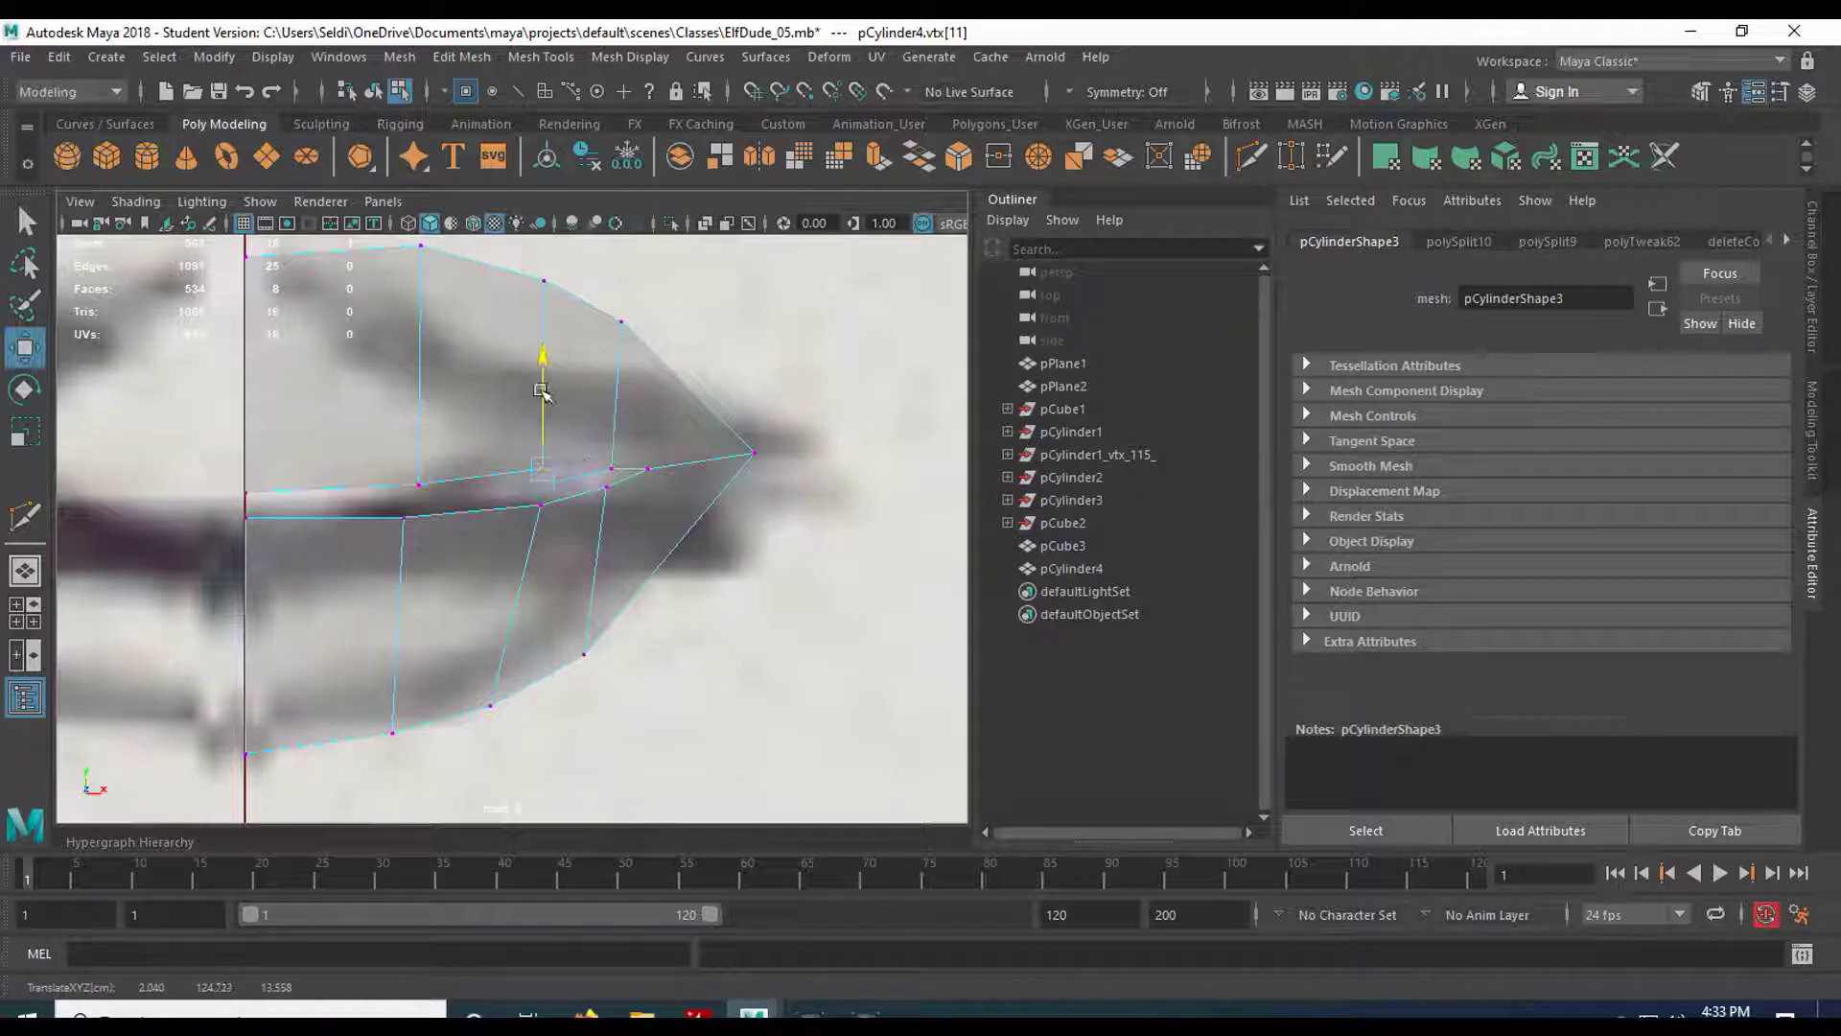
drag(540, 394, 537, 403)
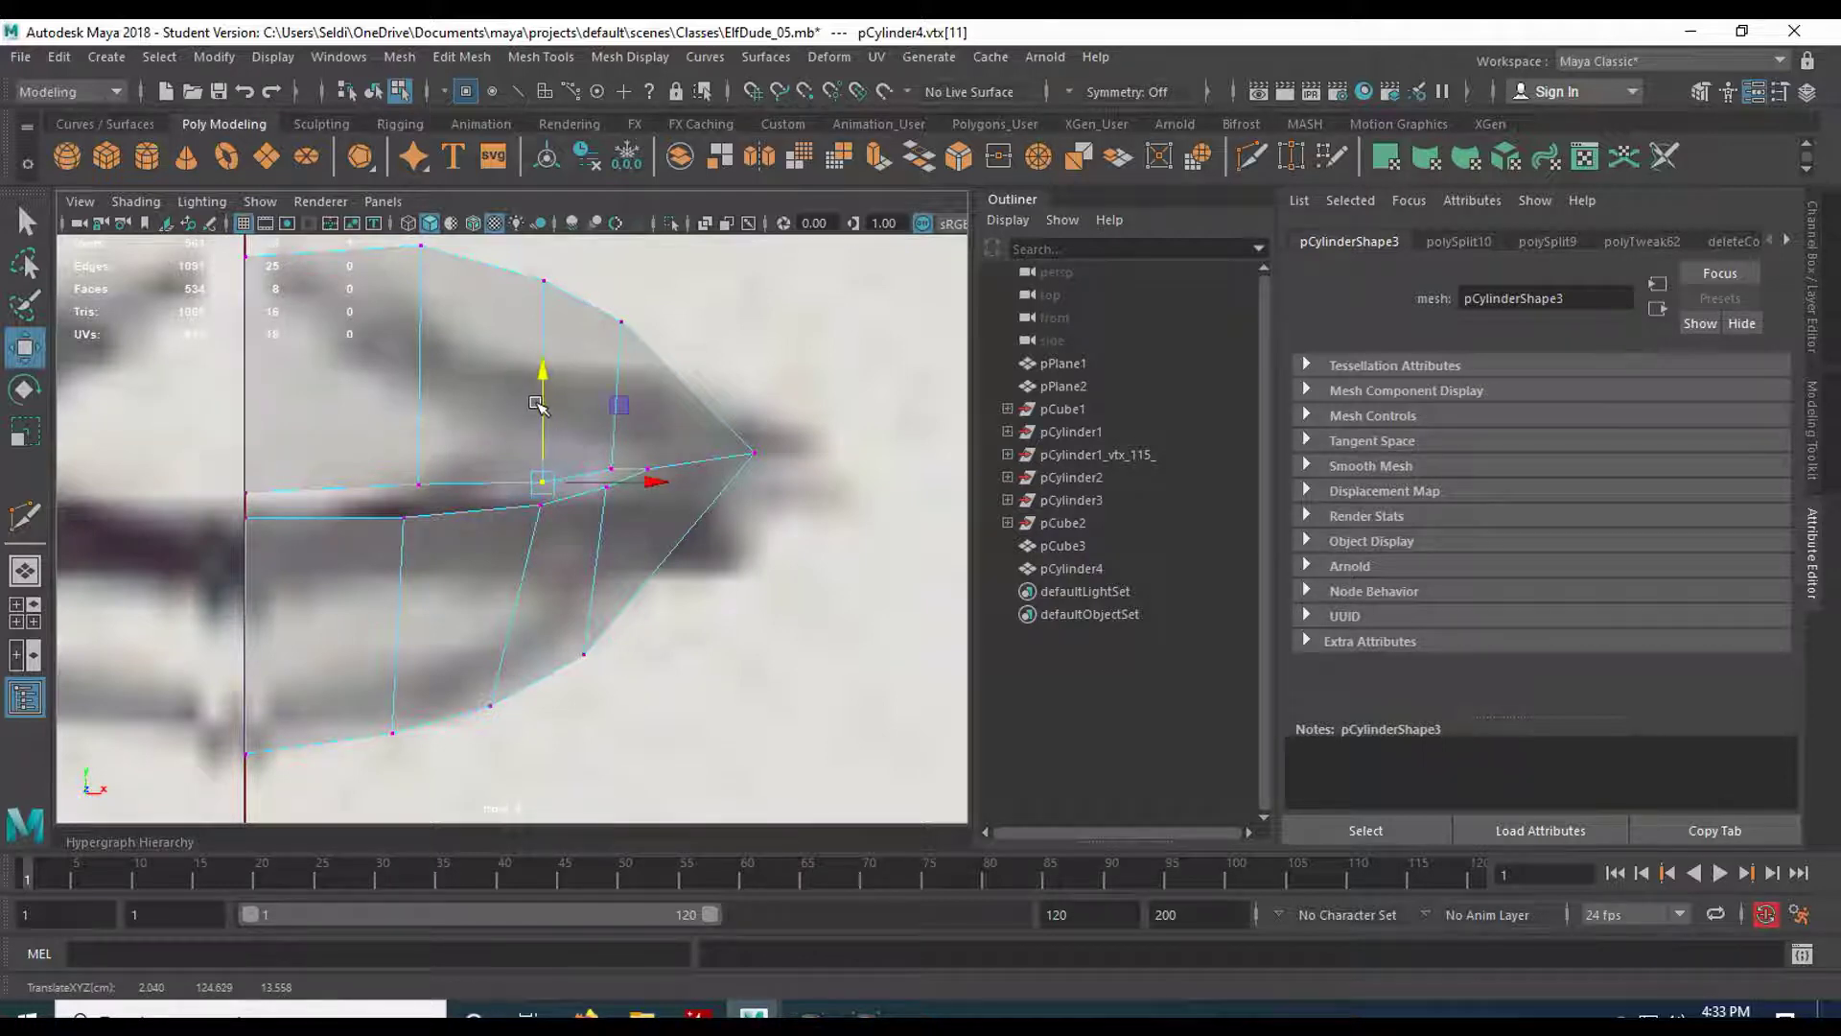
Insert an edge loop around the mouth, midway between the outer outline and the opening.
key(space)
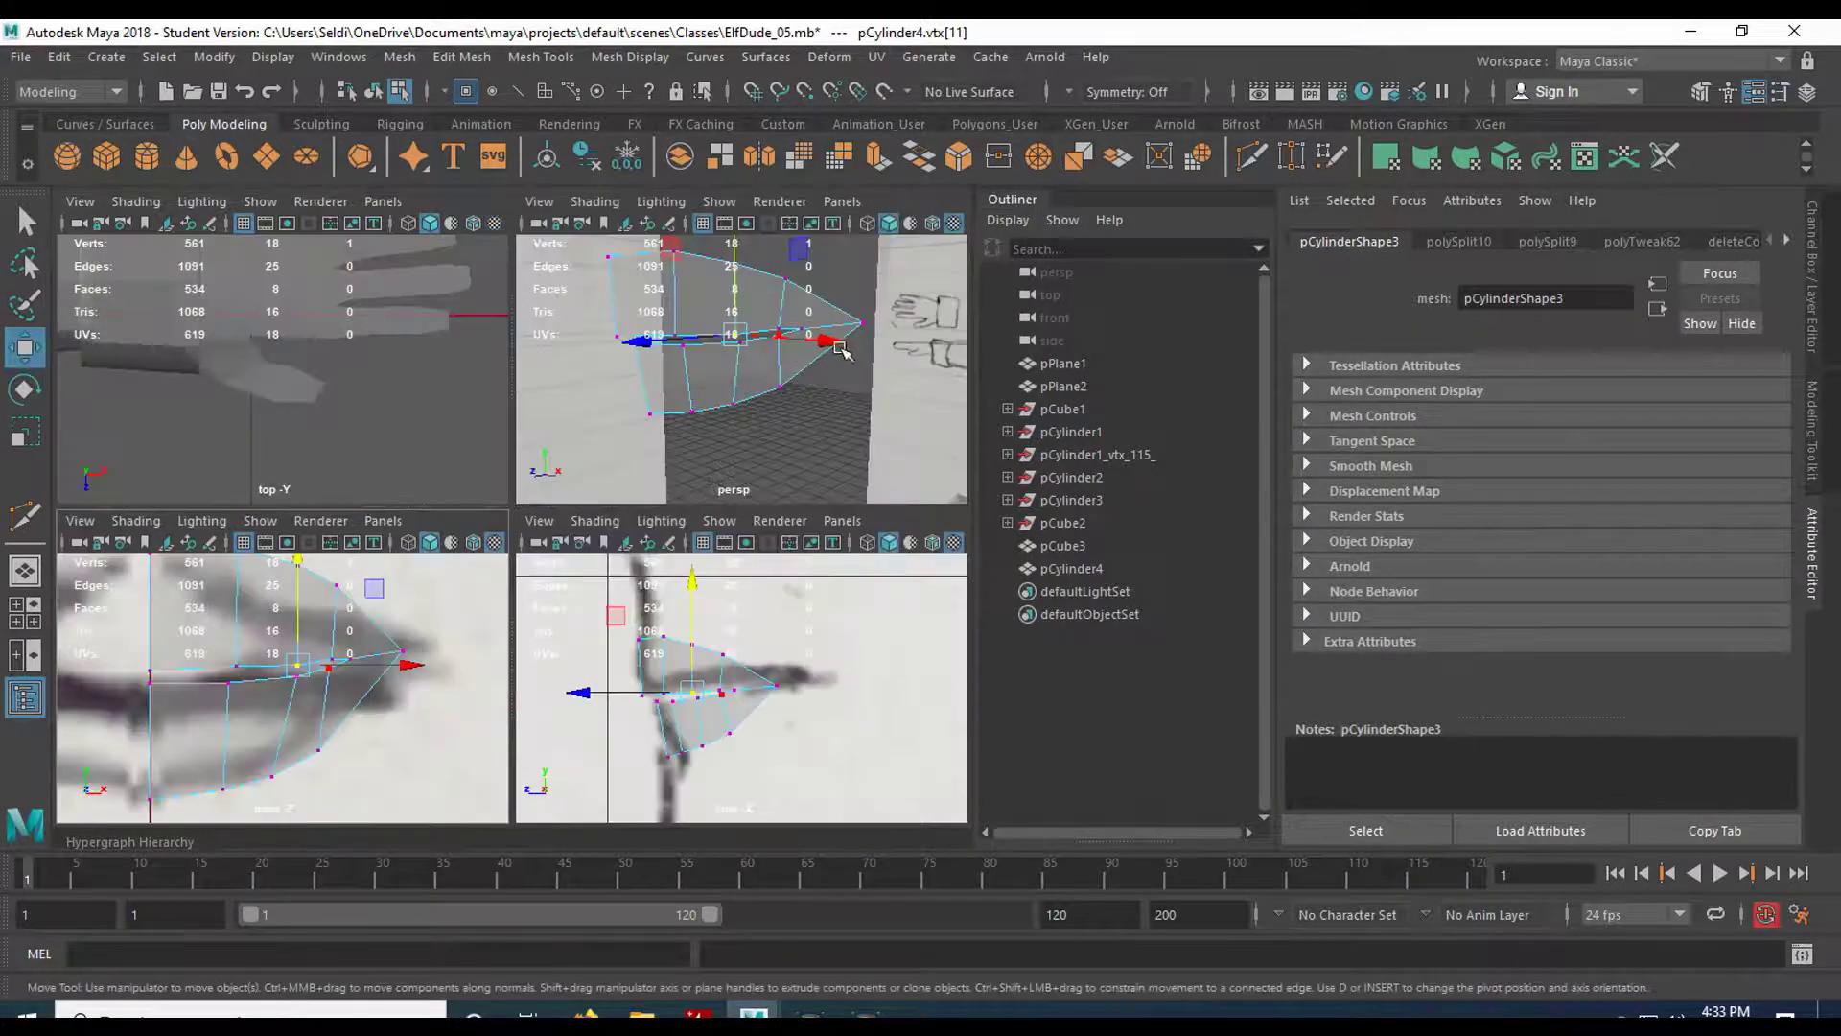
key(space)
mouse_move(637, 476)
alt+mouse_down()
mouse_move(361, 527)
mouse_move(501, 514)
mouse_move(452, 558)
alt+mouse_up()
key(q)
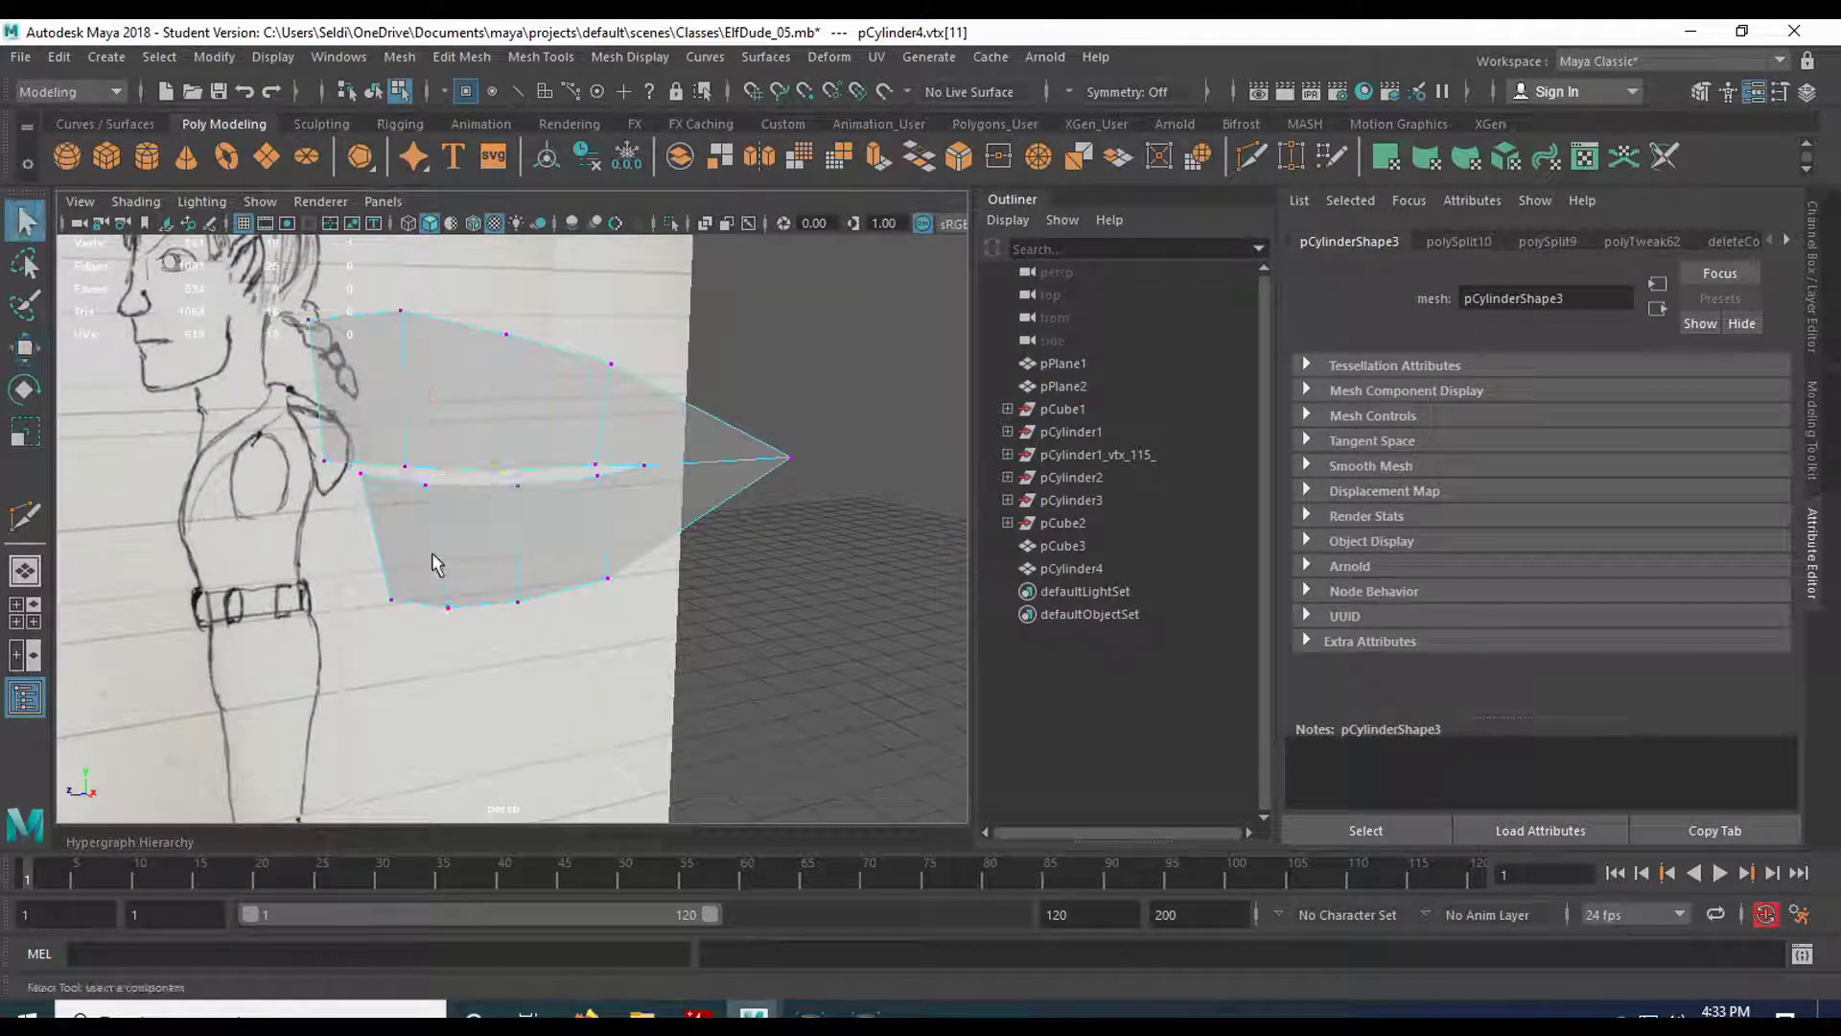
right_drag(462, 543, 572, 452)
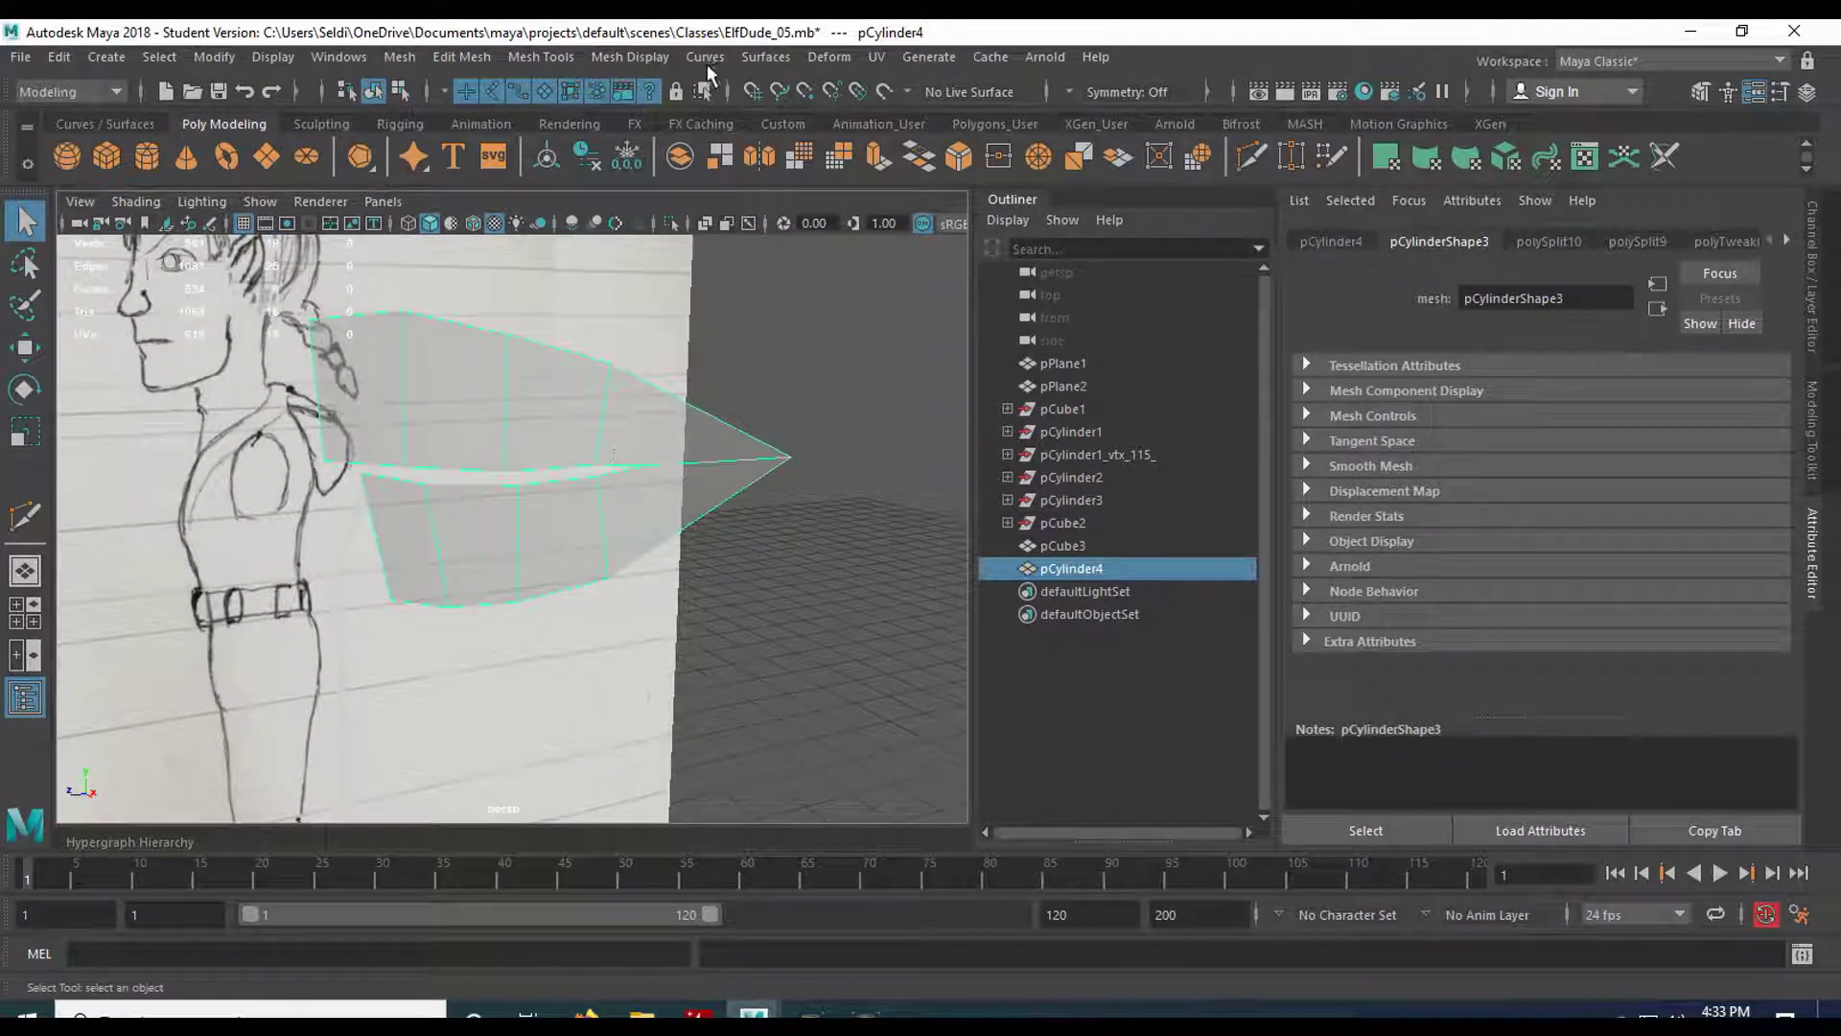
click(589, 60)
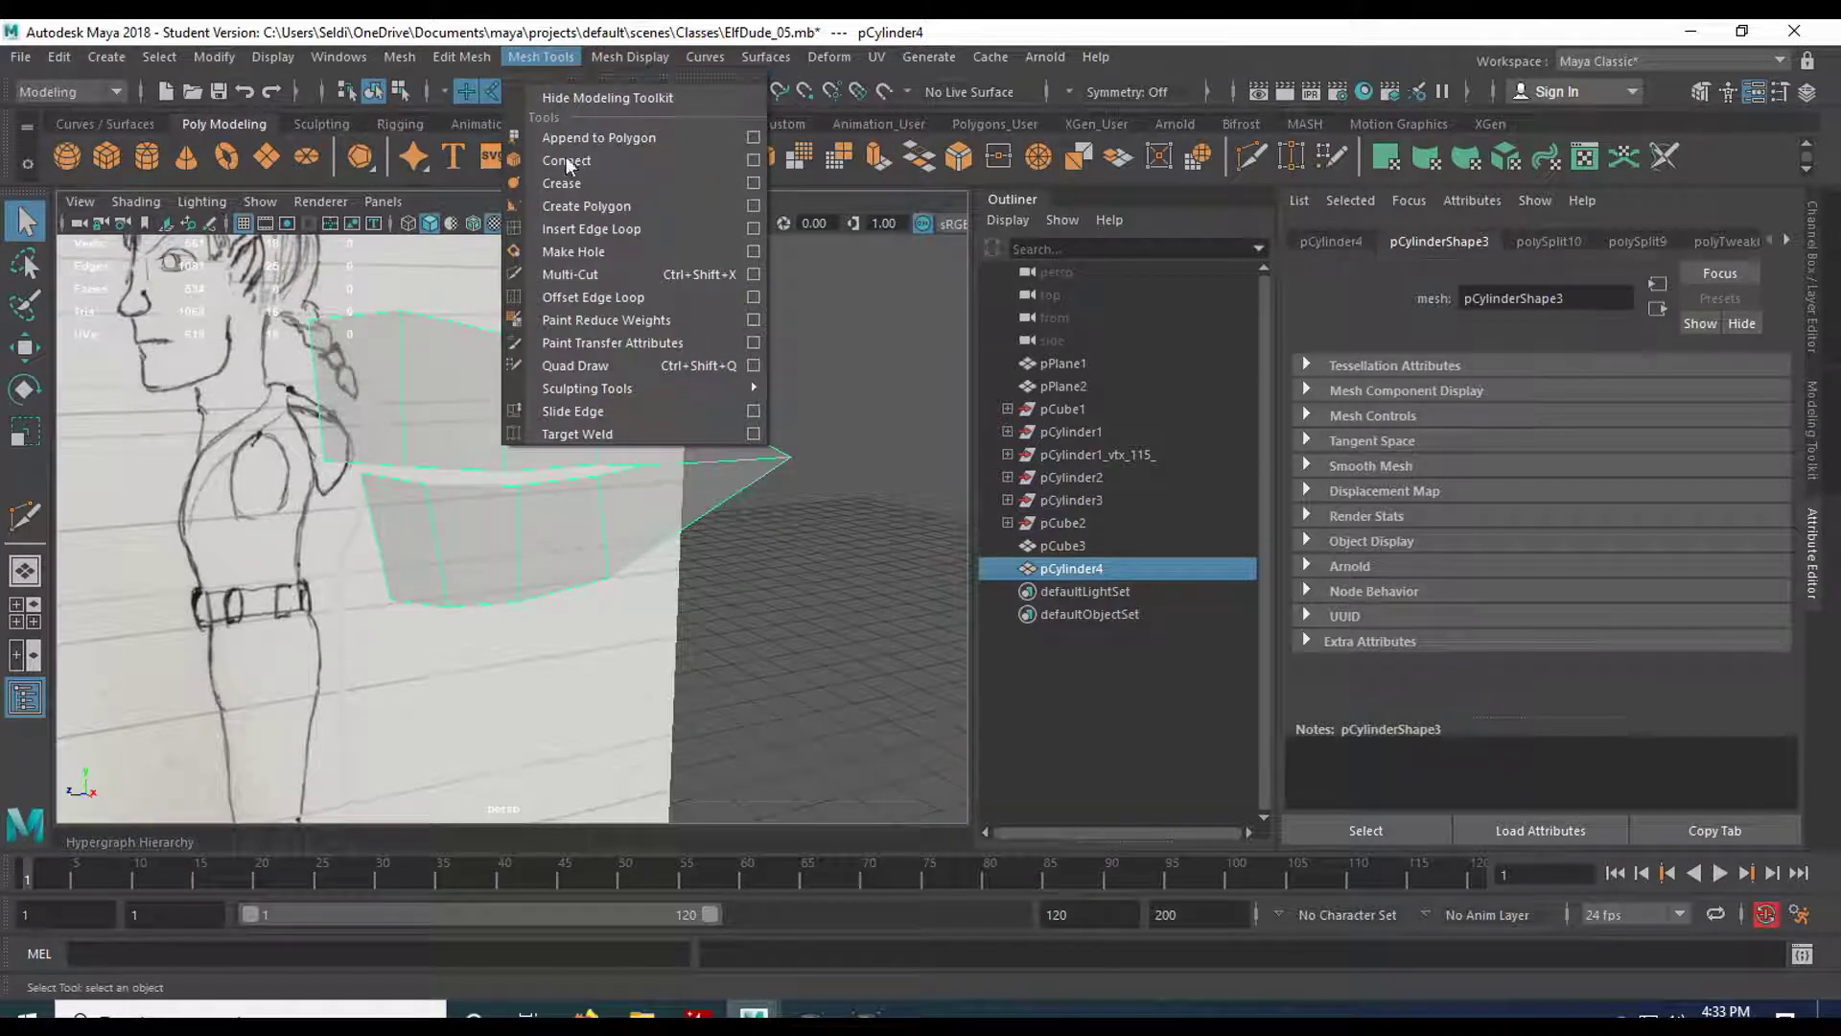
click(589, 228)
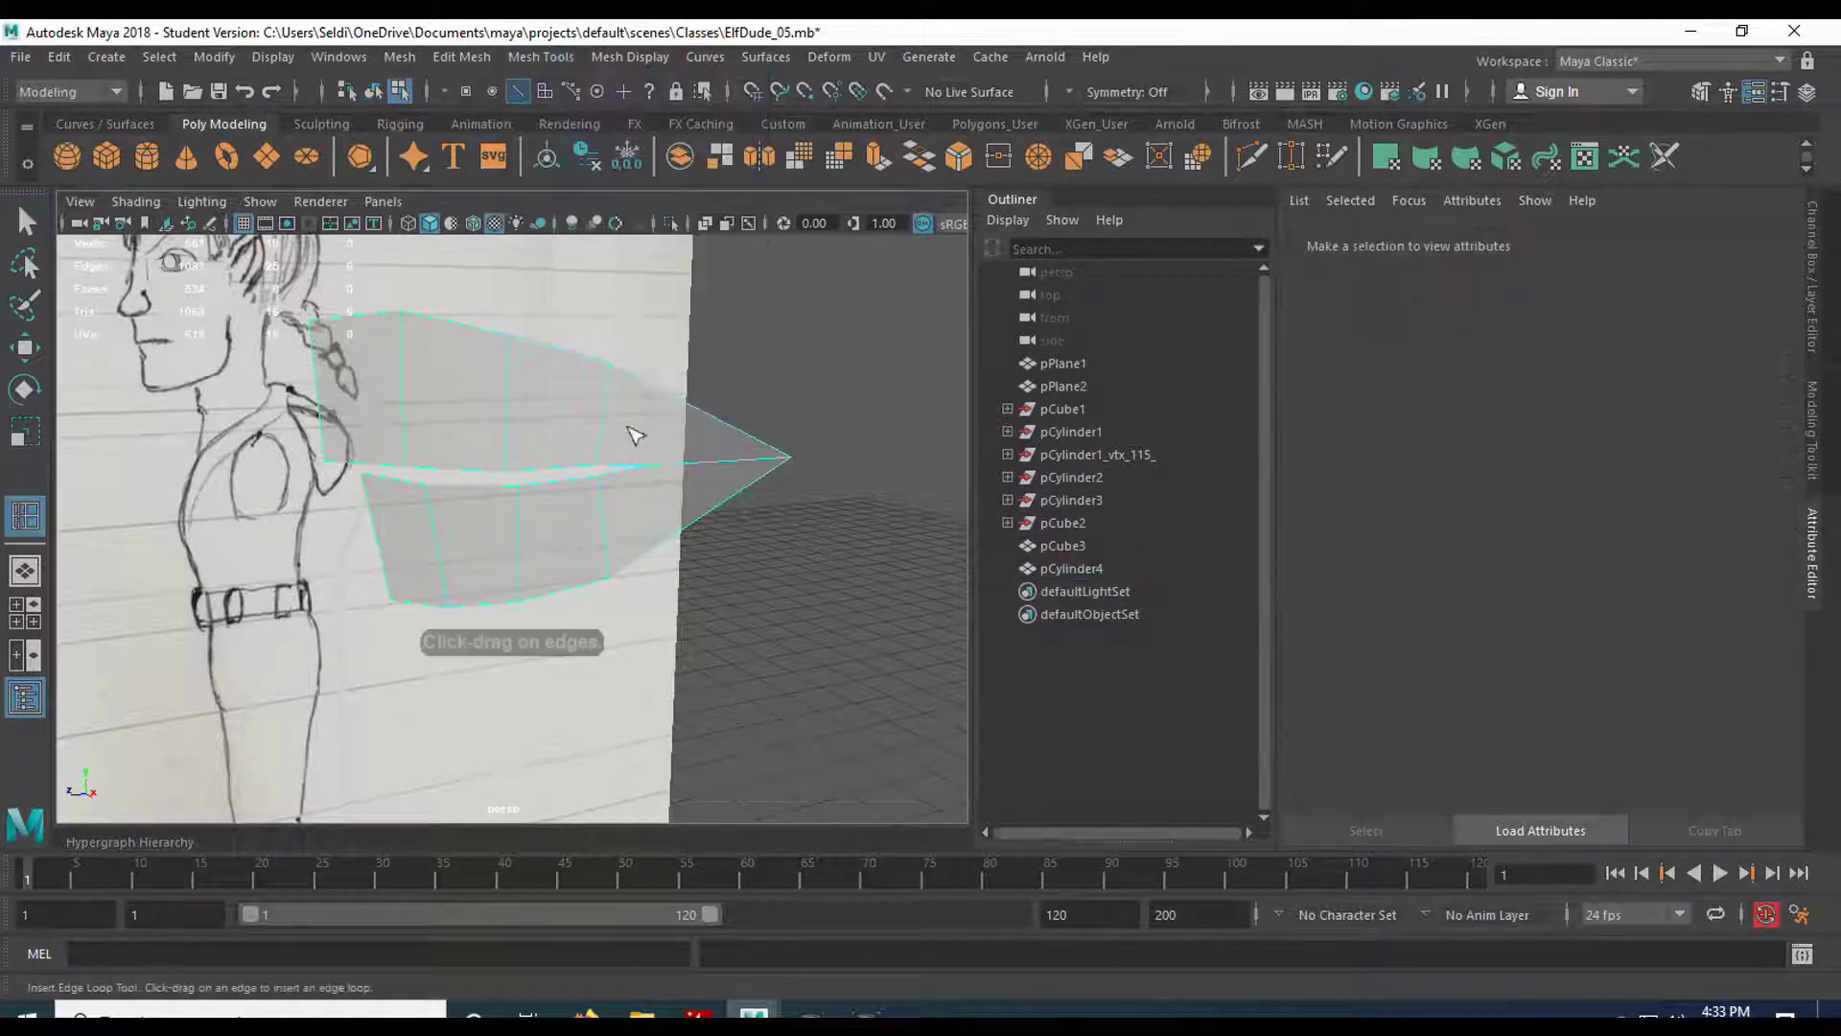
click(322, 411)
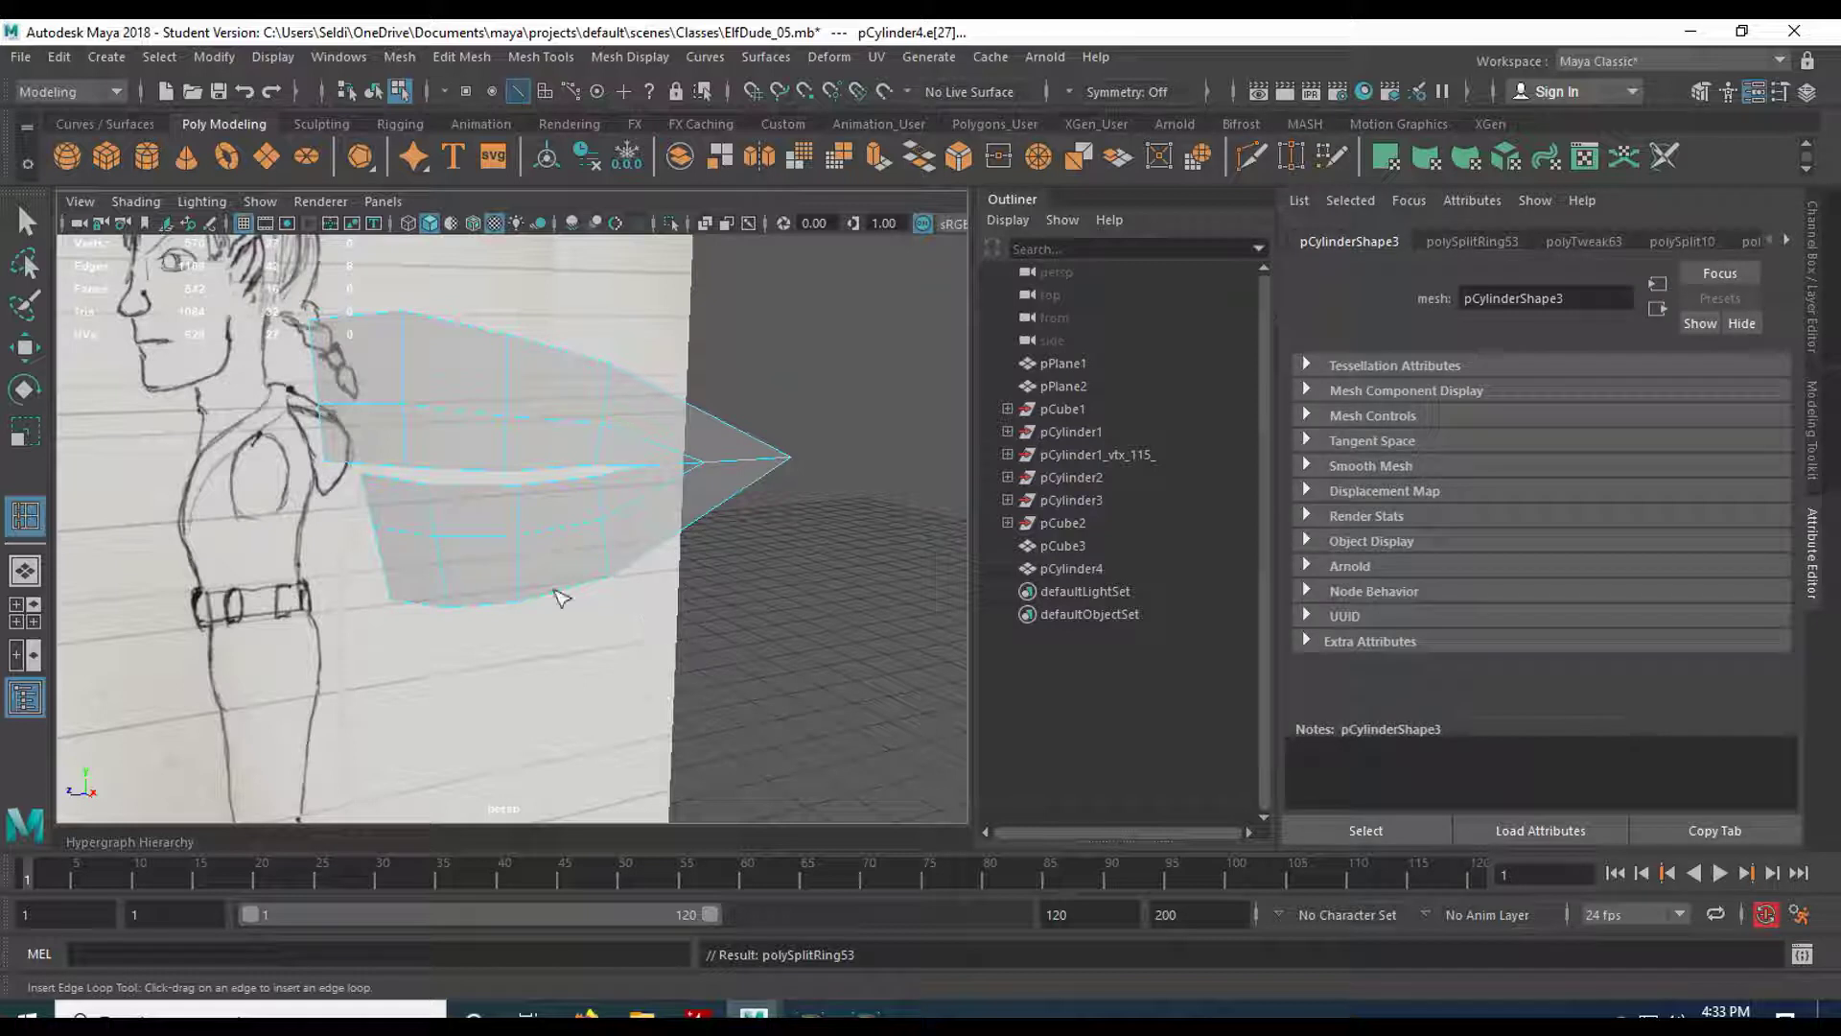
Select the border edges of the mouth opening on both lips and move them back into the mouth to round the lips.
key(w)
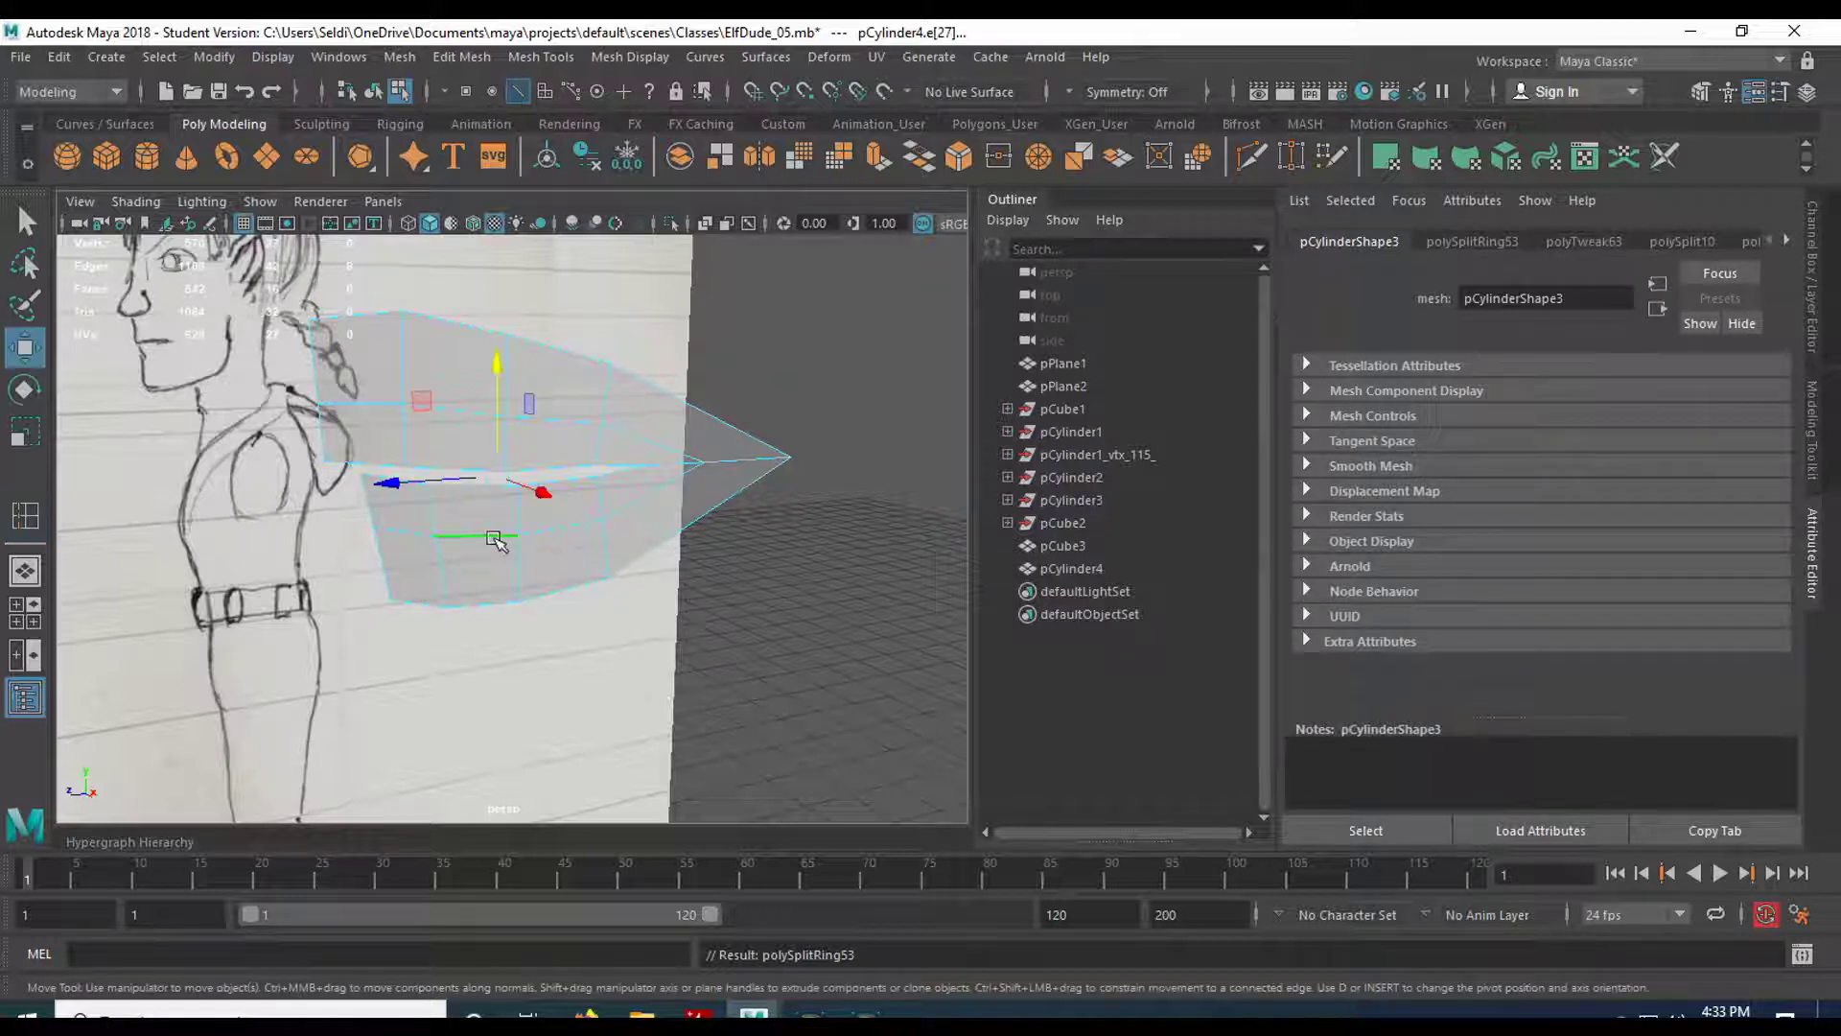
key(q)
click(407, 489)
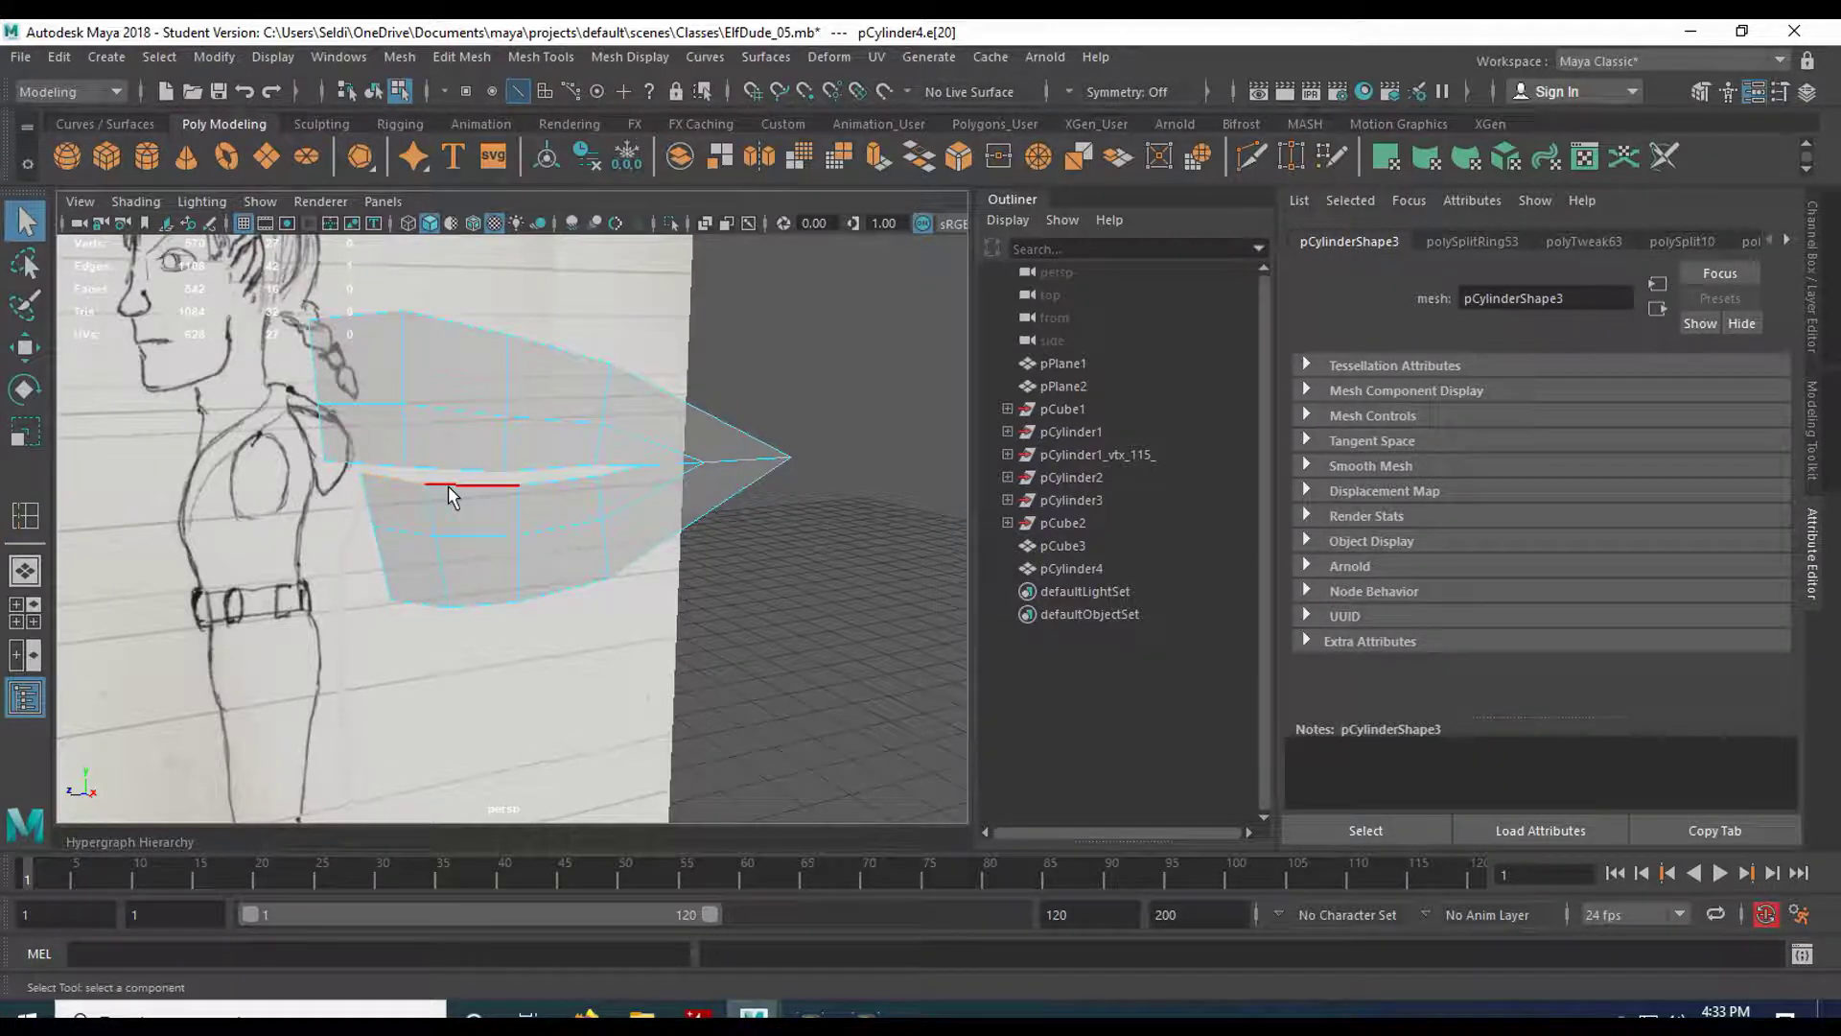
key(space)
key(space)
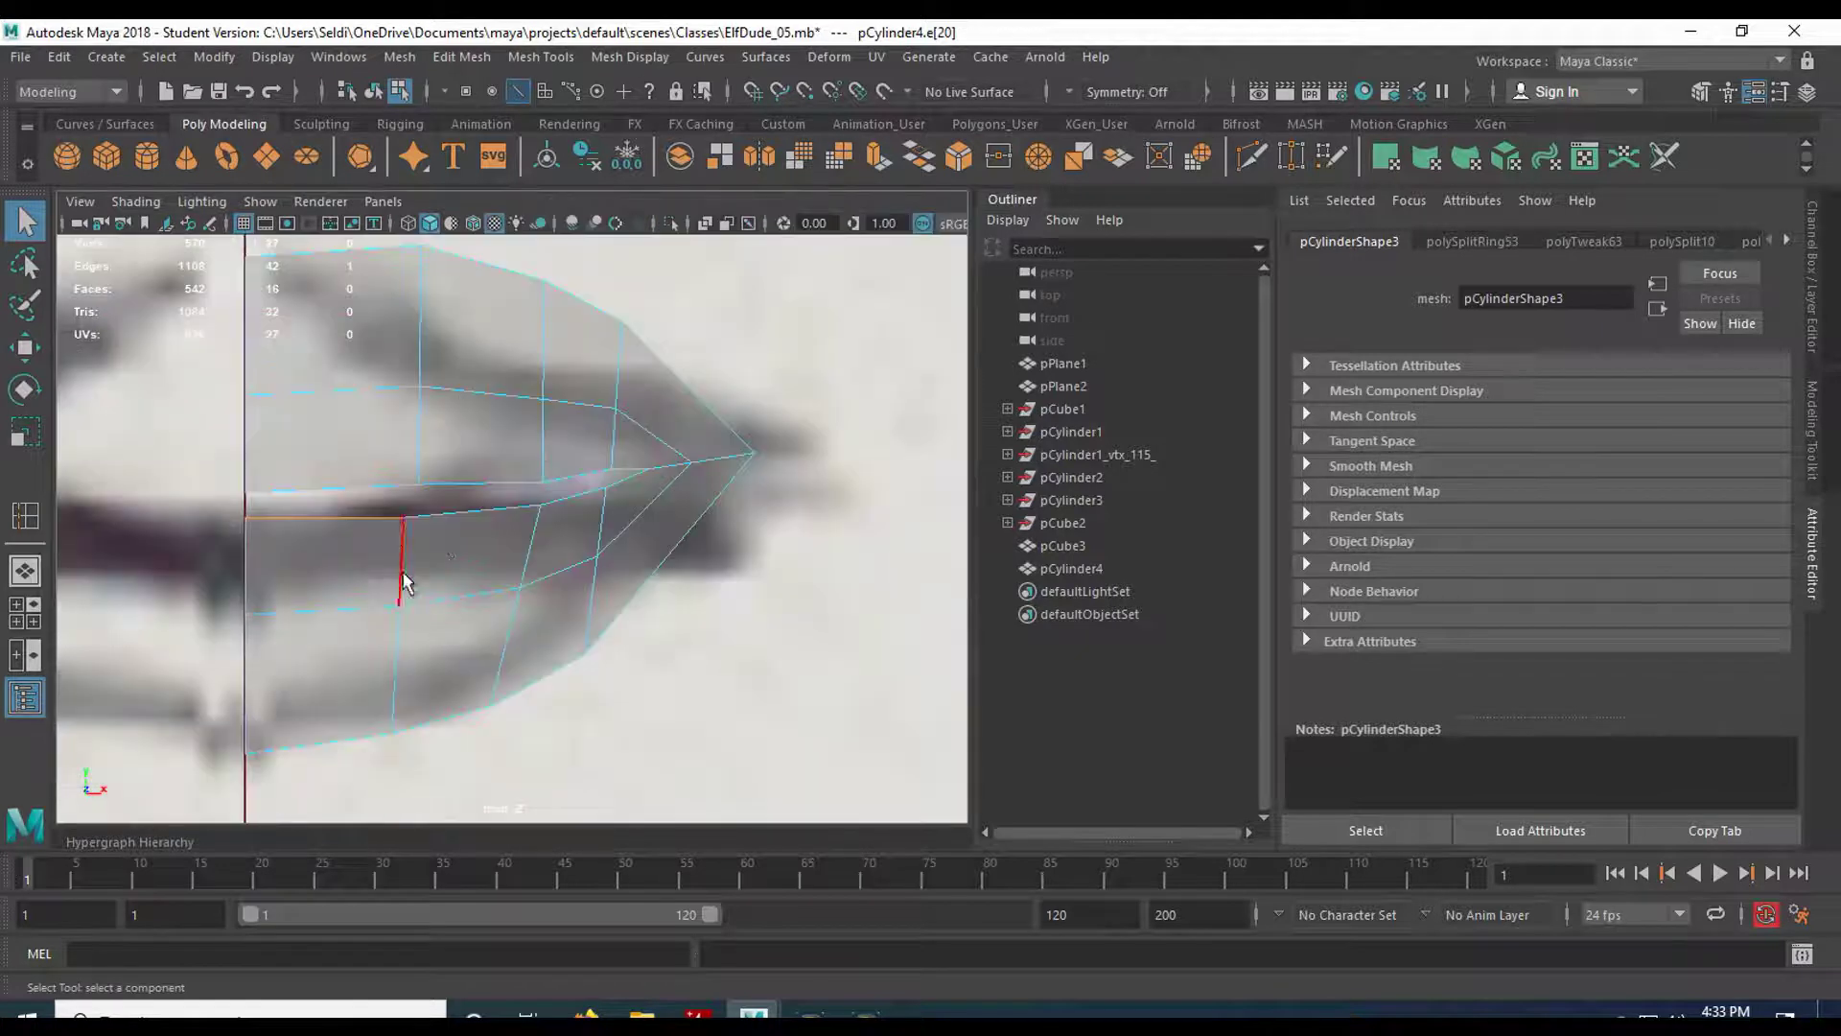
shift+click(471, 533)
shift+click(612, 480)
shift+click(628, 469)
shift+click(602, 470)
shift+double_click(378, 487)
key(space)
key(space)
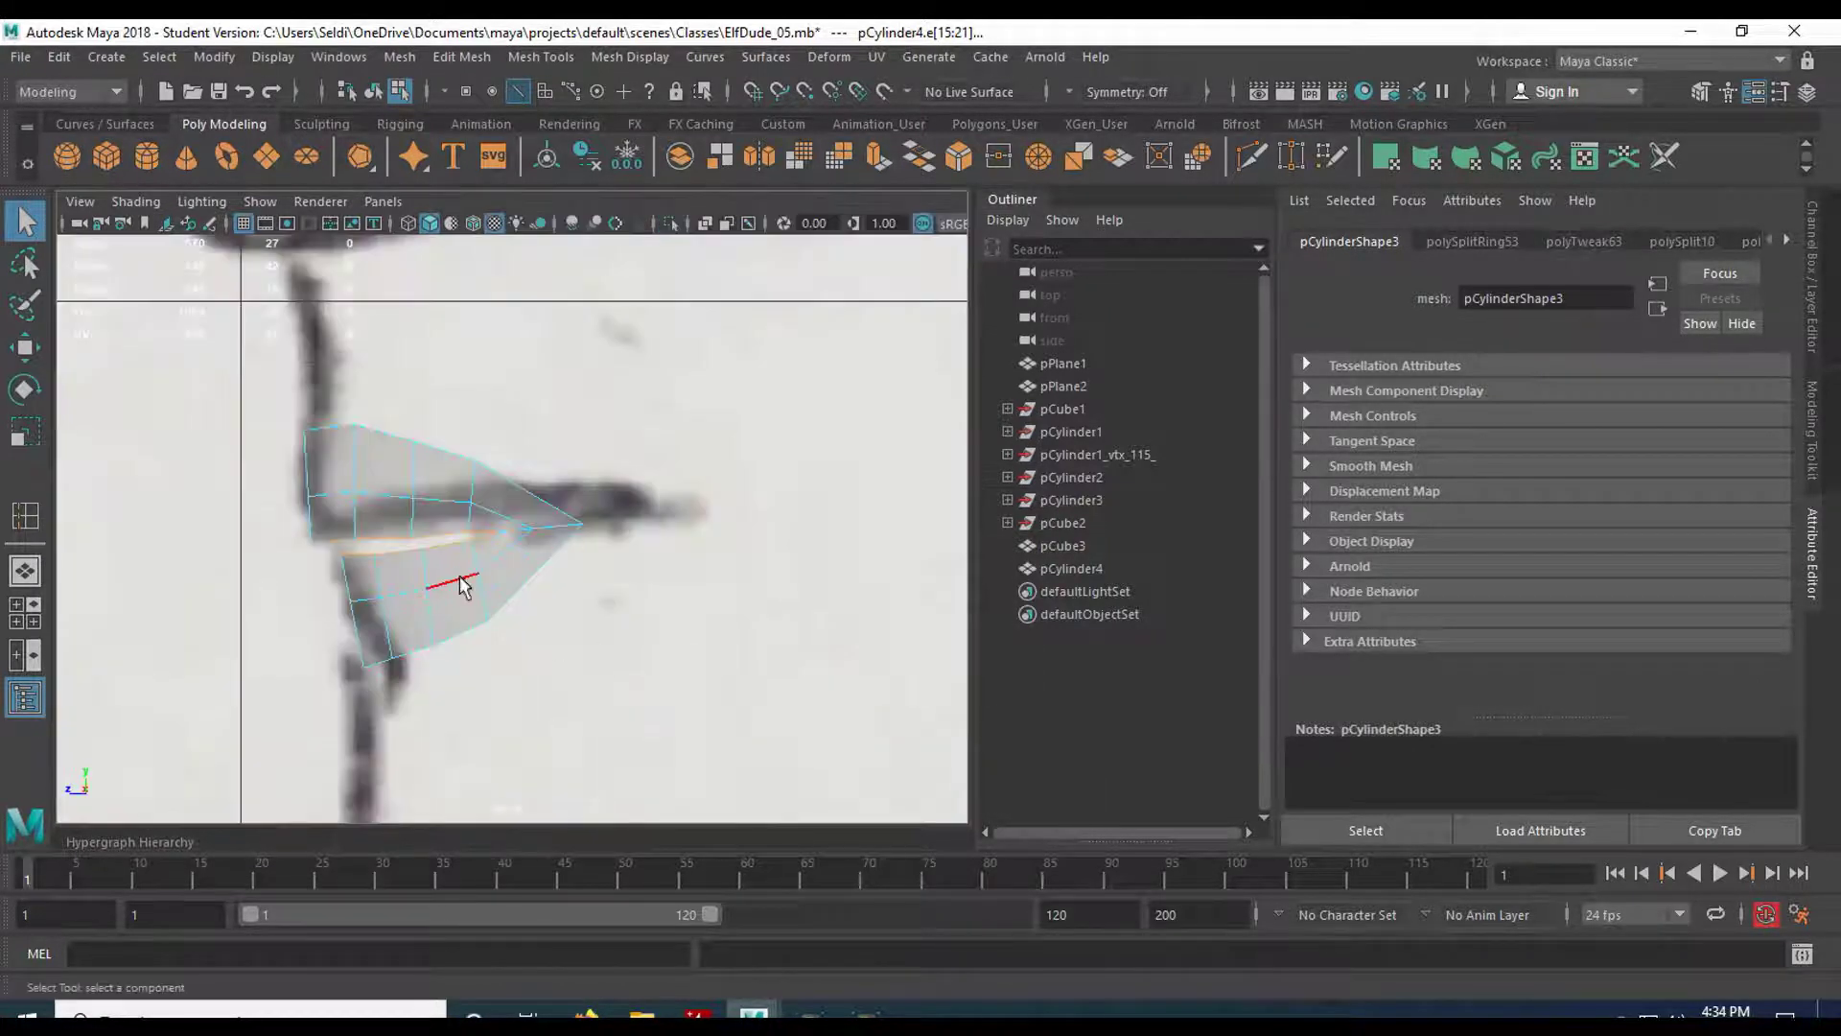
key(w)
drag(292, 534, 335, 537)
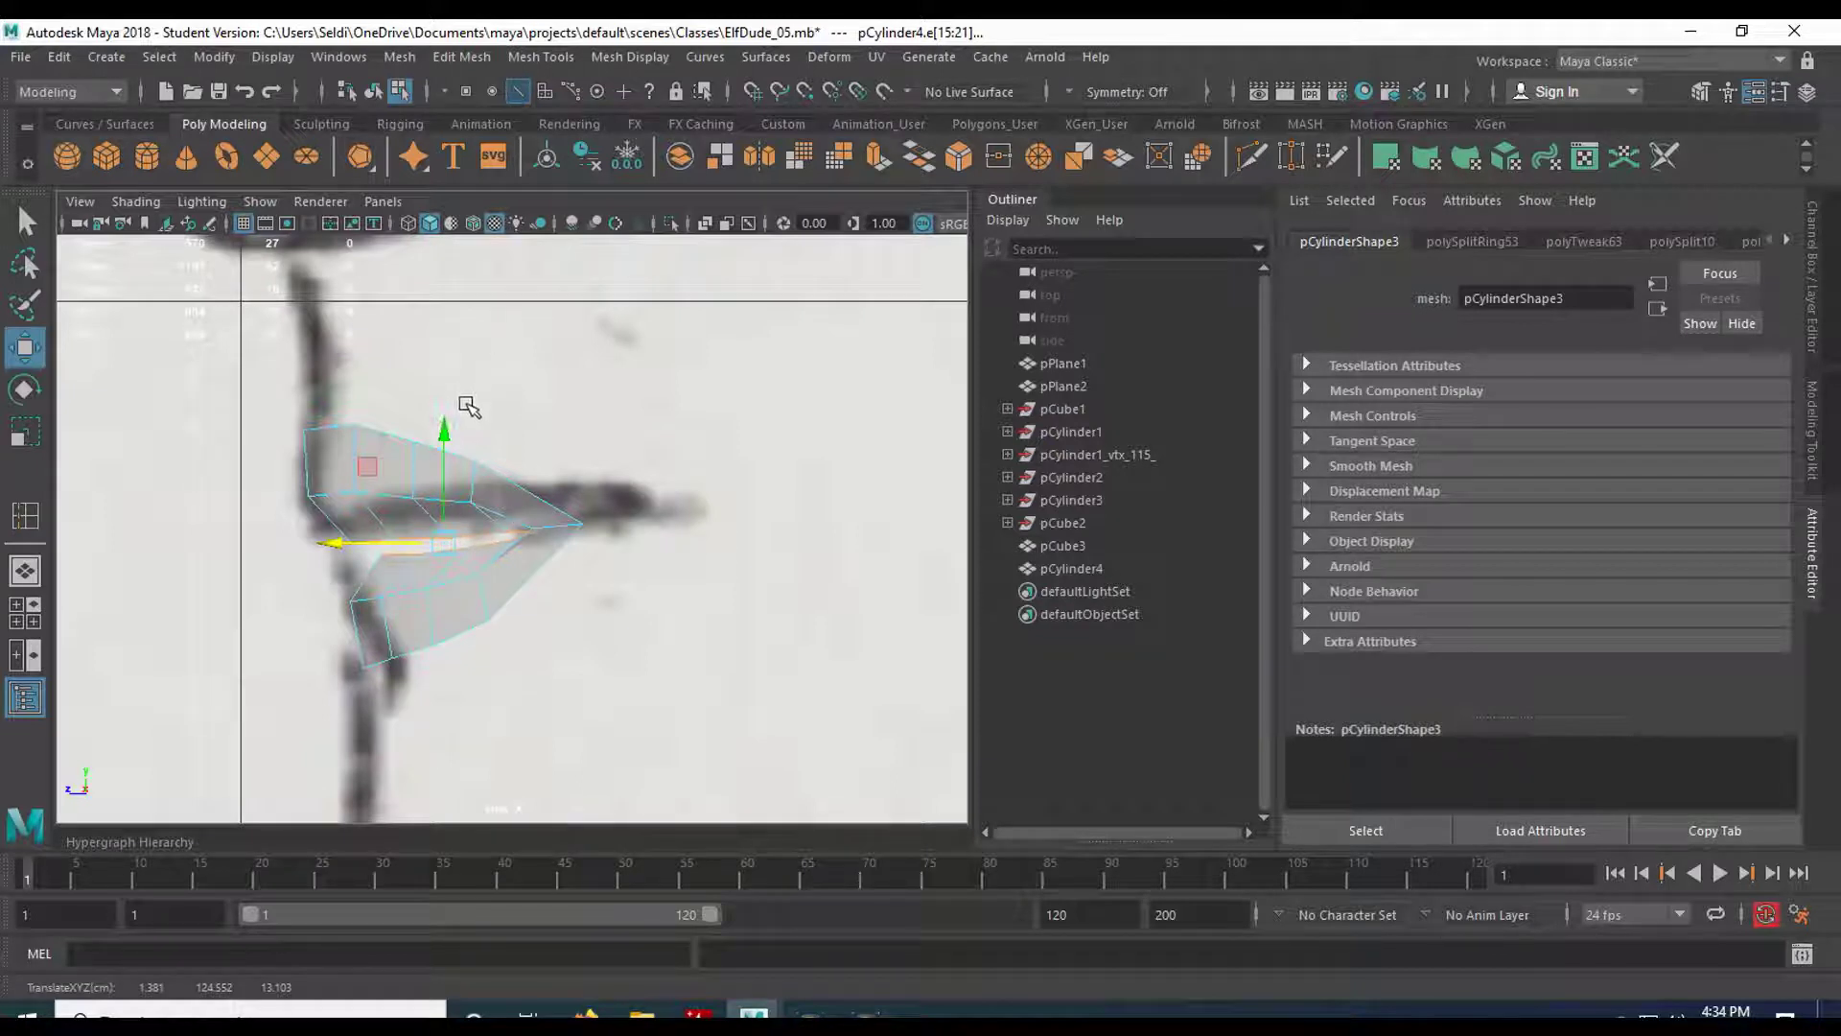
Extrude the border edges of the mouth opening and move the new edges back into the mouth to form the inner lips.
key(space)
key(space)
mouse_move(669, 482)
alt+mouse_down()
mouse_move(782, 543)
mouse_move(485, 547)
mouse_move(606, 499)
alt+mouse_up()
mouse_move(806, 530)
alt+mouse_down()
mouse_move(595, 514)
mouse_move(731, 506)
mouse_move(745, 522)
alt+mouse_up()
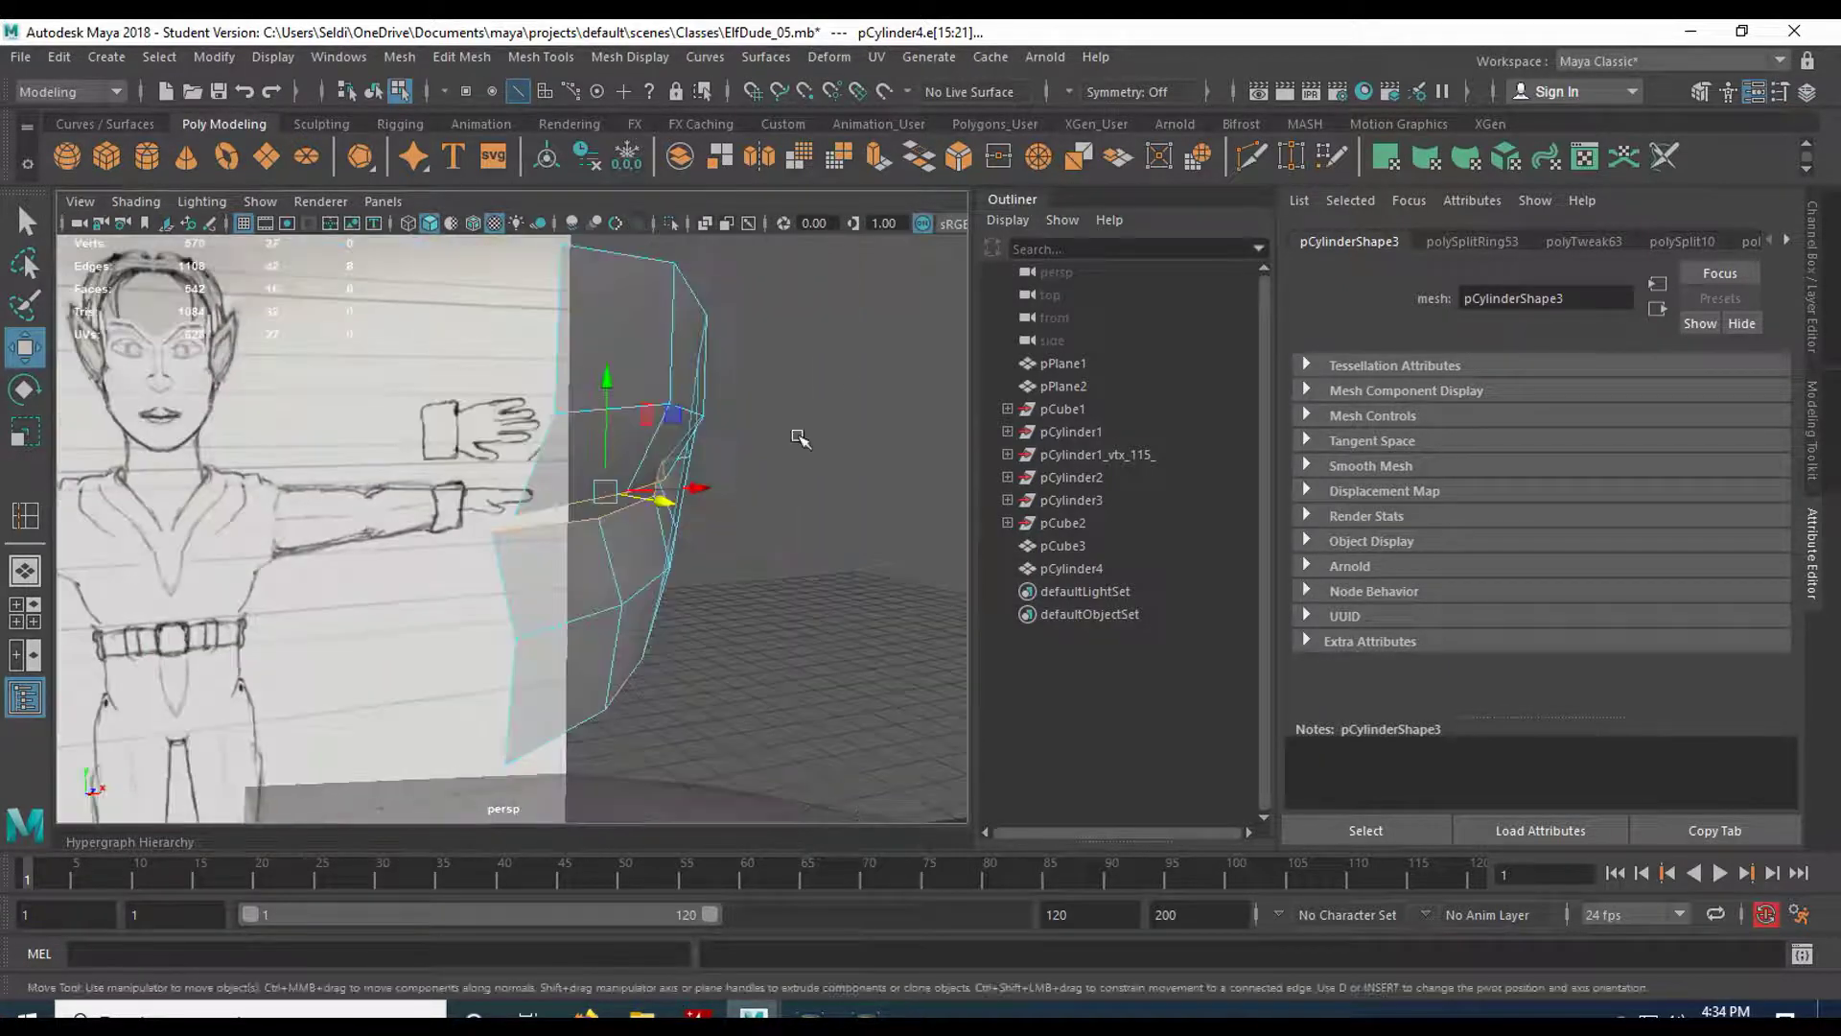
click(878, 158)
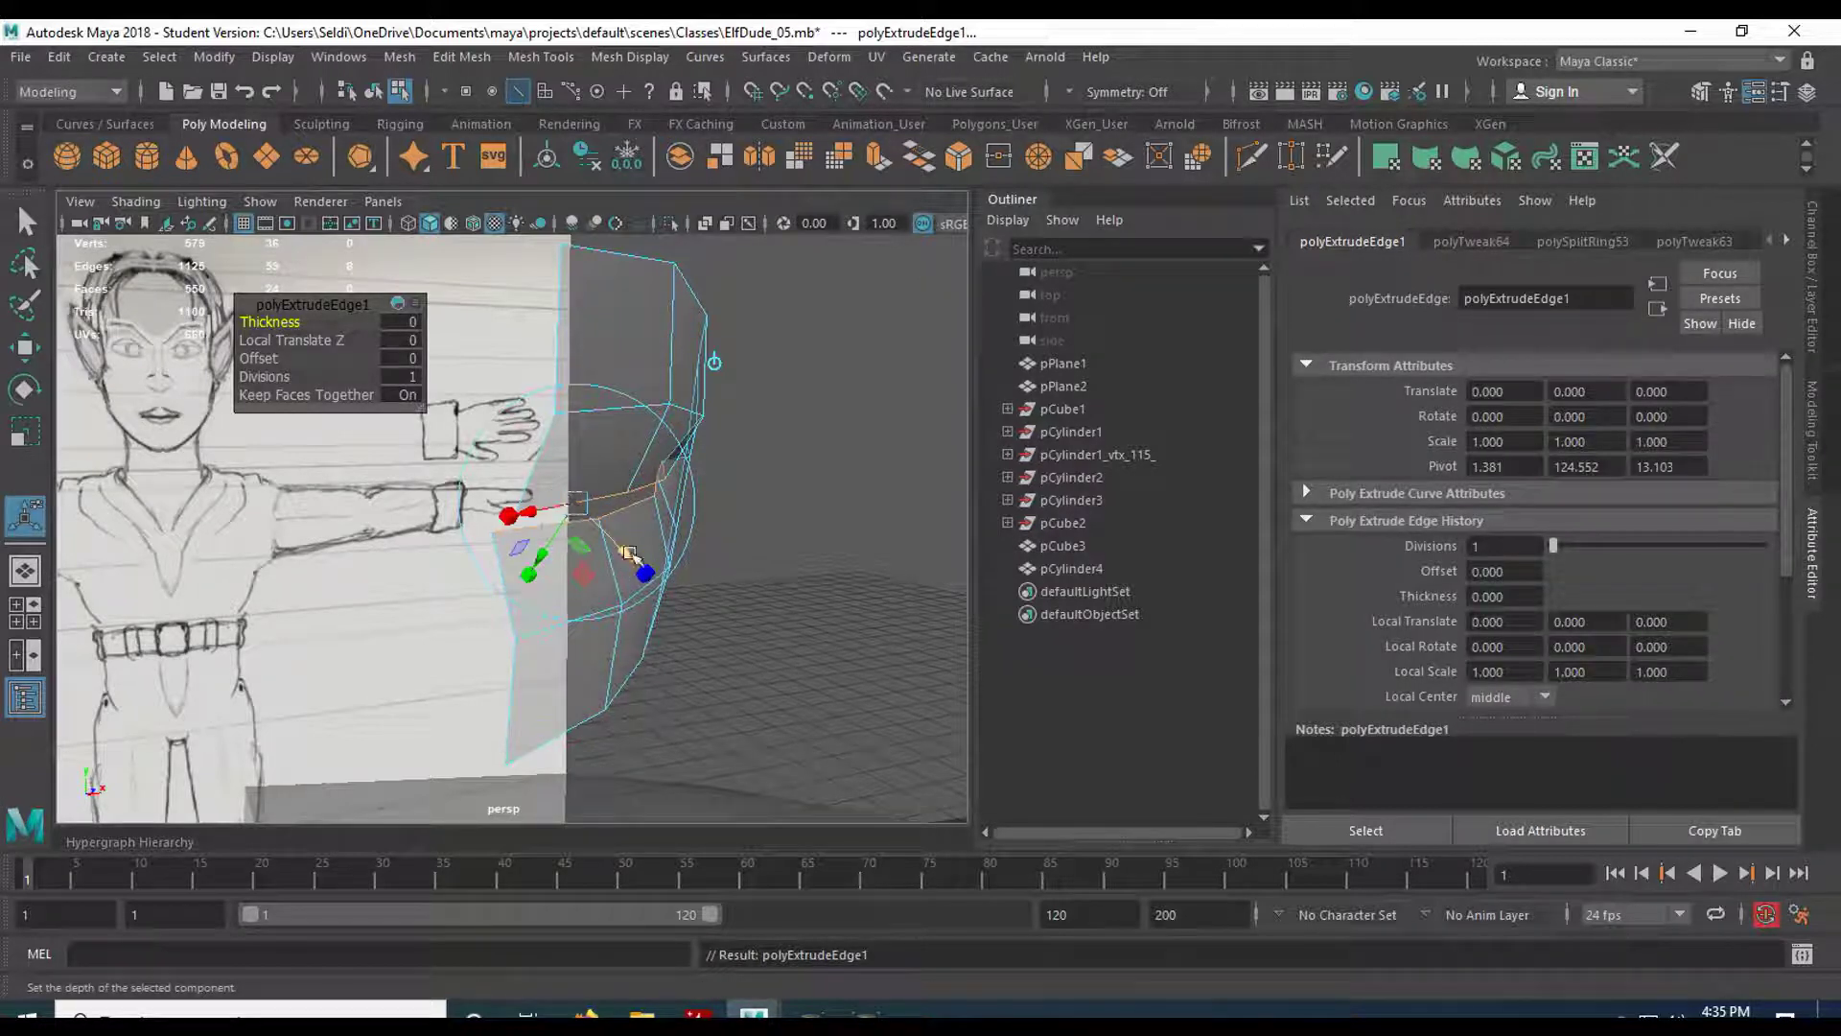
key(w)
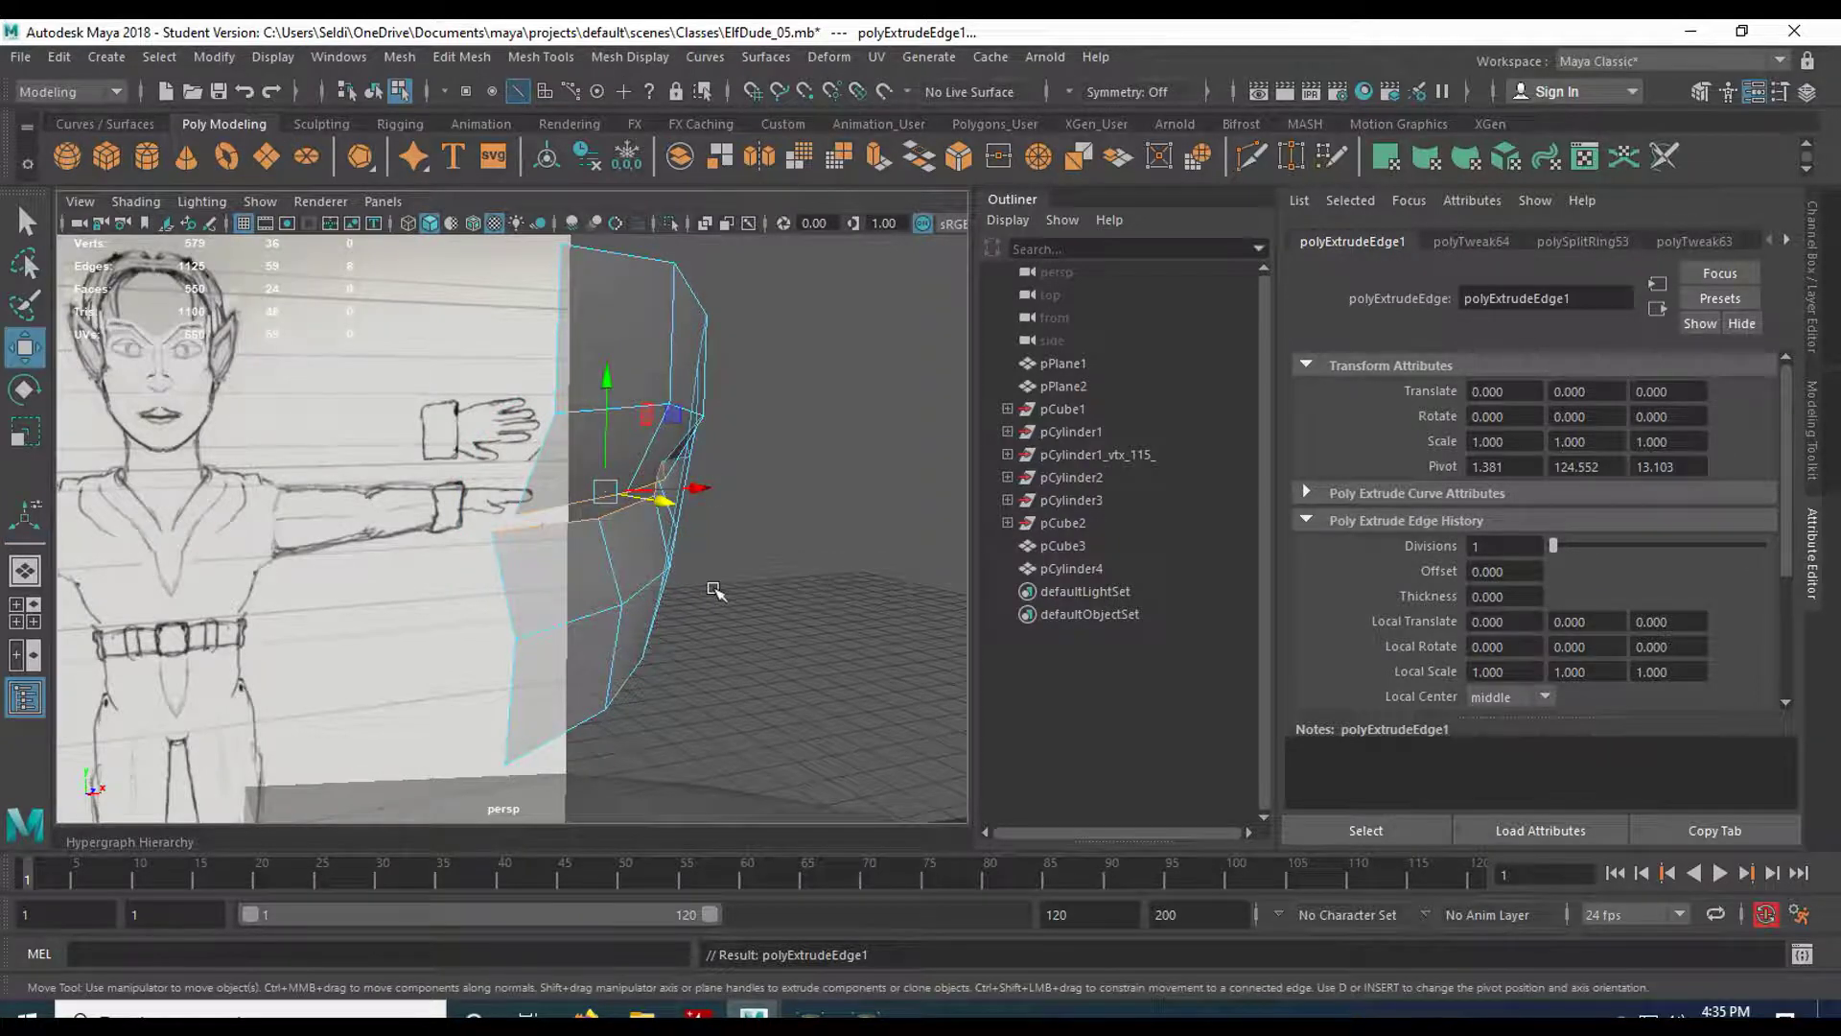
alt+drag(833, 579, 644, 518)
mouse_move(720, 587)
alt+mouse_down()
mouse_move(637, 535)
mouse_move(662, 508)
mouse_move(635, 560)
mouse_move(739, 559)
mouse_move(744, 579)
mouse_move(804, 587)
alt+mouse_up()
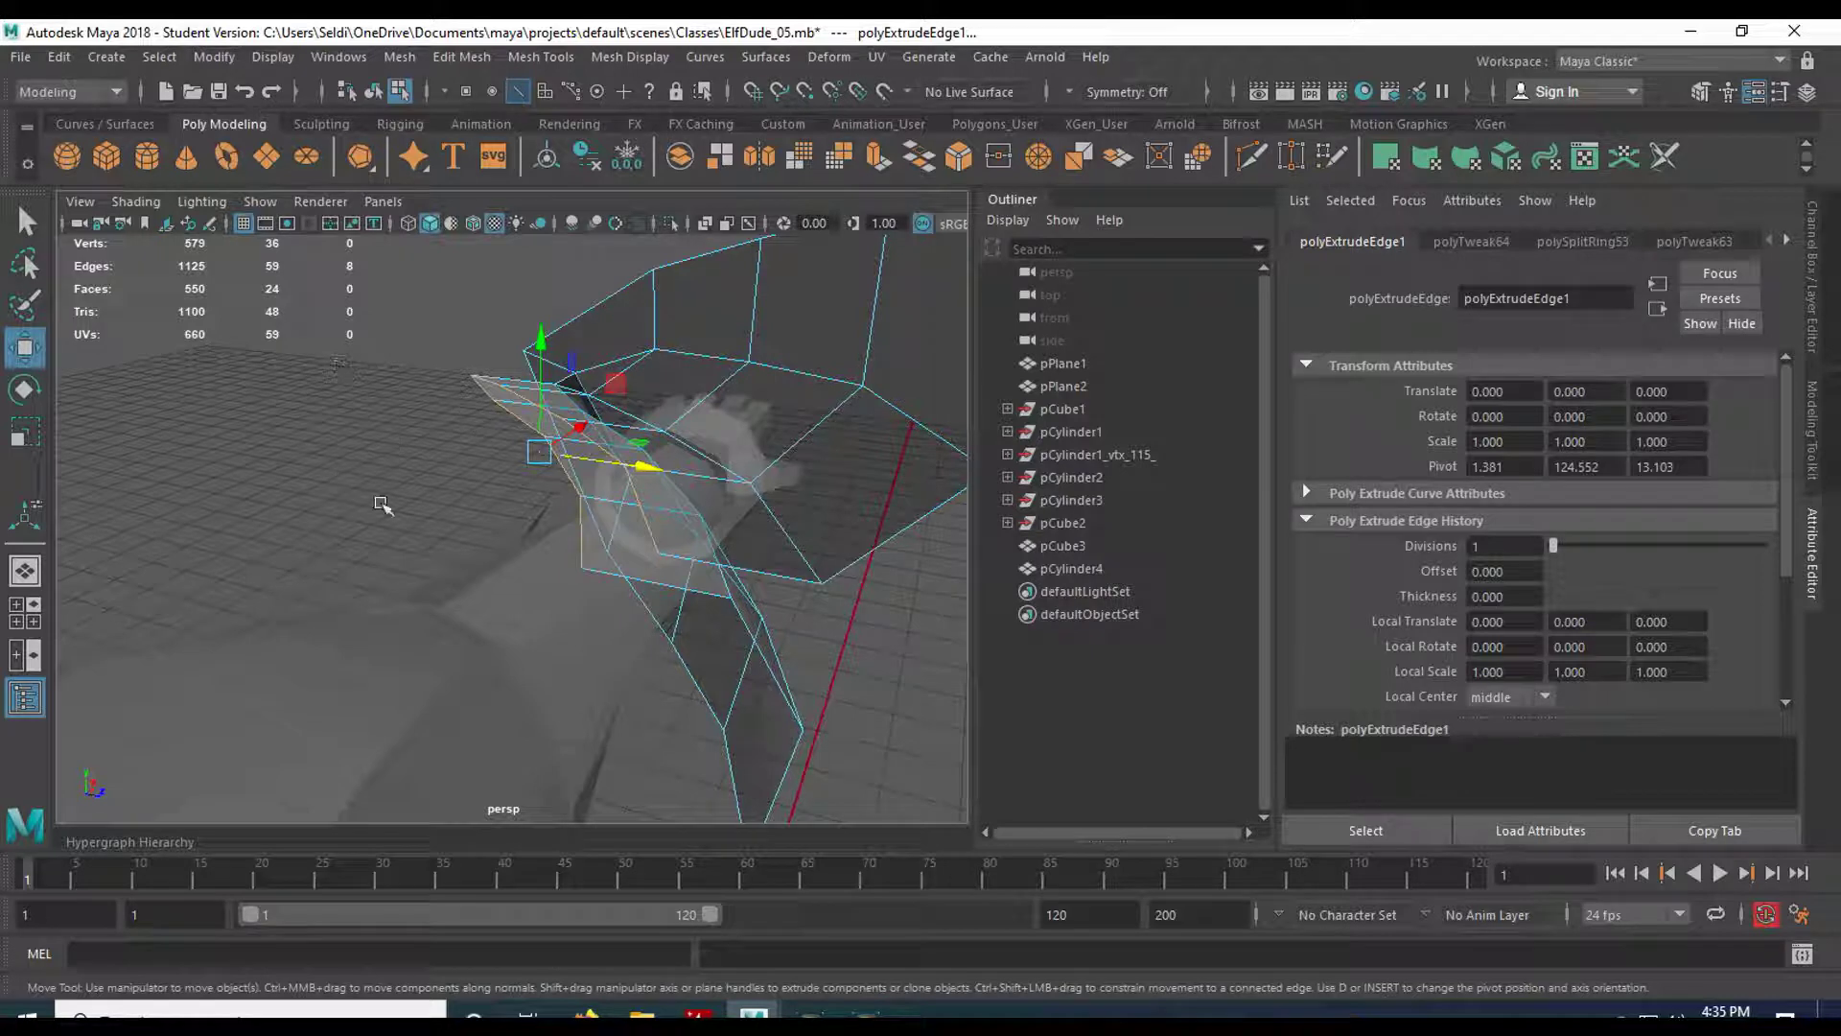
mouse_move(499, 584)
alt+mouse_down()
mouse_move(297, 538)
mouse_move(354, 563)
alt+mouse_up()
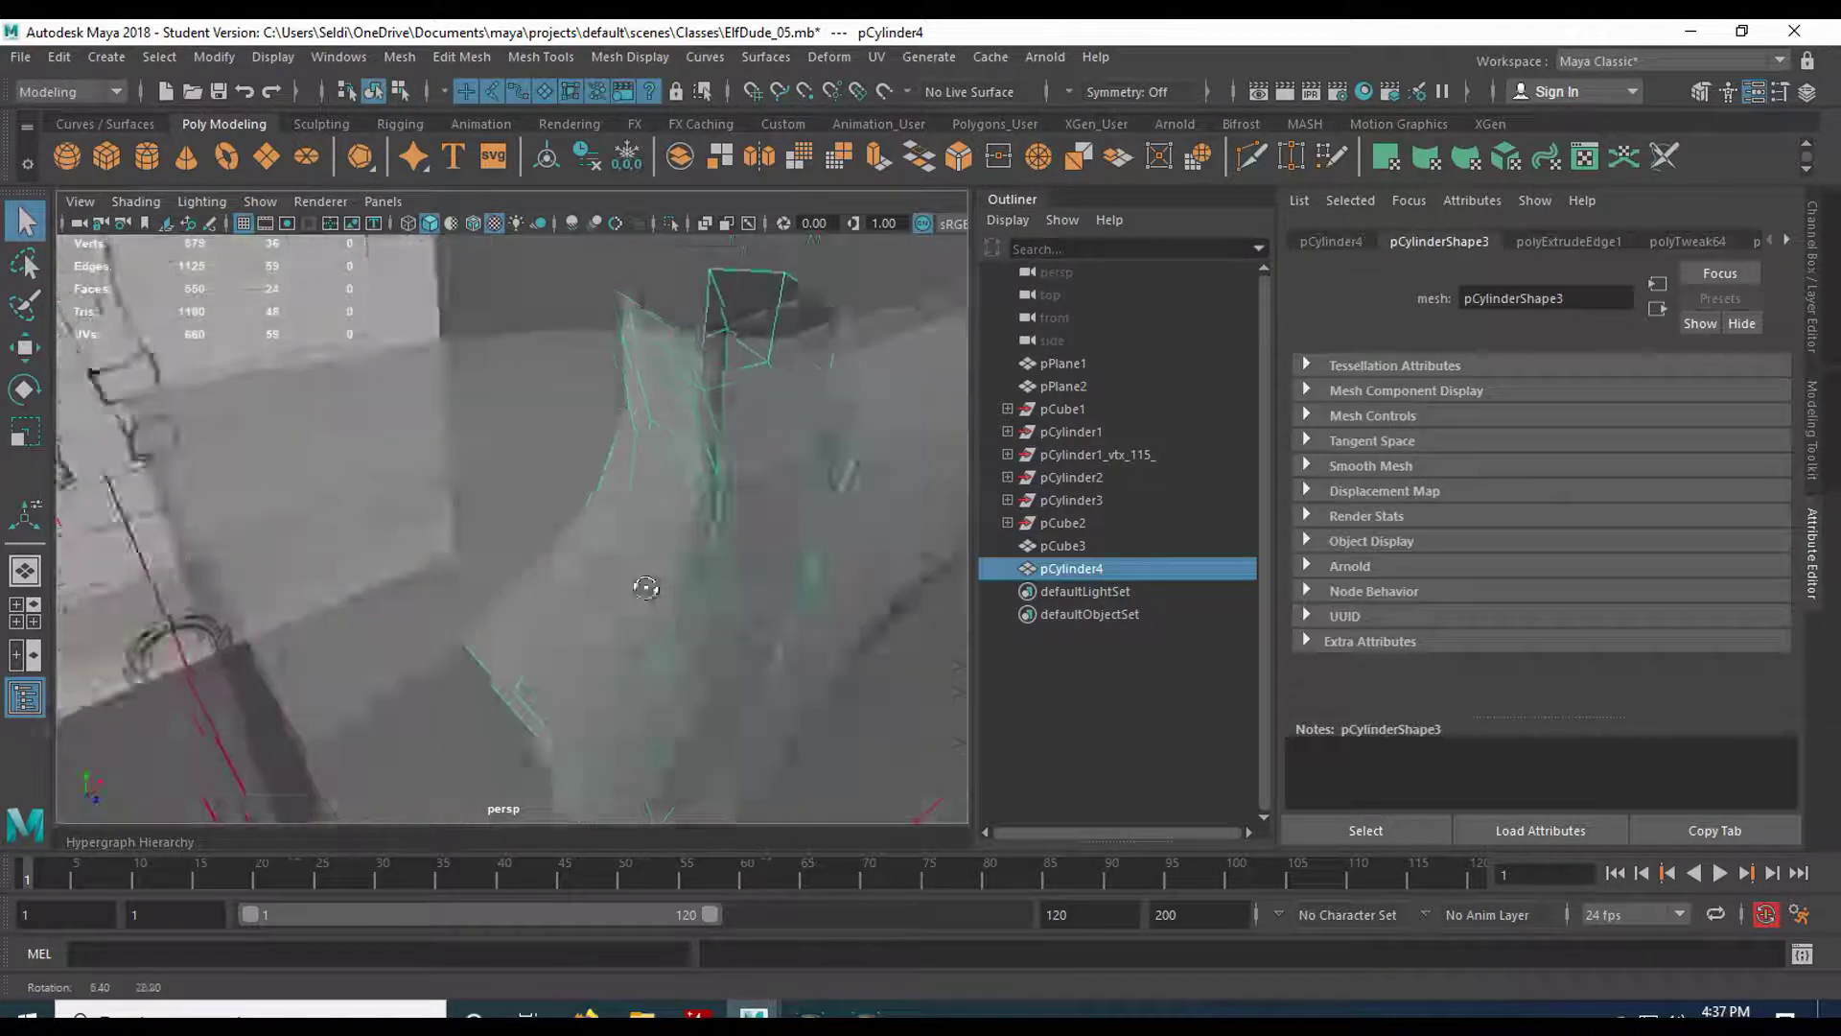
mouse_move(641, 579)
alt+mouse_down()
mouse_move(705, 546)
mouse_move(412, 534)
mouse_move(361, 538)
mouse_move(370, 561)
mouse_move(300, 534)
mouse_move(326, 554)
alt+mouse_up()
scroll(486, 577, down, 2)
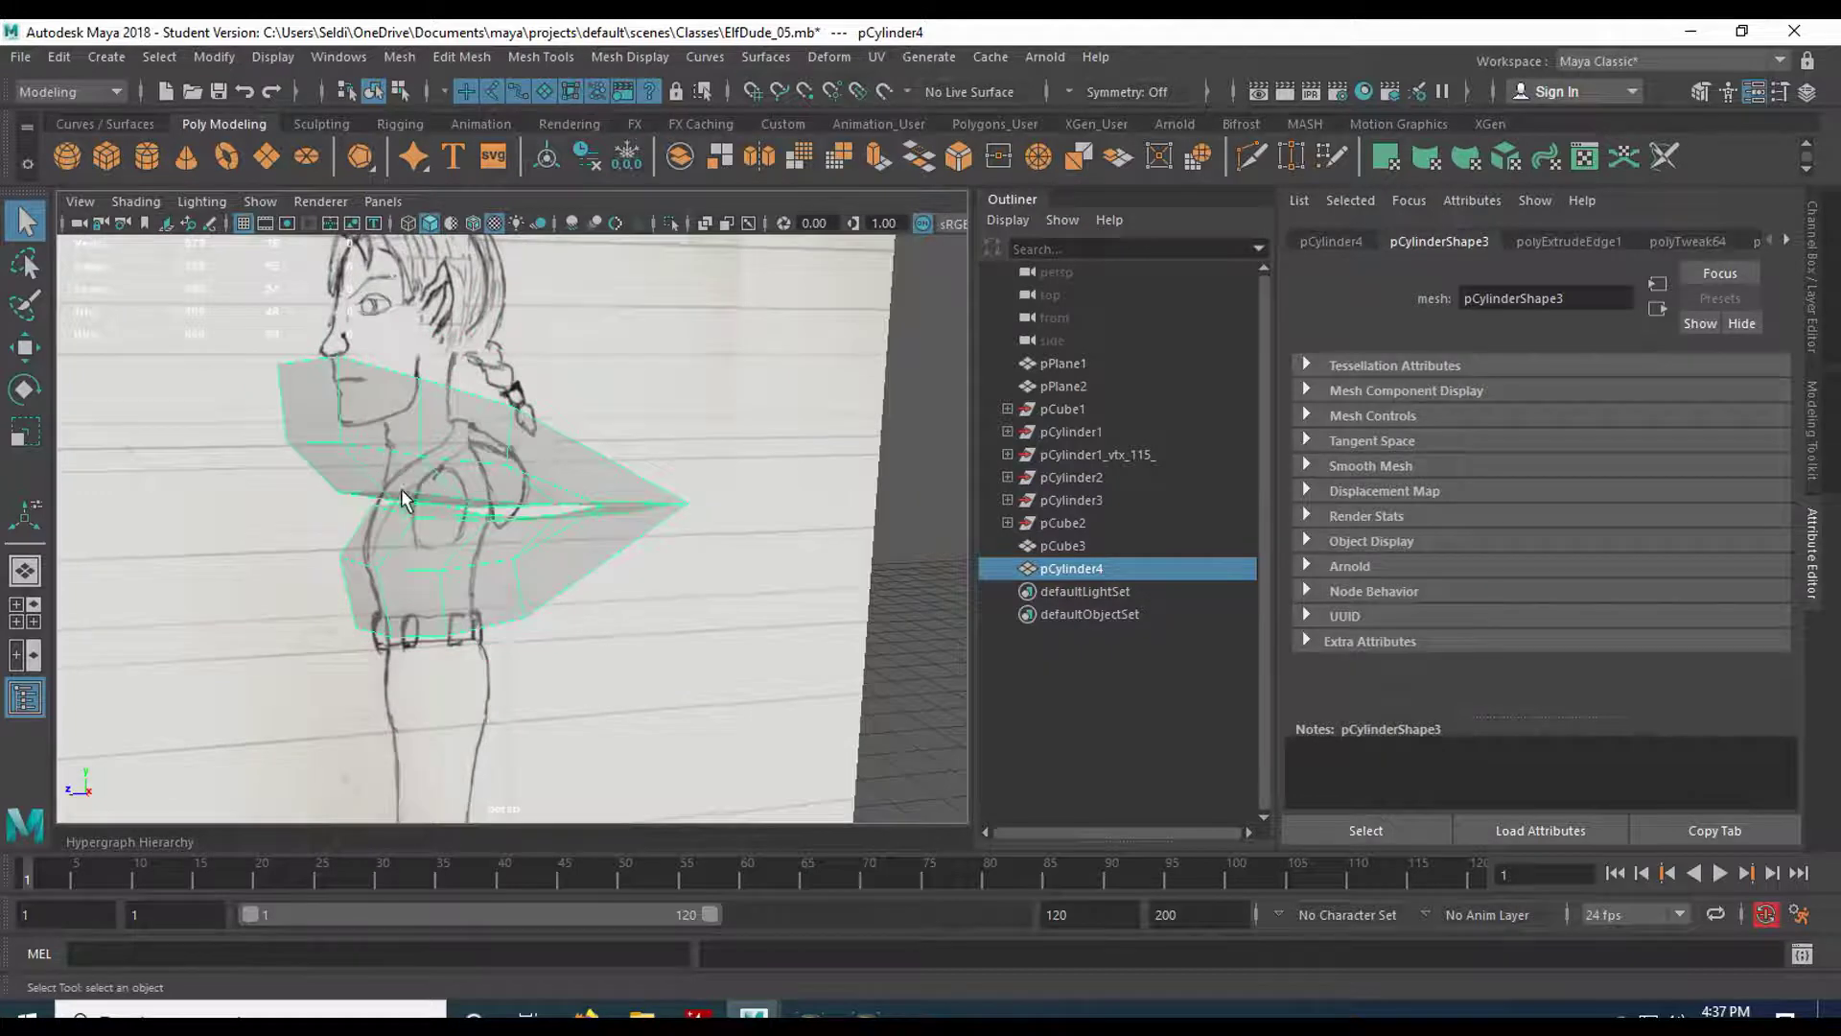
mouse_move(402, 497)
alt+mouse_down()
mouse_move(505, 460)
mouse_move(479, 534)
mouse_move(500, 476)
alt+mouse_up()
Lower the upper lip's top vertex on the center line to form the dip seen in the front reference.
key(space)
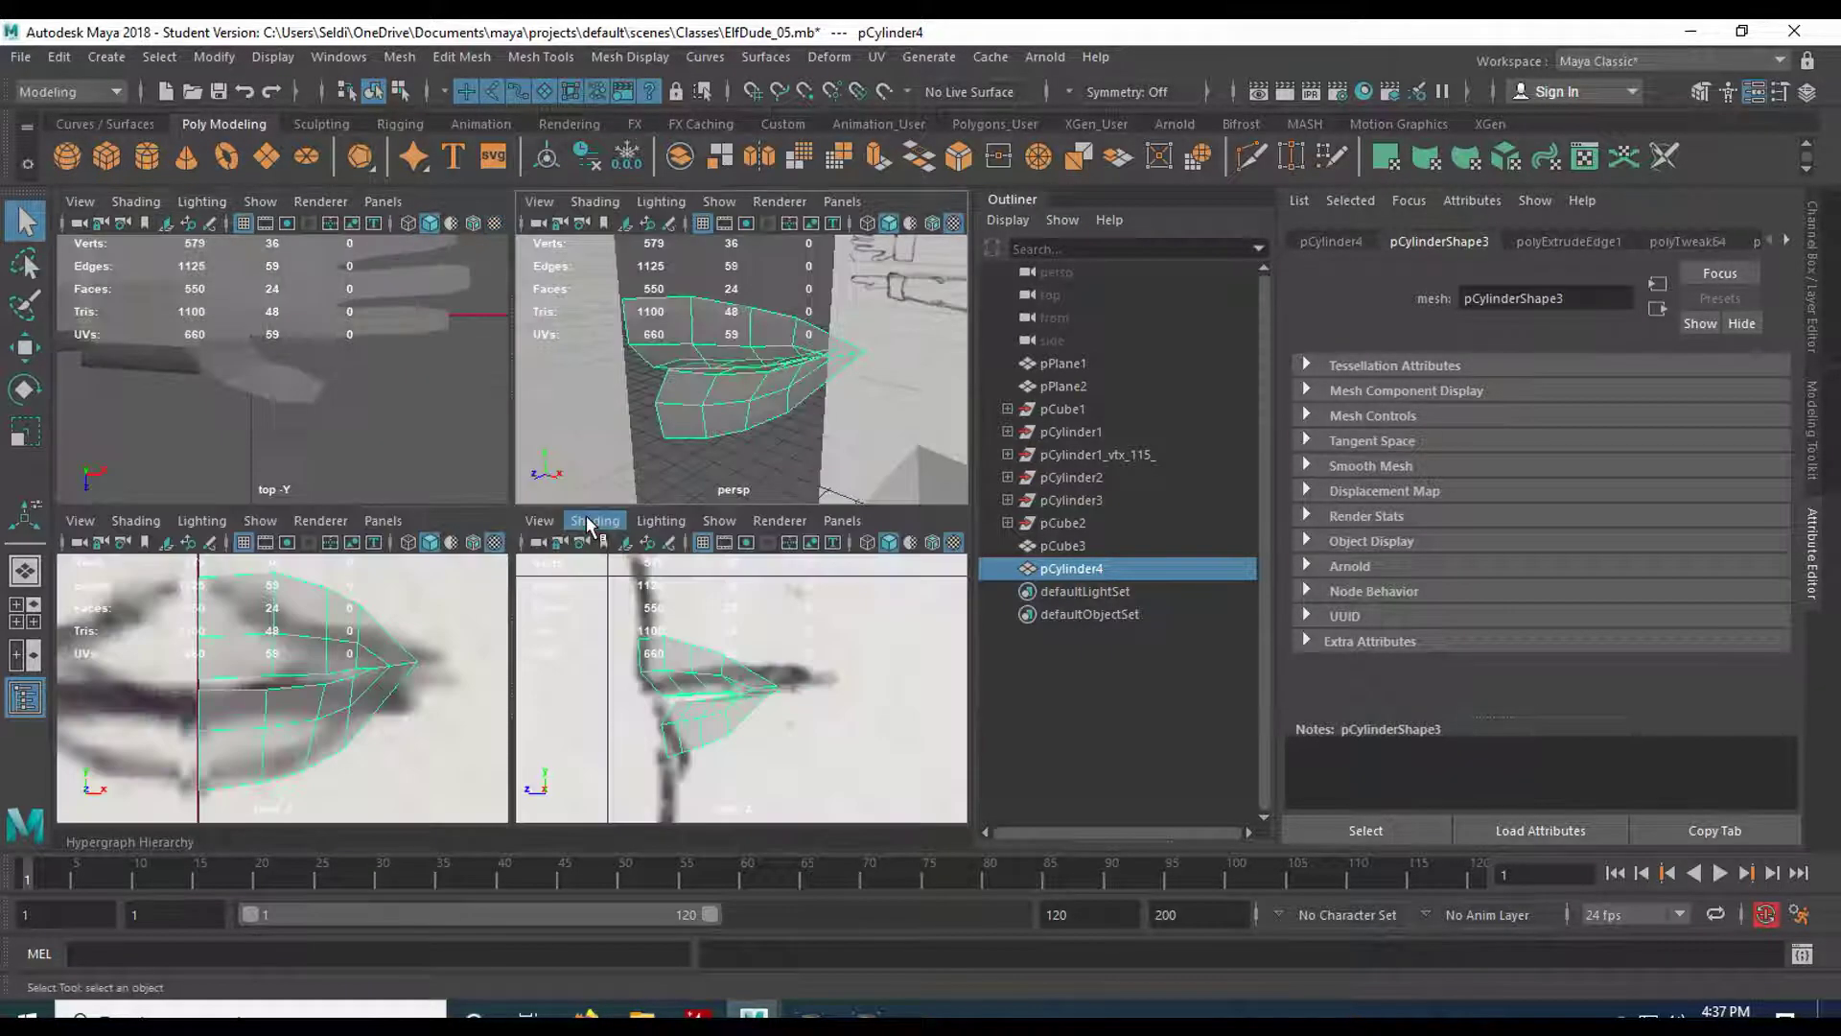
key(space)
scroll(553, 579, down, 4)
scroll(553, 579, up, 1)
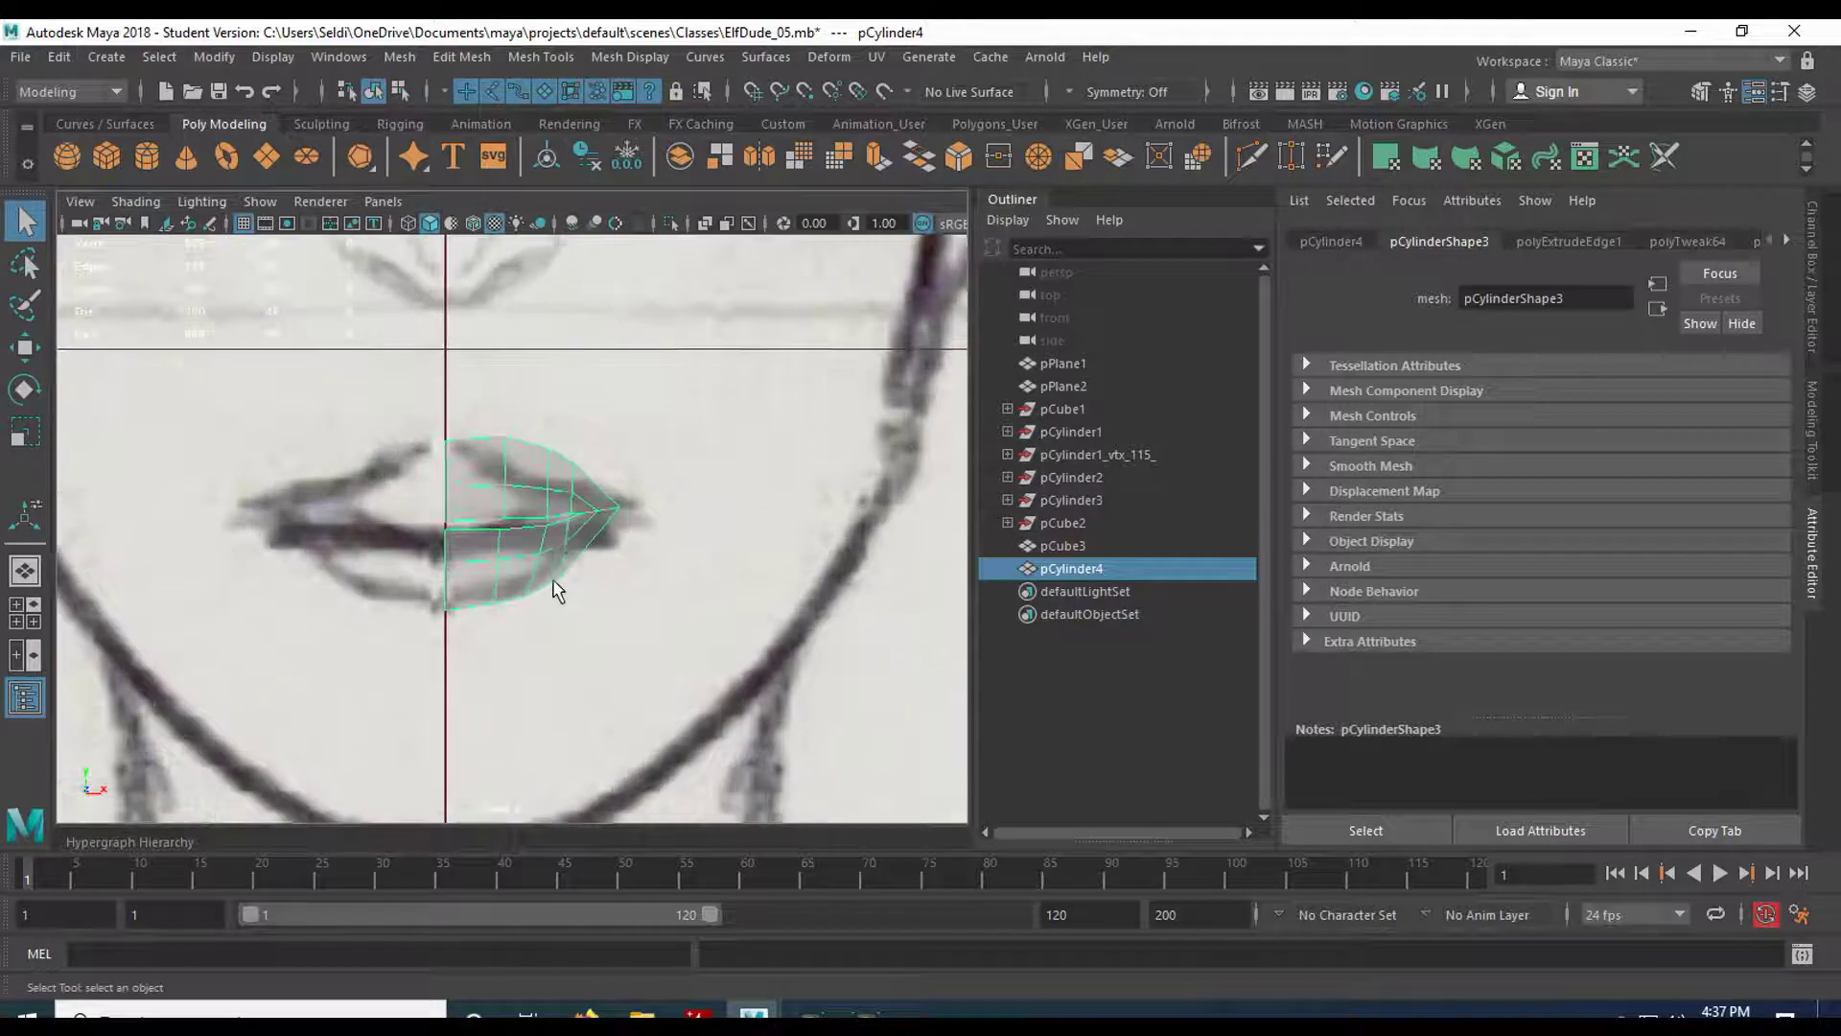
alt+middle_drag(542, 454, 500, 444)
scroll(401, 542, up, 3)
right_drag(439, 422, 355, 357)
click(417, 406)
key(w)
drag(394, 298, 392, 318)
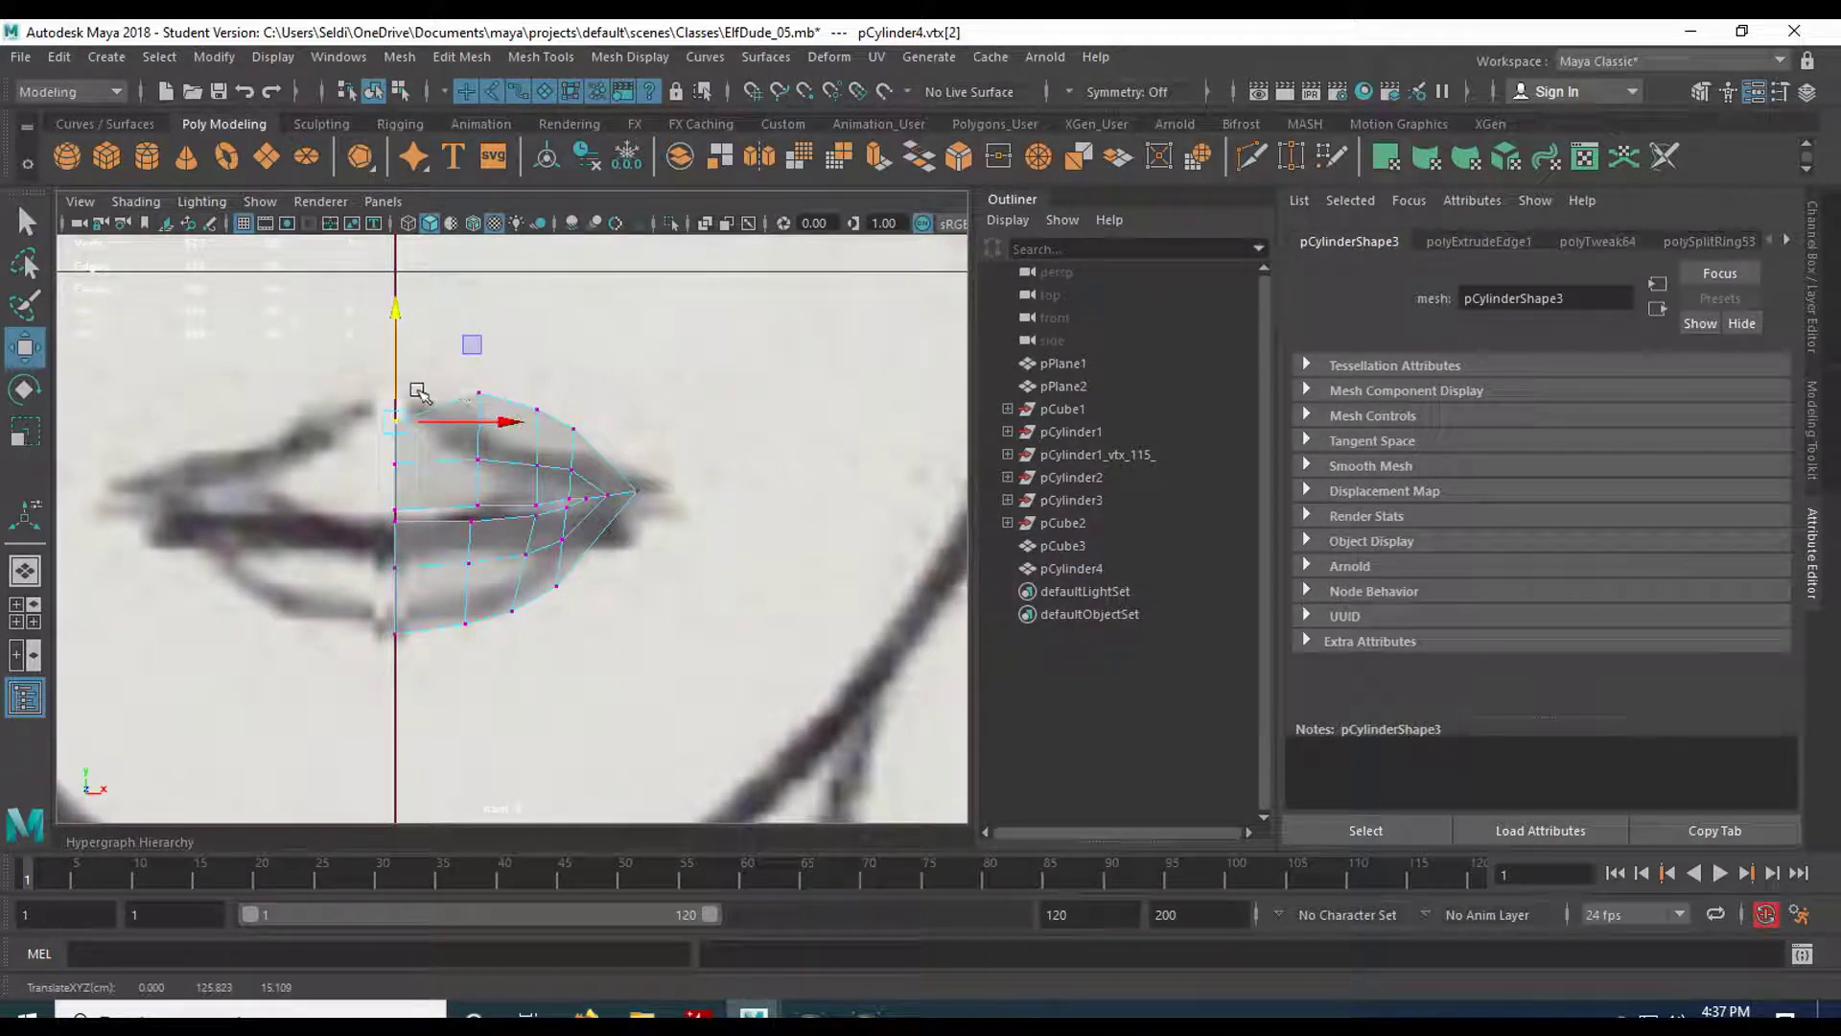
Raise the lower lip's bottom center vertex, shift the neighboring outline vertex toward the center, and nudge the inner lip vertices above it outward.
drag(376, 617, 412, 648)
drag(396, 530, 396, 518)
click(464, 624)
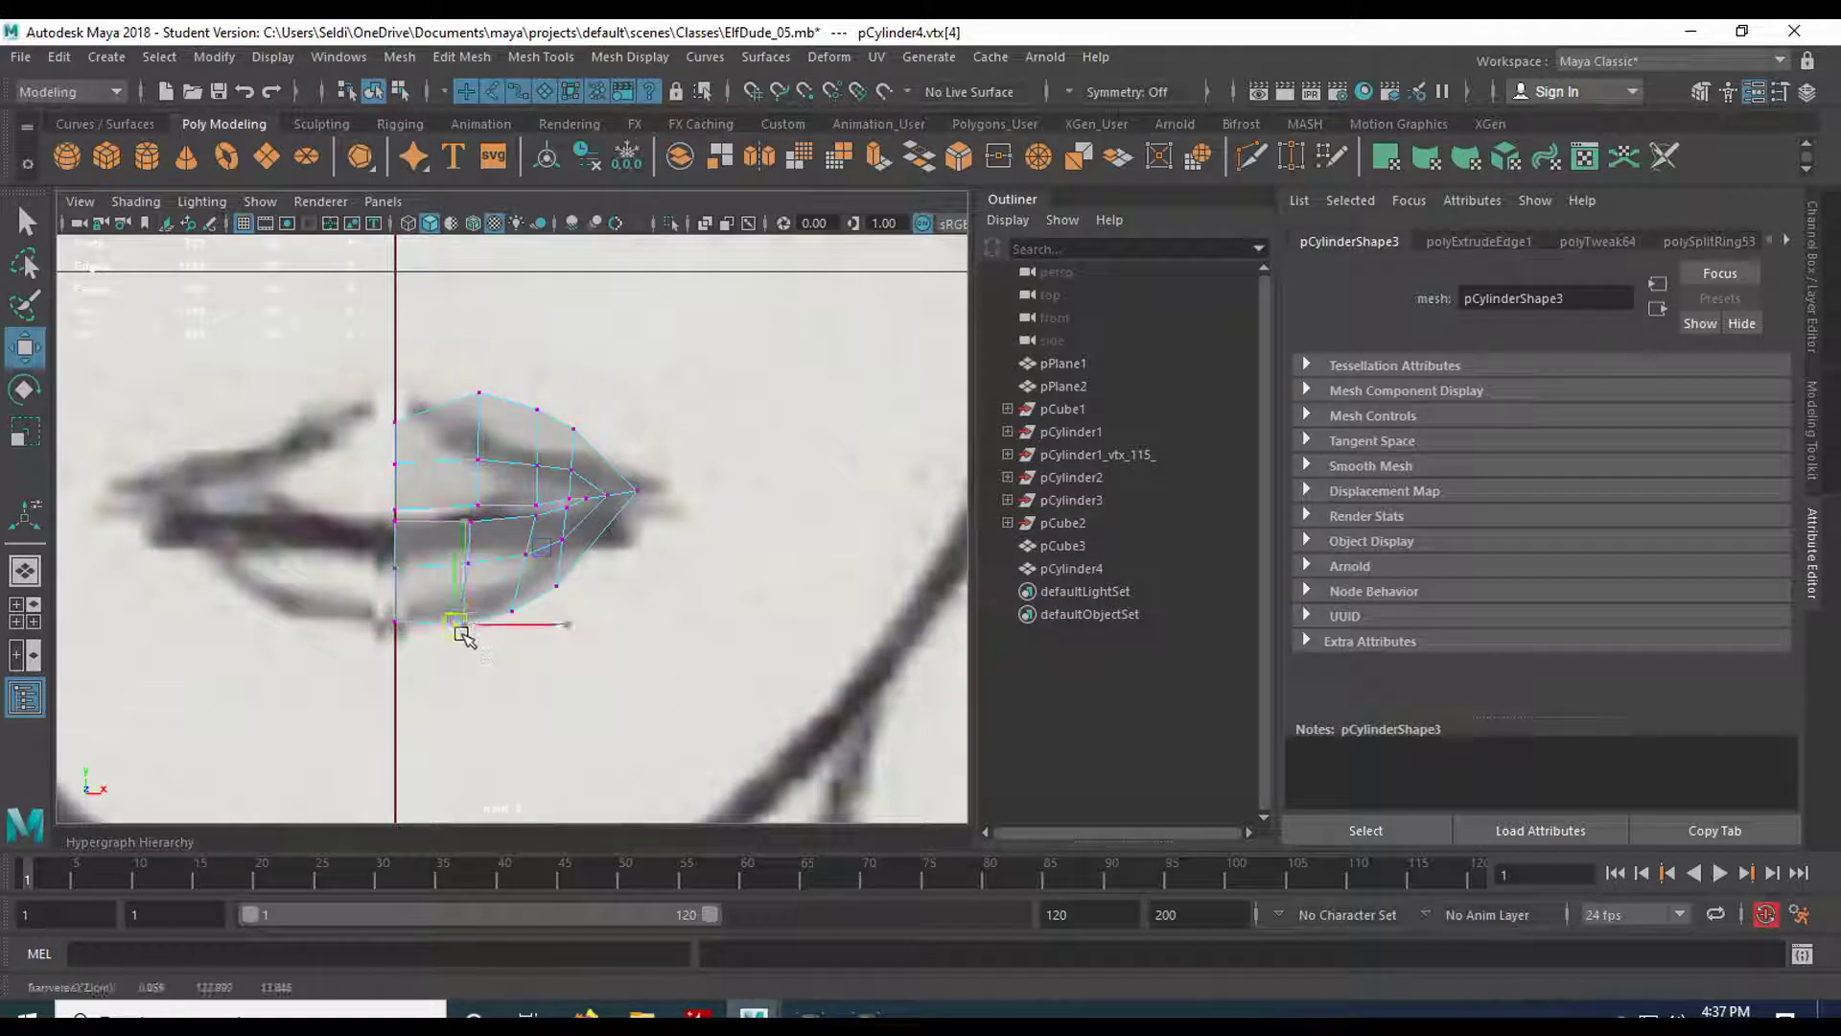
click(471, 522)
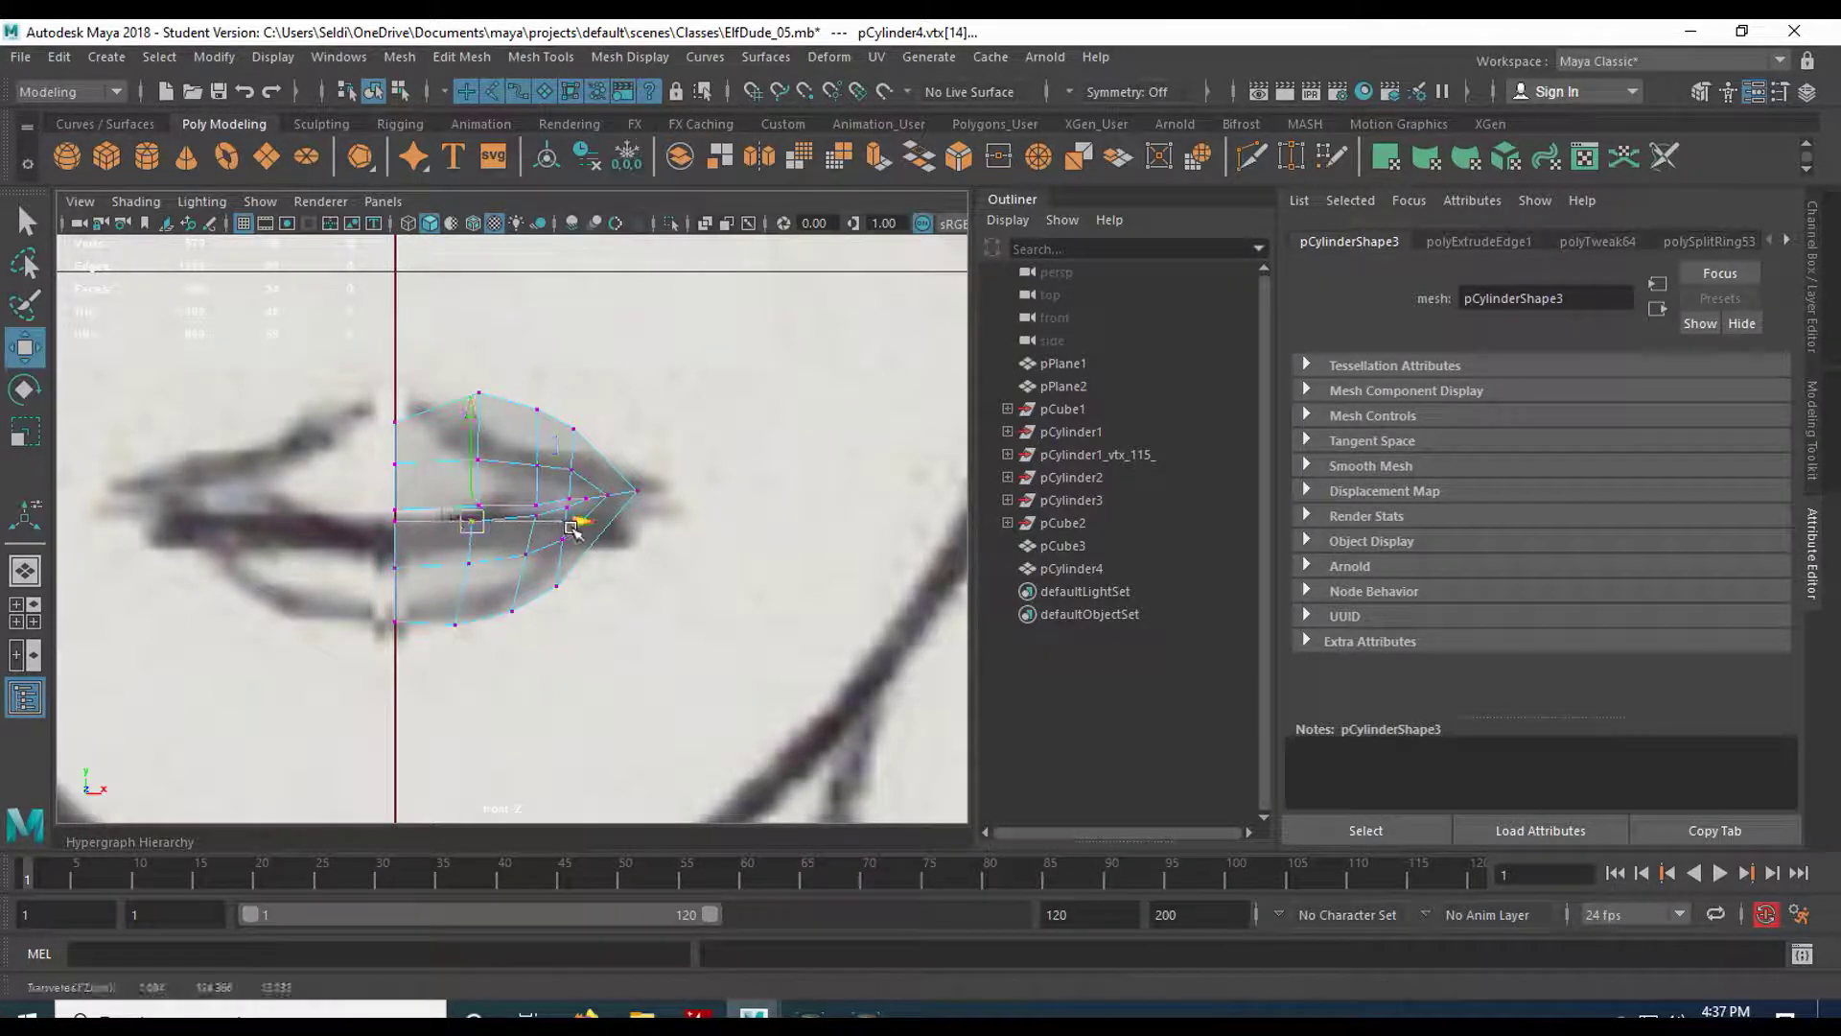
drag(570, 530, 575, 530)
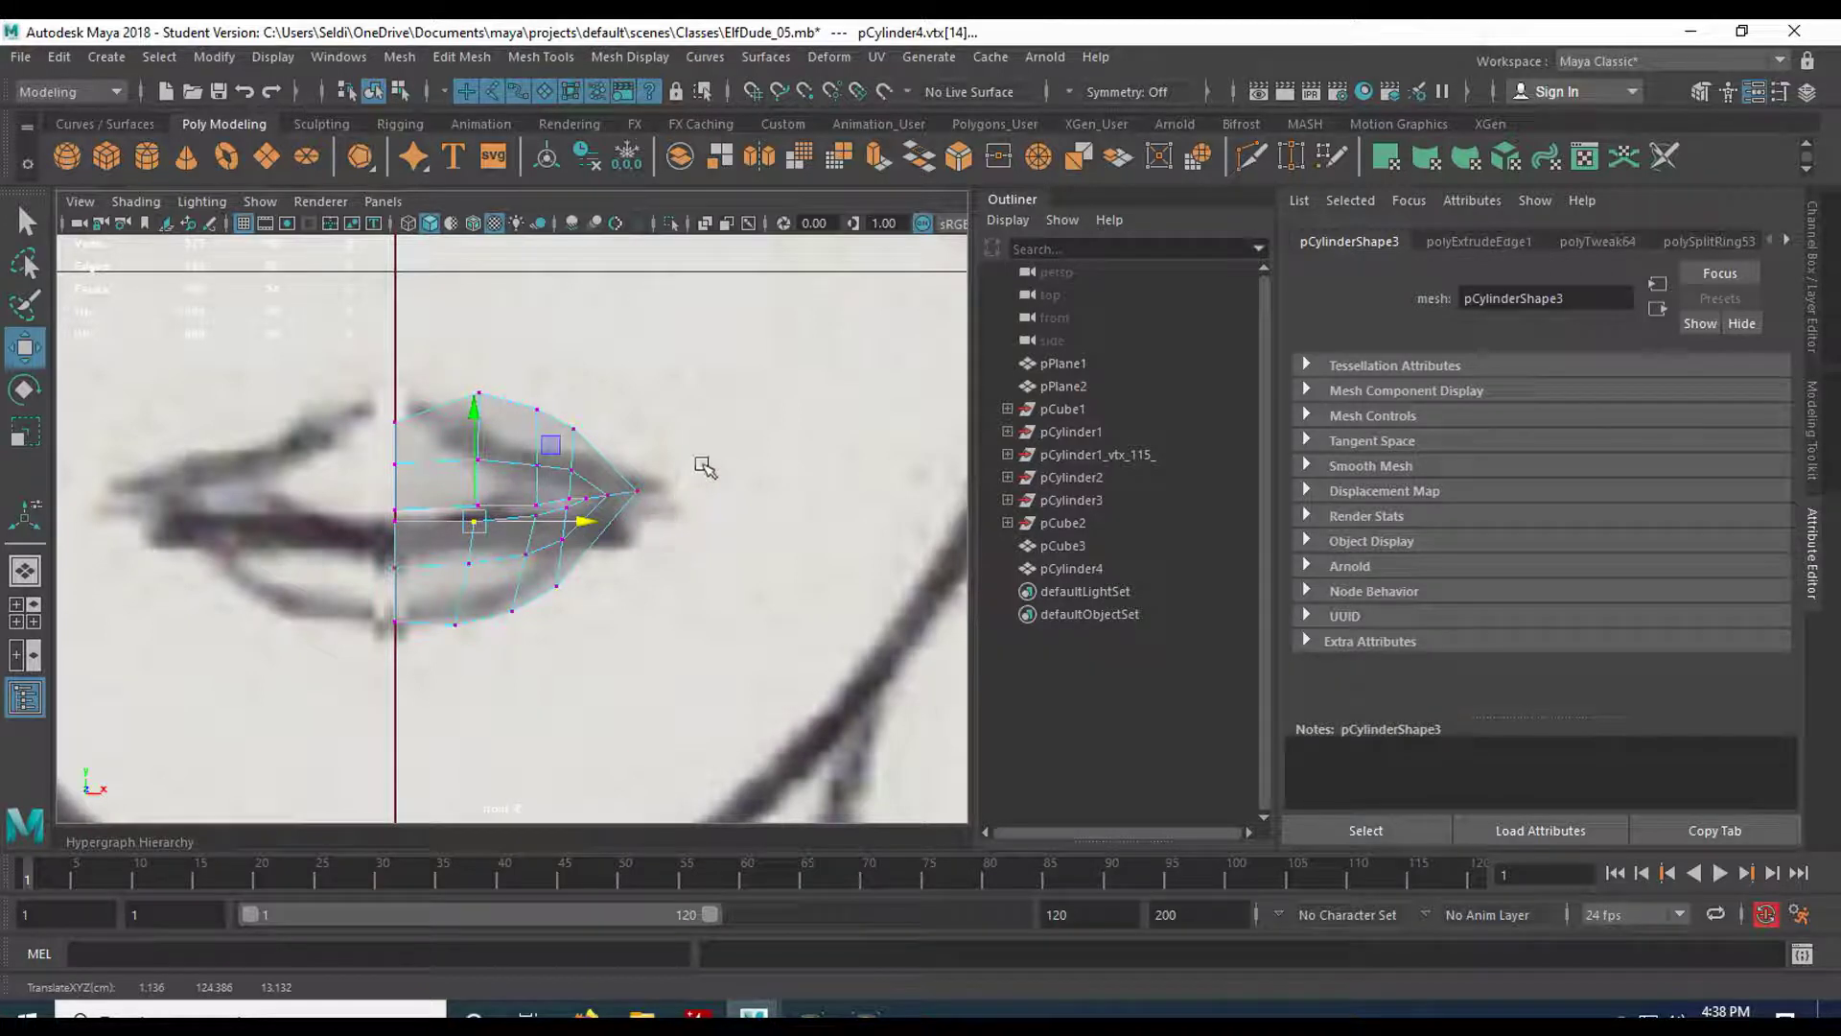
Move the lower lip's two bottom vertices nearest the center line backward to match the side reference profile.
key(space)
key(space)
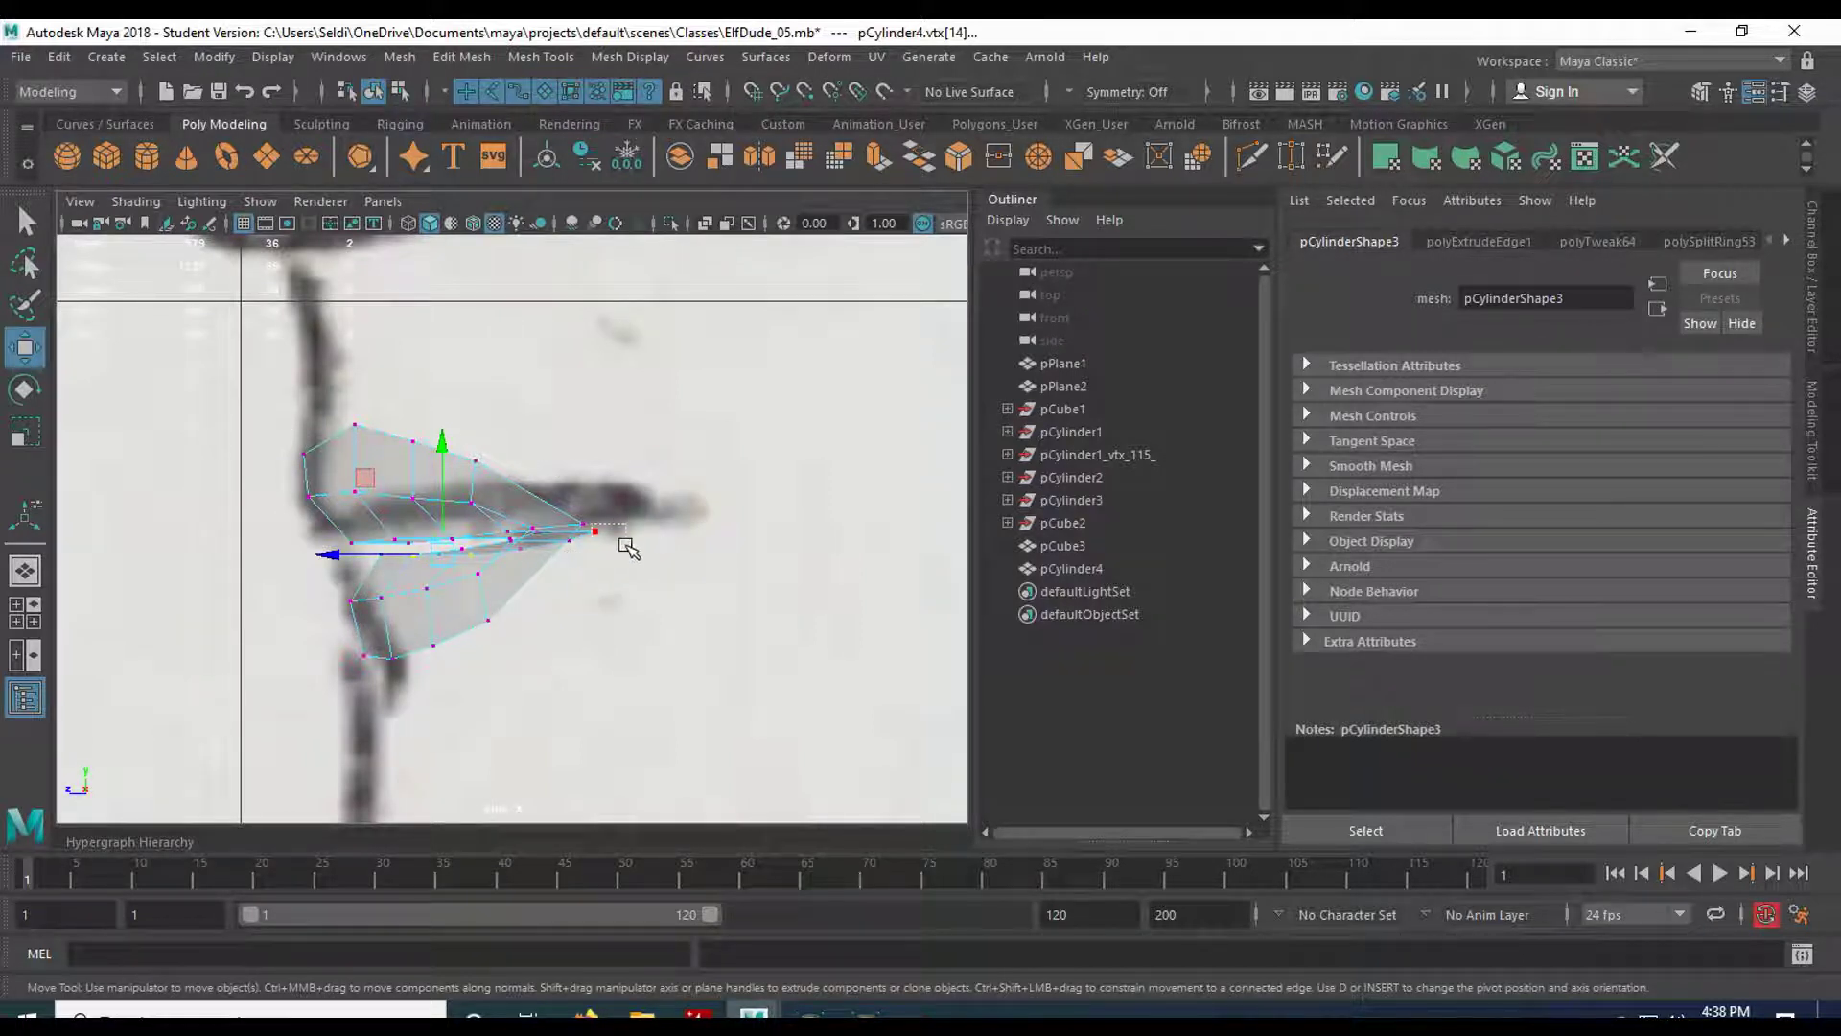
drag(627, 544, 627, 544)
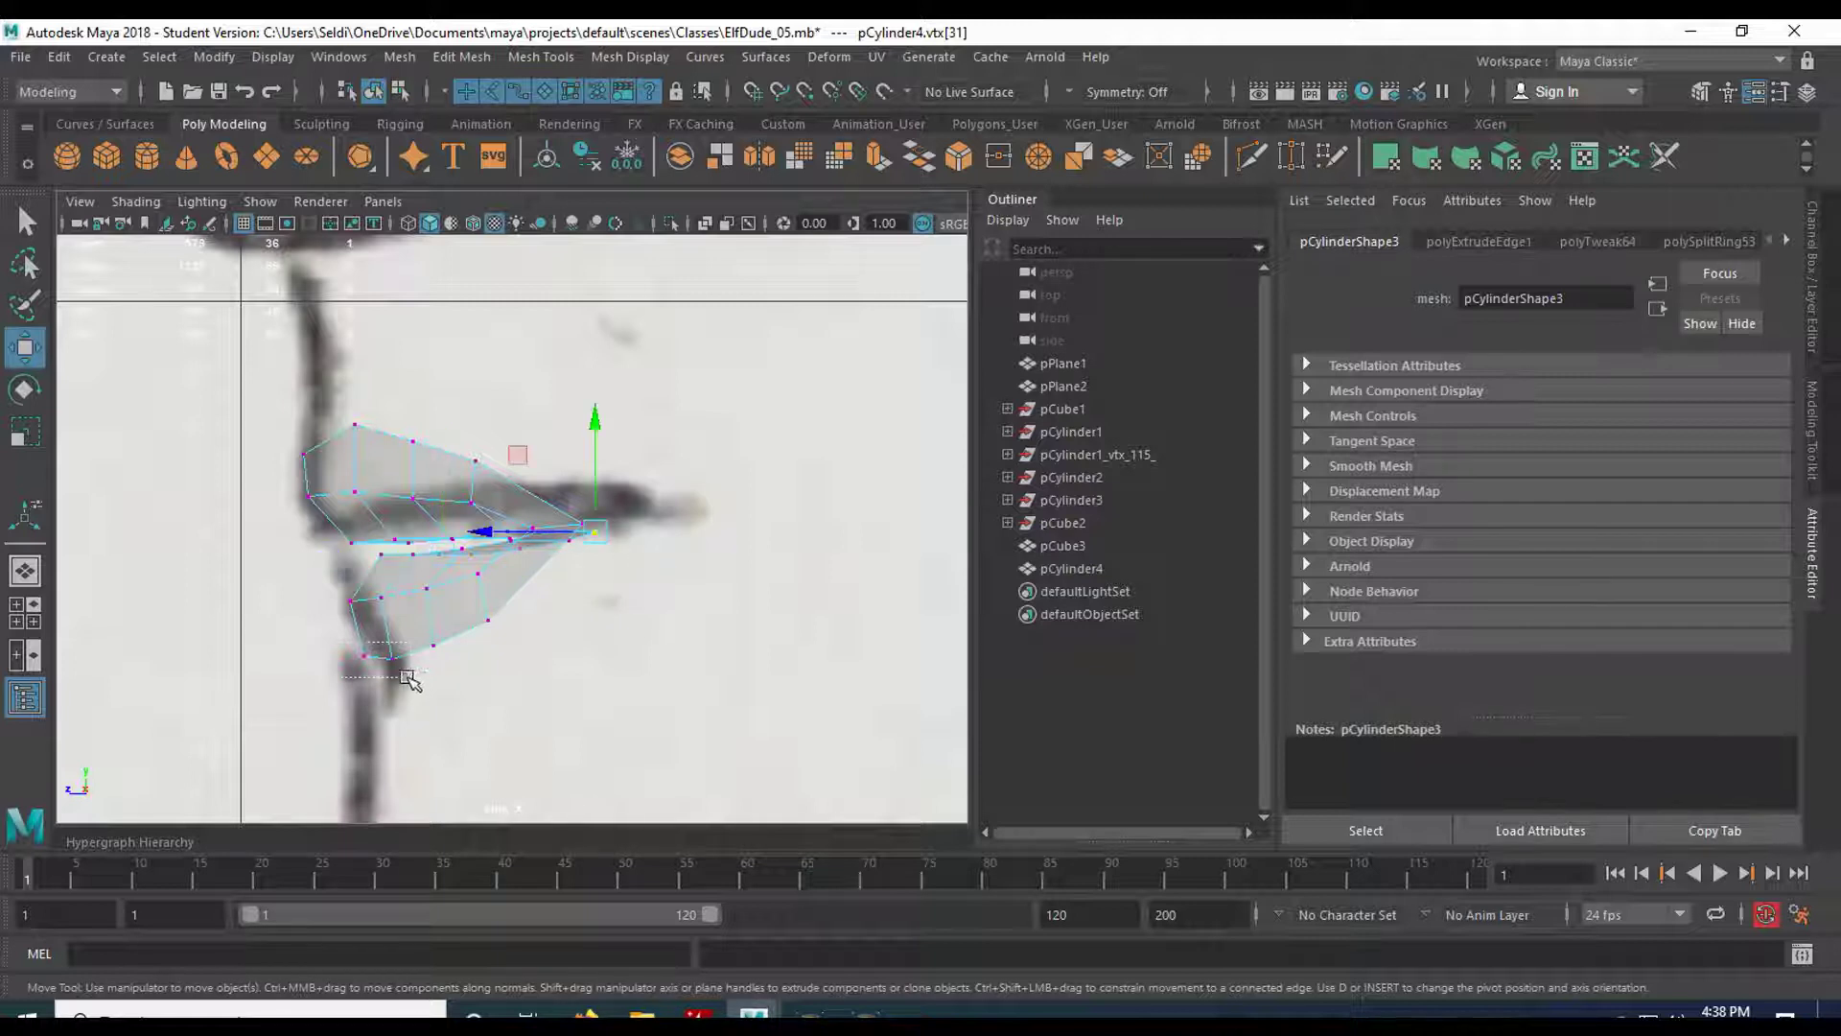
drag(353, 644, 401, 679)
drag(282, 660, 298, 660)
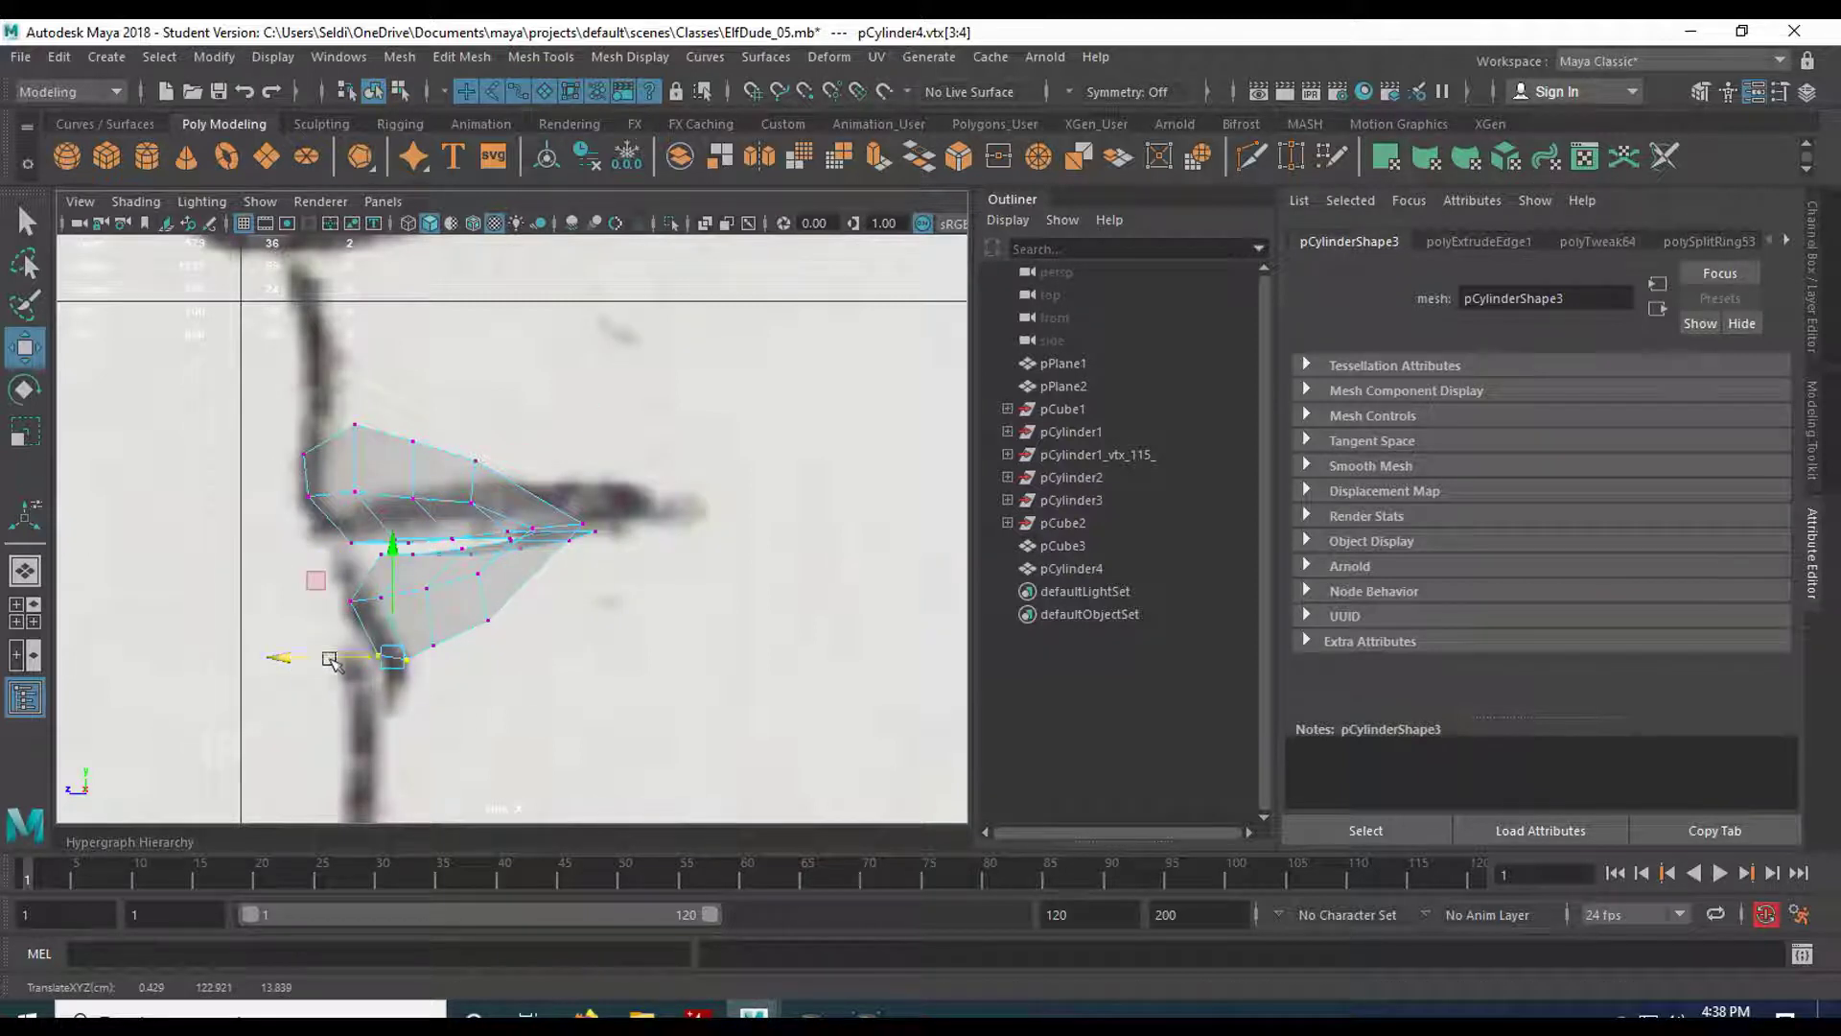
Move the lower lip's third bottom vertex from the center line forward in the side view to even out the lip's lower contour.
drag(421, 638, 379, 646)
key(space)
key(space)
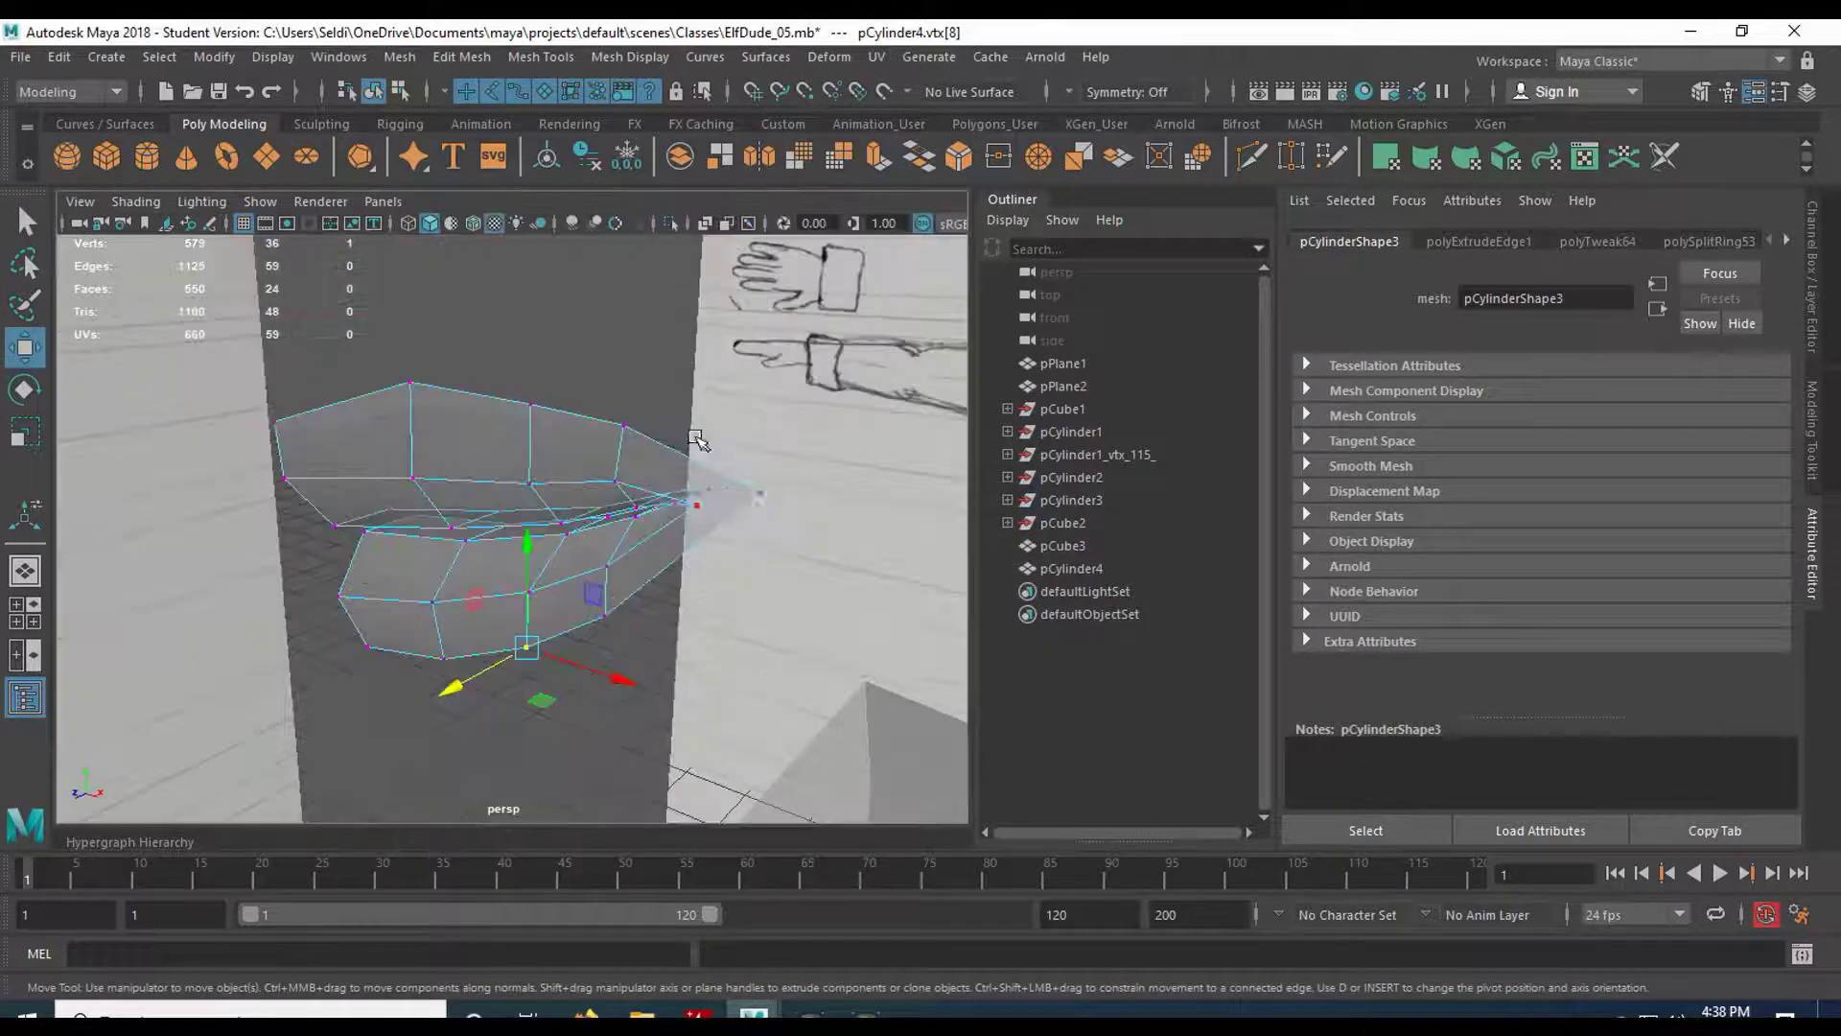
alt+drag(727, 515, 568, 444)
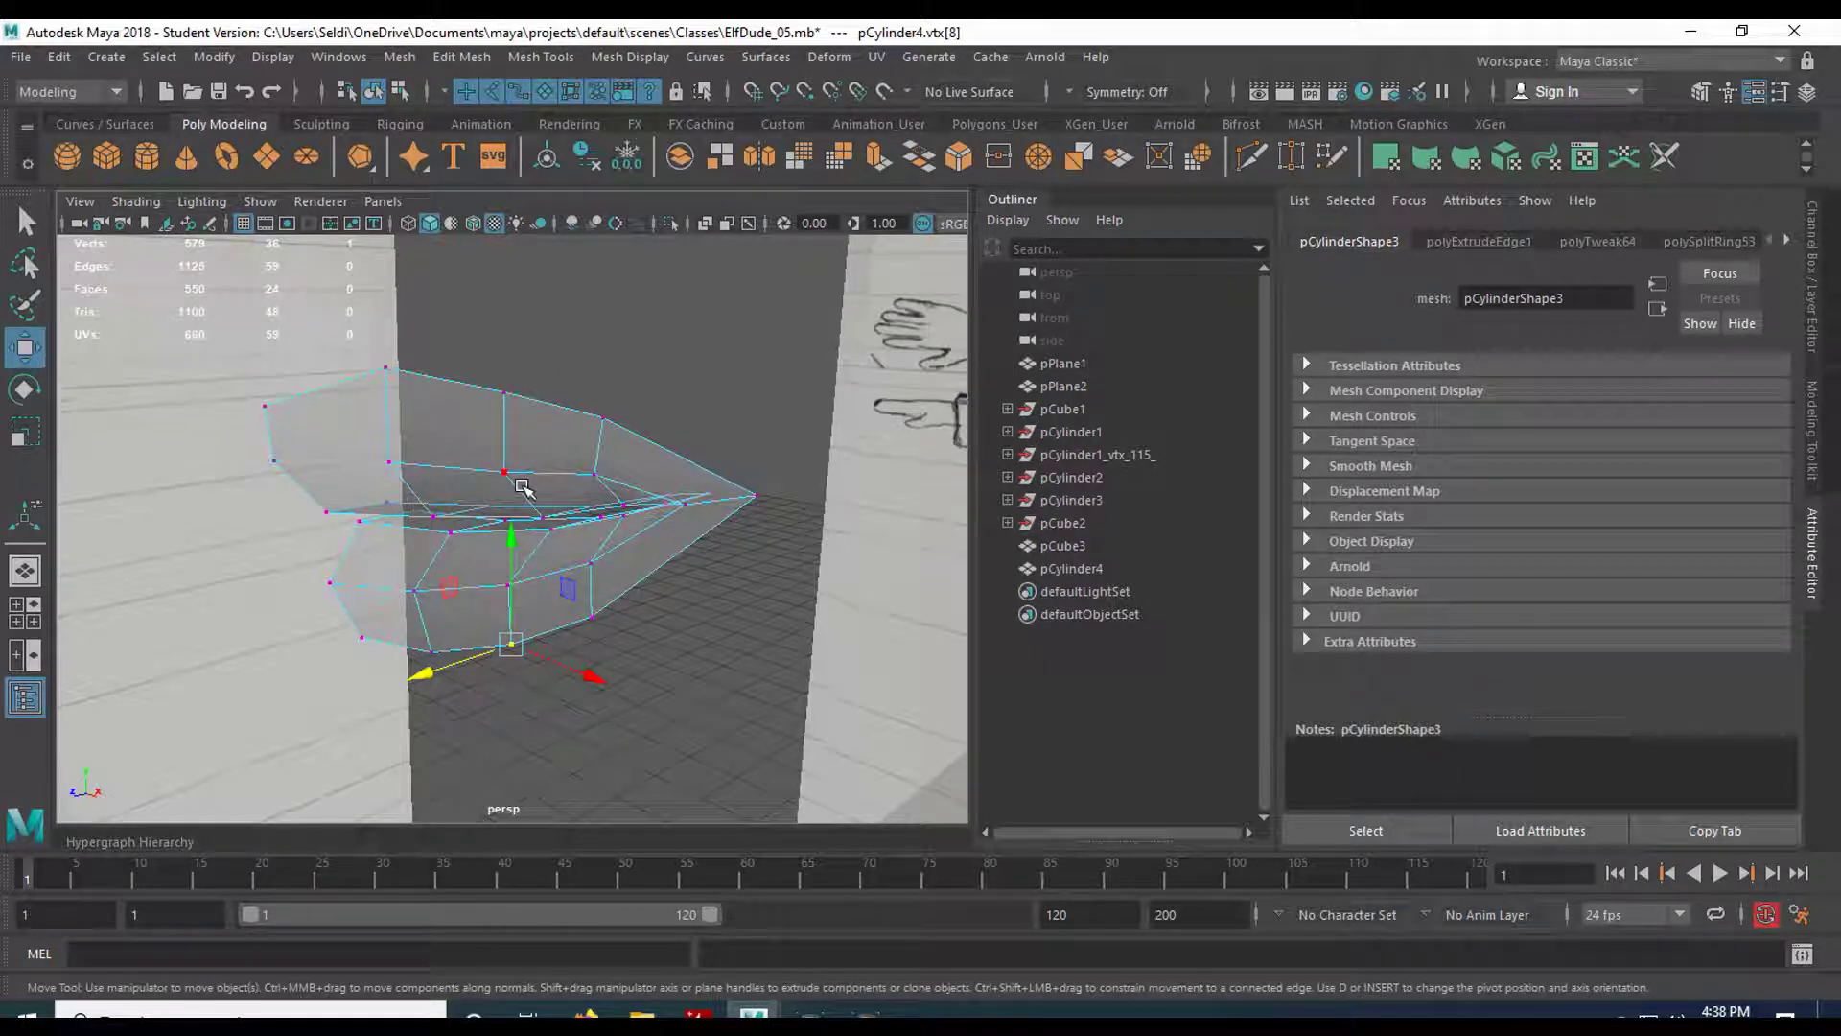
key(q)
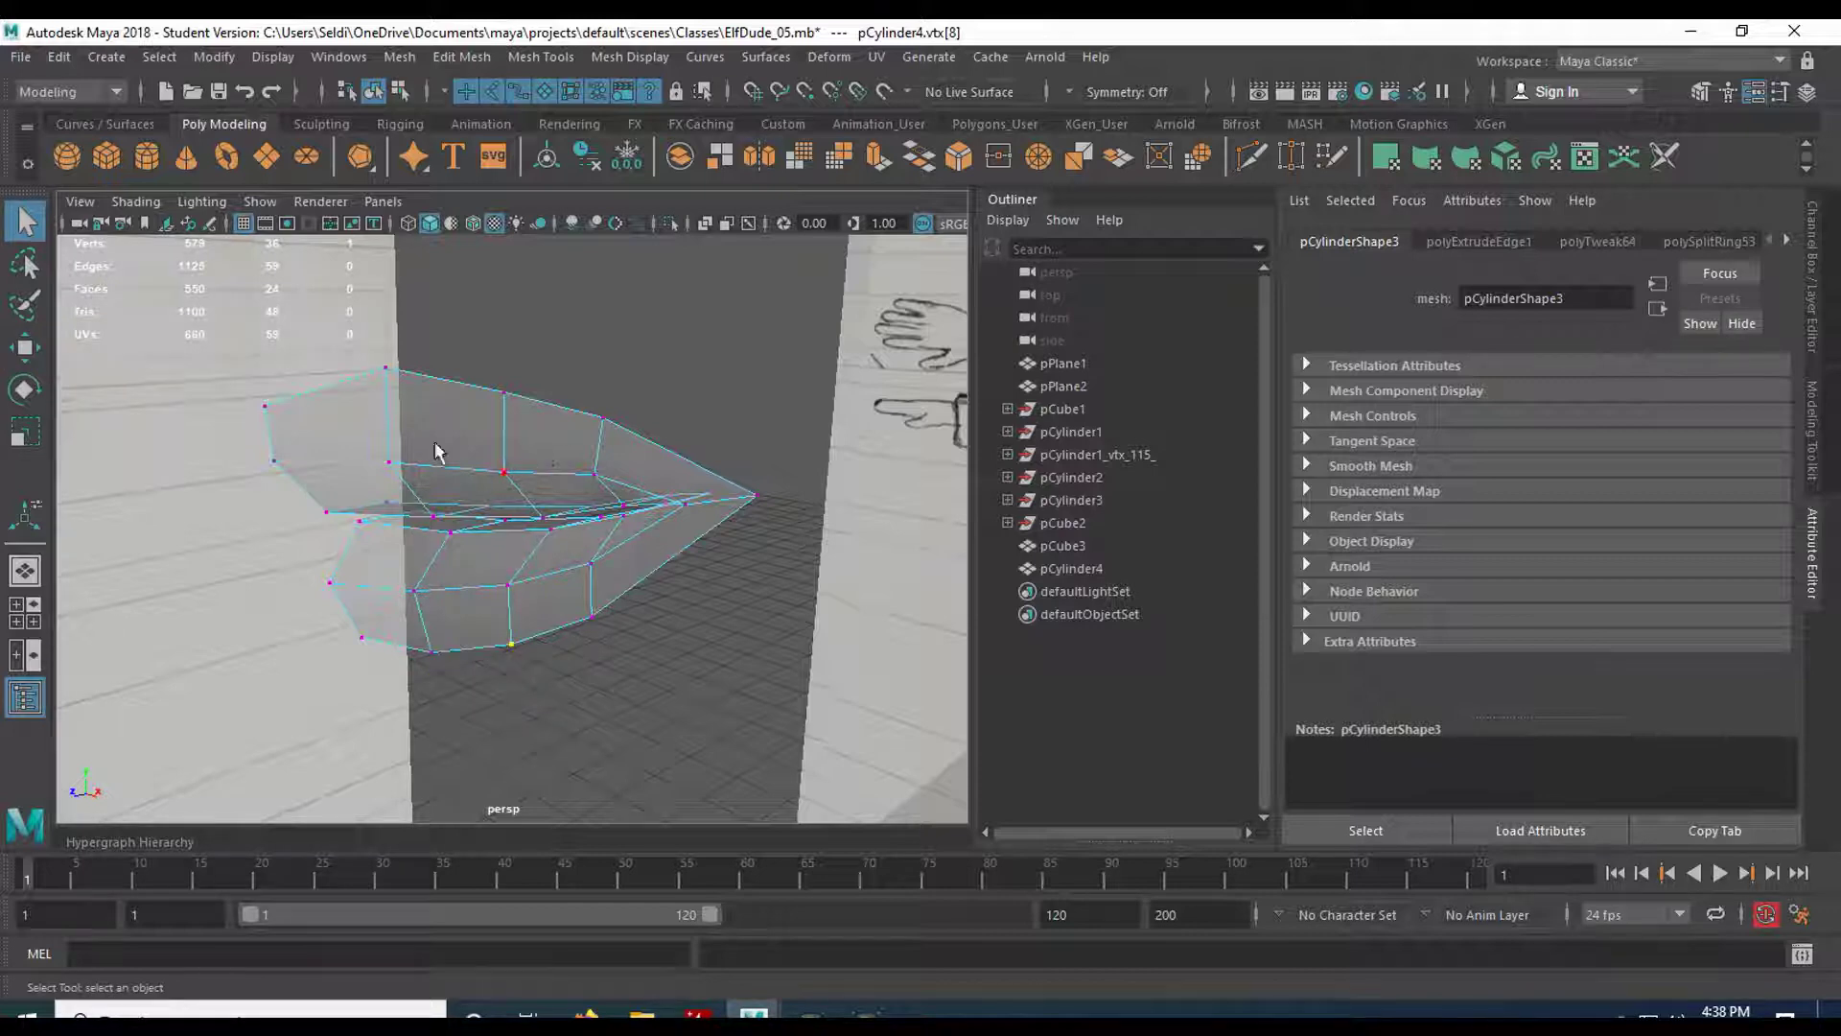
Save the scene as ElfDude_05.mb in the Classes folder, replacing the existing file and accepting the student version notice.
click(21, 57)
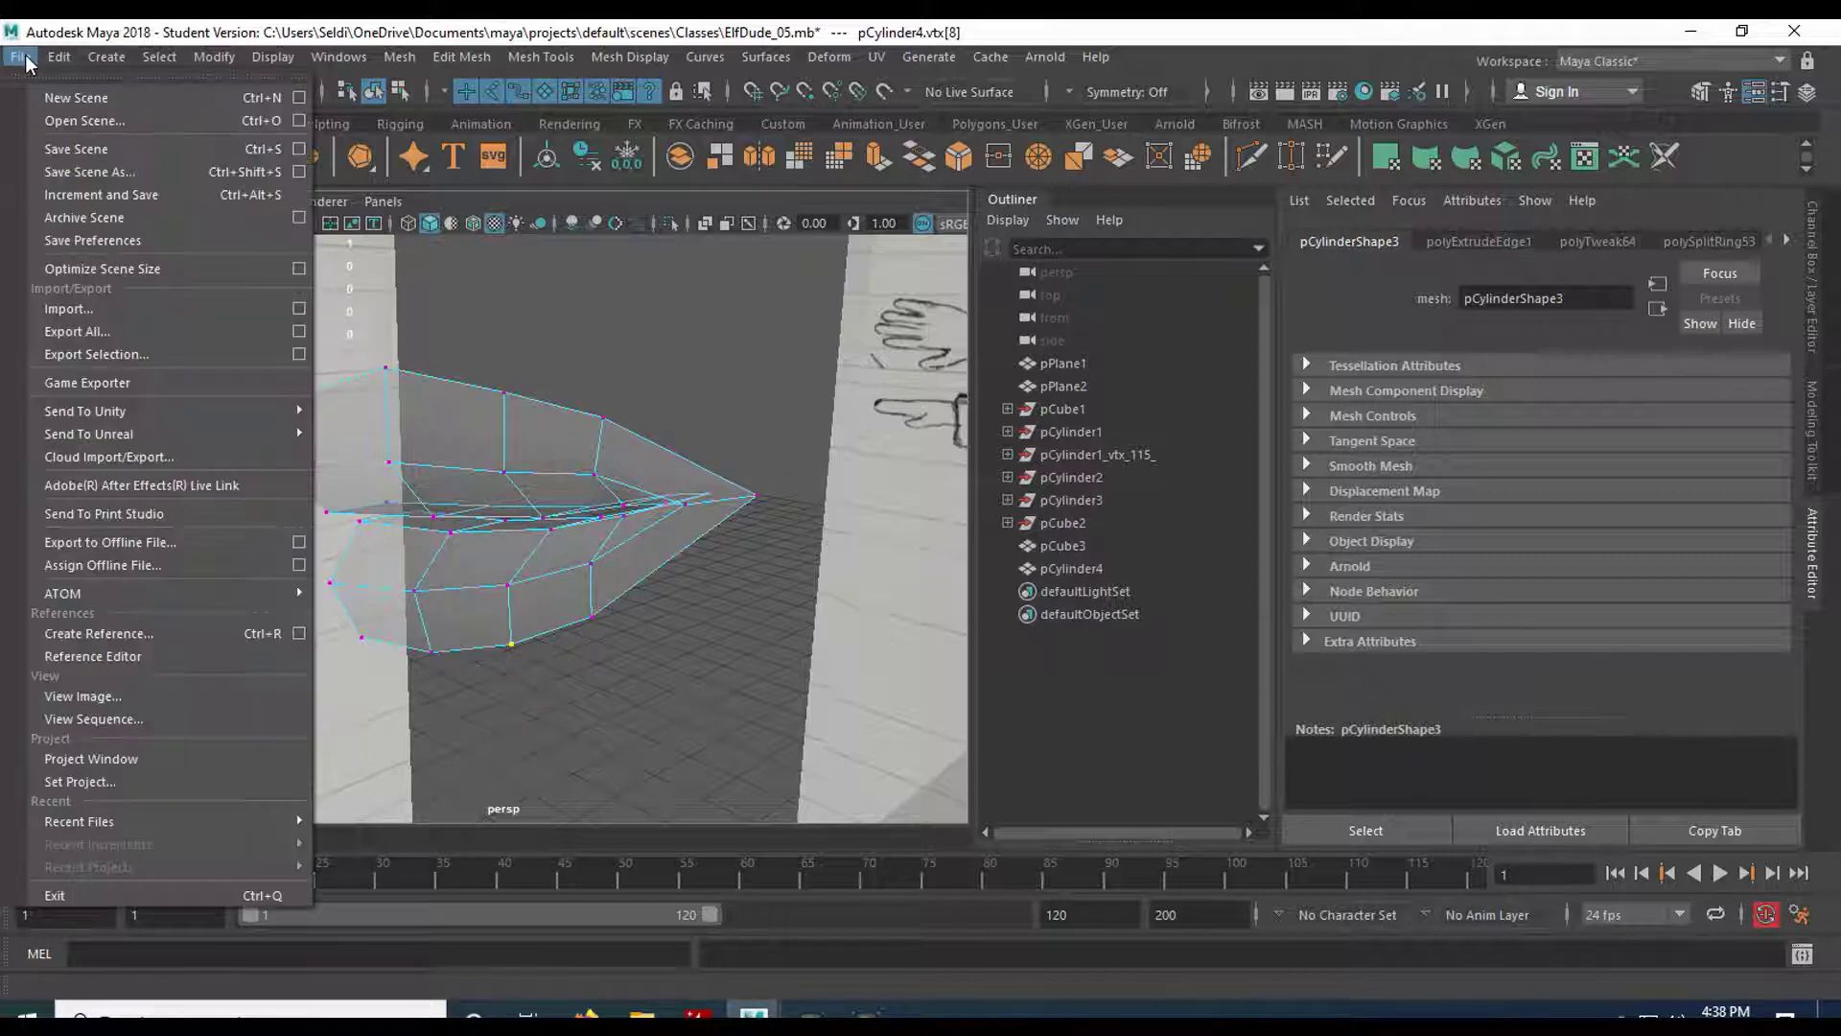
click(93, 173)
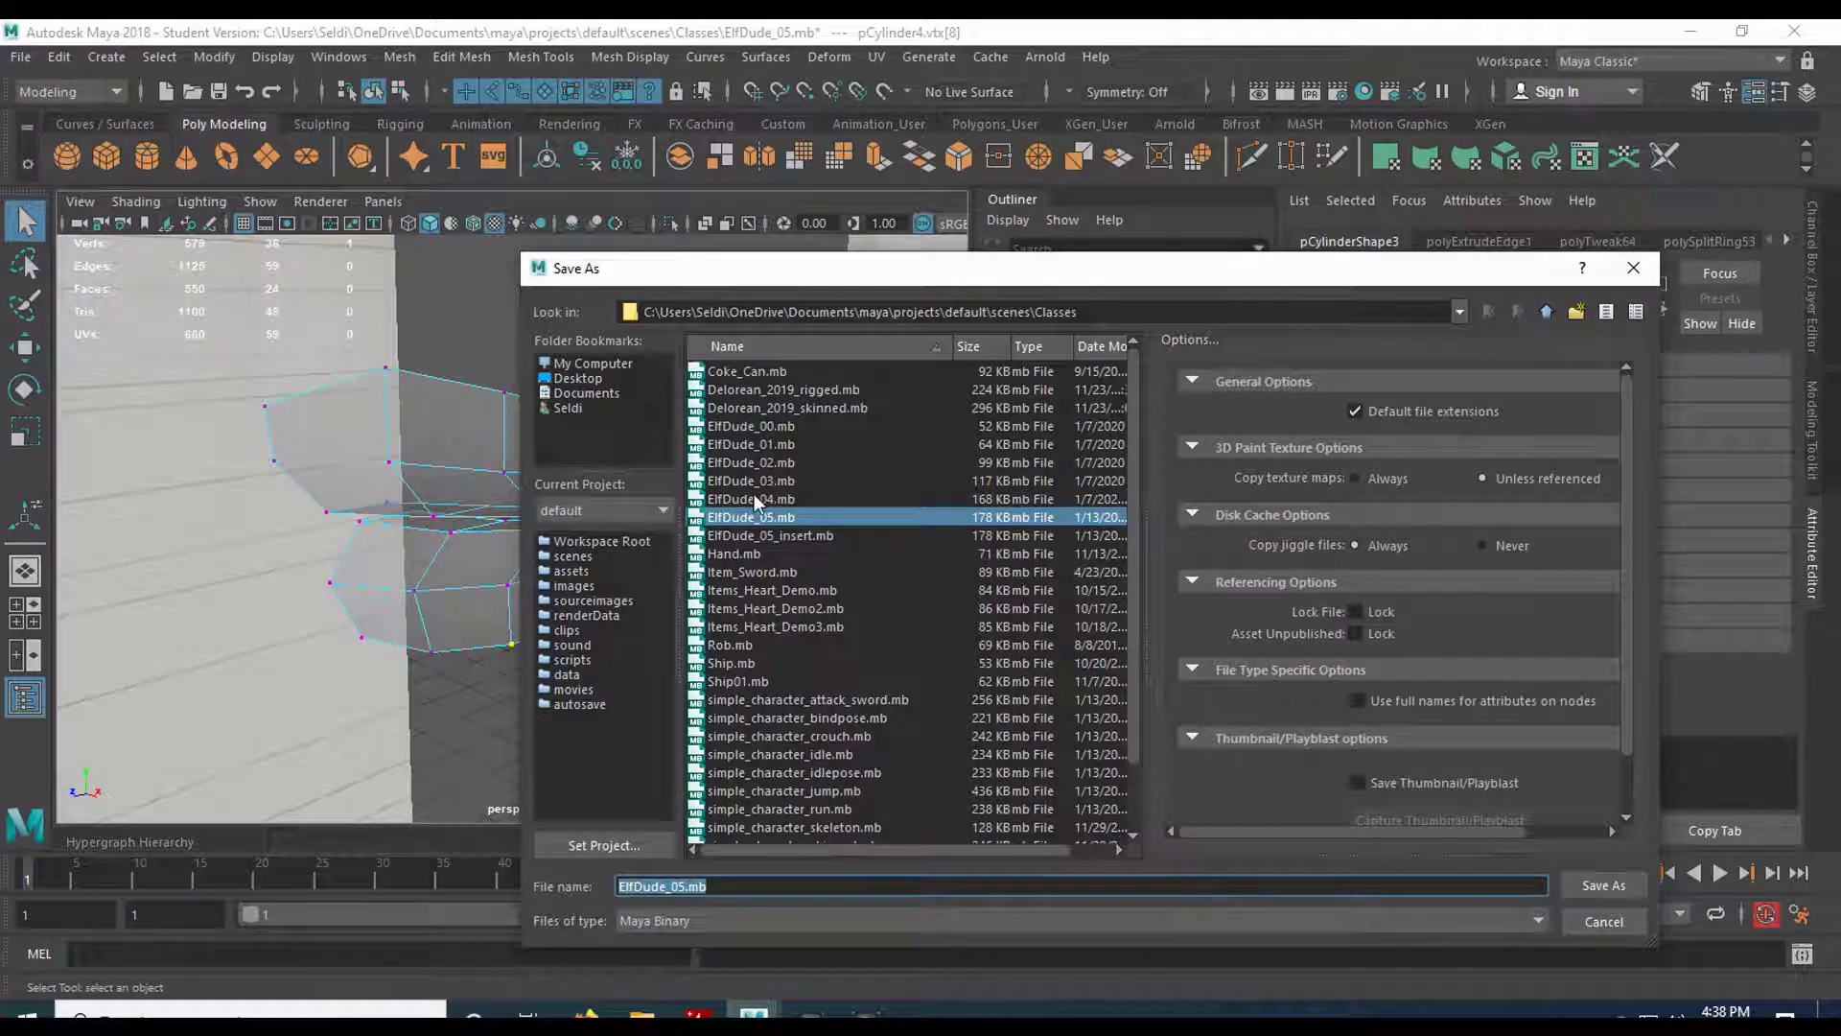
click(752, 519)
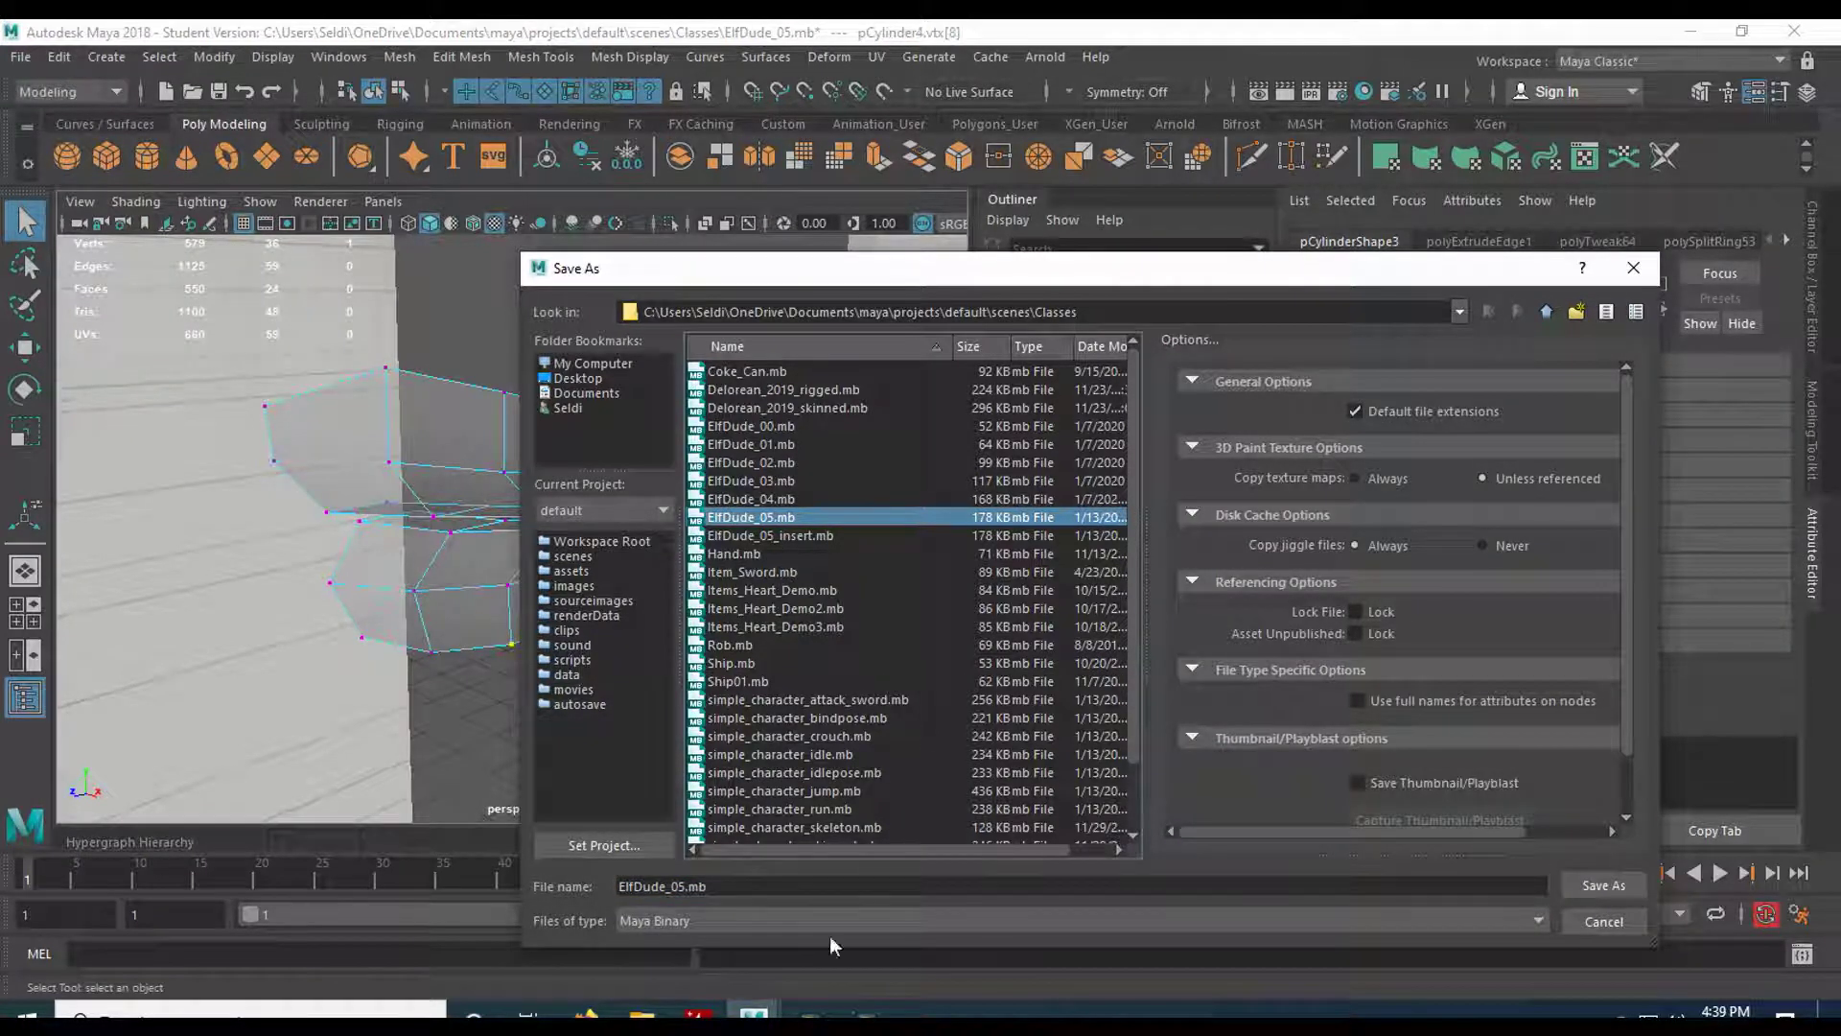
click(1596, 888)
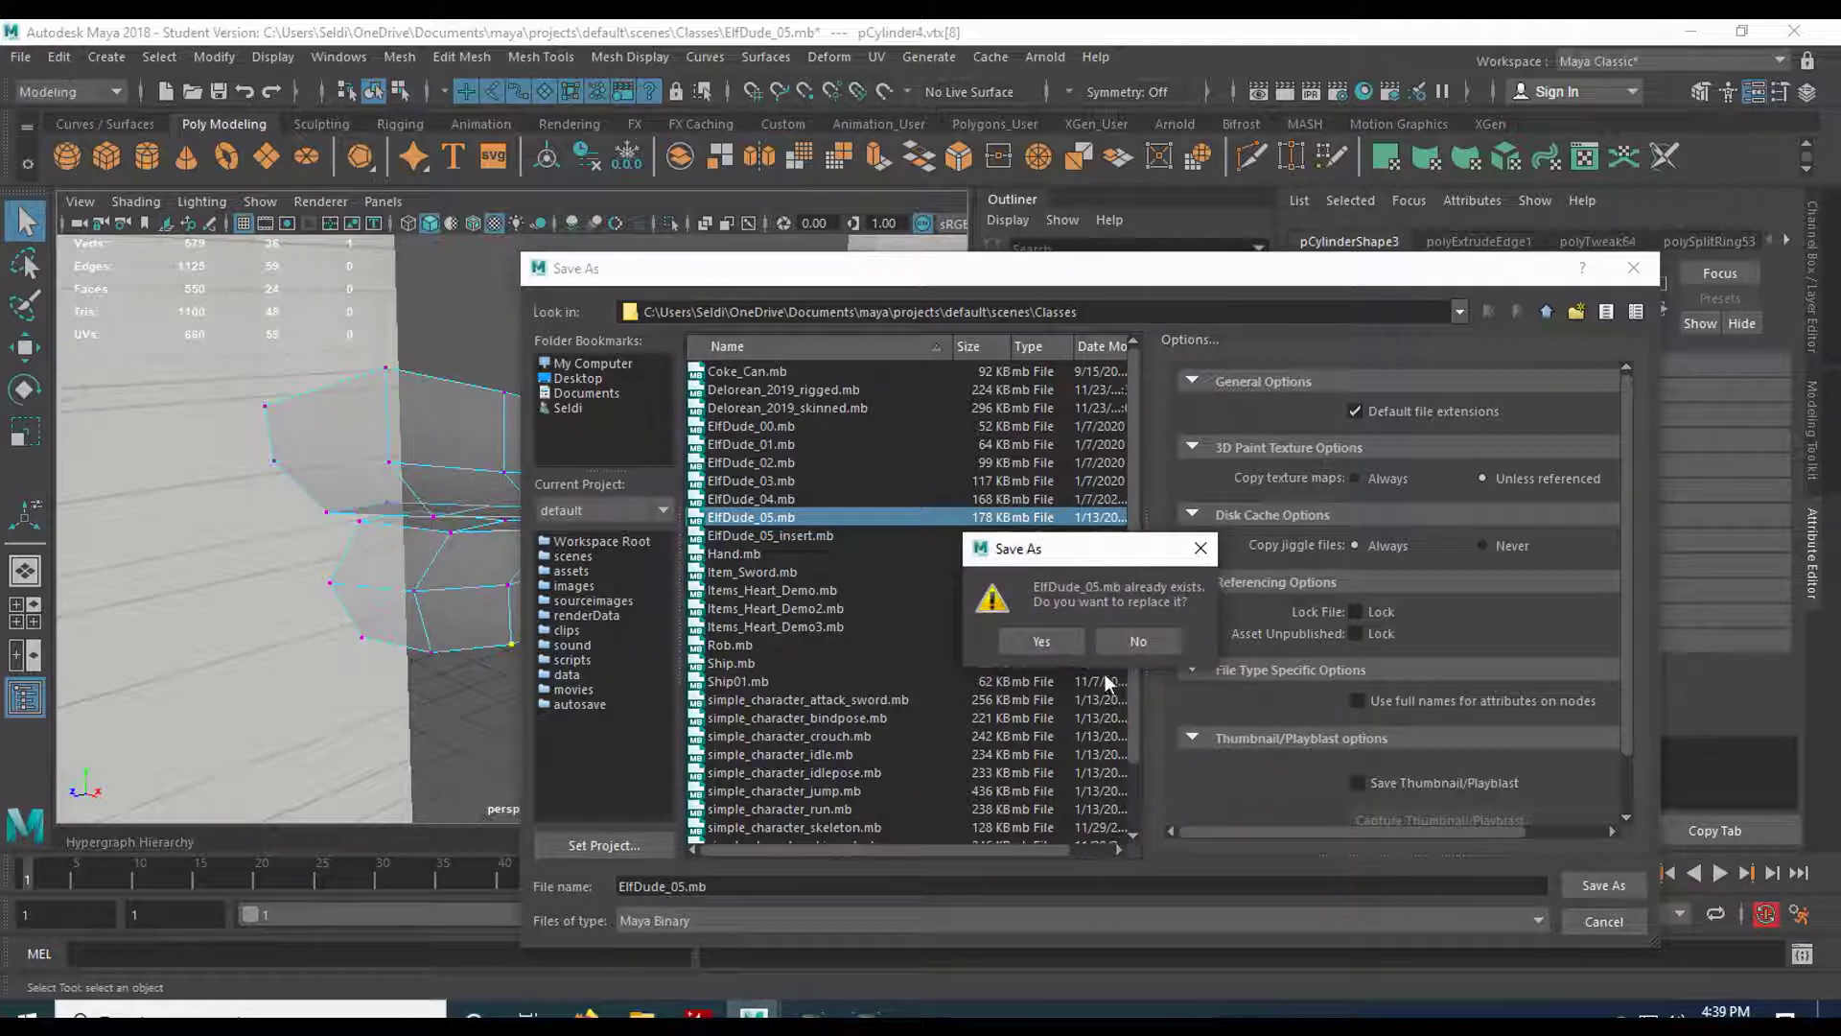
click(1067, 649)
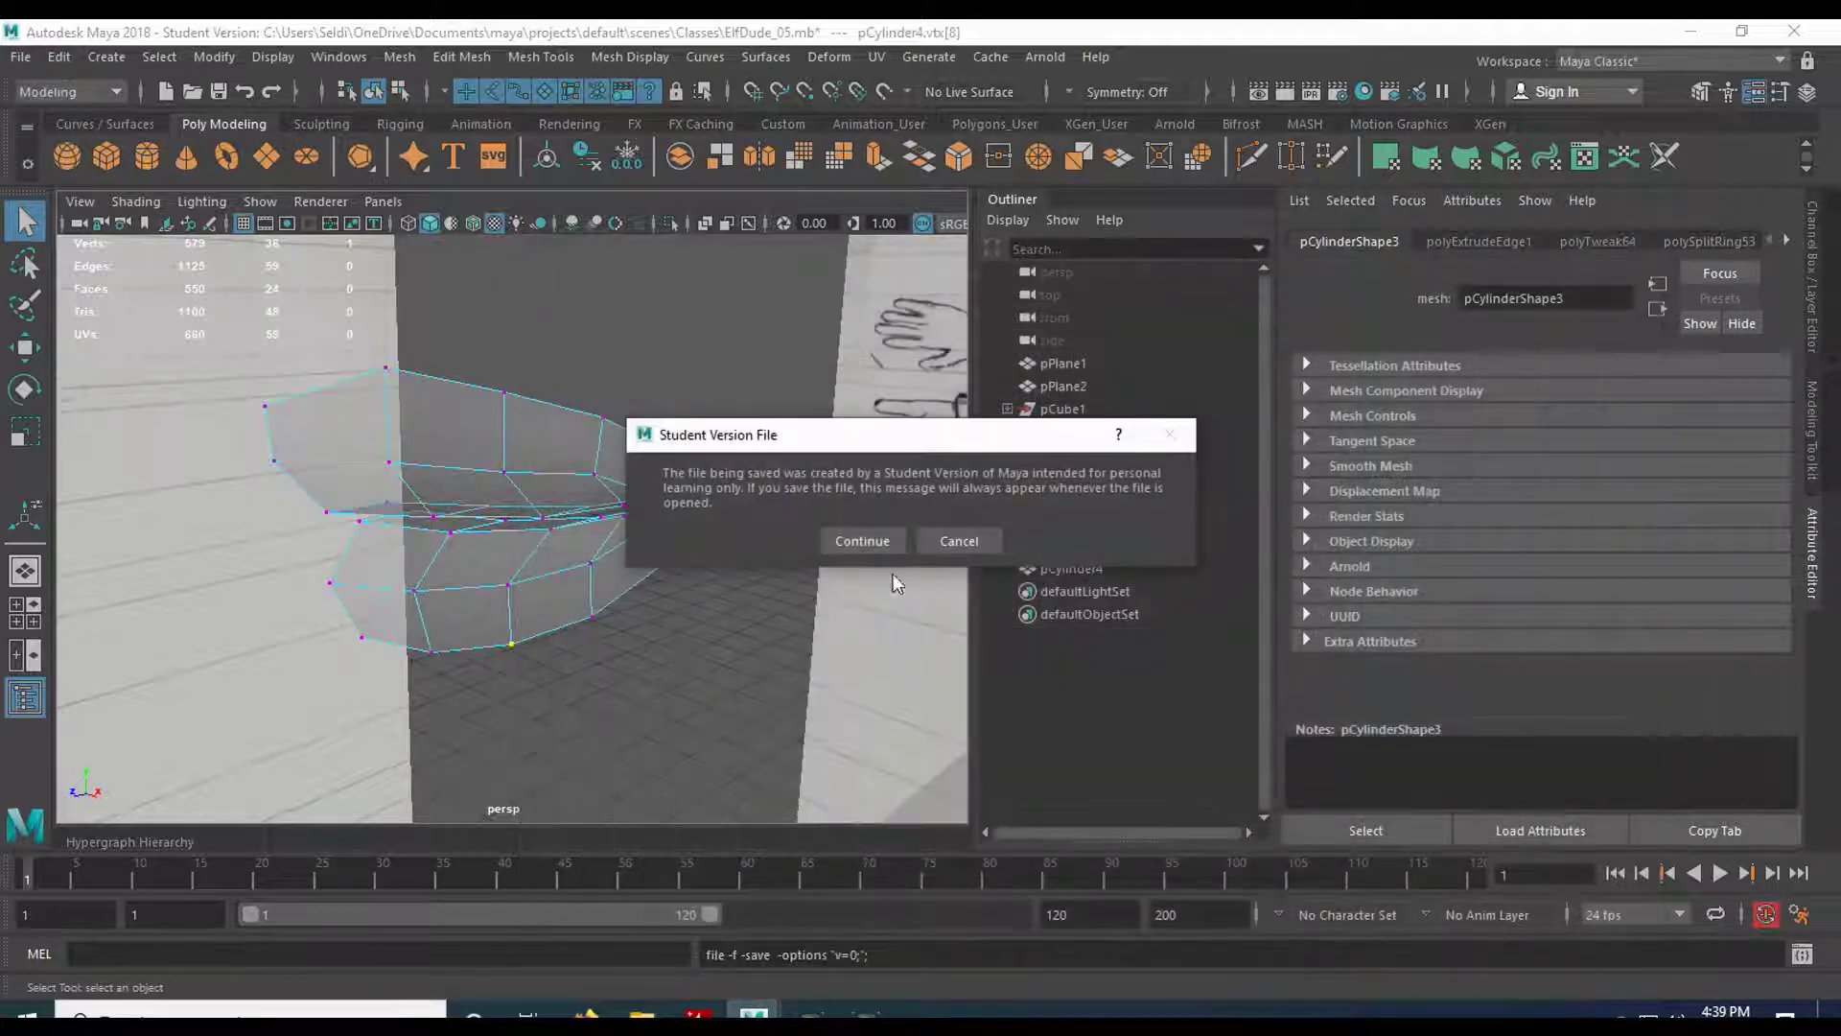
click(840, 539)
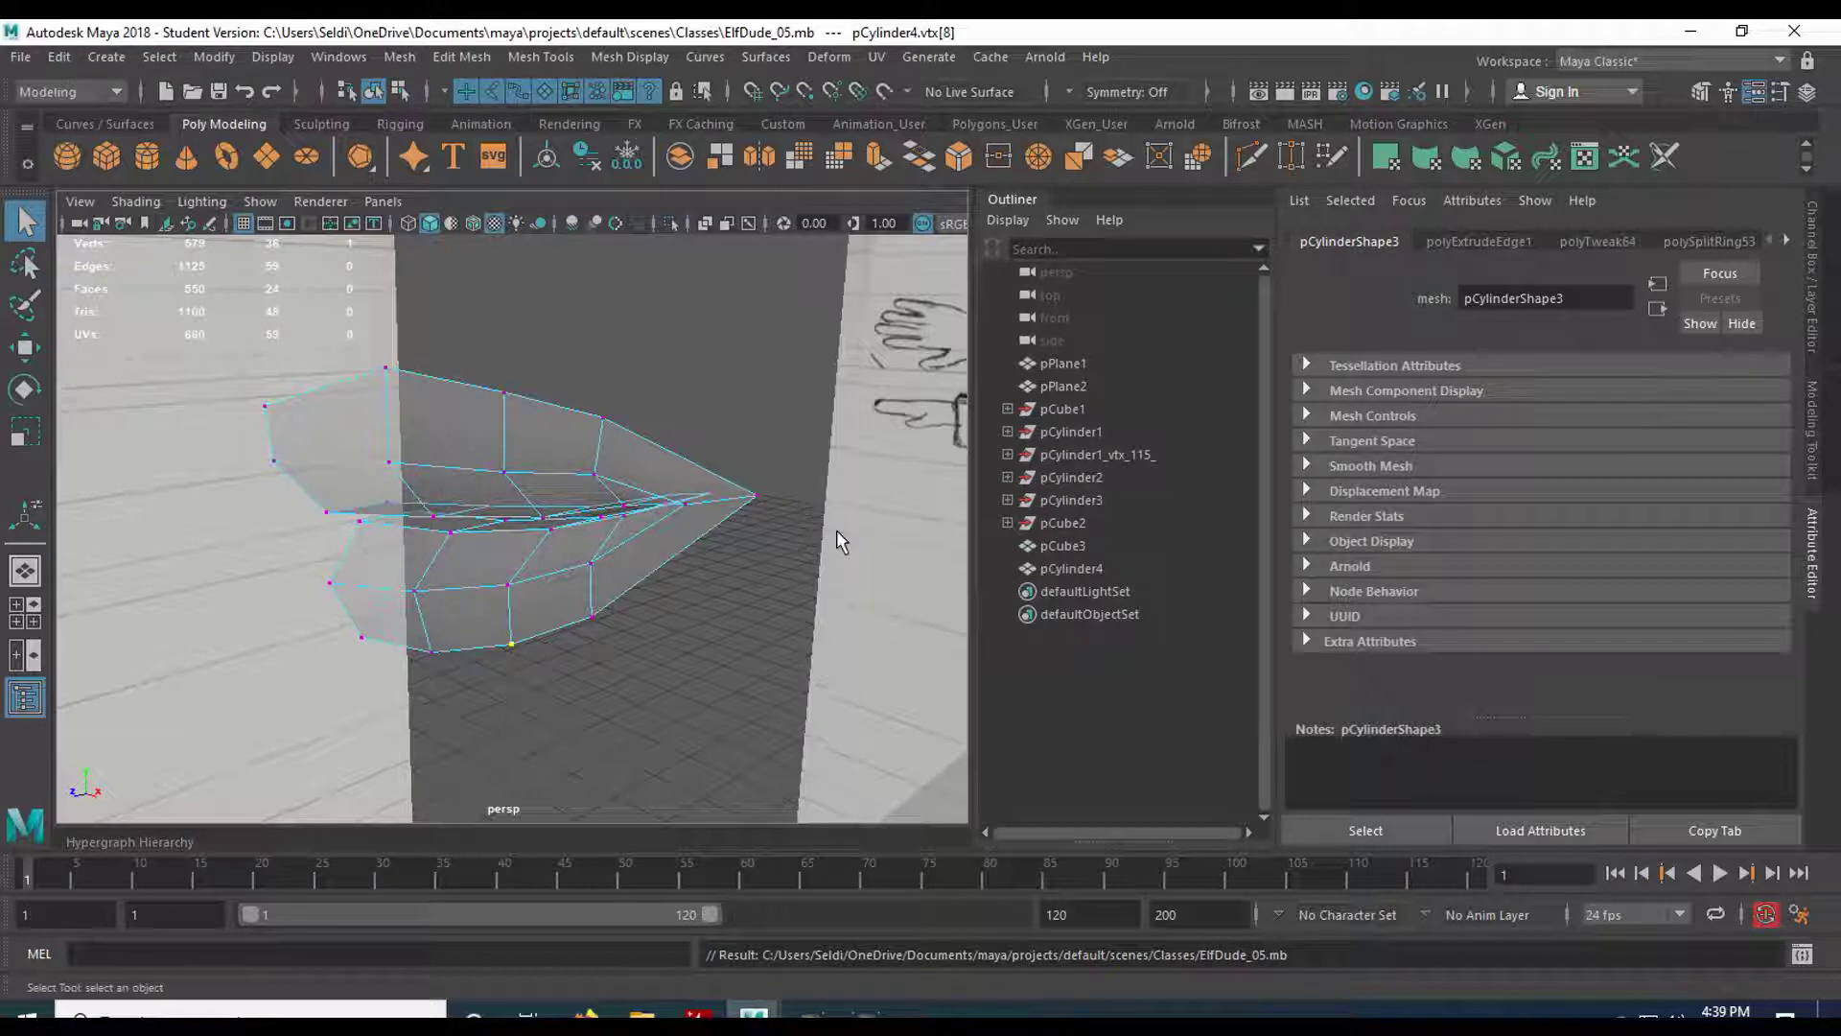